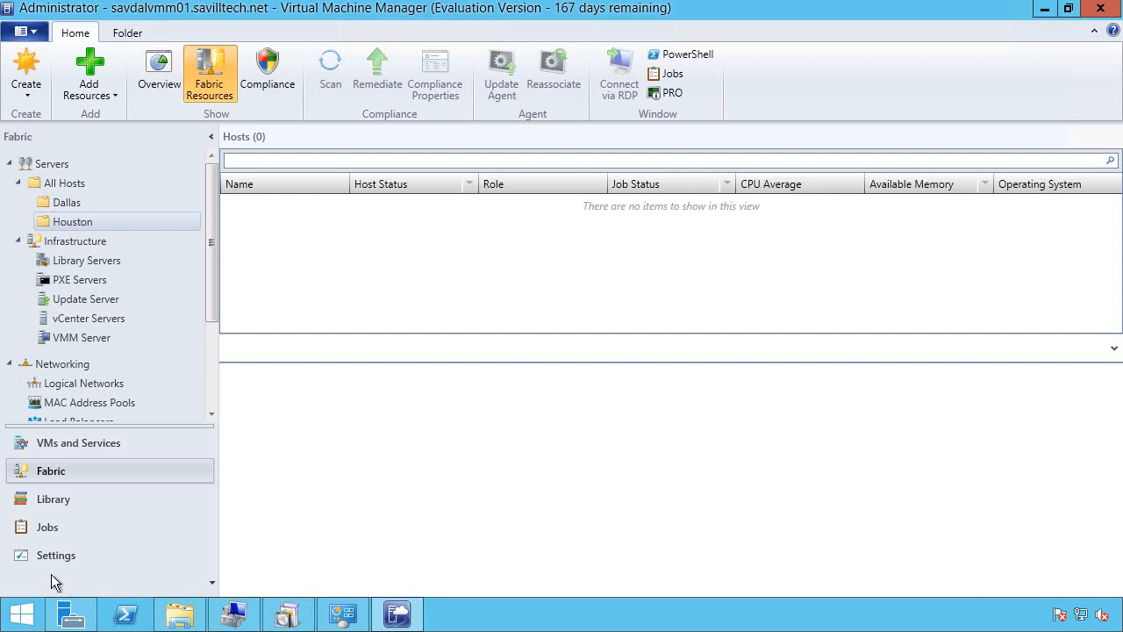
Step: Review the network settings for logical network matching and automatic creation of logical networks
{"action": "left_click", "coordinate": [54, 568]}
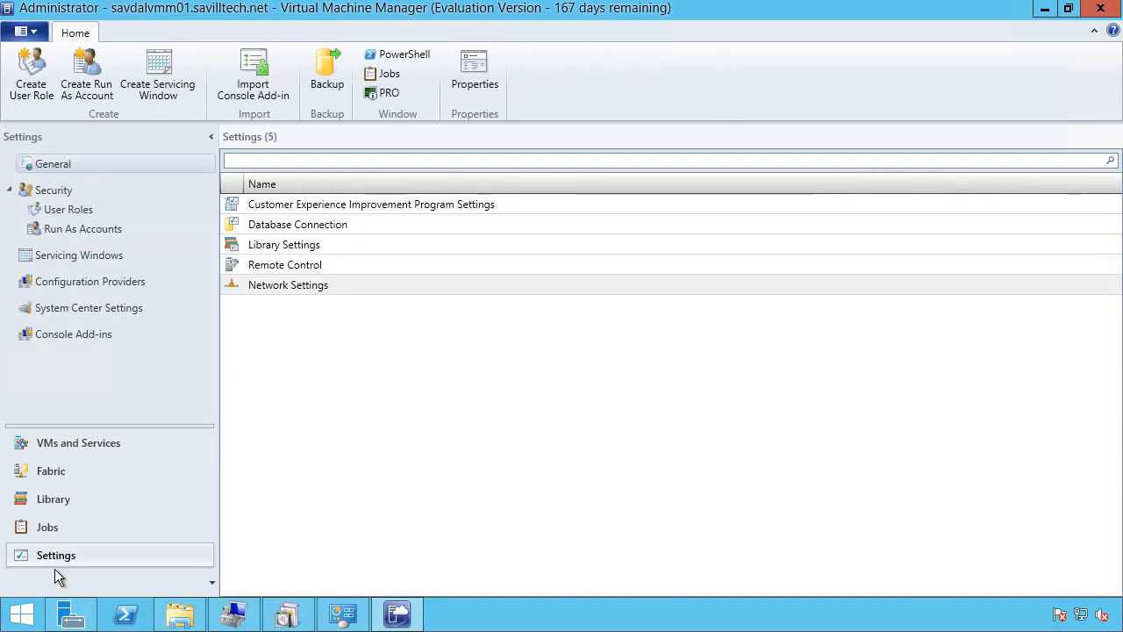
{"action": "left_click", "coordinate": [306, 292]}
{"action": "double_click", "coordinate": [308, 298]}
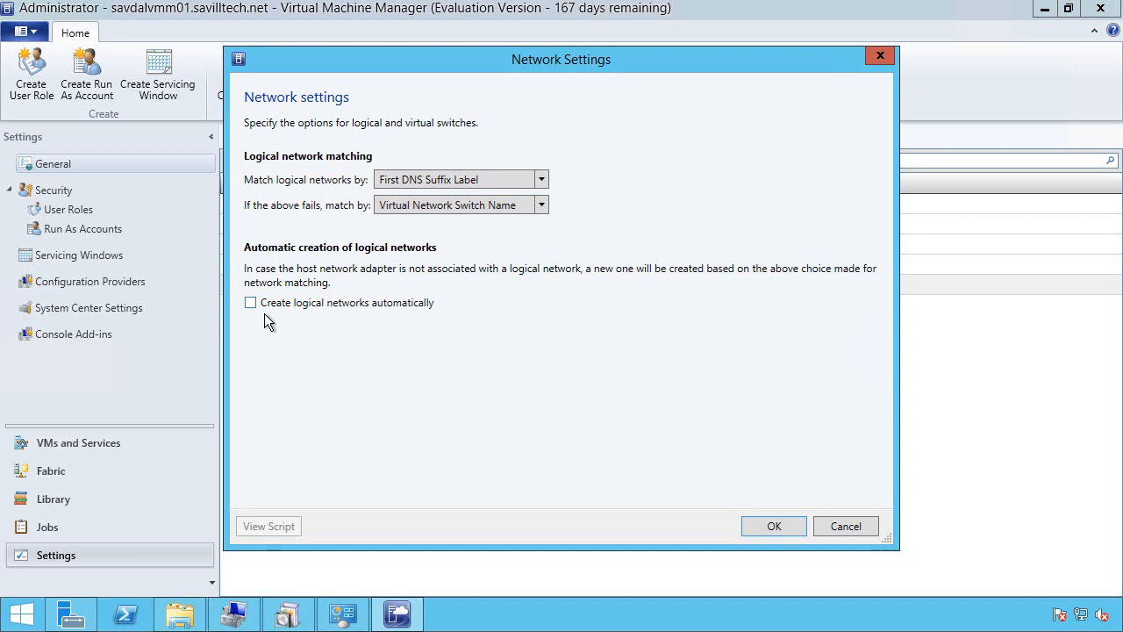
{"action": "left_click", "coordinate": [796, 528]}
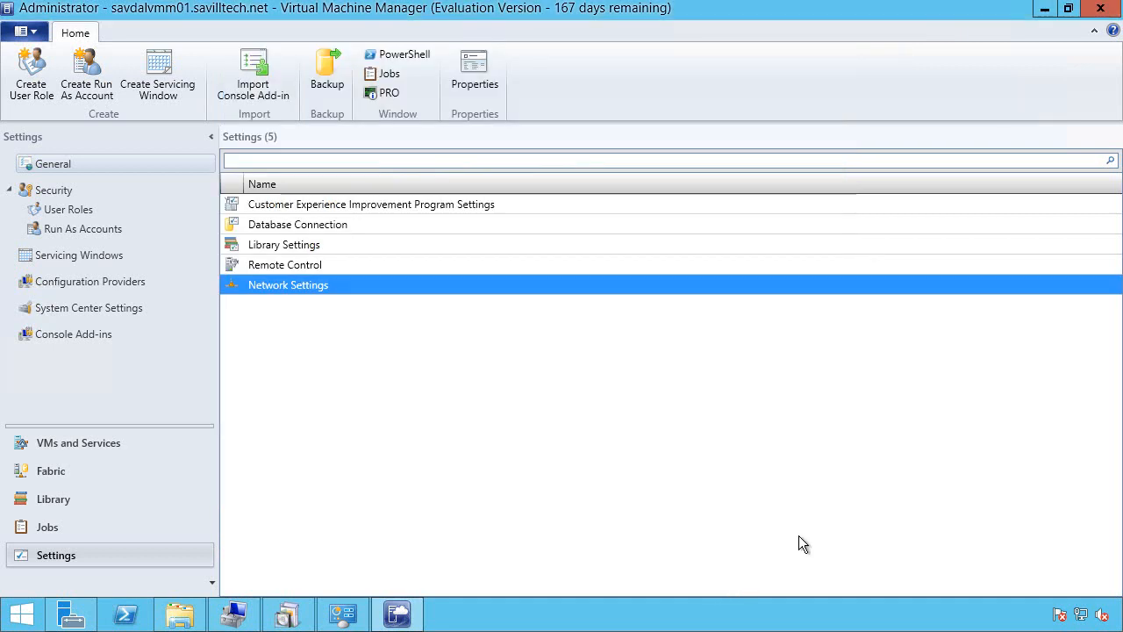
Step: Start a new logical network in the fabric, name it Corp and keep it as one connected network
{"action": "left_click", "coordinate": [62, 478]}
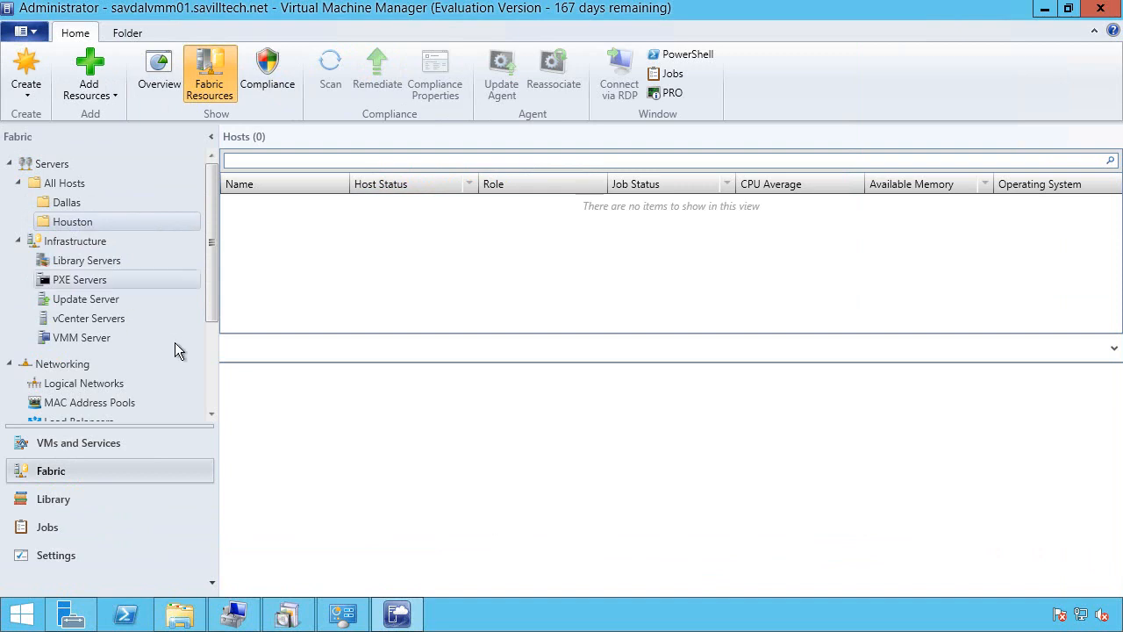
{"action": "scroll", "coordinate": [113, 327], "scroll_direction": "down", "scroll_amount": 2}
{"action": "left_click", "coordinate": [110, 303]}
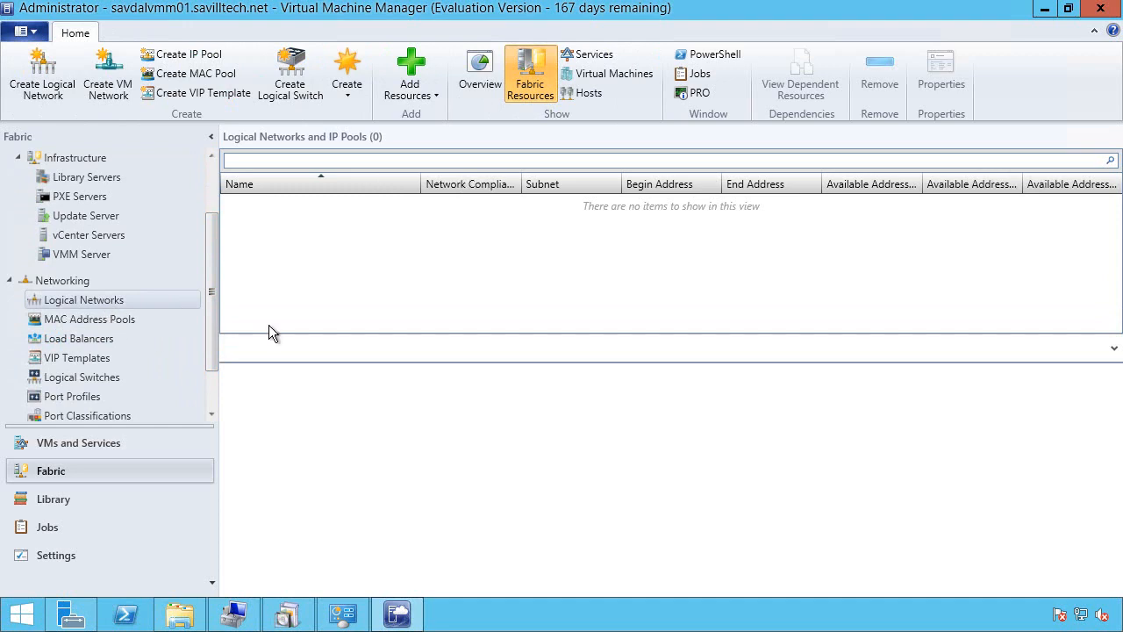
{"action": "left_click", "coordinate": [60, 100]}
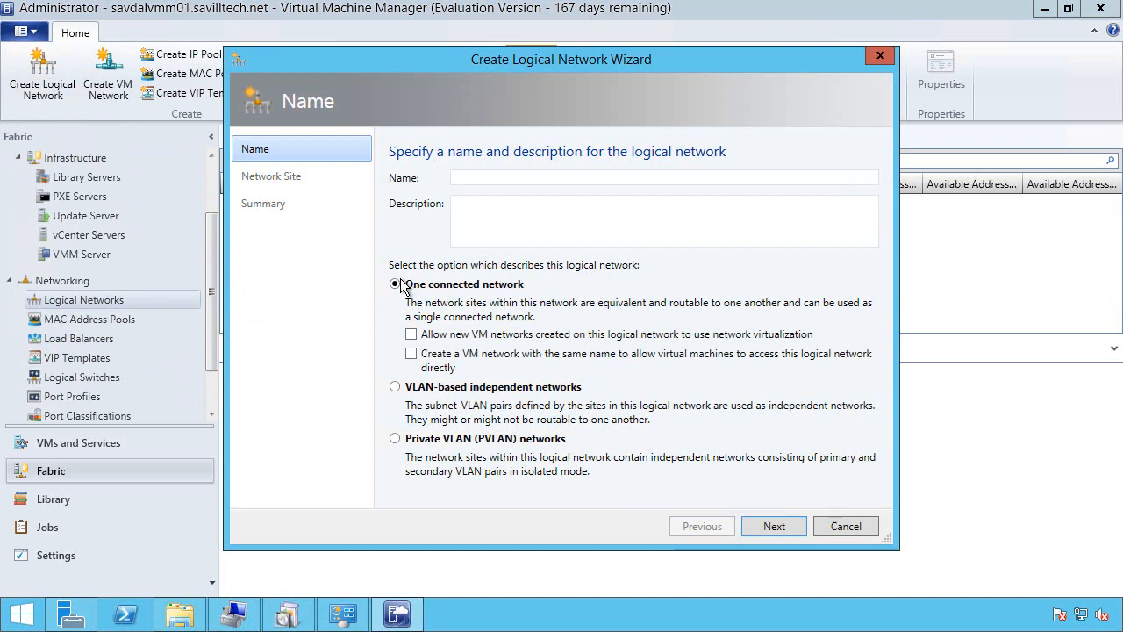
{"action": "left_click", "coordinate": [488, 181]}
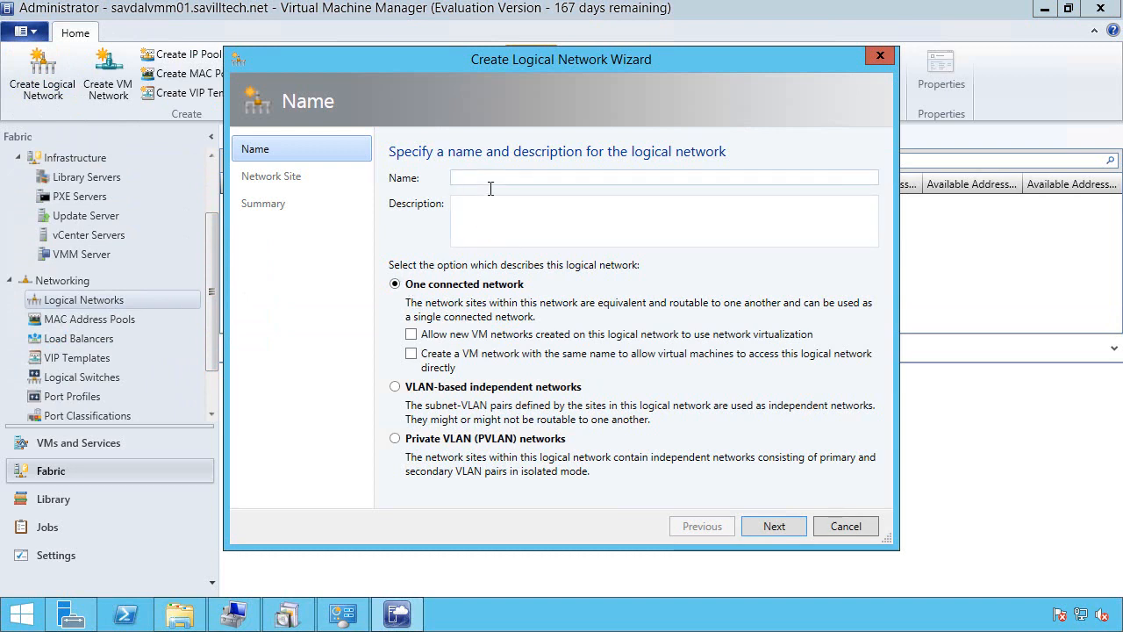
{"action": "type", "text": "Corp"}
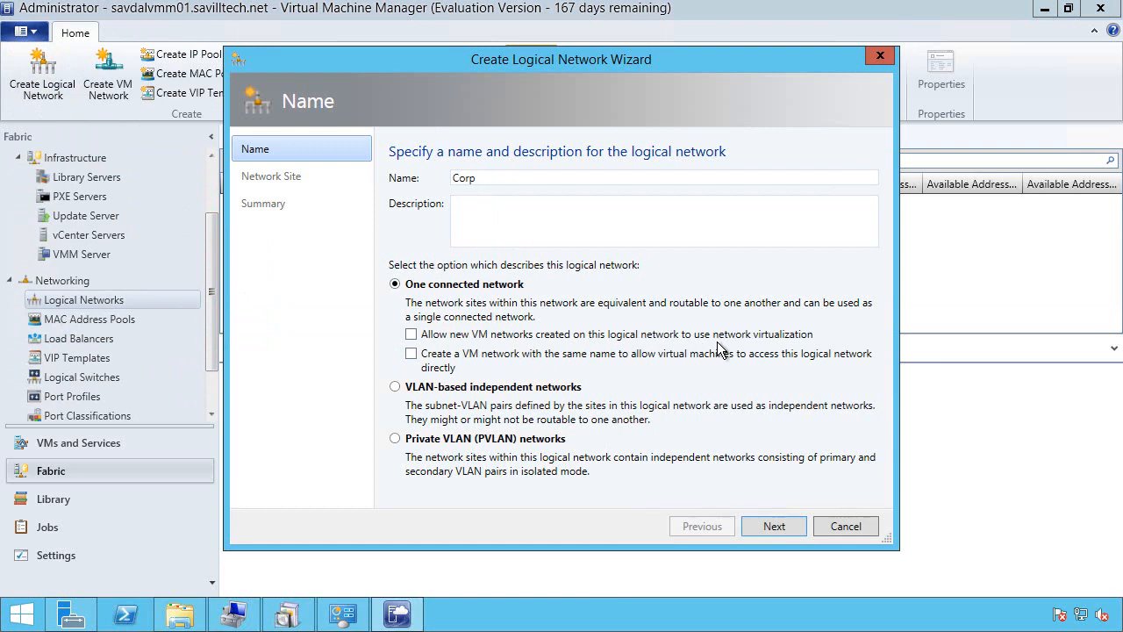
{"action": "left_click", "coordinate": [782, 535]}
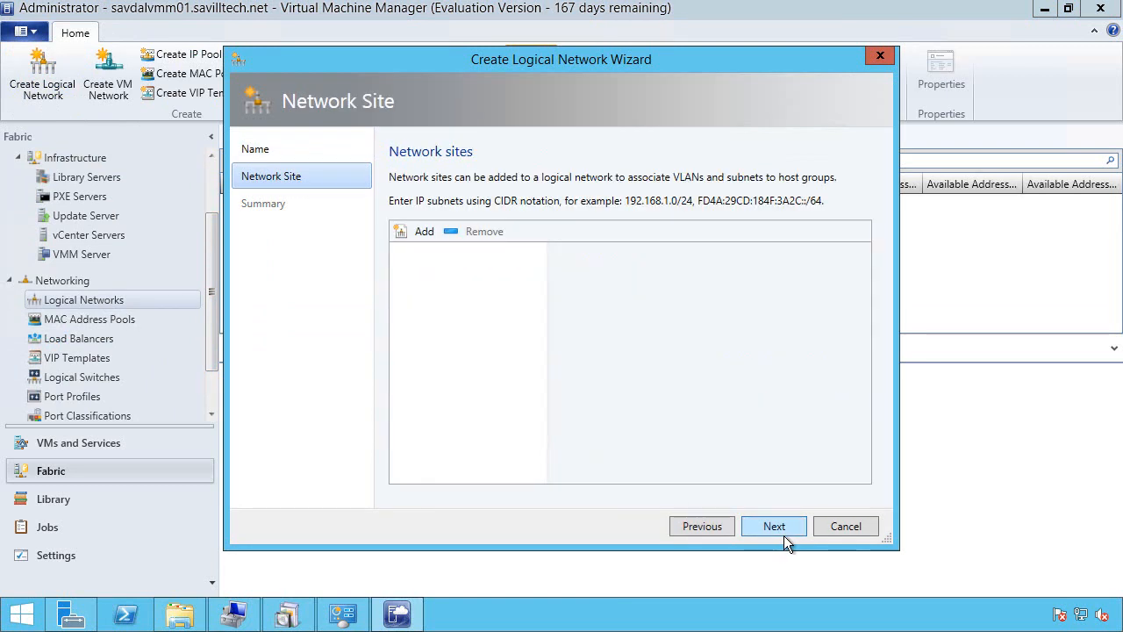
Step: Add a network site named Corp Trunk to the Corp network, available to All Hosts, with VLAN 10 and no IP subnet
{"action": "left_click", "coordinate": [429, 240]}
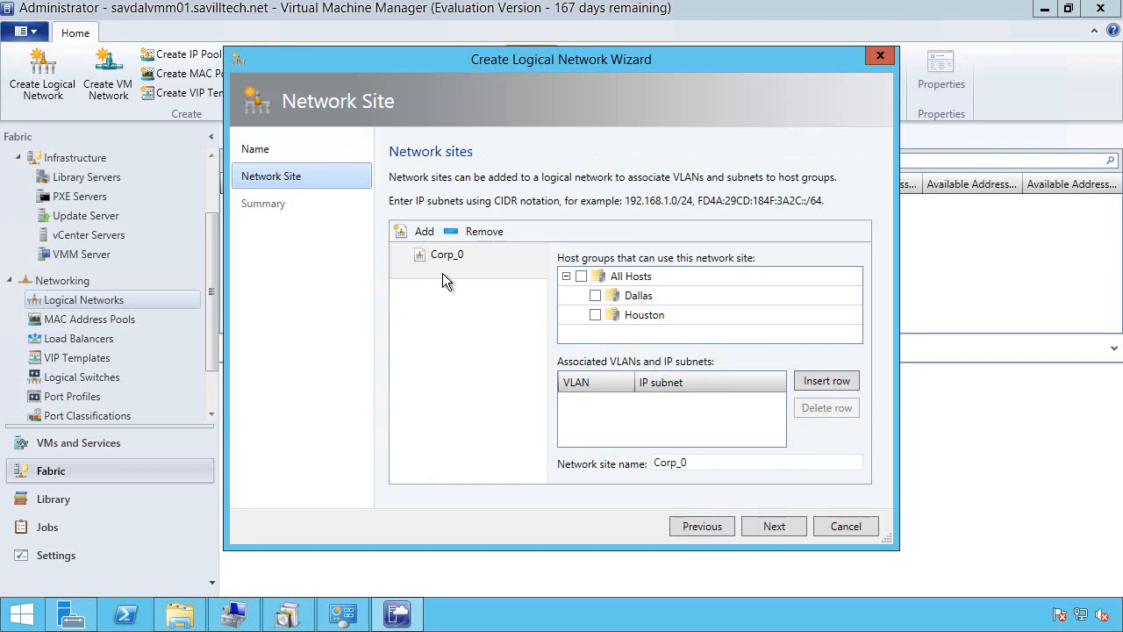
{"action": "left_click", "coordinate": [582, 278]}
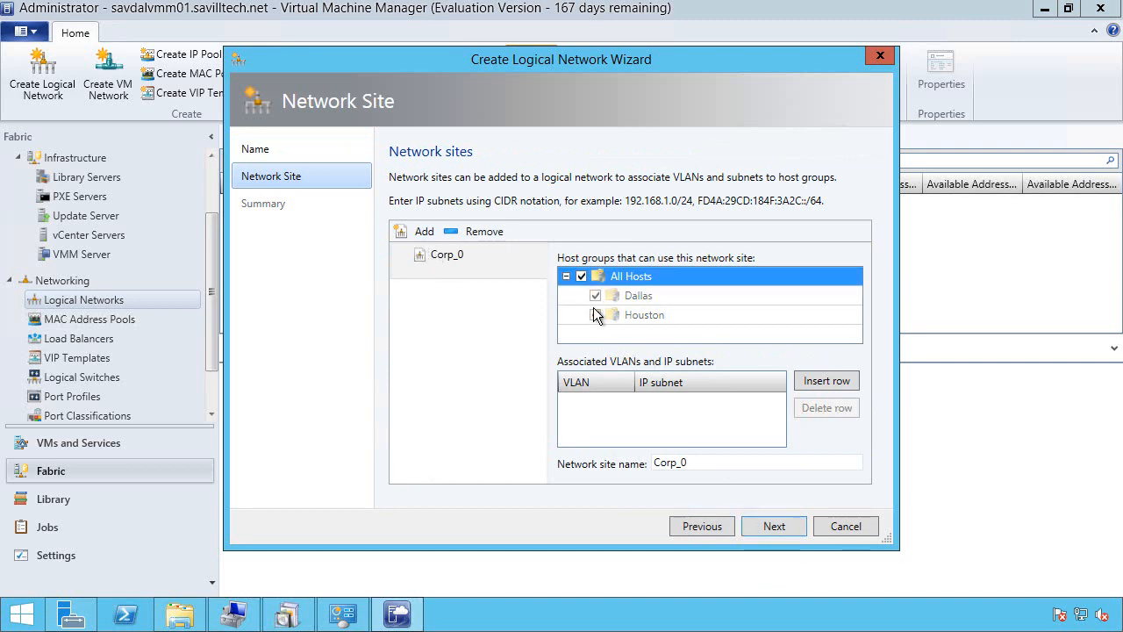
{"action": "left_click", "coordinate": [847, 386]}
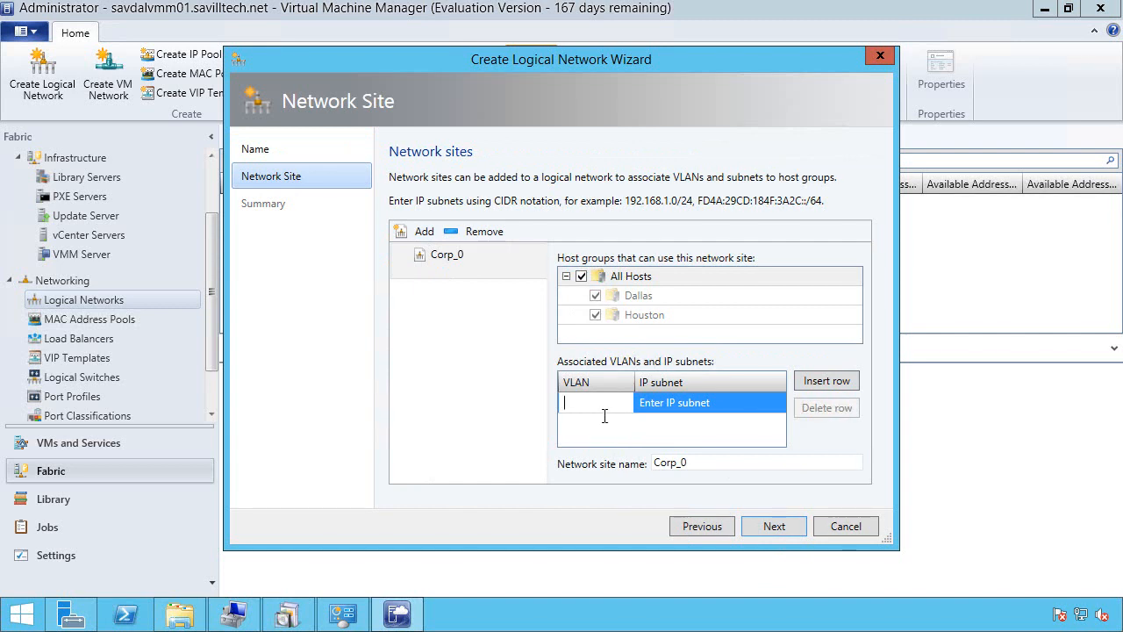
{"action": "type", "text": "10"}
{"action": "left_click", "coordinate": [700, 468]}
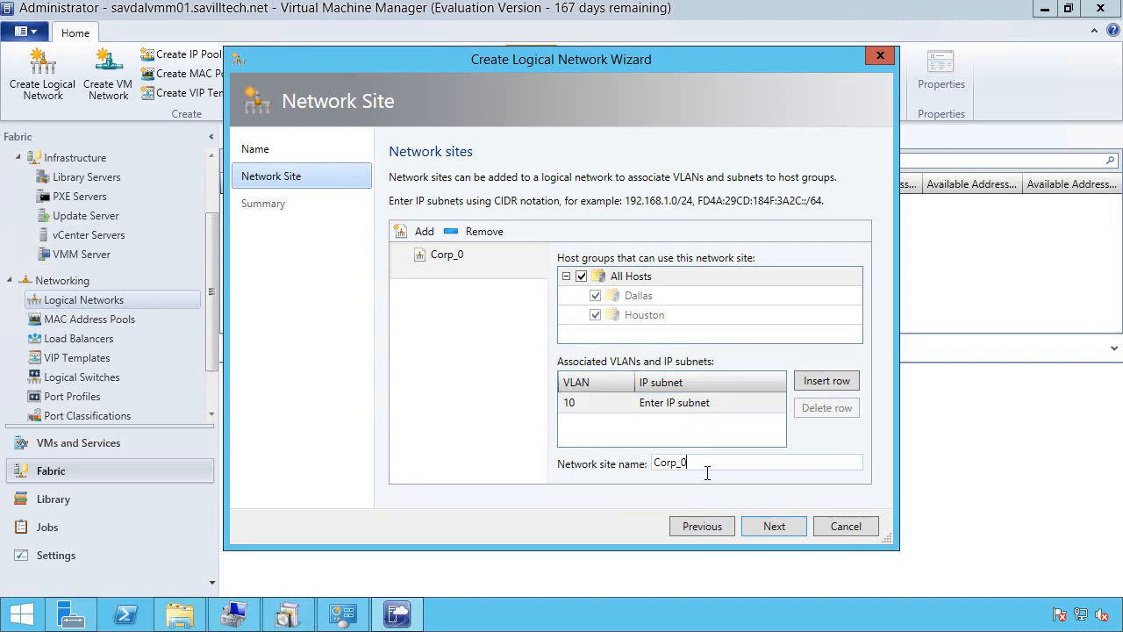
{"action": "left_click_drag", "start_coordinate": [690, 468], "coordinate": [653, 474]}
{"action": "type", "text": "Corp Trunk"}
{"action": "left_click", "coordinate": [784, 530]}
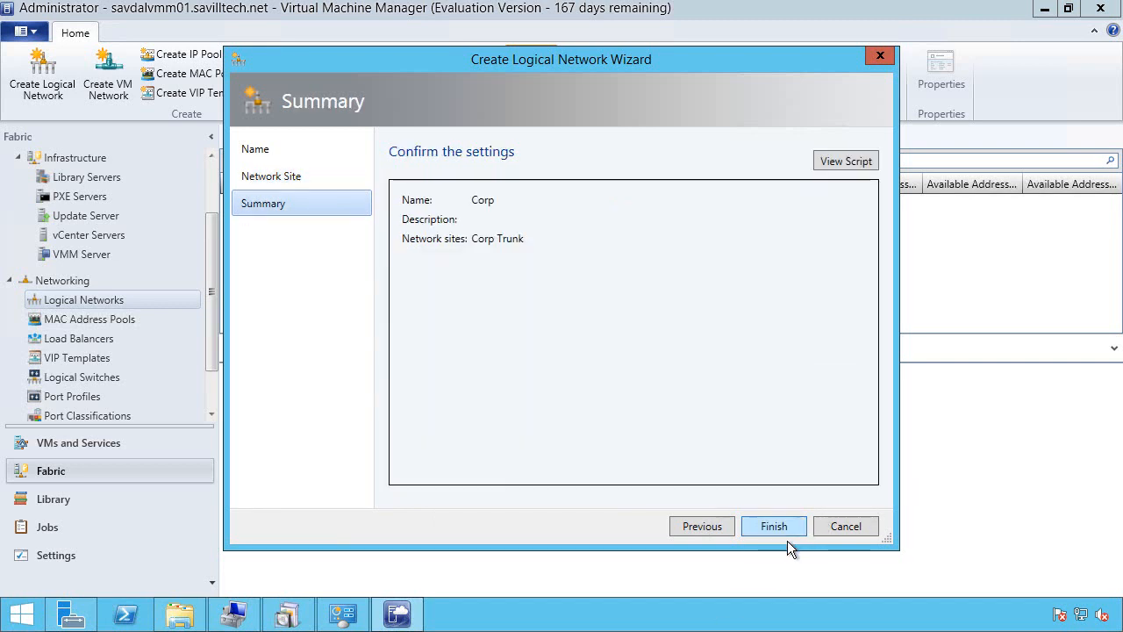
Step: View the generated script for the Corp logical network, close it and finish creating the network
{"action": "left_click", "coordinate": [857, 168]}
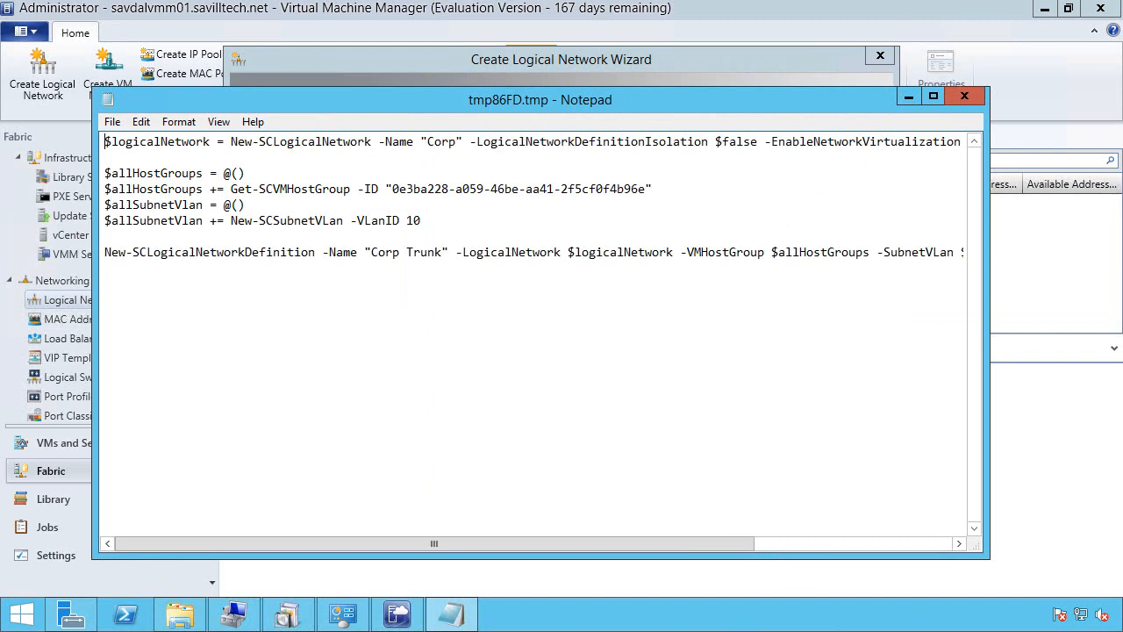
{"action": "left_click", "coordinate": [968, 98]}
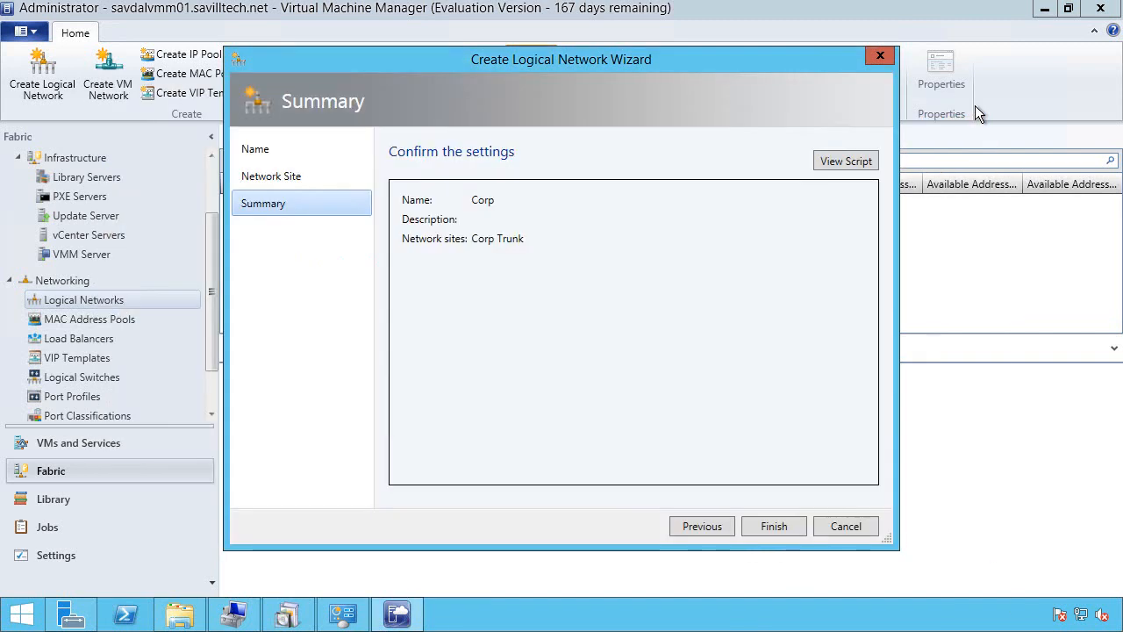
{"action": "left_click", "coordinate": [790, 535]}
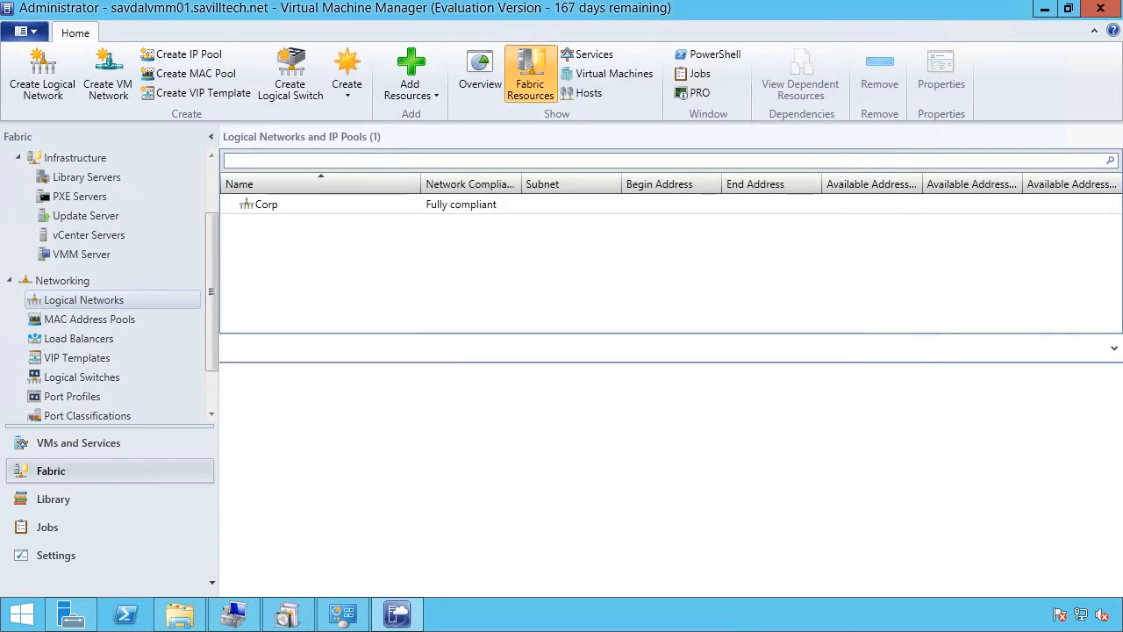
Step: Start another logical network named Lab with the description "Lab Networks", using VLAN-based independent networks
{"action": "left_click", "coordinate": [53, 87]}
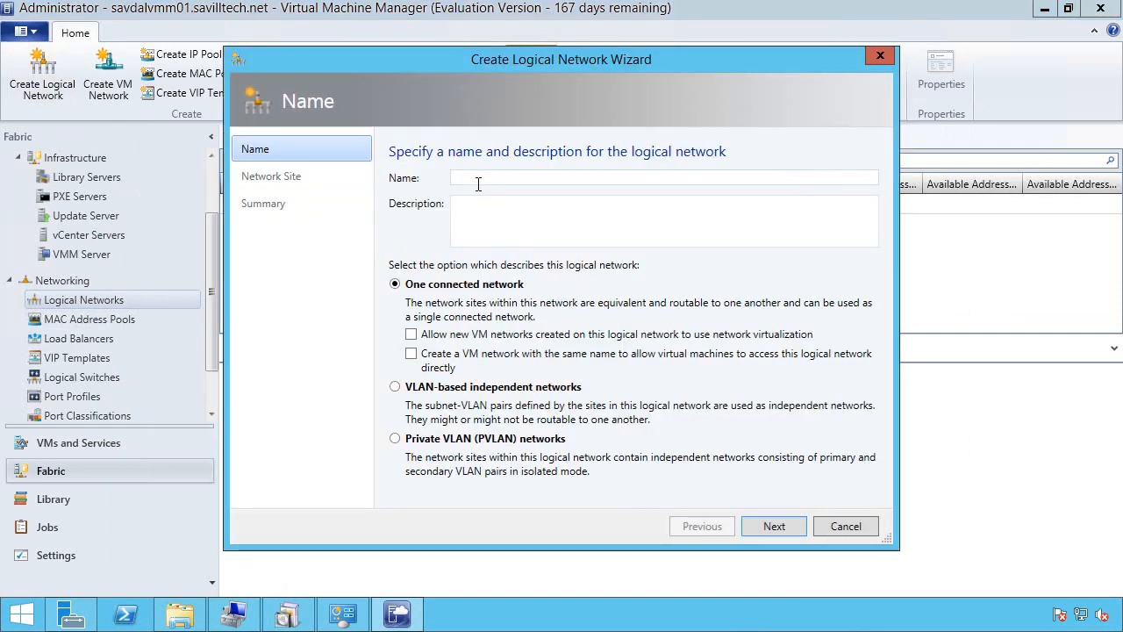
{"action": "left_click", "coordinate": [478, 183]}
{"action": "type", "text": "Lab"}
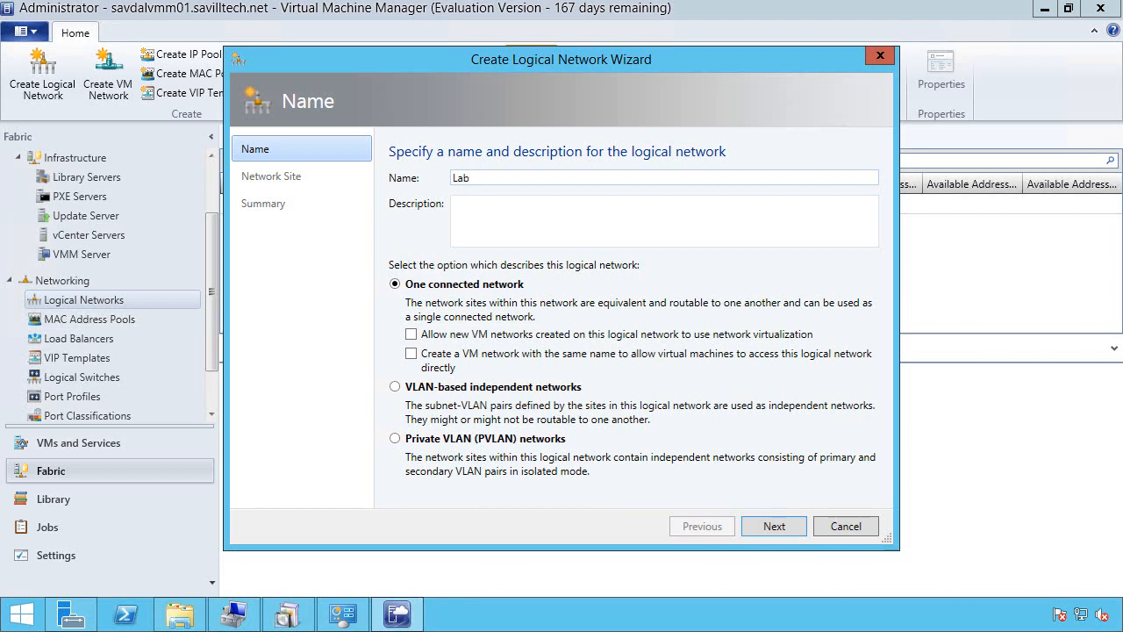
{"action": "key", "text": "Tab"}
{"action": "type", "text": "Lab Networks"}
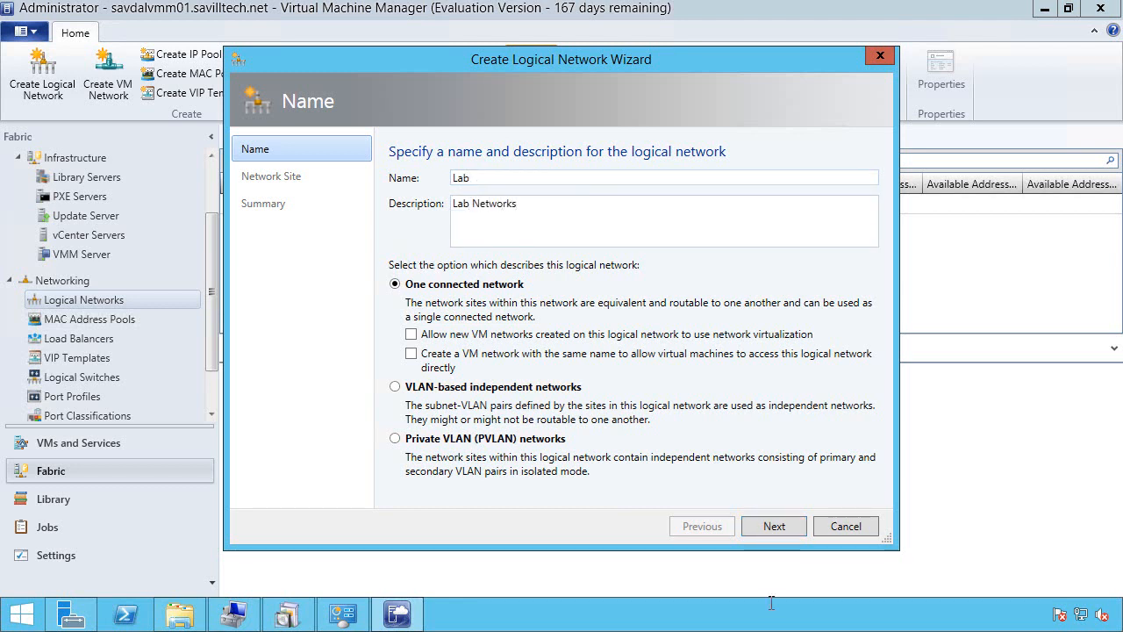
{"action": "key", "text": "shift+Tab"}
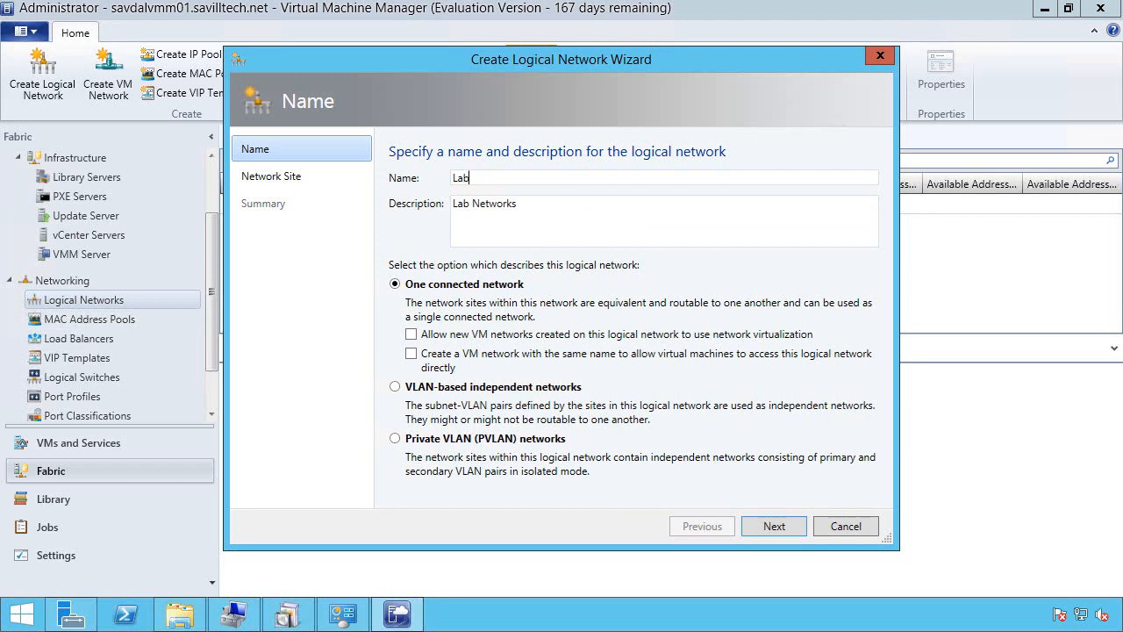
{"action": "left_click", "coordinate": [412, 405]}
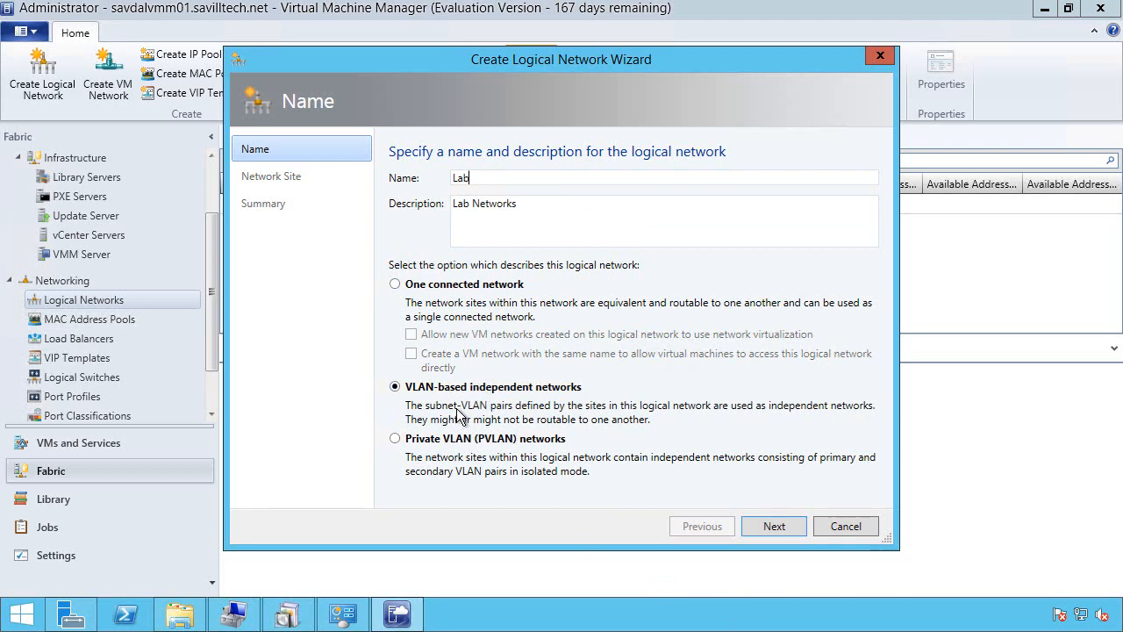
{"action": "left_click", "coordinate": [787, 535]}
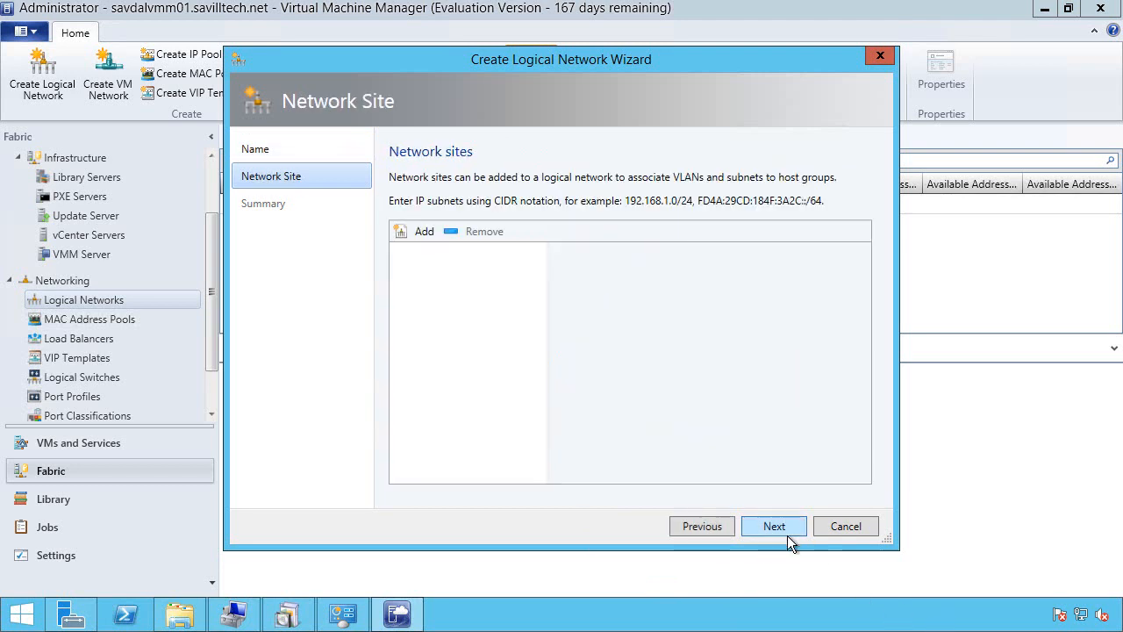
Step: Add a network site named Lab 173 for the Dallas host group with VLAN 173 and IP subnet 10.7.173.0/24
{"action": "left_click", "coordinate": [428, 240]}
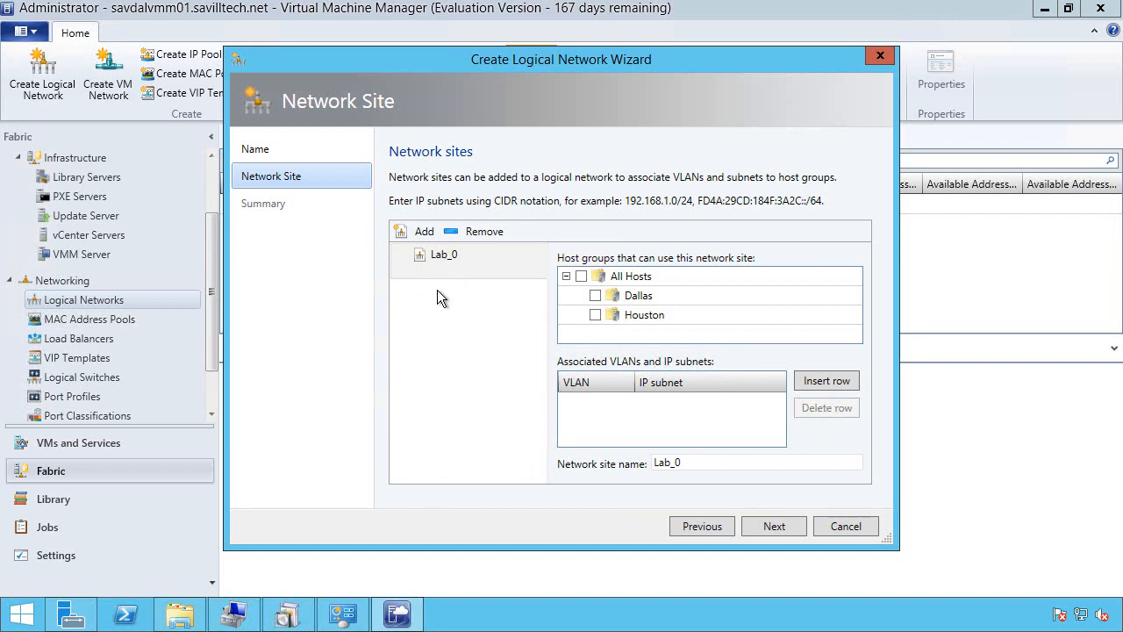
{"action": "left_click", "coordinate": [607, 306]}
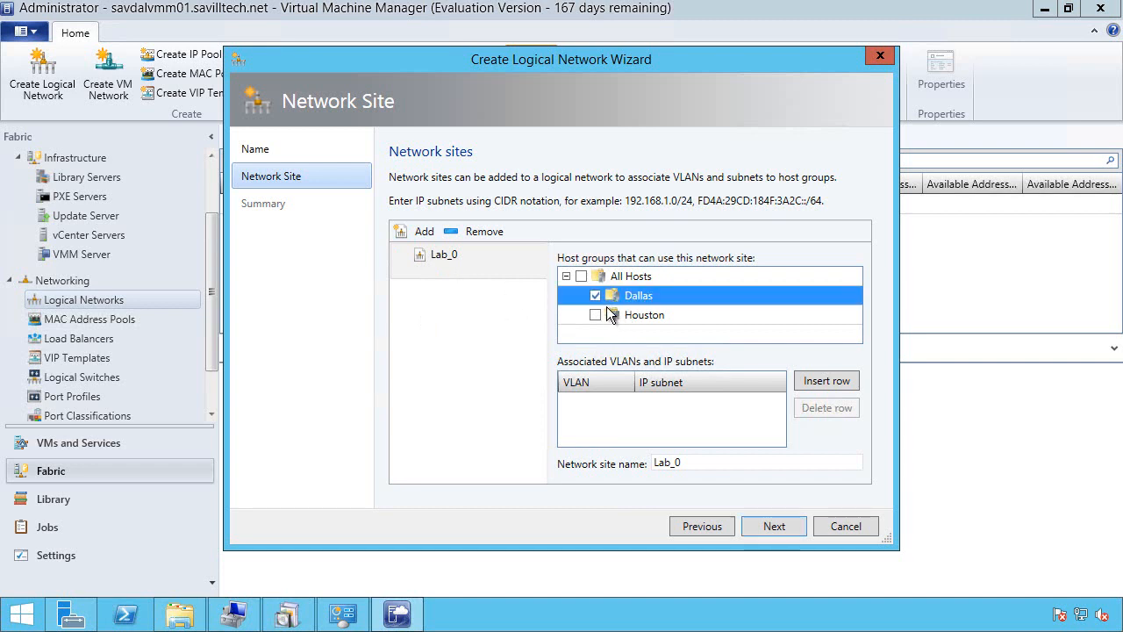
{"action": "left_click", "coordinate": [836, 387]}
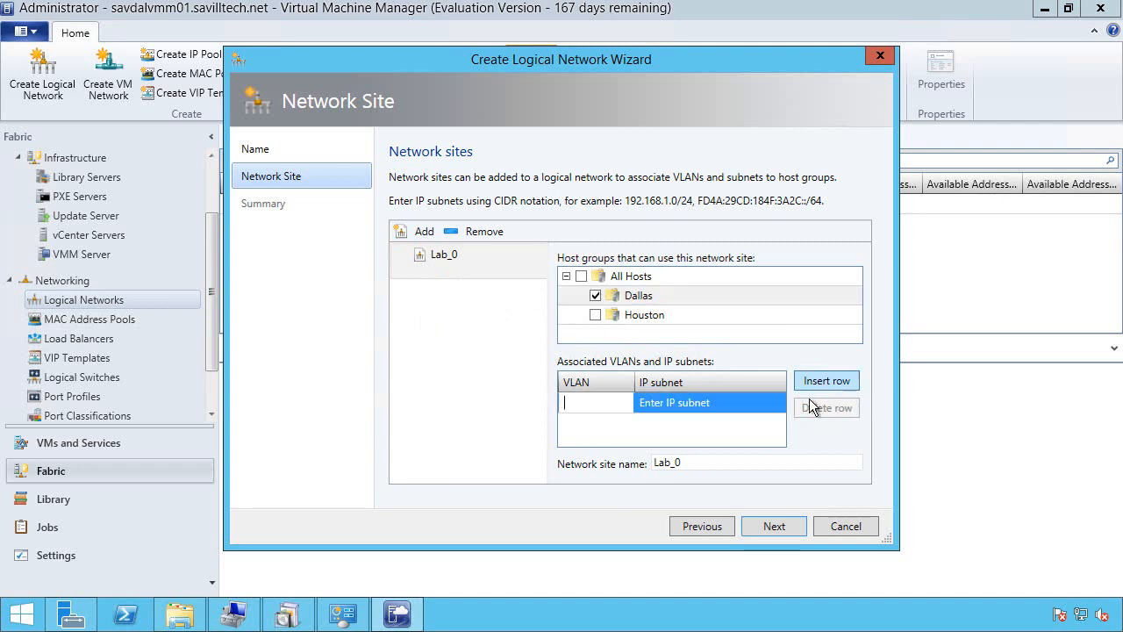
{"action": "left_click", "coordinate": [580, 405]}
{"action": "type", "text": "173"}
{"action": "key", "text": "Tab"}
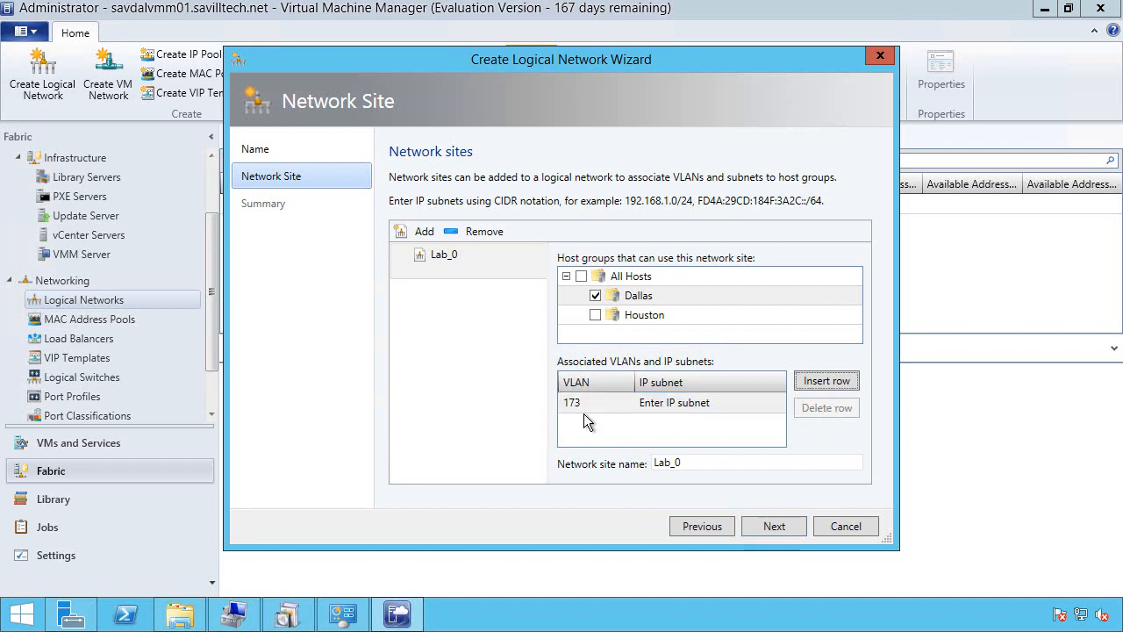
{"action": "left_click", "coordinate": [713, 412]}
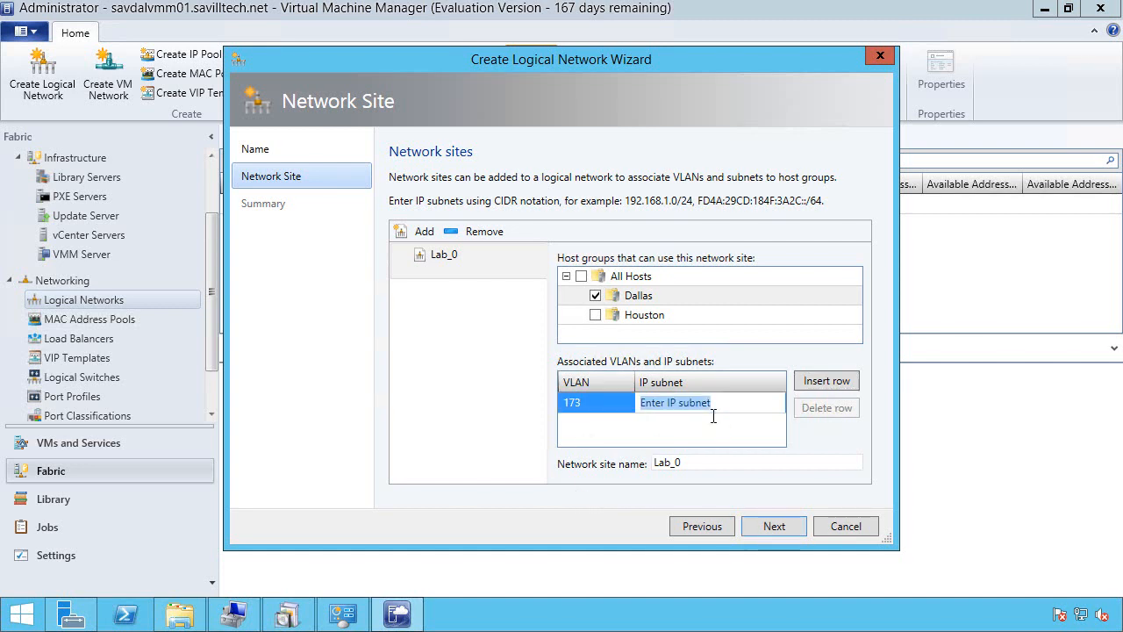
{"action": "type", "text": "10."}
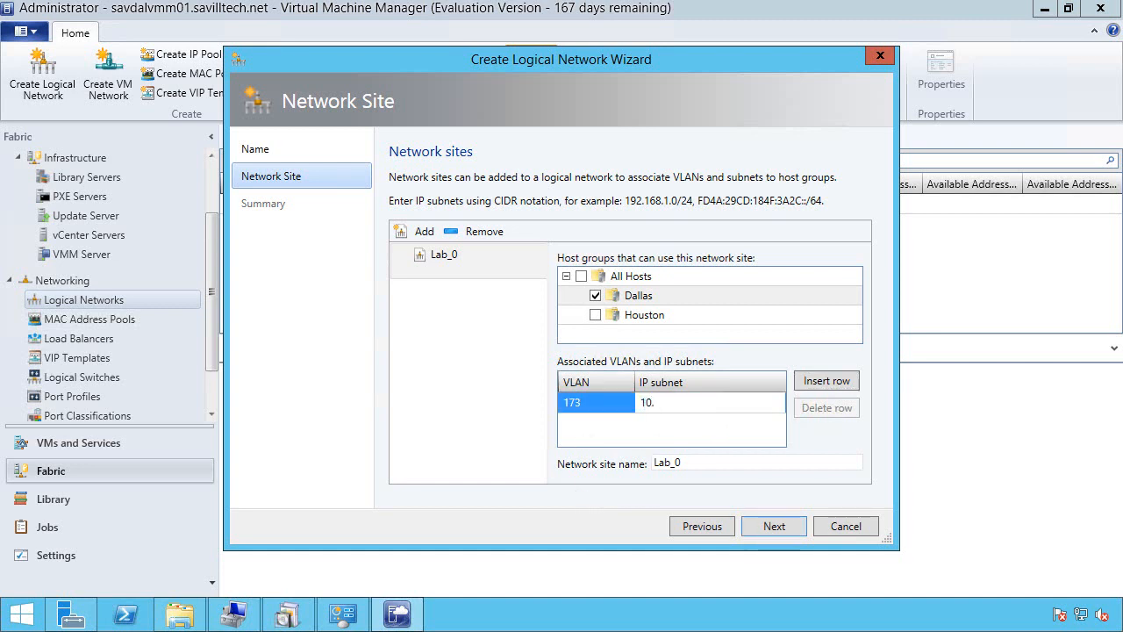
{"action": "type", "text": "7.173.0/24"}
{"action": "key", "text": "Tab"}
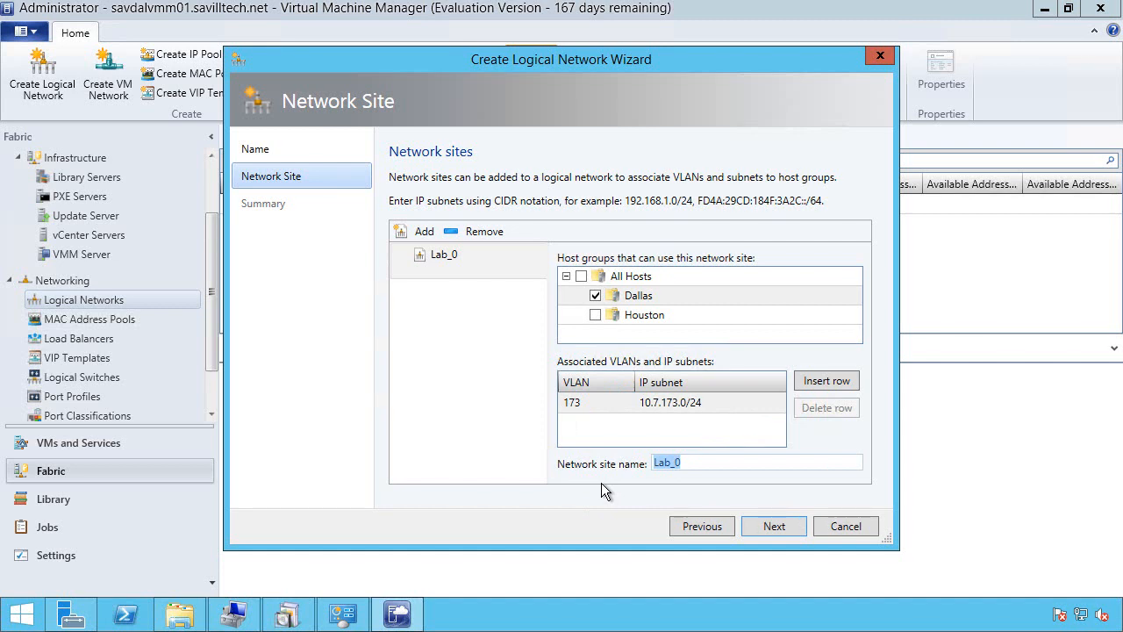
{"action": "type", "text": "Lab 173"}
Step: Add a network site named Lab 174 for the Dallas host group with VLAN 174 and IP subnet 10.7.174.0/24
{"action": "left_click", "coordinate": [425, 235]}
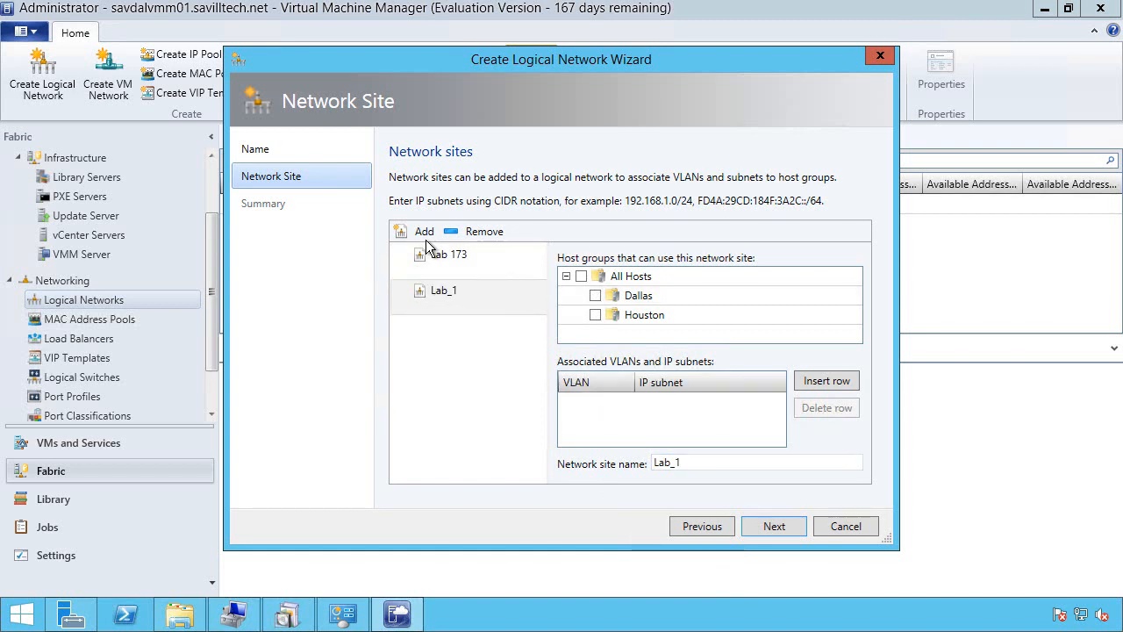
{"action": "left_click", "coordinate": [596, 296]}
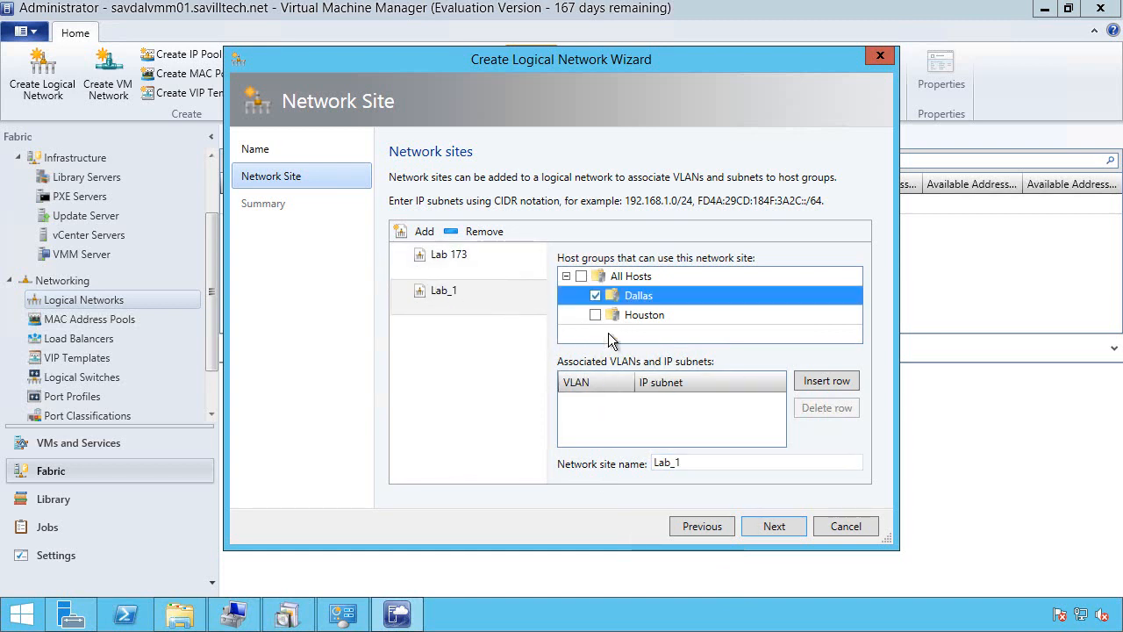
{"action": "left_click", "coordinate": [832, 386]}
{"action": "type", "text": "17"}
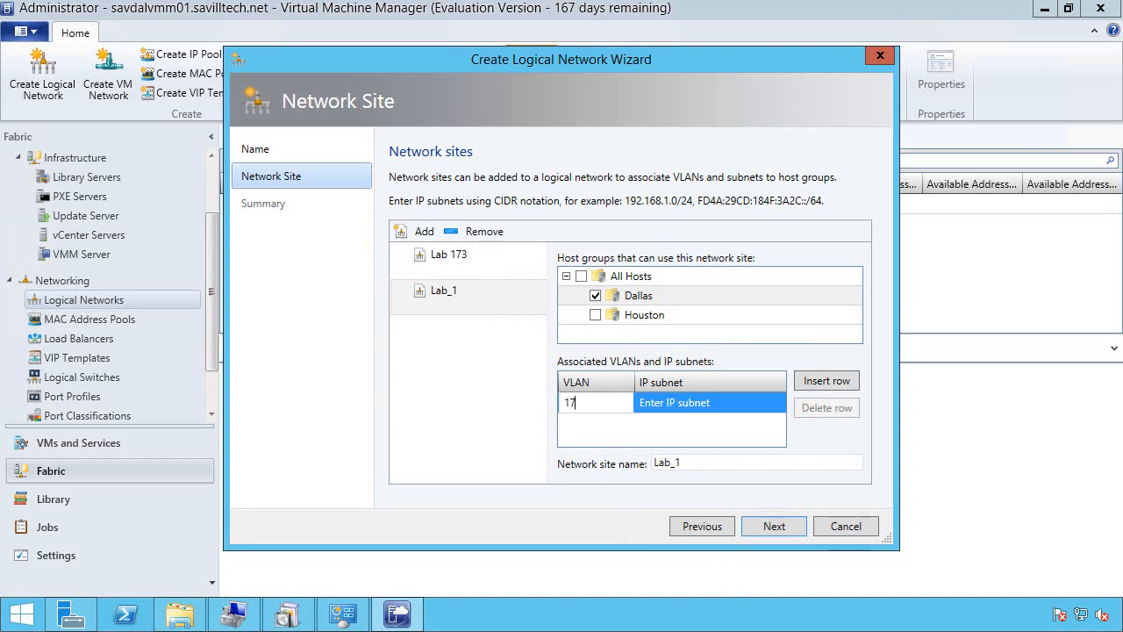
{"action": "type", "text": "4"}
{"action": "left_click", "coordinate": [732, 411]}
{"action": "type", "text": "10.7"}
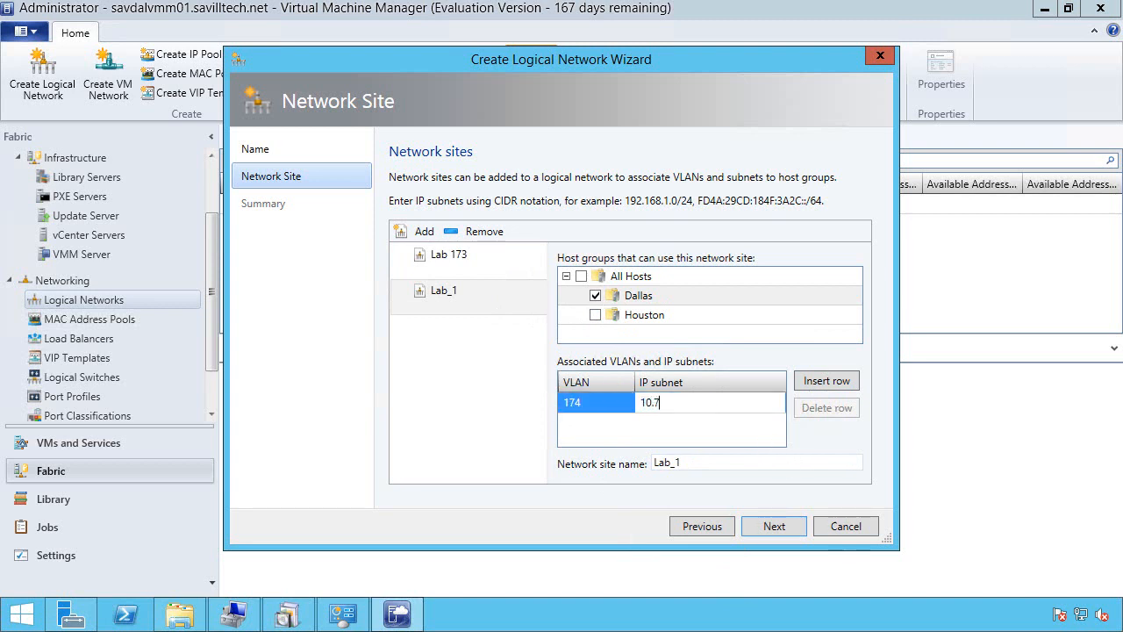
{"action": "type", "text": ".174.0/24"}
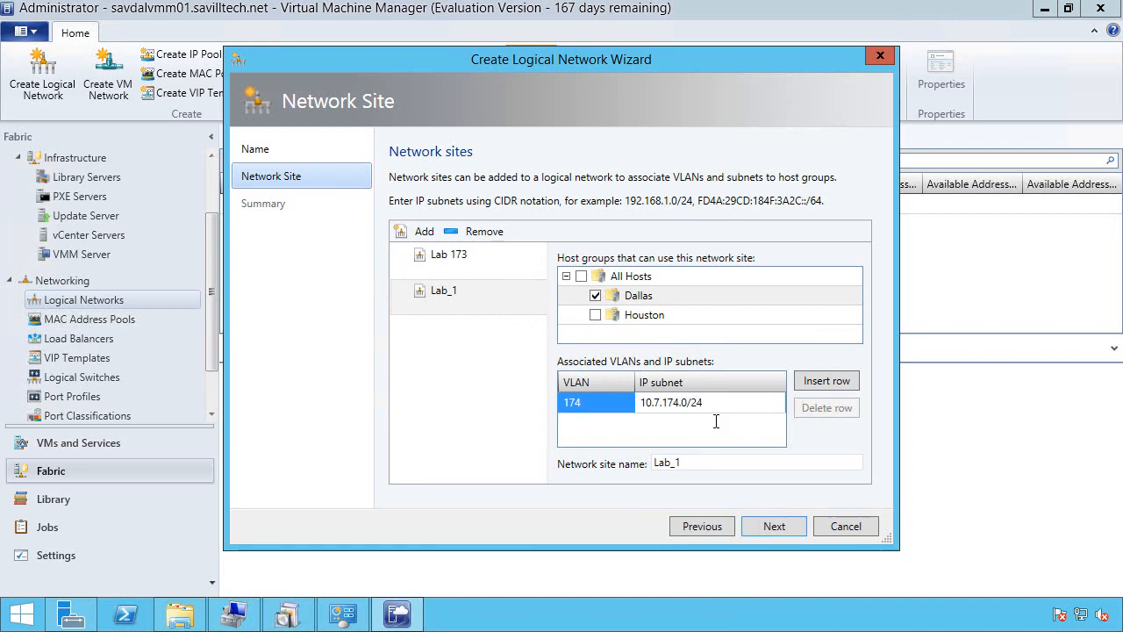
{"action": "left_click", "coordinate": [709, 469]}
{"action": "type", "text": "Lab"}
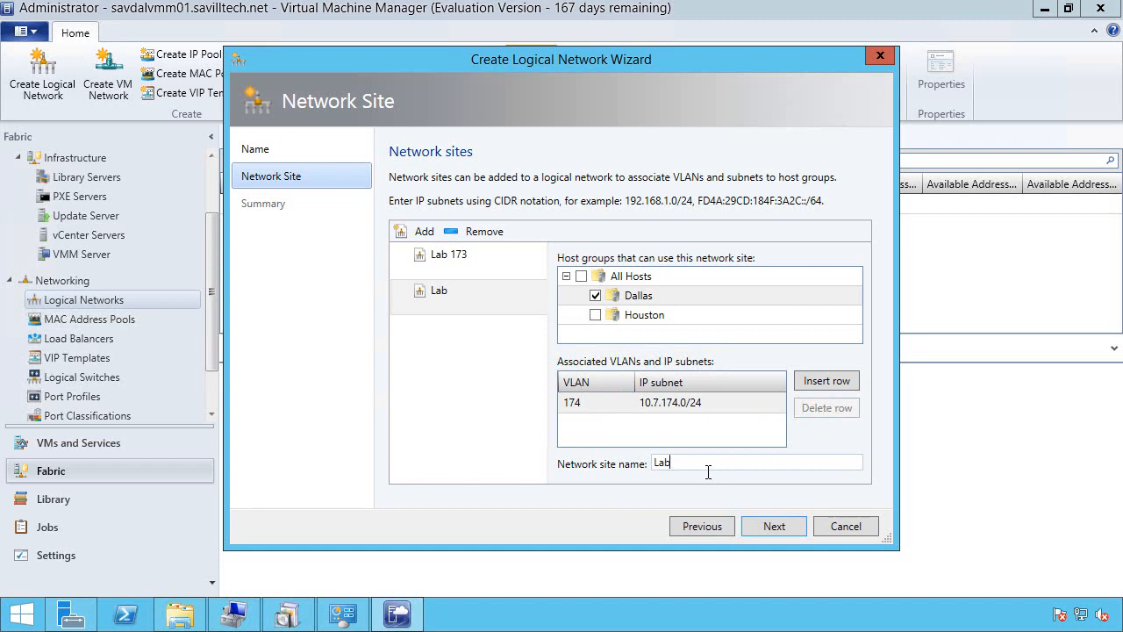
{"action": "type", "text": " 174"}
{"action": "left_click", "coordinate": [782, 536]}
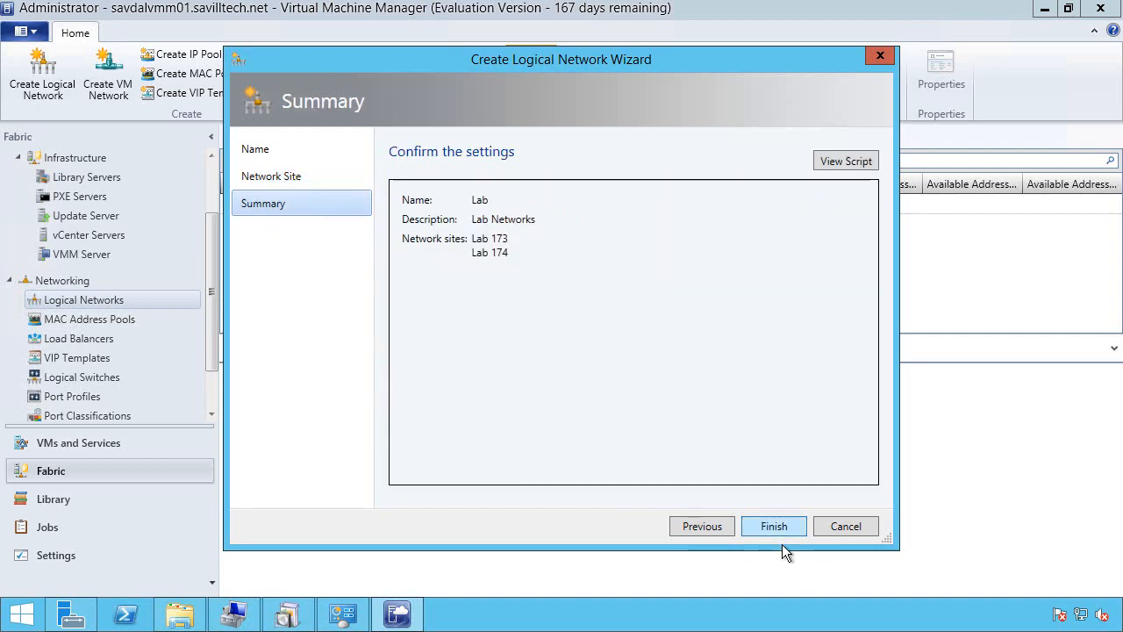
Step: Save the generated script as VMMLabLogicalNetworkCreate in Documents, close it and finish creating the Lab logical network
{"action": "left_click", "coordinate": [863, 165]}
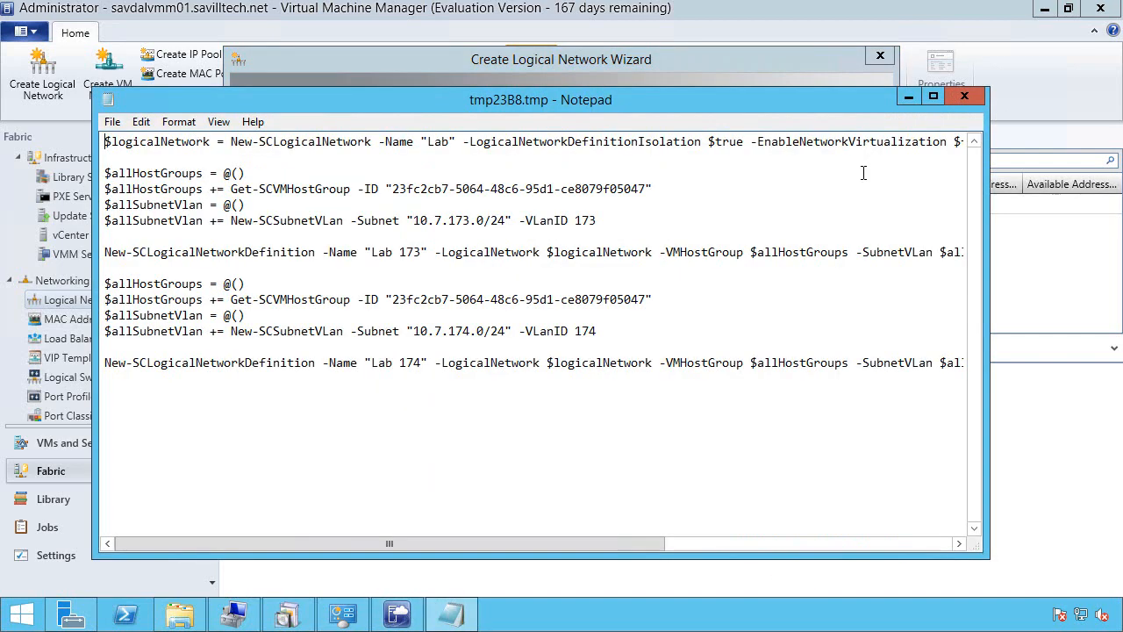
{"action": "left_click", "coordinate": [113, 122]}
{"action": "left_click", "coordinate": [140, 195]}
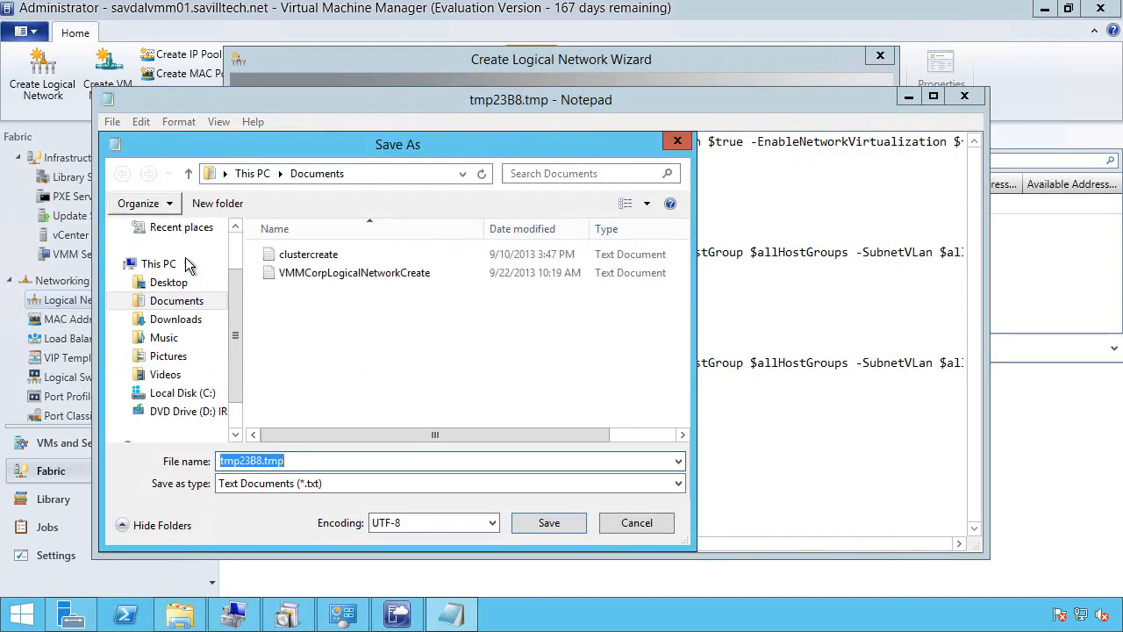
{"action": "left_click", "coordinate": [363, 277]}
{"action": "double_click", "coordinate": [278, 462]}
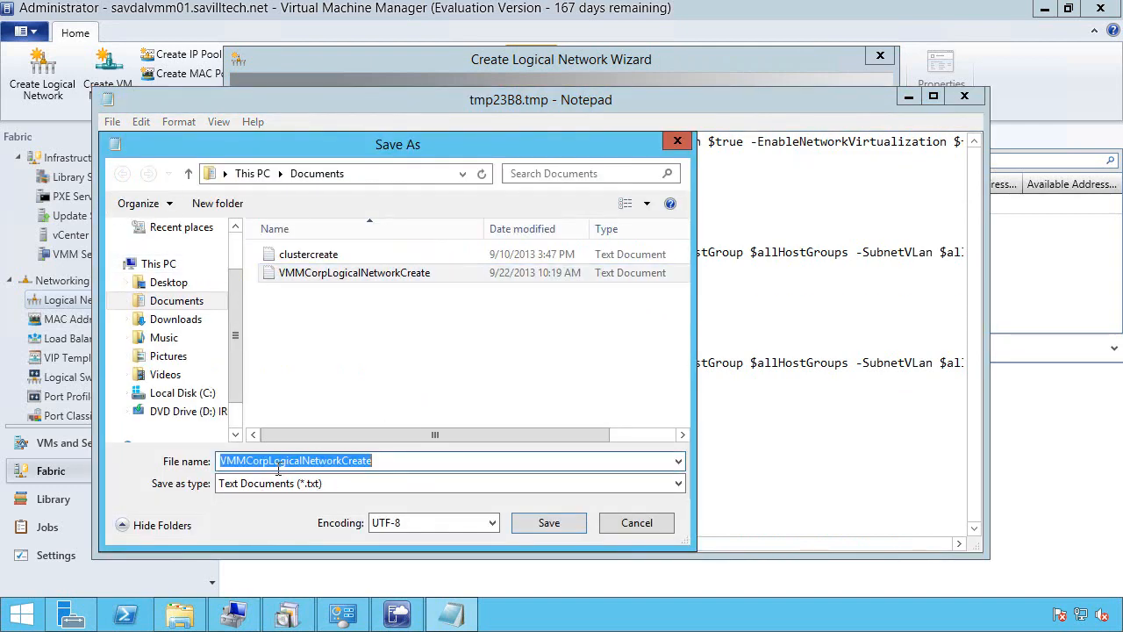
{"action": "left_click_drag", "start_coordinate": [268, 465], "coordinate": [254, 469]}
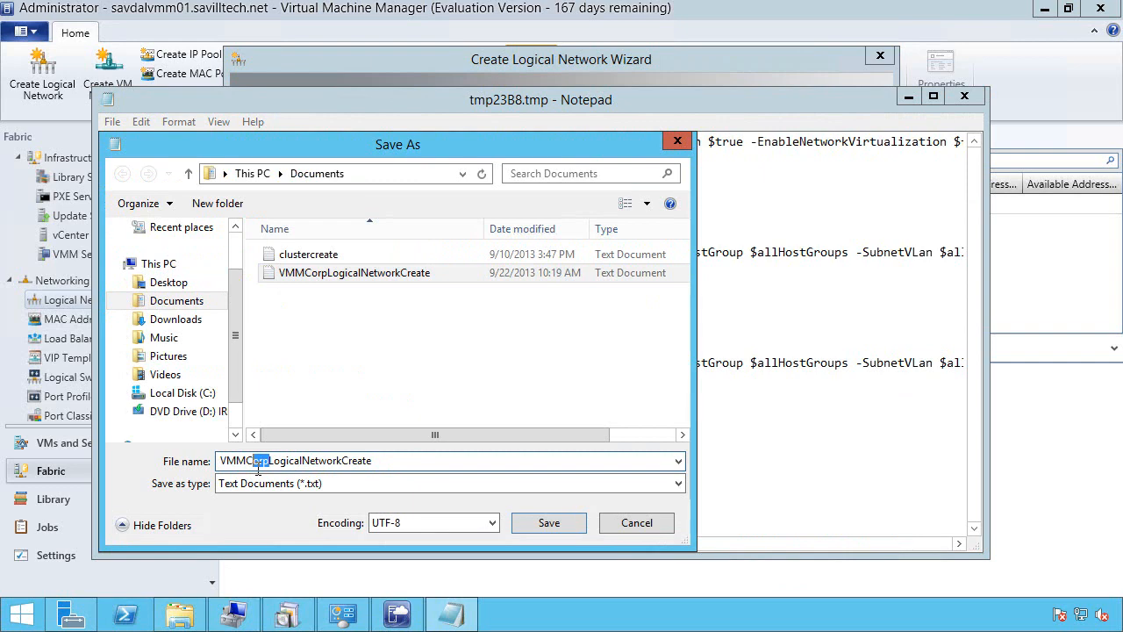
{"action": "key", "text": "BackSpace"}
{"action": "key", "text": "BackSpace"}
{"action": "type", "text": "Lab"}
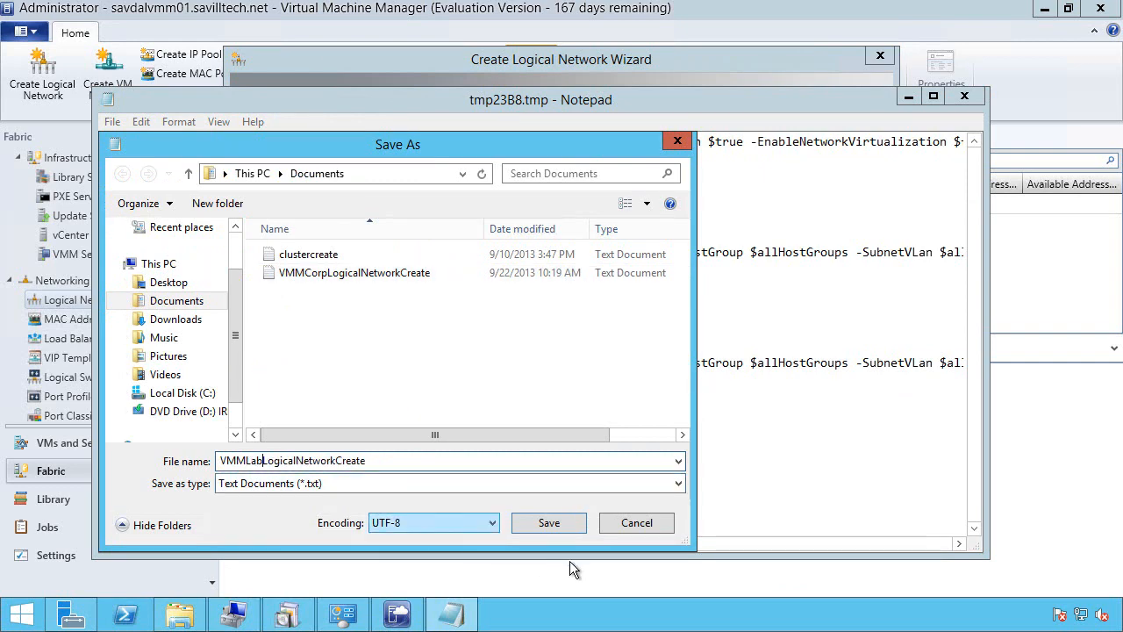
{"action": "left_click", "coordinate": [572, 530]}
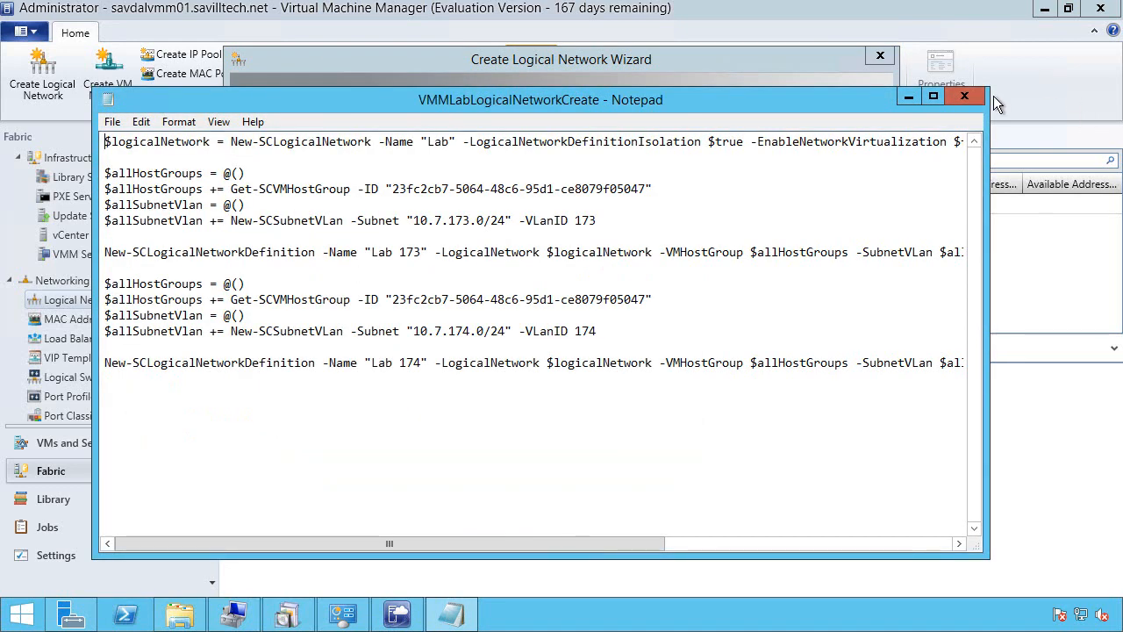
{"action": "left_click", "coordinate": [981, 103]}
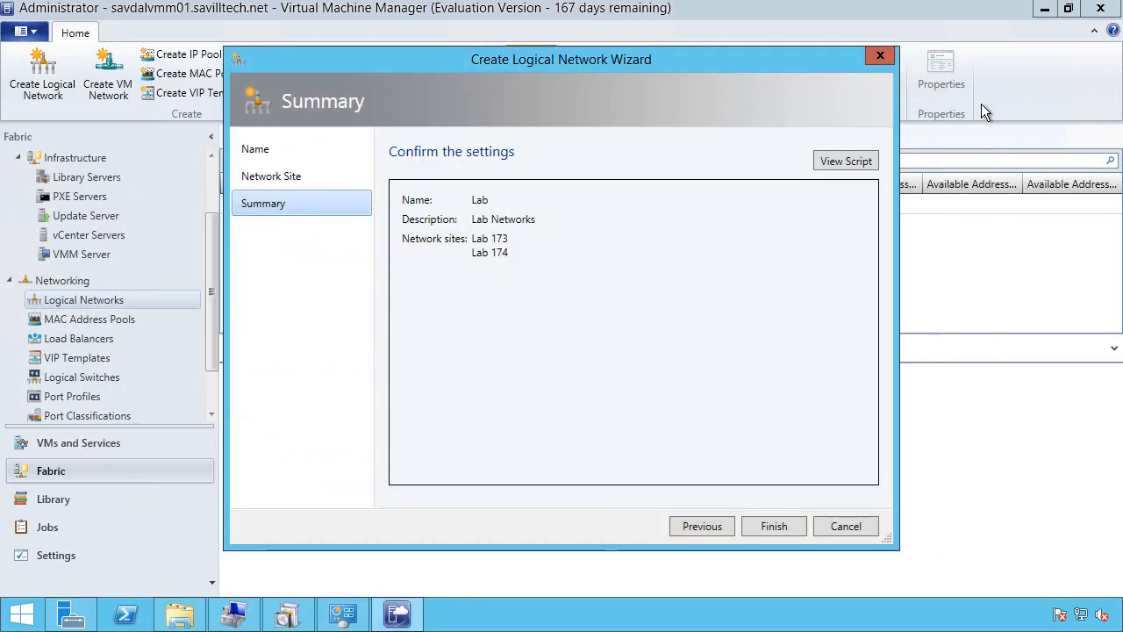
{"action": "left_click", "coordinate": [775, 529]}
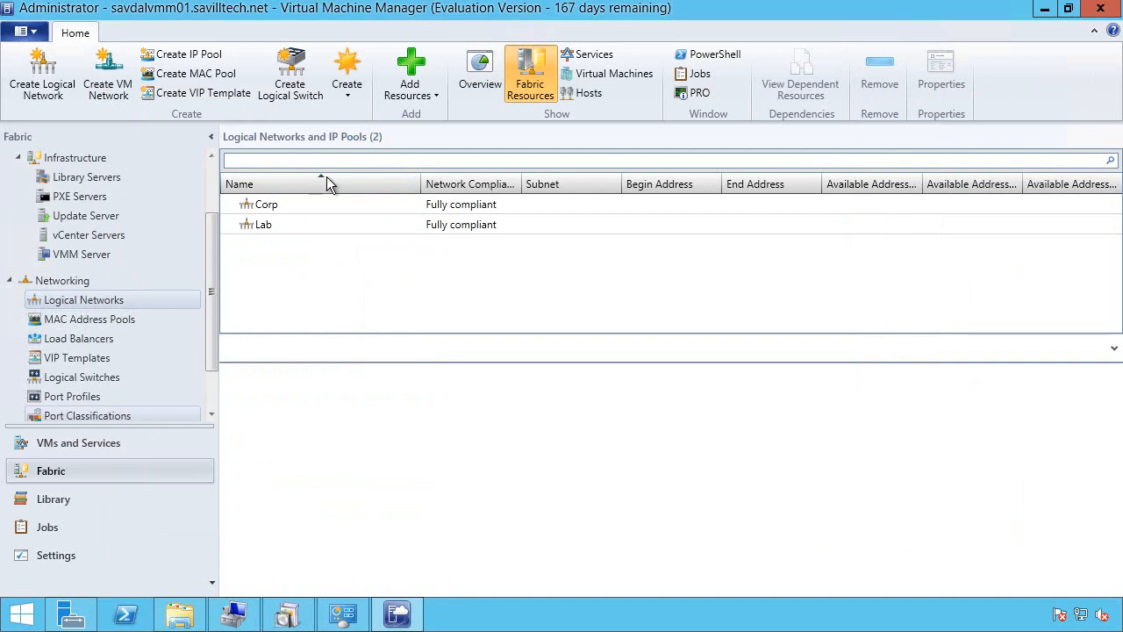
Step: Start an IP pool for the Lab network with name and description "Lab 173 IPs", using the existing network site Lab 173
{"action": "right_click", "coordinate": [277, 229]}
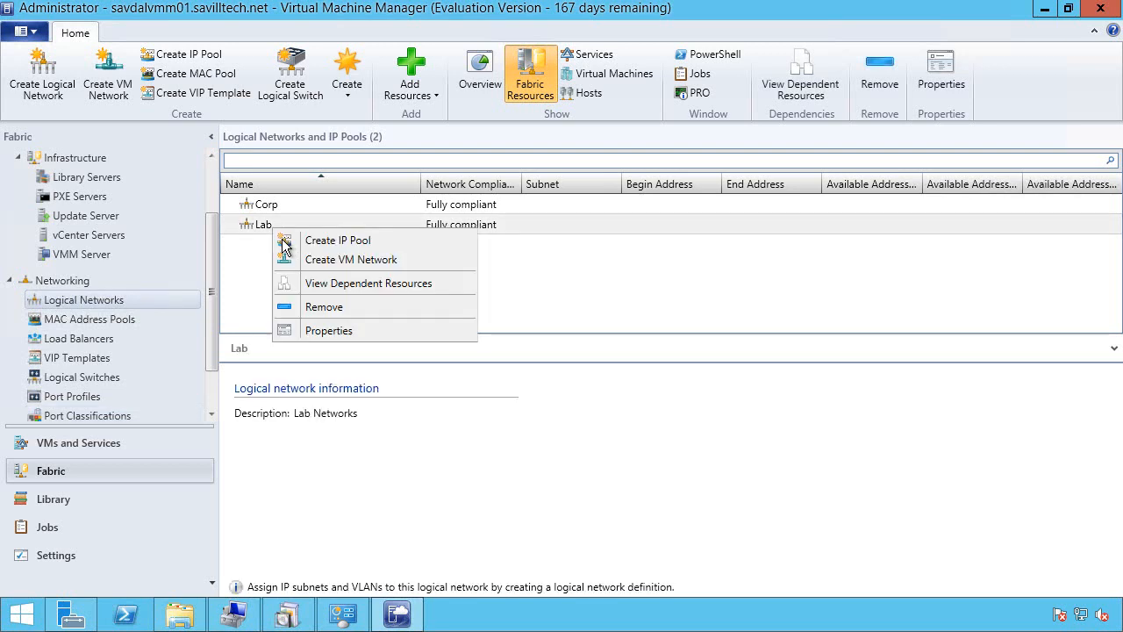
{"action": "left_click", "coordinate": [330, 245]}
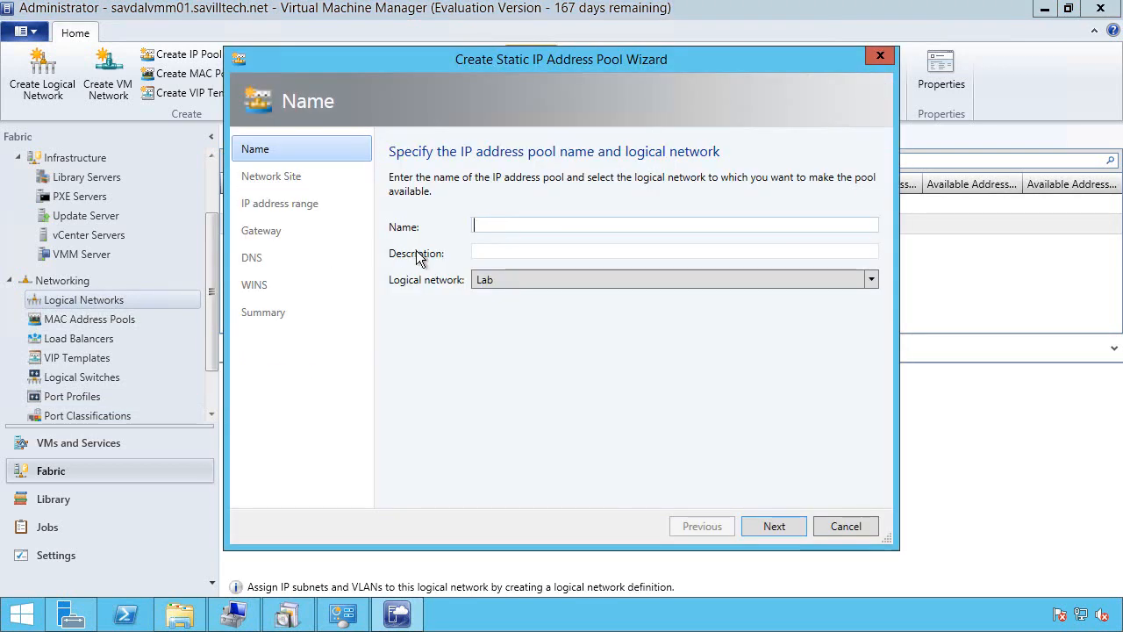
{"action": "type", "text": "Lab 173"}
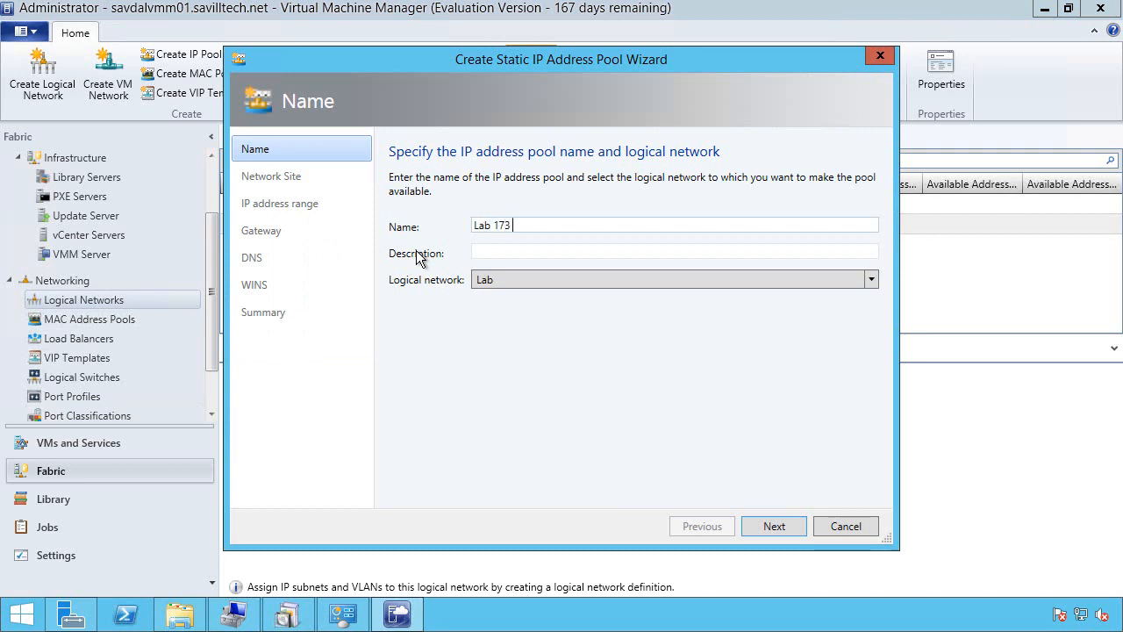
{"action": "type", "text": " IPs"}
{"action": "left_click_drag", "start_coordinate": [550, 230], "coordinate": [511, 230]}
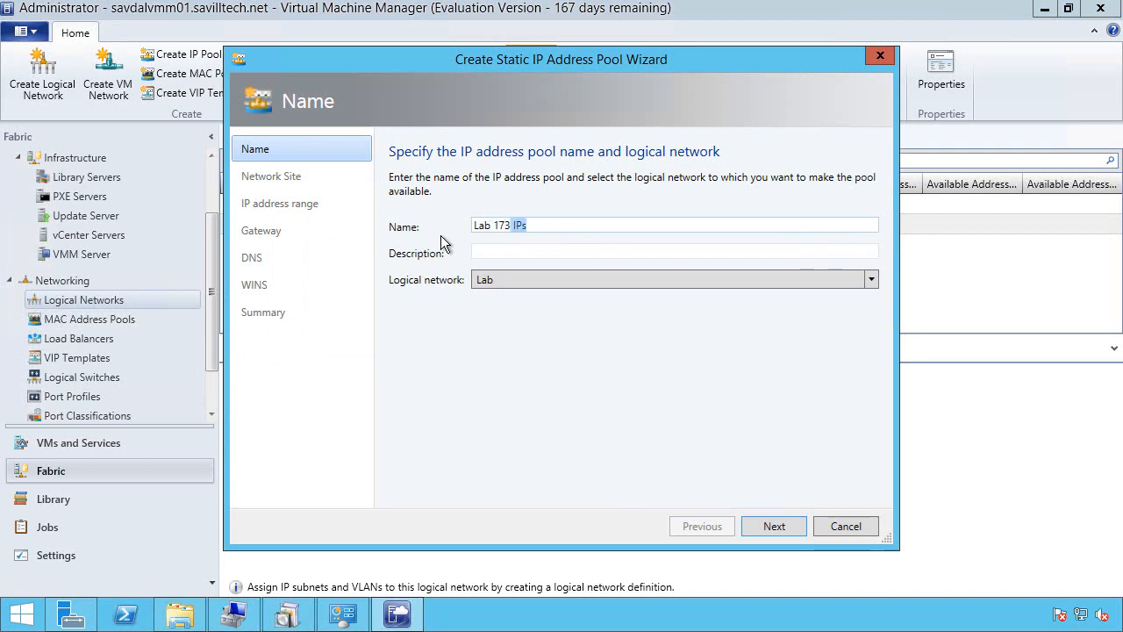
{"action": "left_click", "coordinate": [503, 258]}
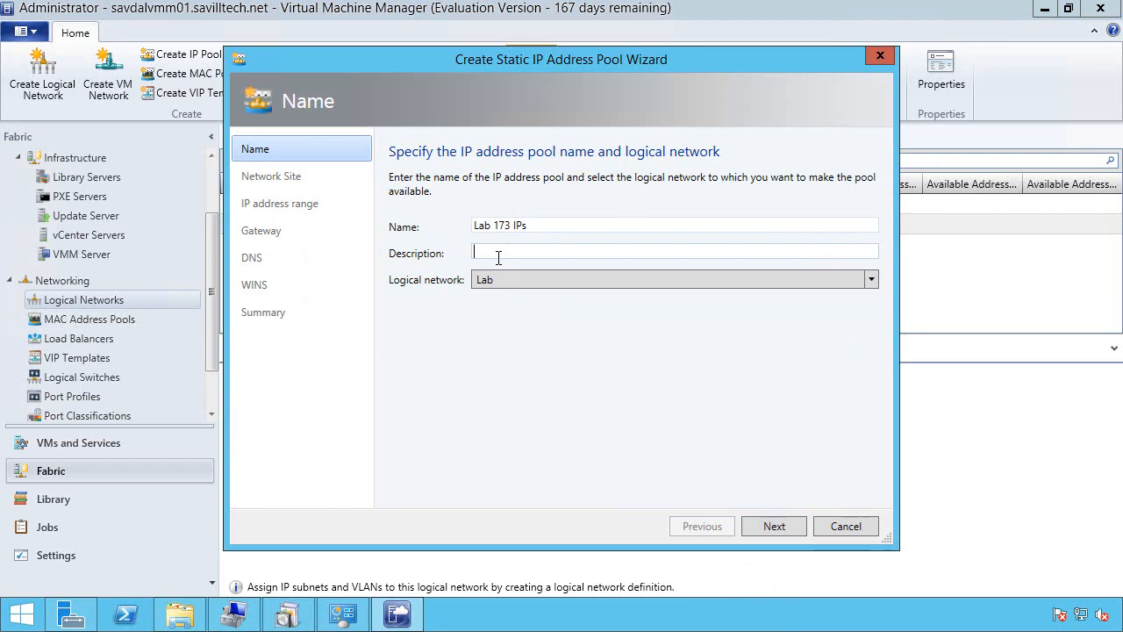
{"action": "type", "text": "Lab 173 IPs"}
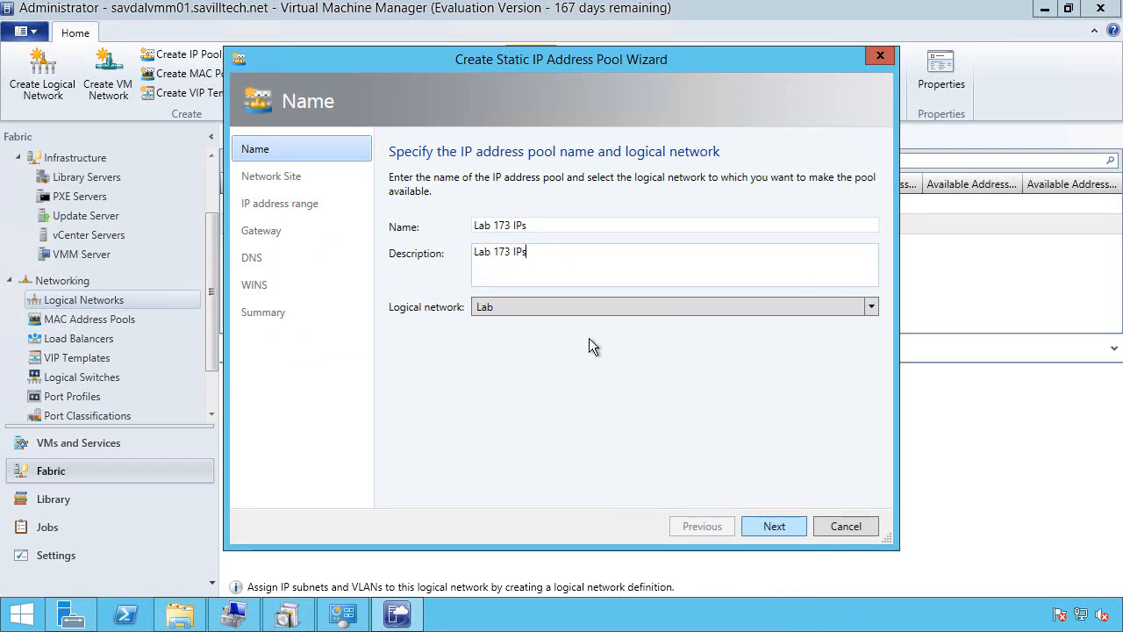
{"action": "left_click", "coordinate": [536, 317]}
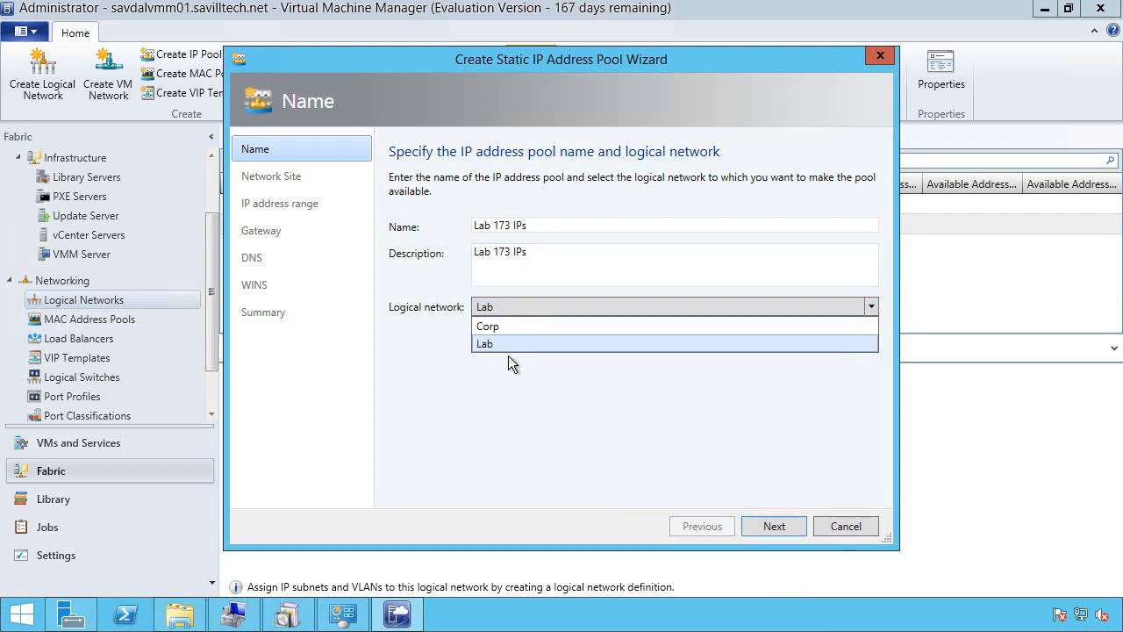
{"action": "left_click", "coordinate": [508, 344]}
{"action": "left_click", "coordinate": [773, 527]}
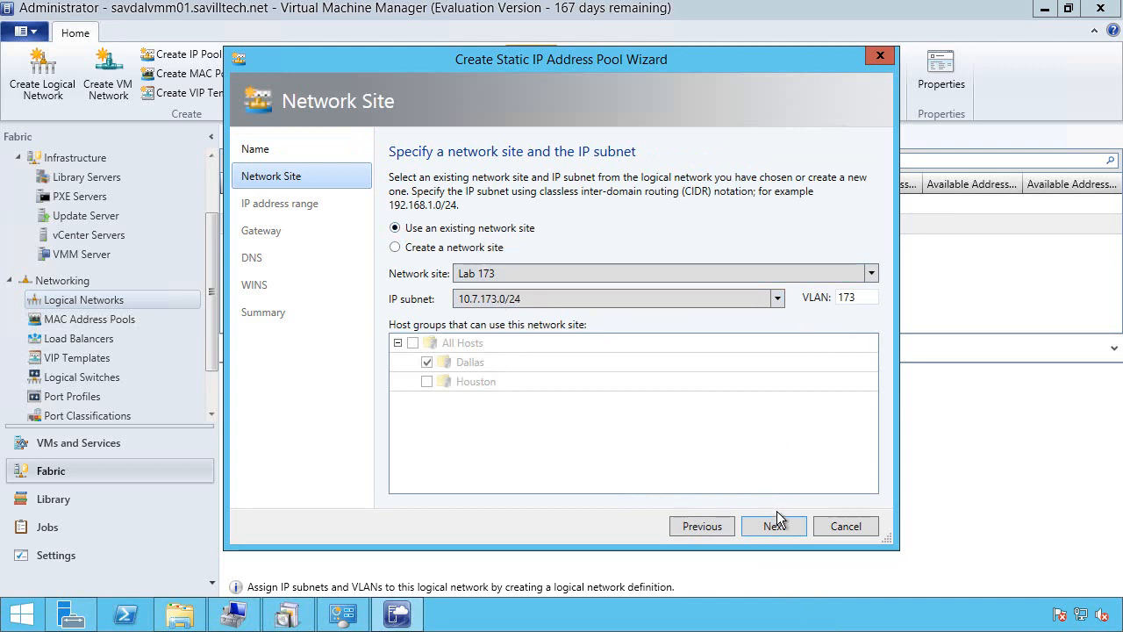
{"action": "left_click", "coordinate": [802, 533]}
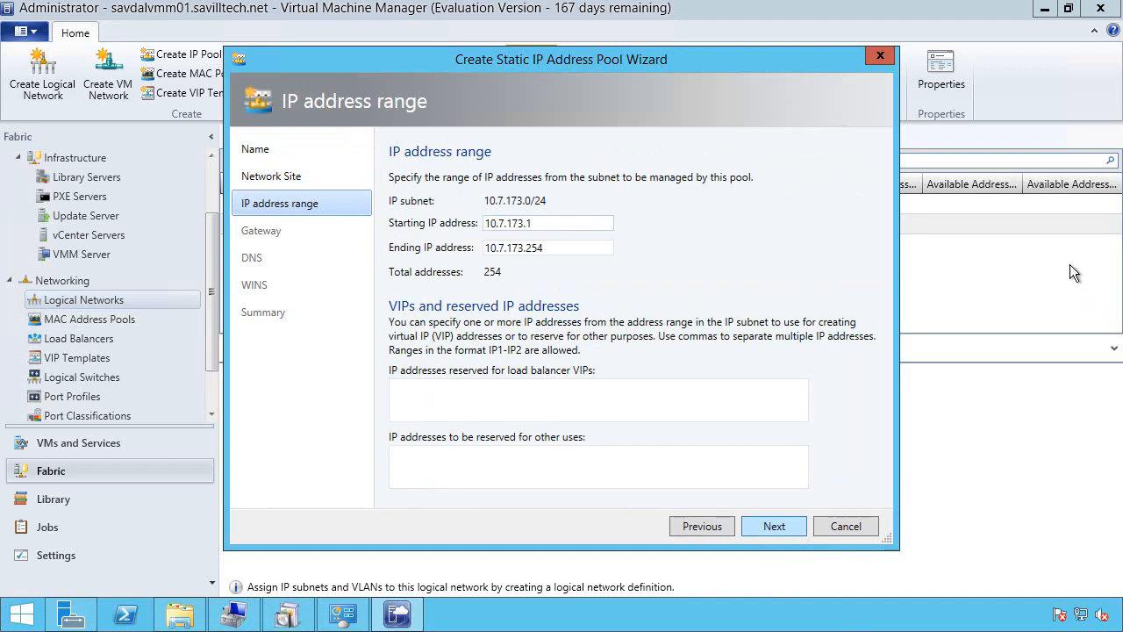
Step: Set the pool's IP address range to start at 10.7.173.50 and end at 10.7.173.99
{"action": "left_click", "coordinate": [544, 227]}
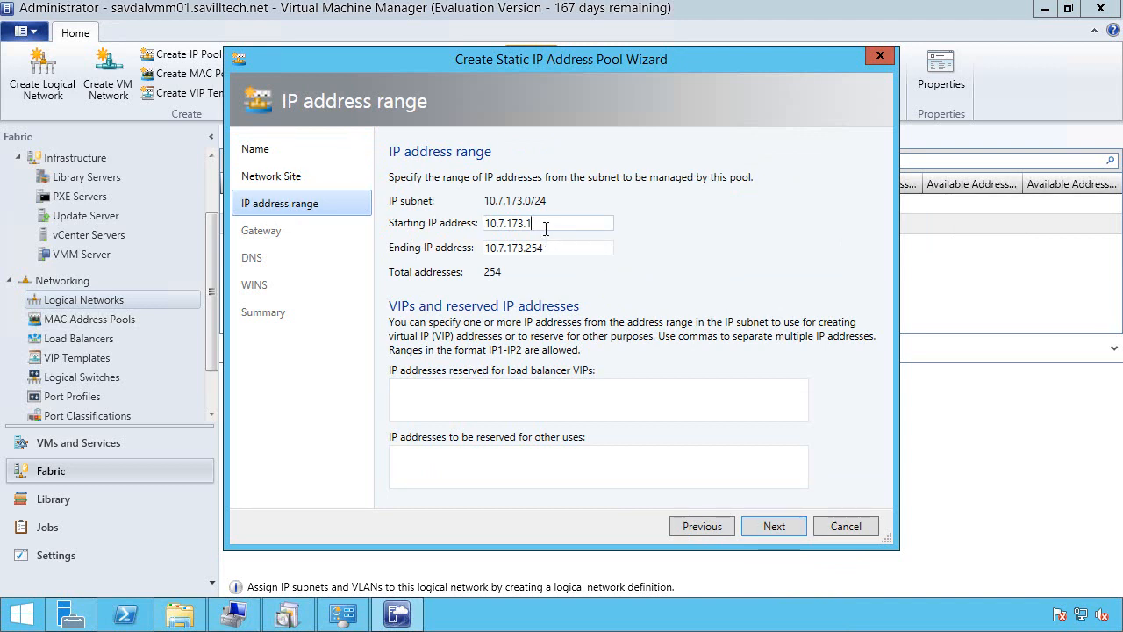
{"action": "key", "text": "BackSpace"}
{"action": "type", "text": "50"}
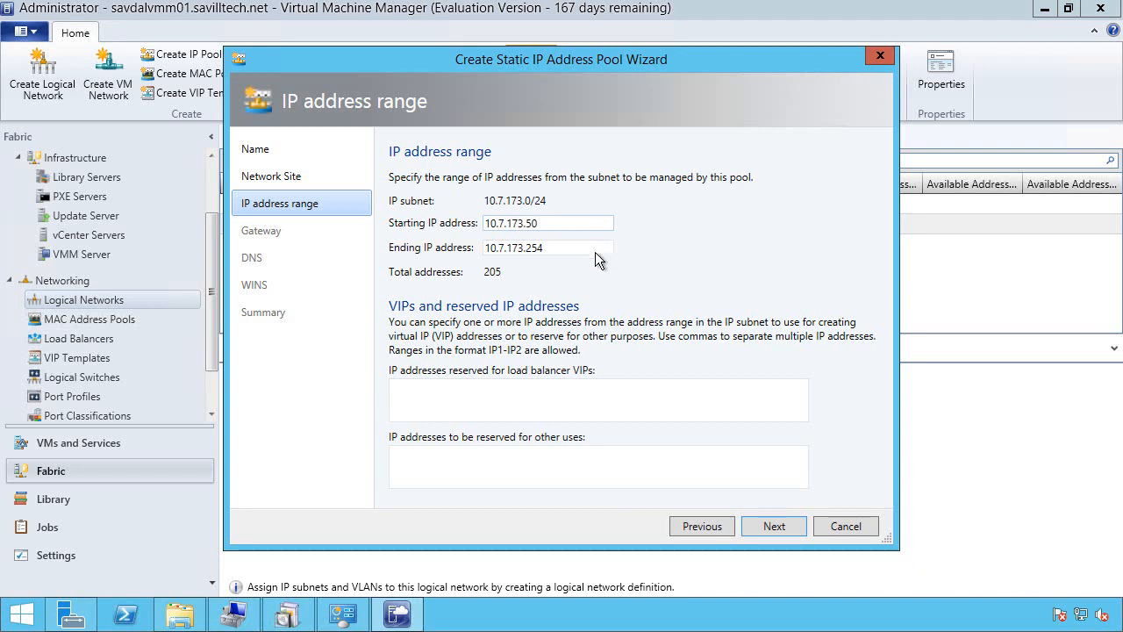
{"action": "left_click", "coordinate": [573, 254]}
{"action": "key", "text": "BackSpace"}
{"action": "key", "text": "BackSpace"}
{"action": "key", "text": "BackSpace"}
{"action": "type", "text": "99"}
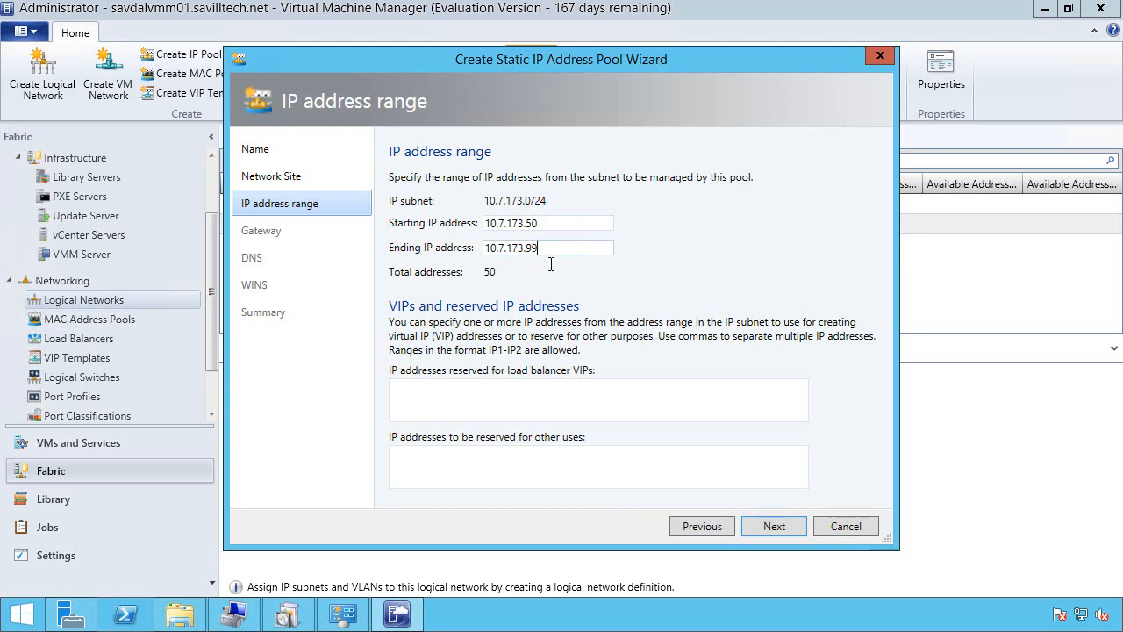
Step: Reserve 10.7.173.95-10.7.173.99 for load balancer VIPs and proceed to the gateway settings
{"action": "left_click", "coordinate": [493, 411]}
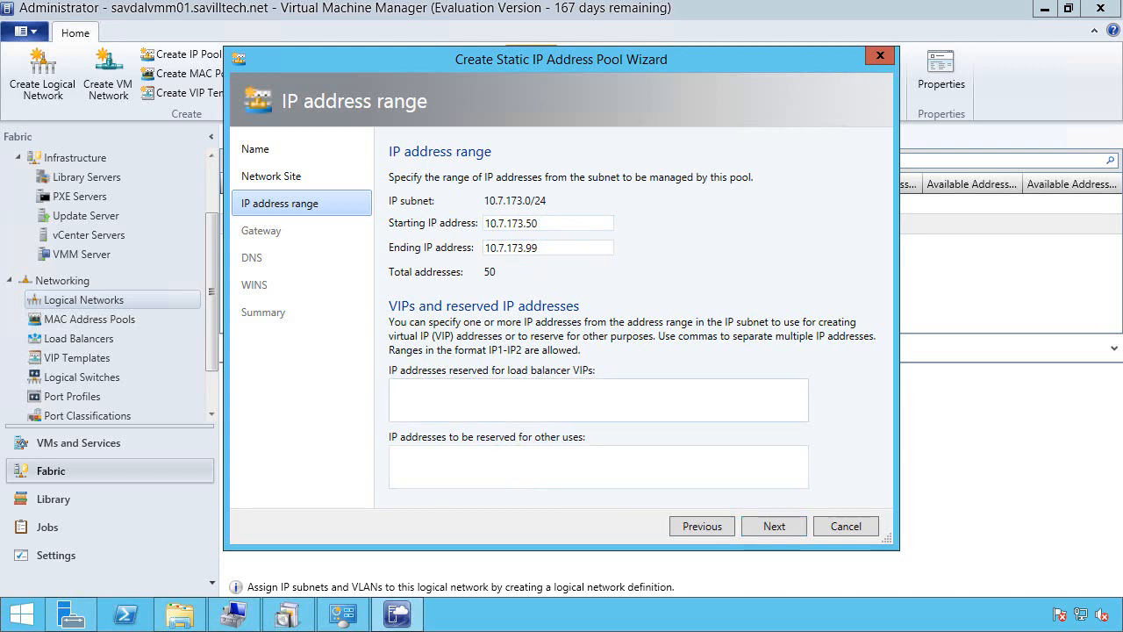
{"action": "type", "text": "10.7.173.95-10.7.173.99"}
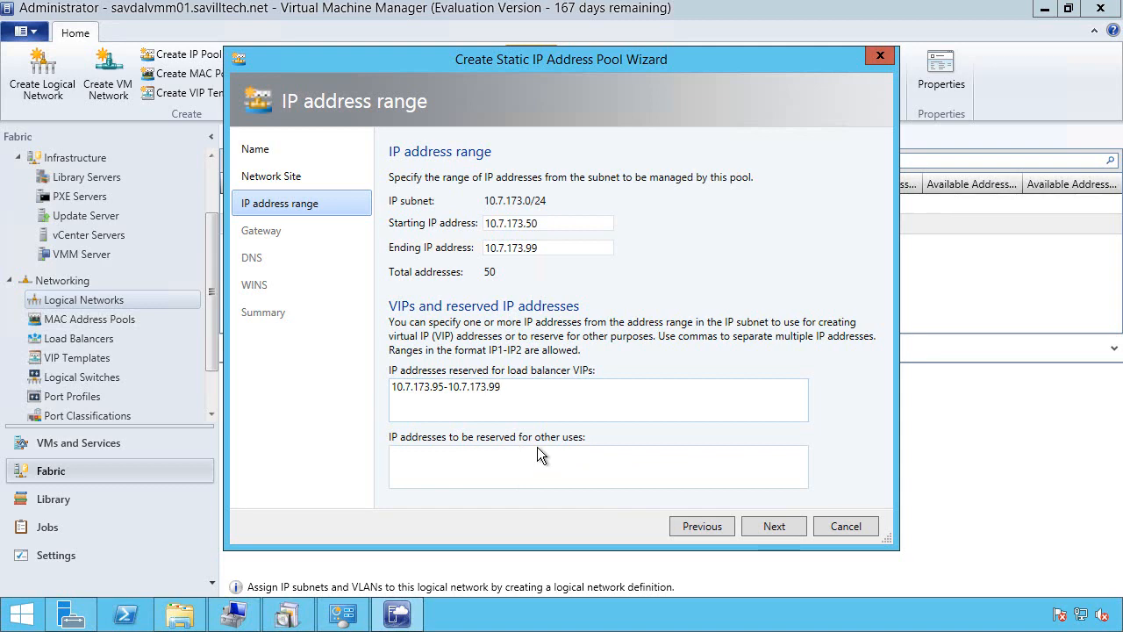
{"action": "left_click", "coordinate": [787, 527]}
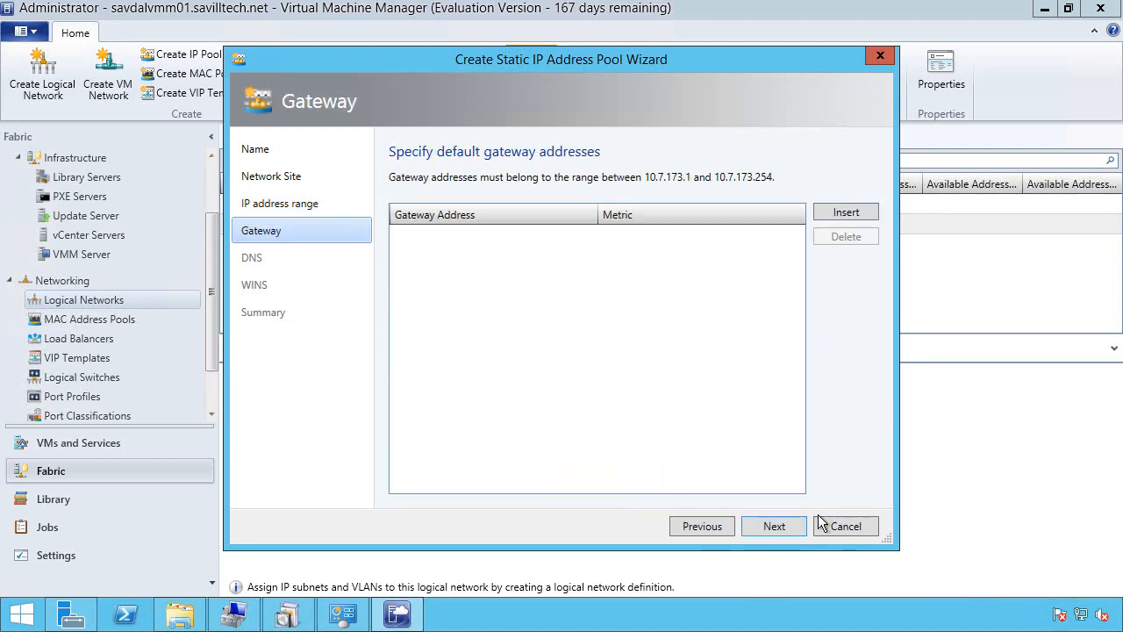
{"action": "left_click", "coordinate": [711, 529]}
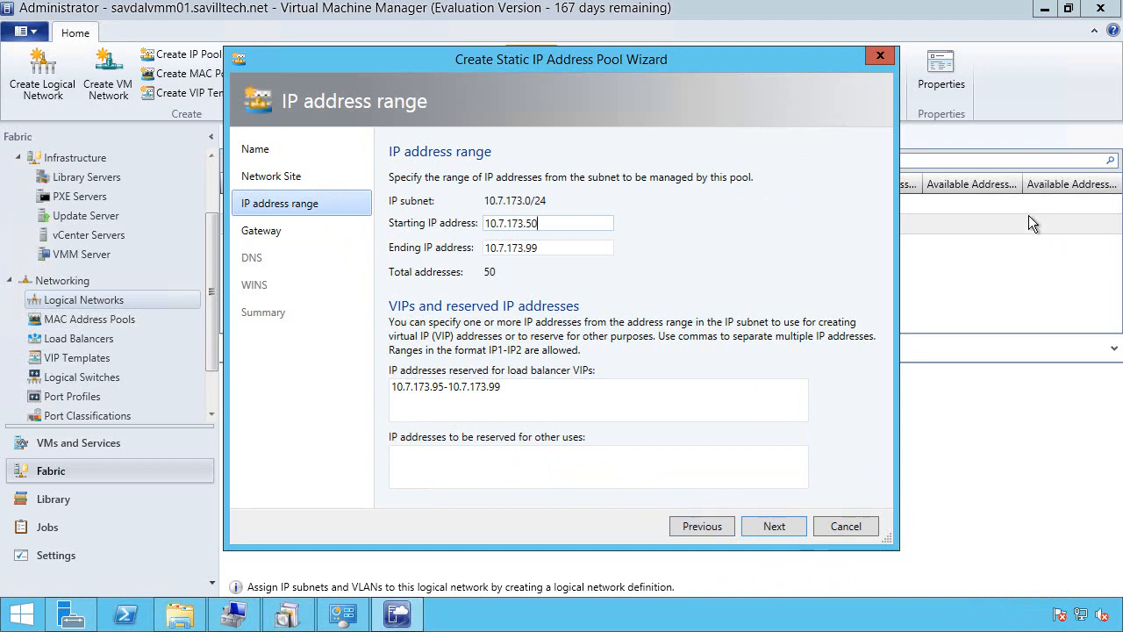
{"action": "left_click", "coordinate": [791, 536]}
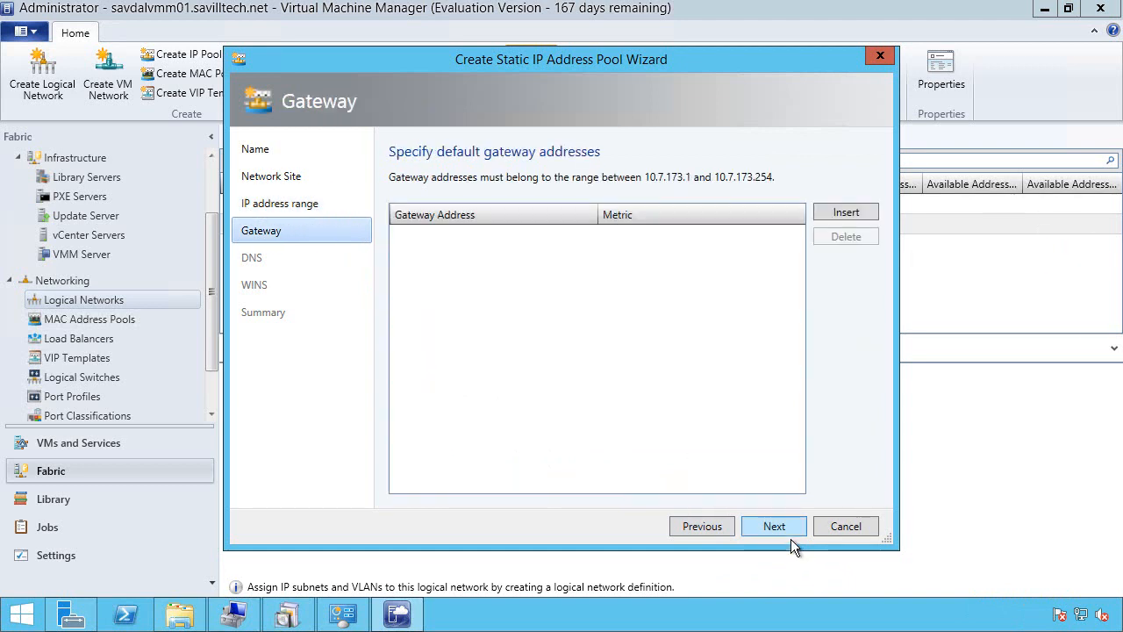
Step: Add 10.7.173.1 as the pool's default gateway with automatic metric and proceed to the DNS settings
{"action": "left_click", "coordinate": [856, 218]}
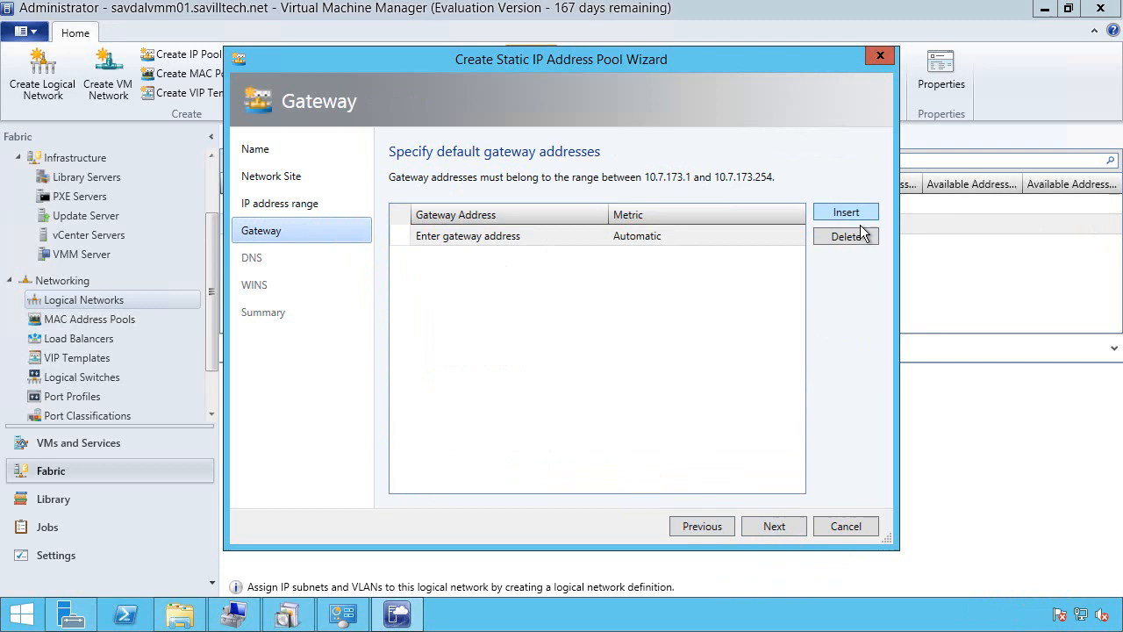
{"action": "left_click", "coordinate": [483, 242]}
{"action": "left_click", "coordinate": [516, 244]}
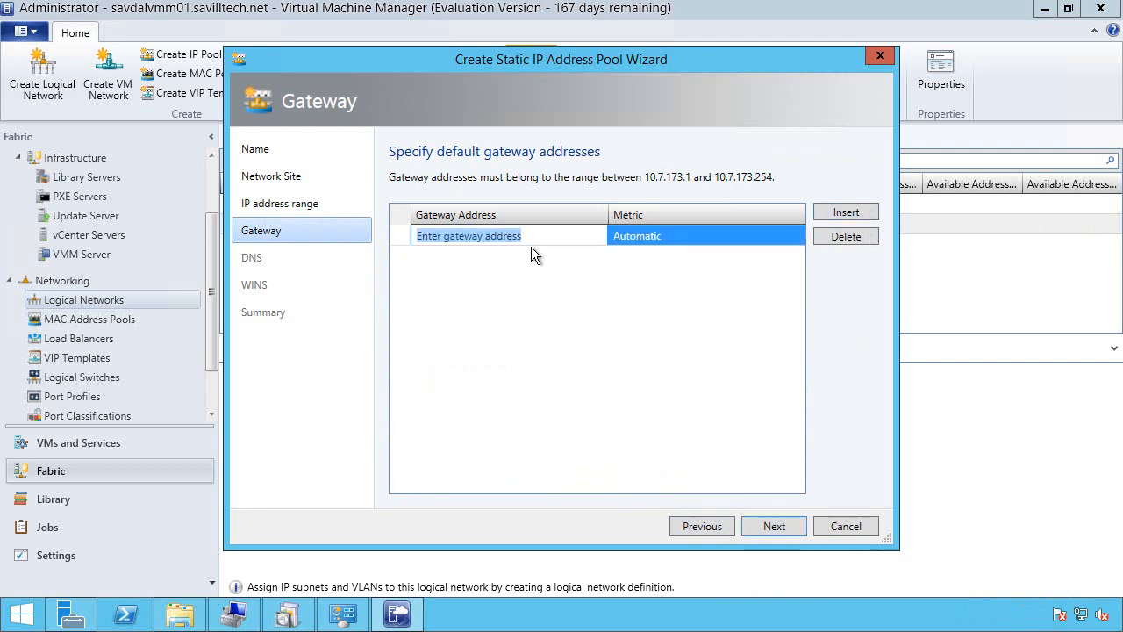
{"action": "type", "text": "10.7"}
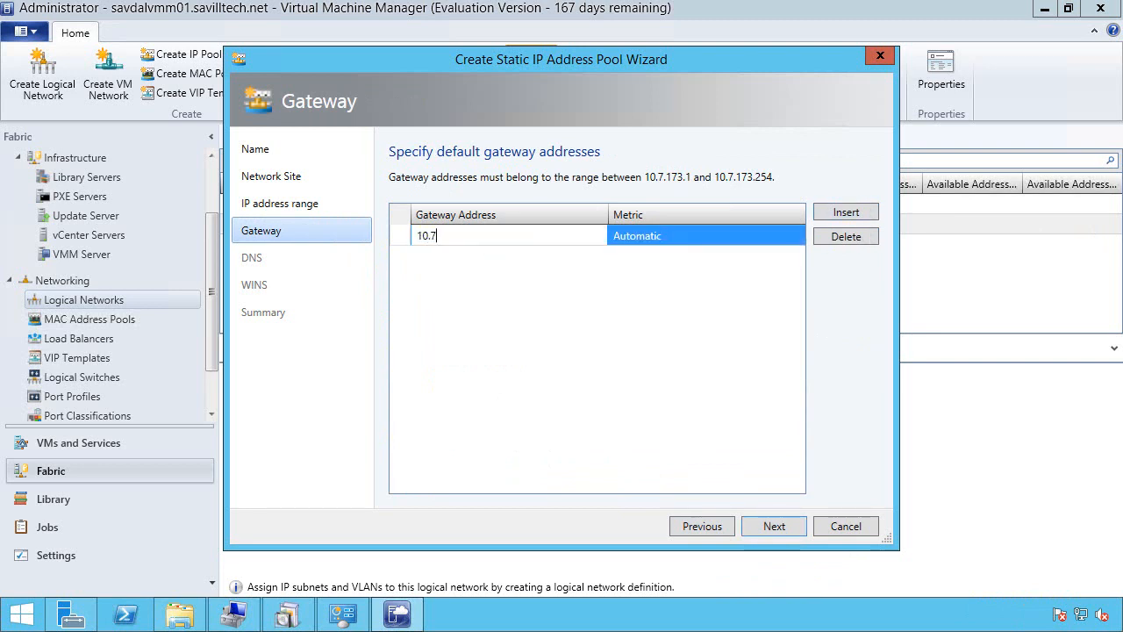
{"action": "type", "text": ".173.1"}
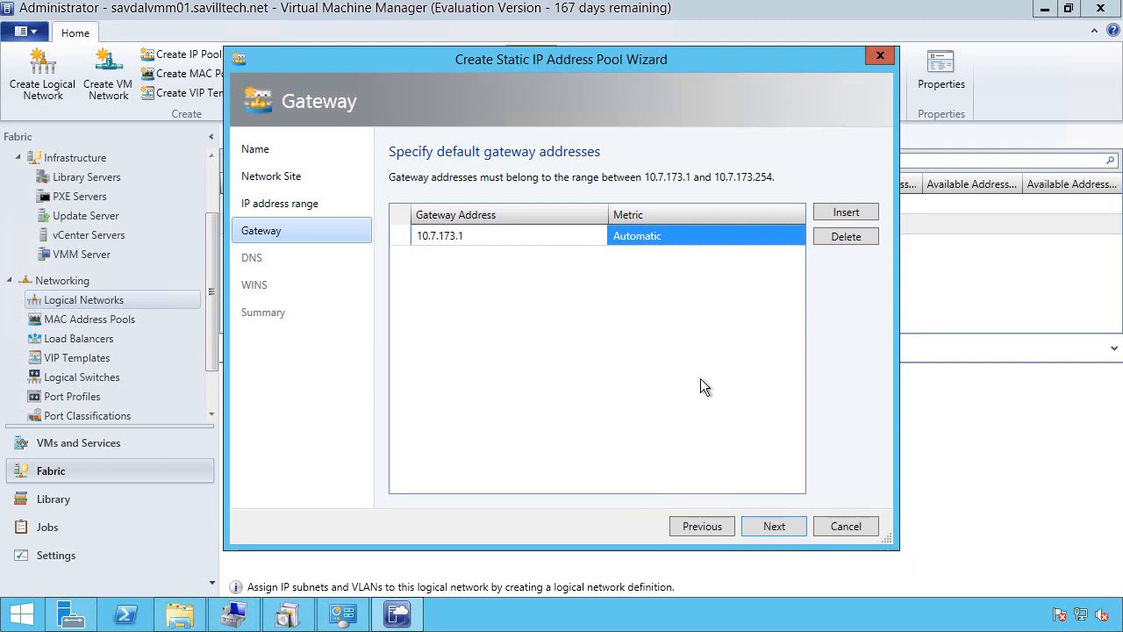
{"action": "left_click", "coordinate": [779, 537]}
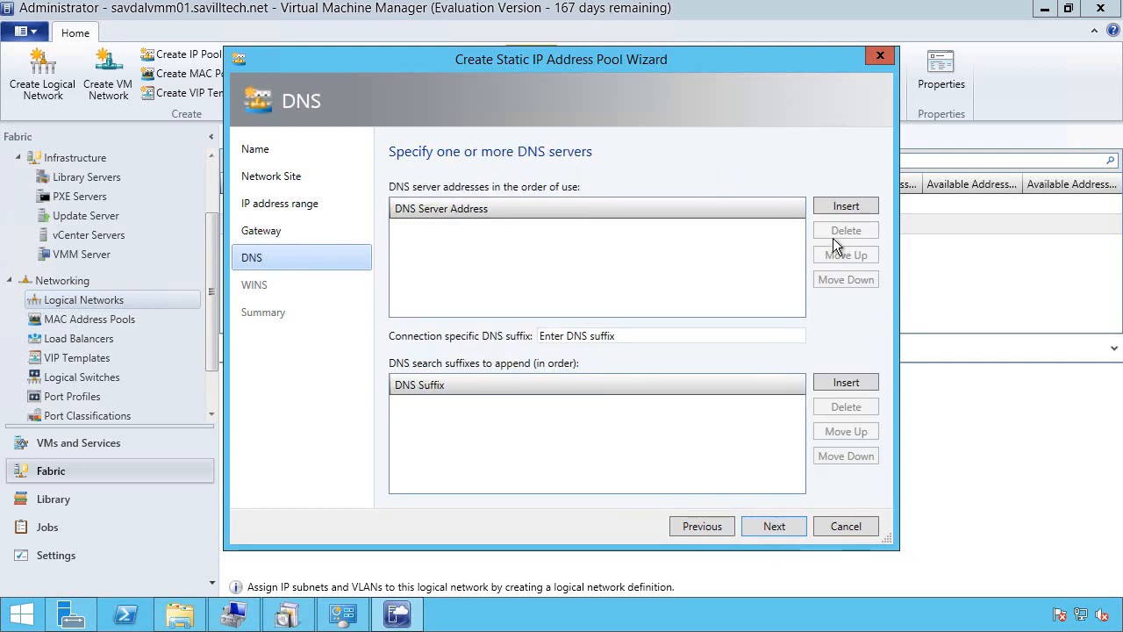
Step: Add DNS server 10.7.173.10 with connection-specific suffix savilltech.net, and continue to the summary without any WINS server
{"action": "left_click", "coordinate": [846, 207]}
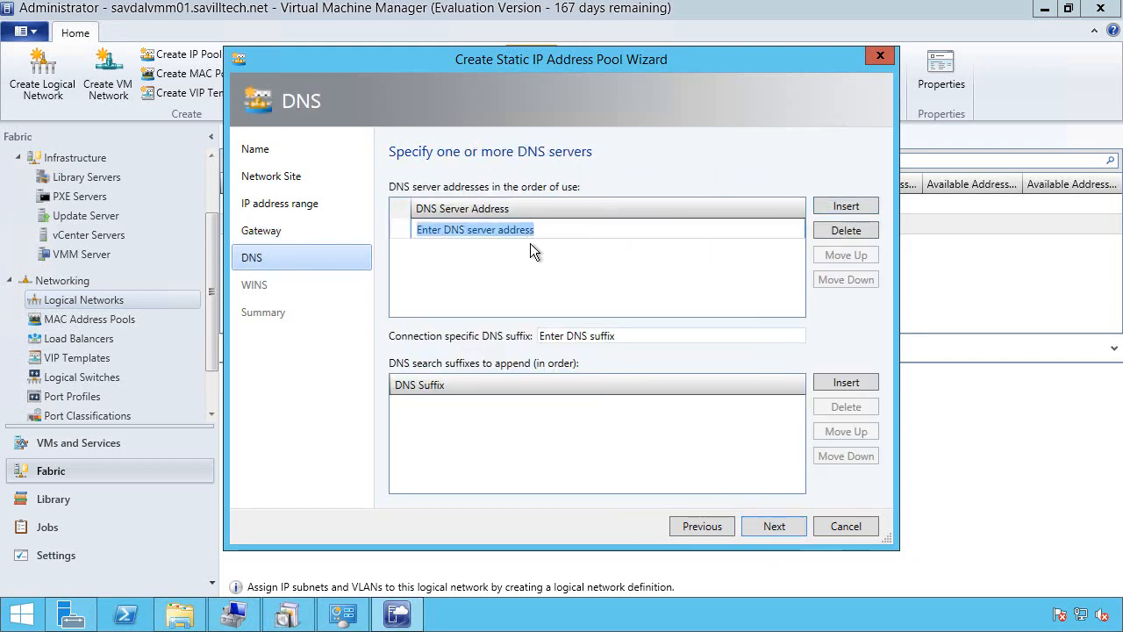
{"action": "type", "text": "10.7.17"}
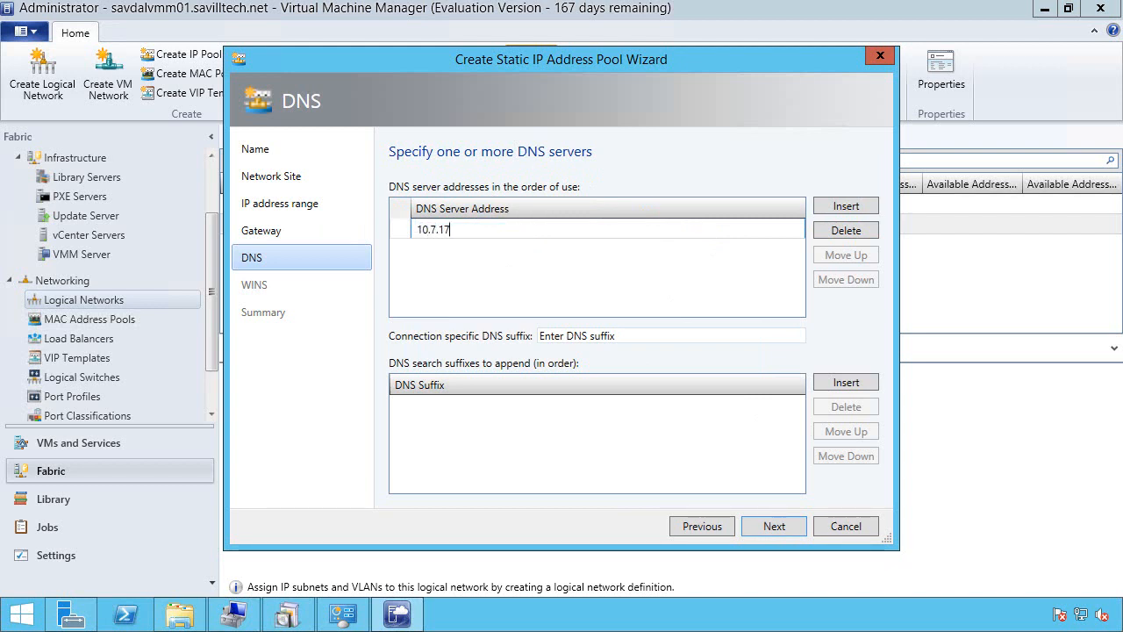
{"action": "type", "text": "3.10"}
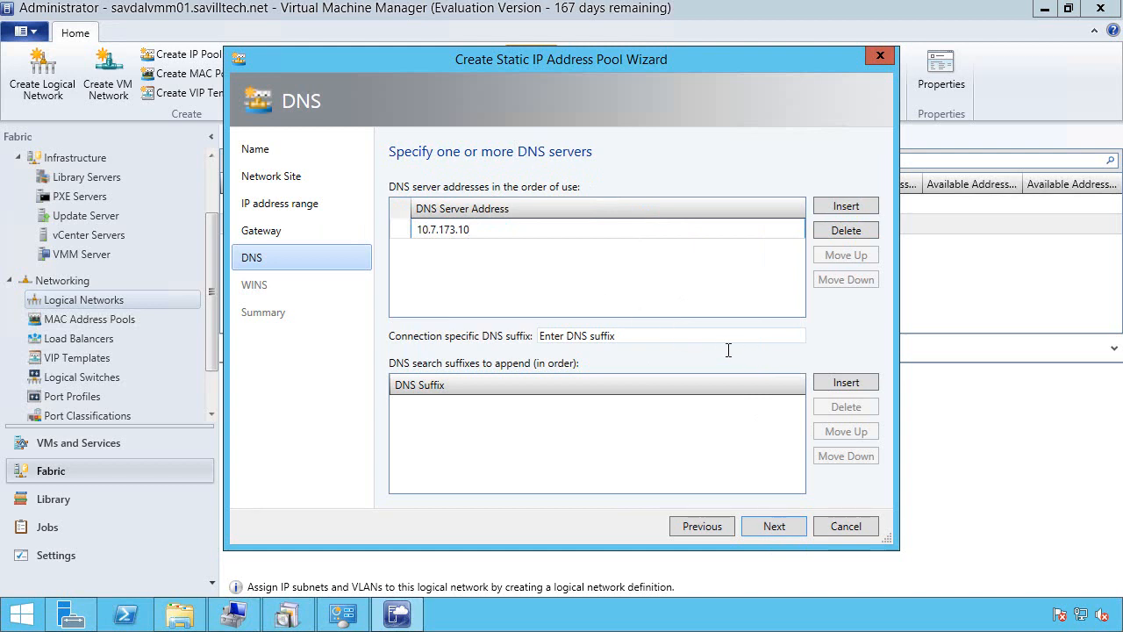
{"action": "left_click_drag", "start_coordinate": [626, 343], "coordinate": [443, 348]}
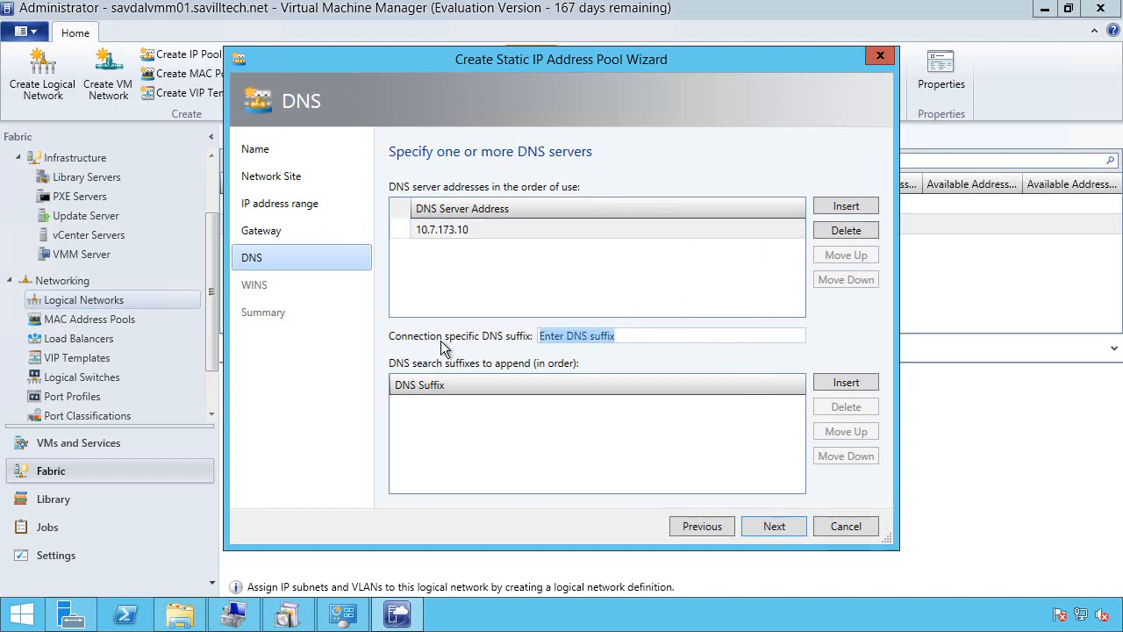
{"action": "type", "text": "saq"}
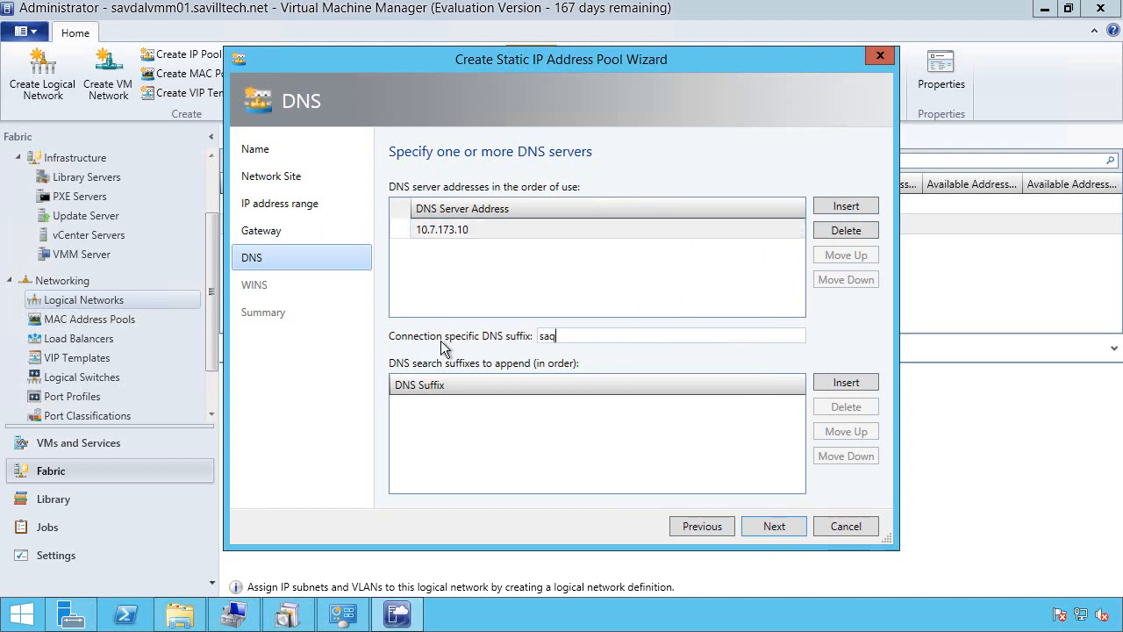
{"action": "key", "text": "BackSpace"}
{"action": "type", "text": "villtech.net"}
{"action": "left_click", "coordinate": [794, 537]}
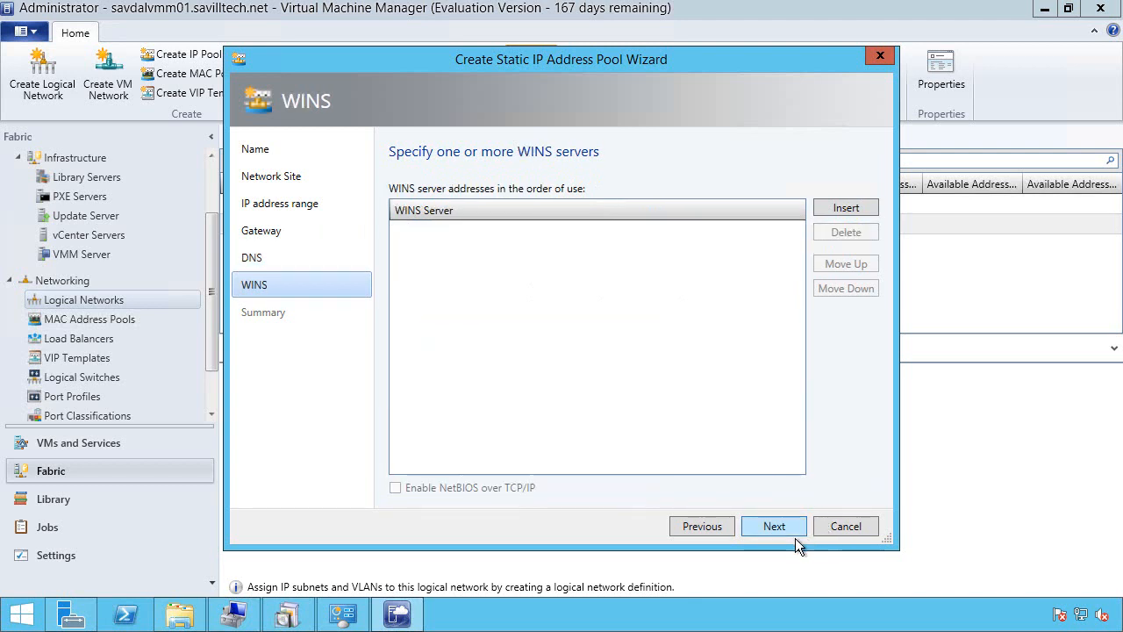
{"action": "left_click", "coordinate": [793, 537]}
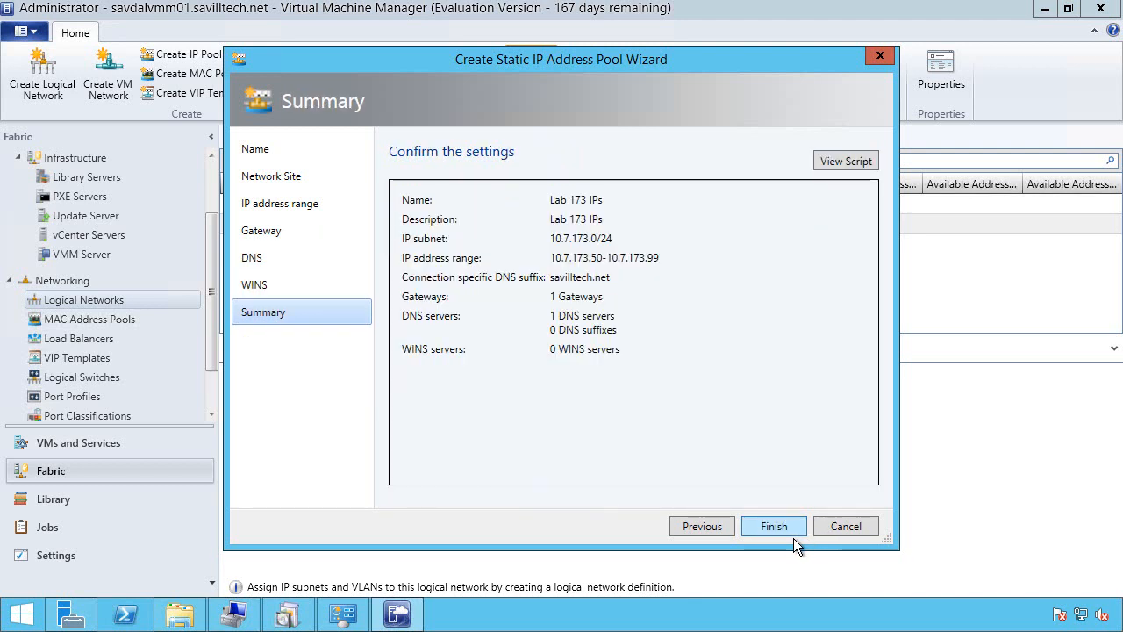
Step: Save the generated script as VMMLab173IPPoolCreate in Documents, close it and finish creating the Lab 173 IP pool
{"action": "left_click", "coordinate": [865, 166]}
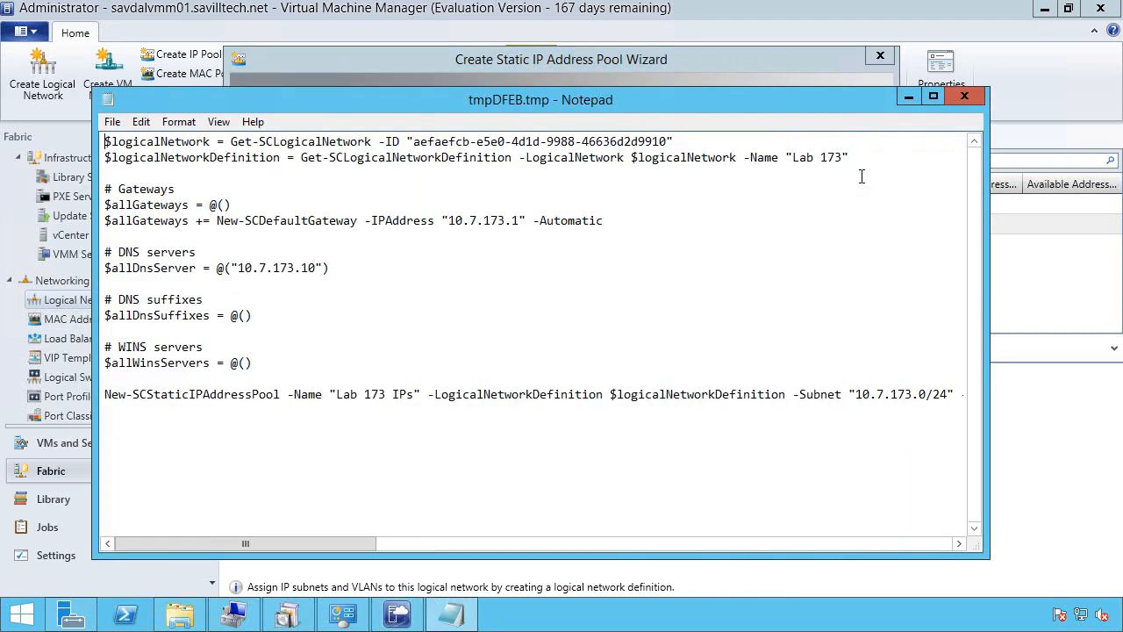
{"action": "left_click", "coordinate": [112, 121]}
{"action": "left_click", "coordinate": [146, 201]}
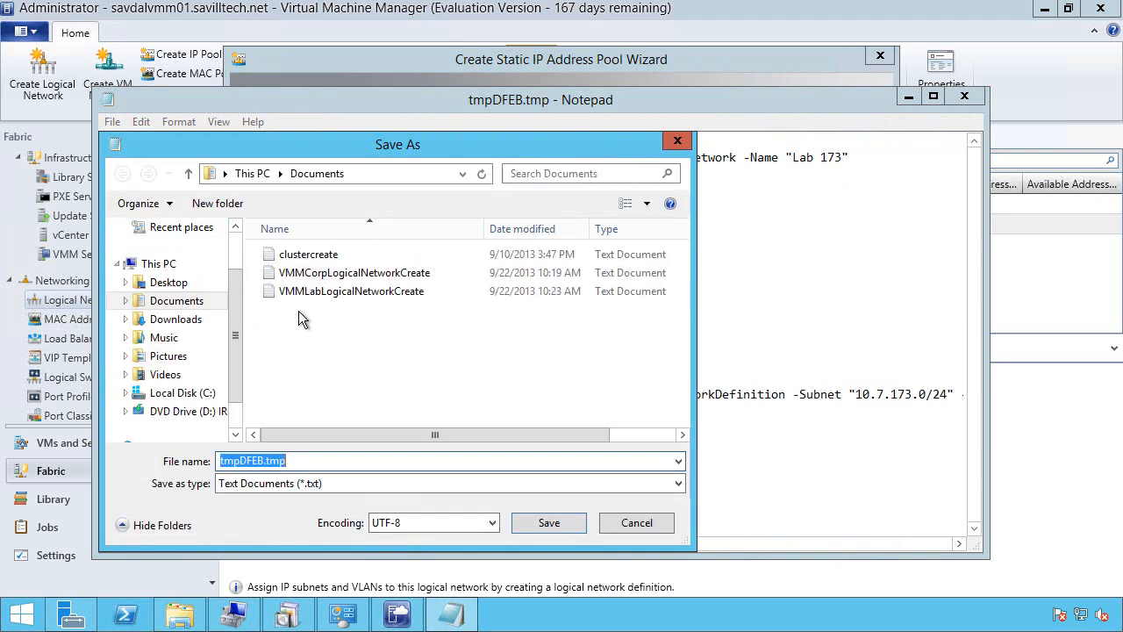
{"action": "left_click", "coordinate": [336, 295]}
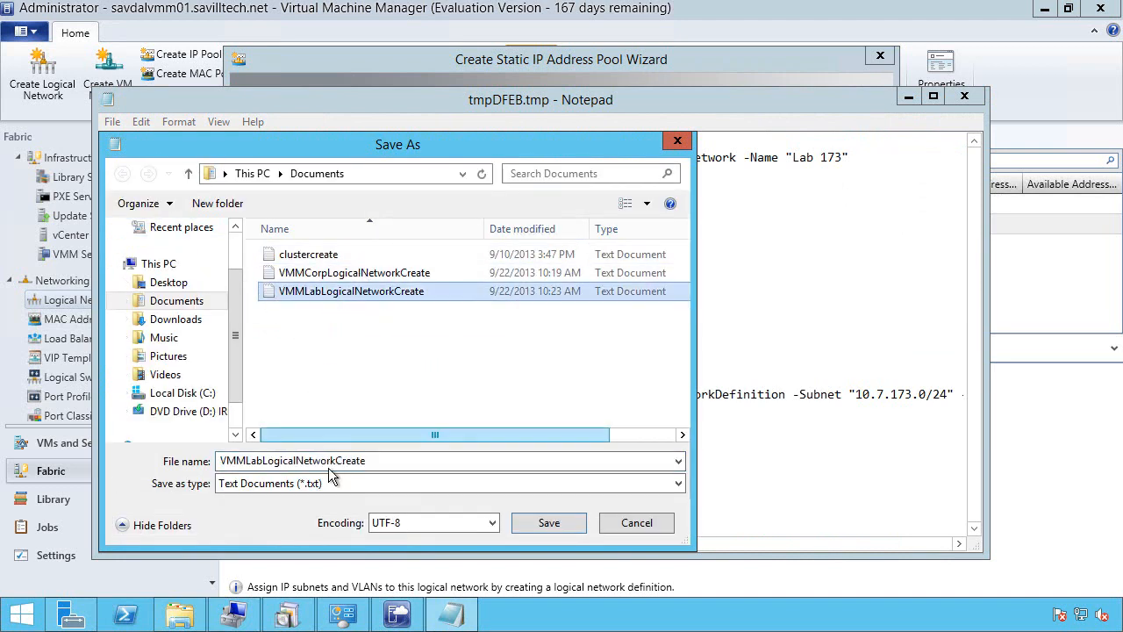
{"action": "double_click", "coordinate": [331, 463]}
{"action": "left_click_drag", "start_coordinate": [296, 463], "coordinate": [272, 469]}
{"action": "type", "text": "173"}
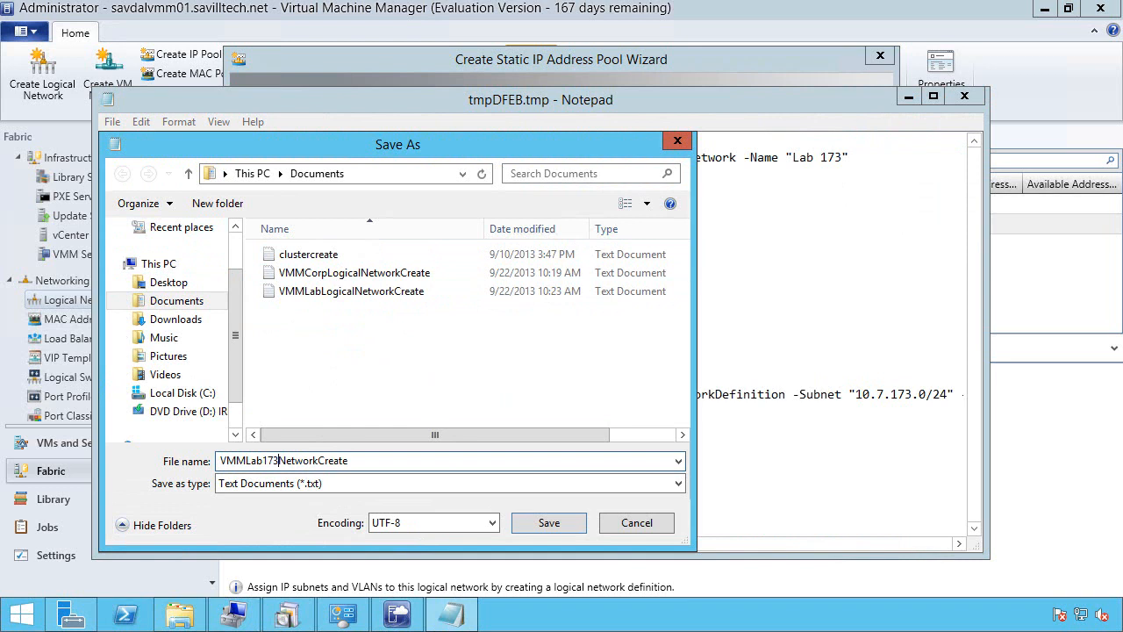
{"action": "type", "text": "IPPool"}
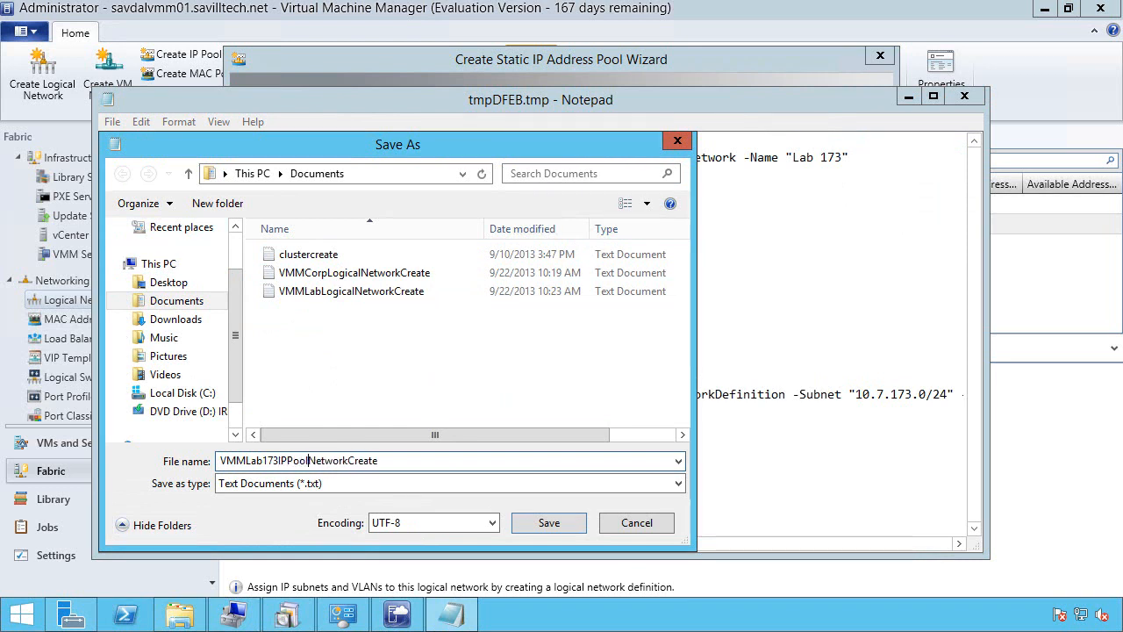
{"action": "key", "text": "Delete"}
{"action": "key", "text": "Delete"}
{"action": "key", "text": "Delete"}
{"action": "key", "text": "Delete"}
{"action": "key", "text": "Delete"}
{"action": "key", "text": "Delete"}
{"action": "key", "text": "Delete"}
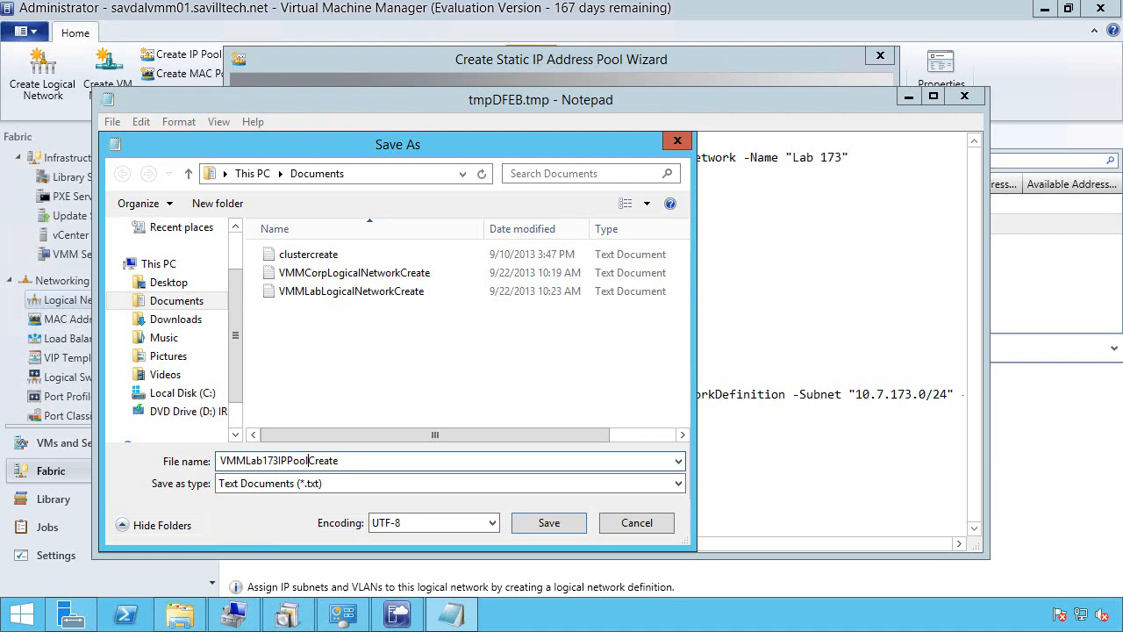
{"action": "left_click", "coordinate": [566, 526]}
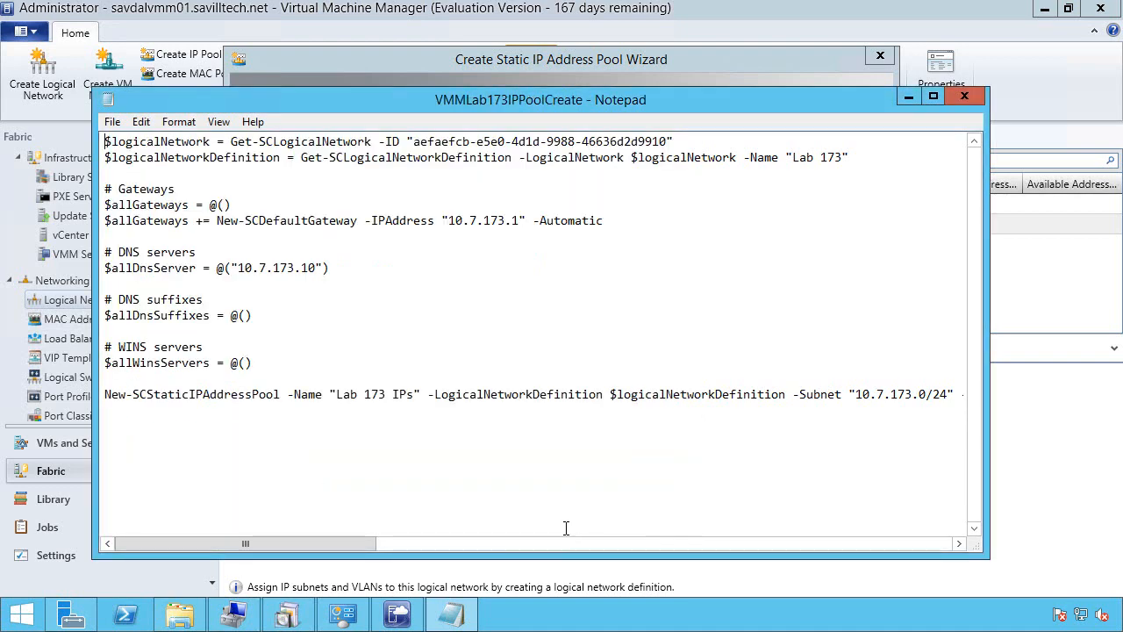
{"action": "left_click", "coordinate": [964, 96]}
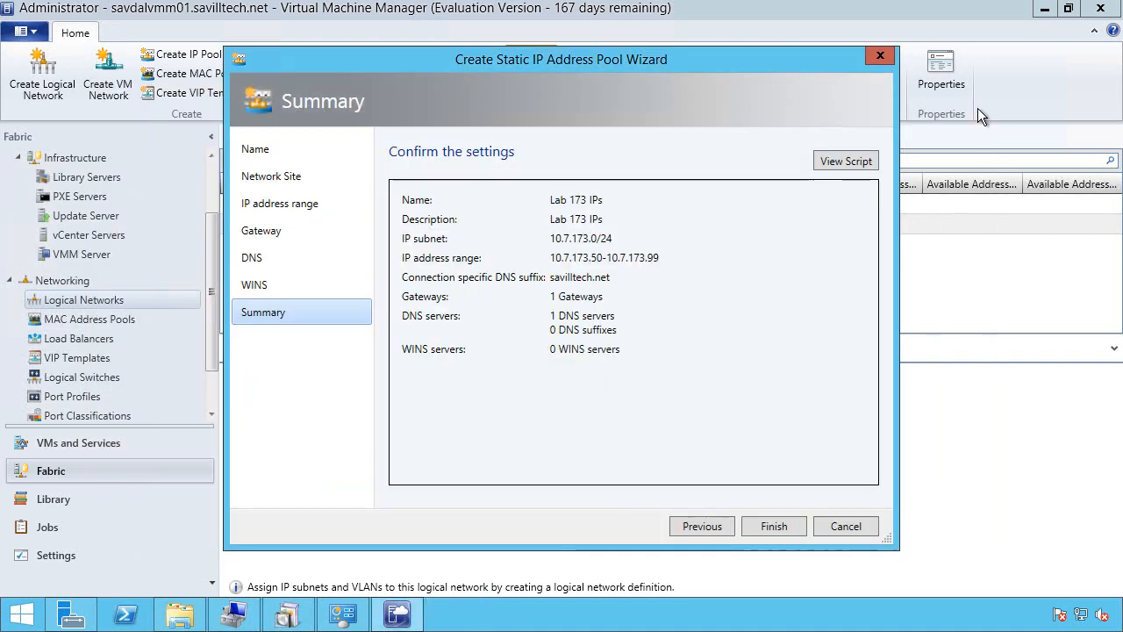
{"action": "left_click", "coordinate": [783, 531]}
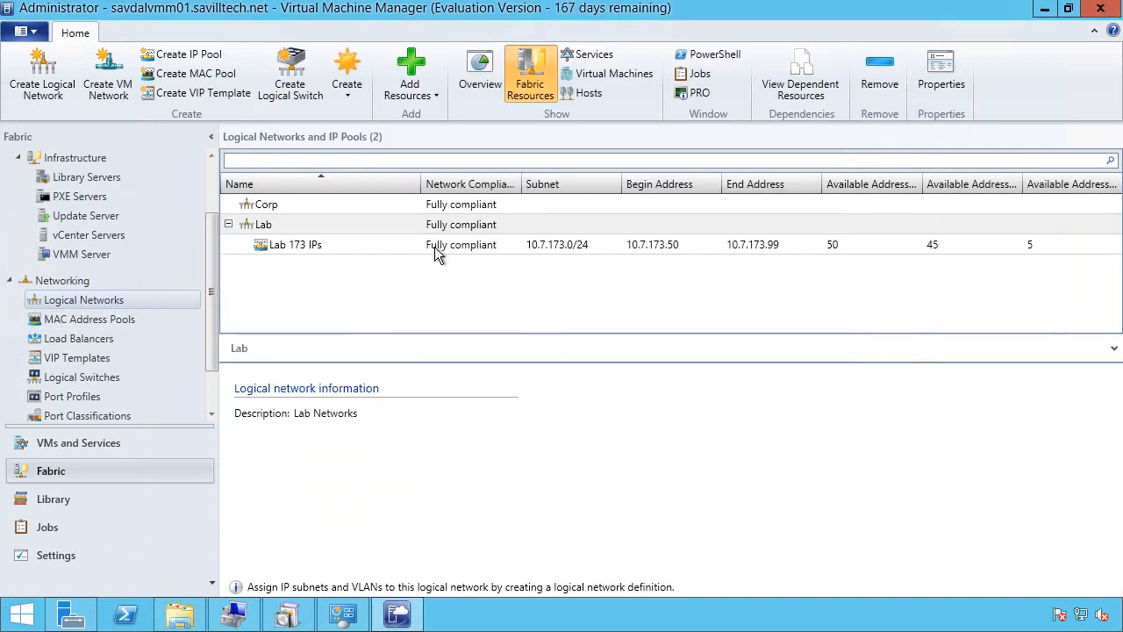
Step: Start another static IP pool on the Lab logical network with name and description "Lab 174 IPs"
{"action": "left_click", "coordinate": [210, 56]}
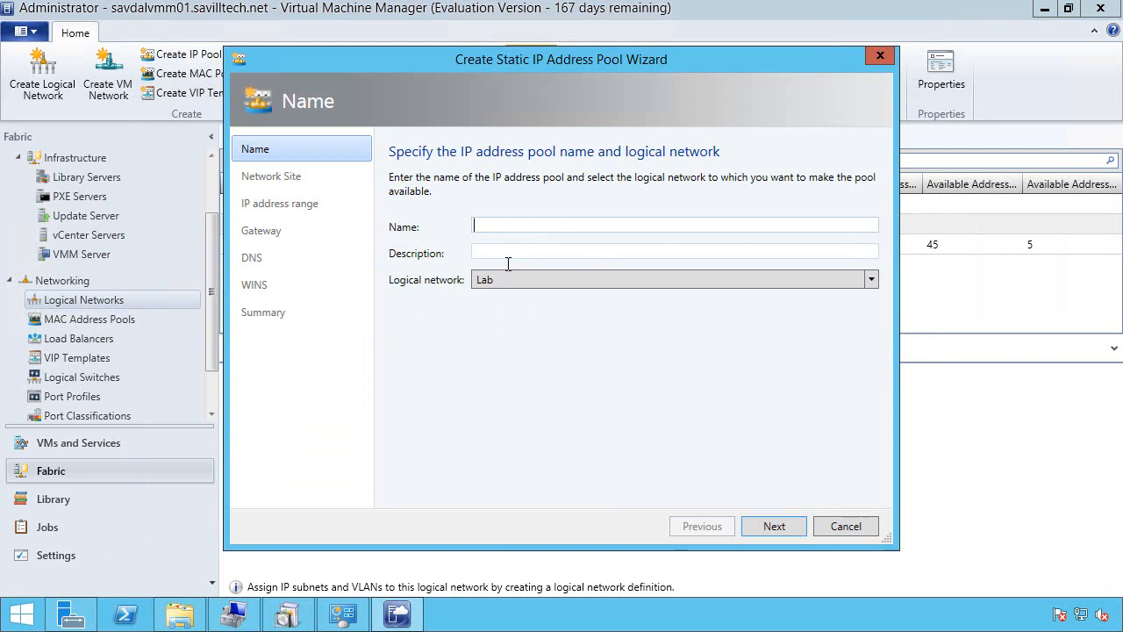
{"action": "type", "text": "Lab 174"}
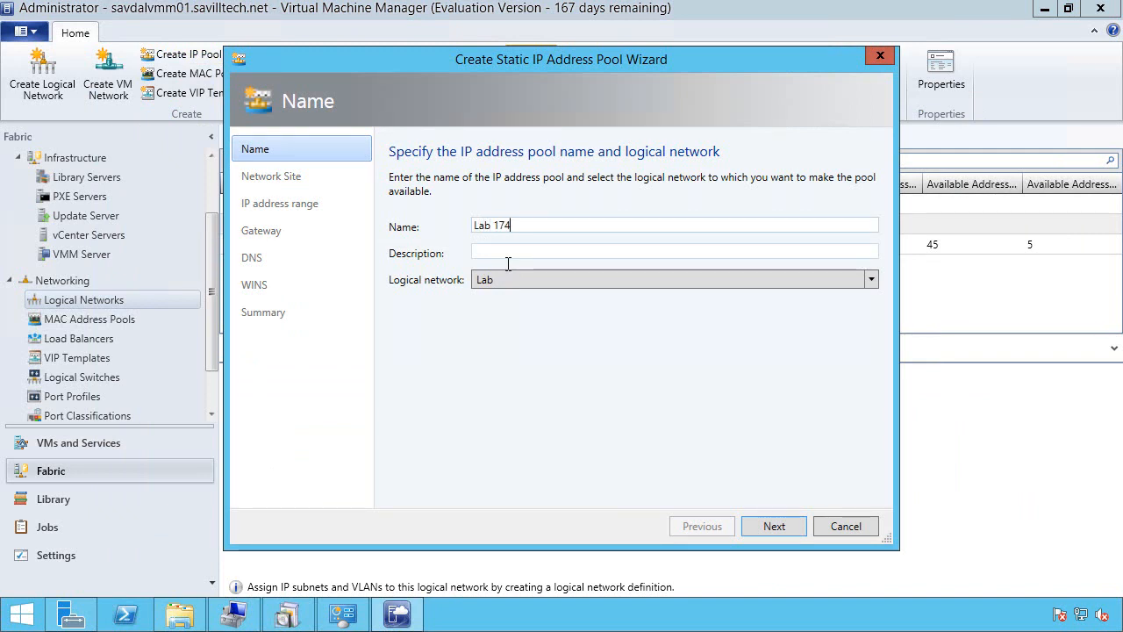
{"action": "type", "text": " IPs"}
{"action": "key", "text": "Tab"}
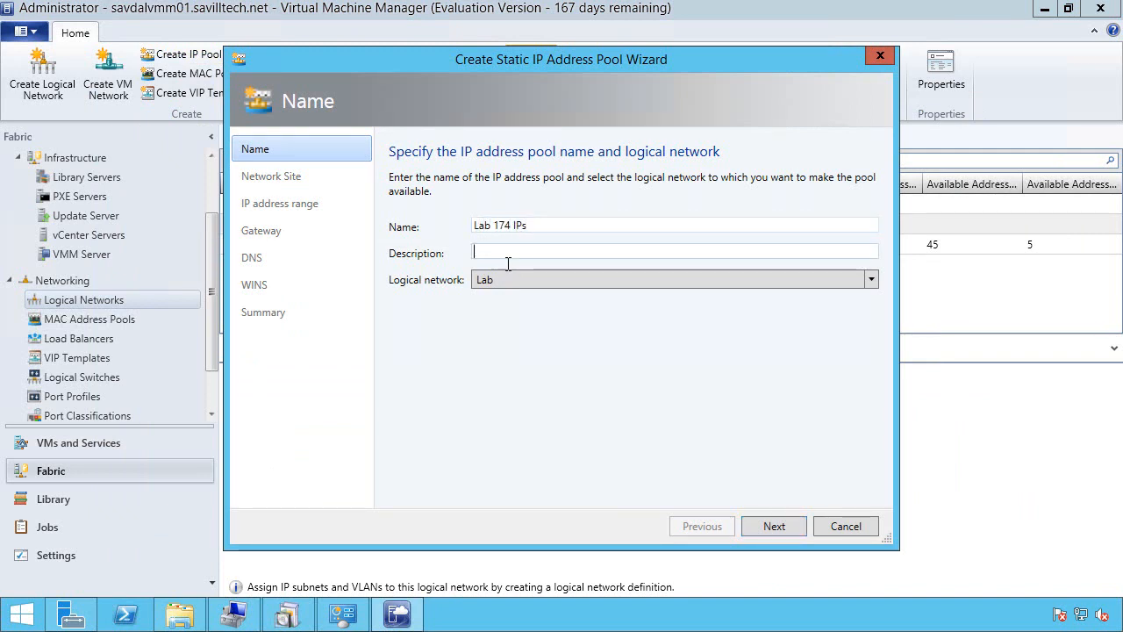
{"action": "key", "text": "shift+Tab"}
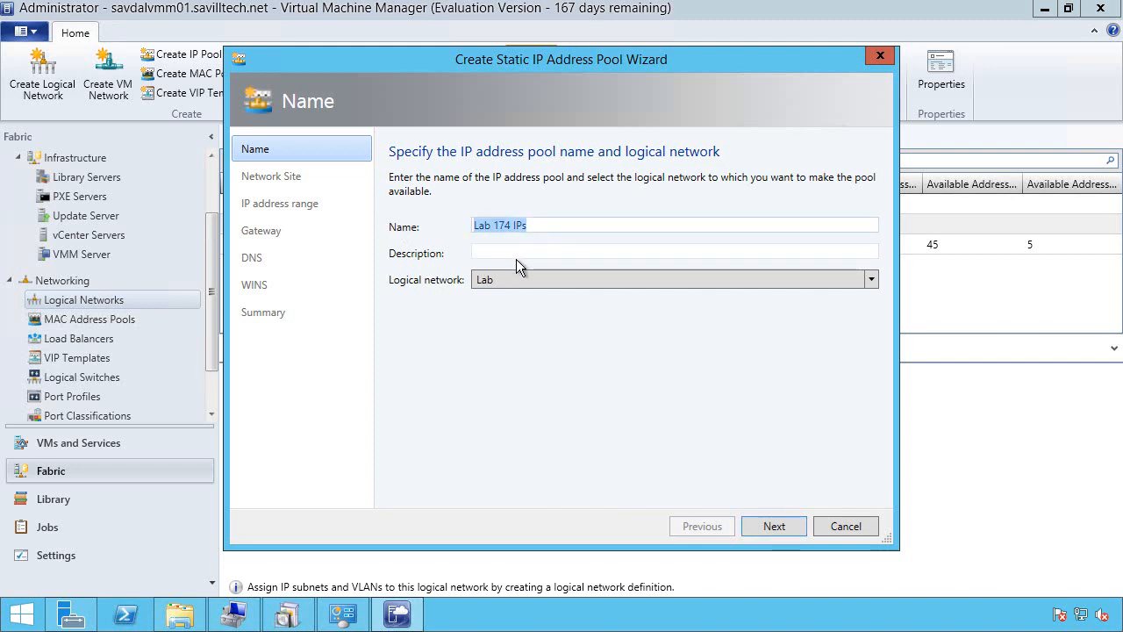
{"action": "key", "text": "ctrl+c"}
{"action": "key", "text": "Tab"}
{"action": "key", "text": "ctrl+v"}
{"action": "left_click", "coordinate": [787, 530]}
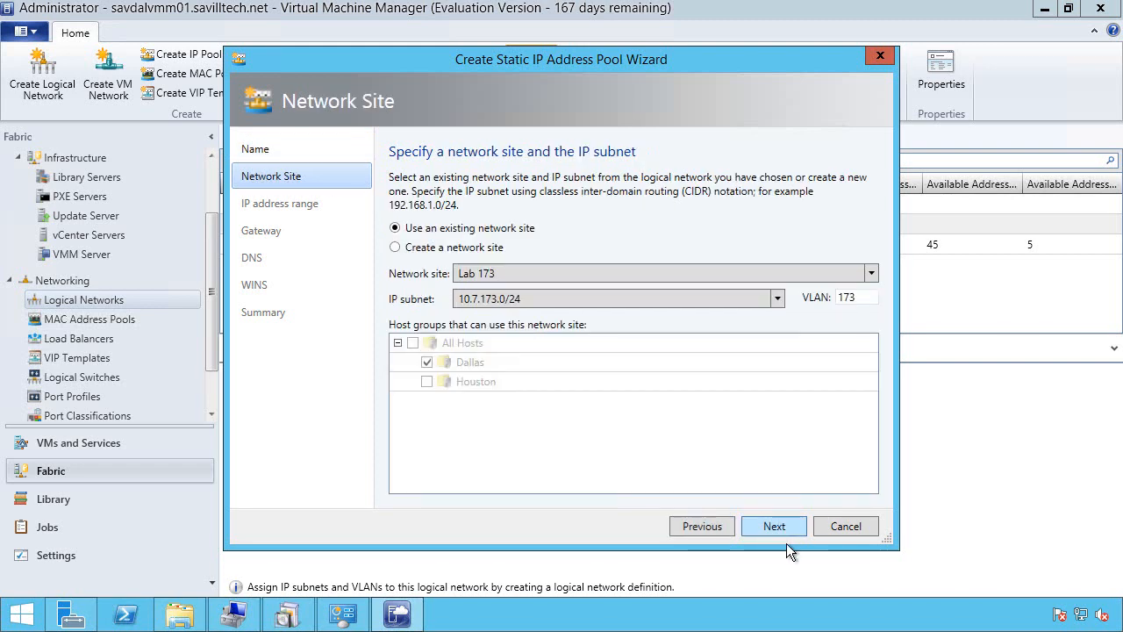
Step: Assign the pool to the existing network site Lab 174 with subnet 10.7.174.0/24 and proceed to the address range
{"action": "left_click", "coordinate": [515, 279]}
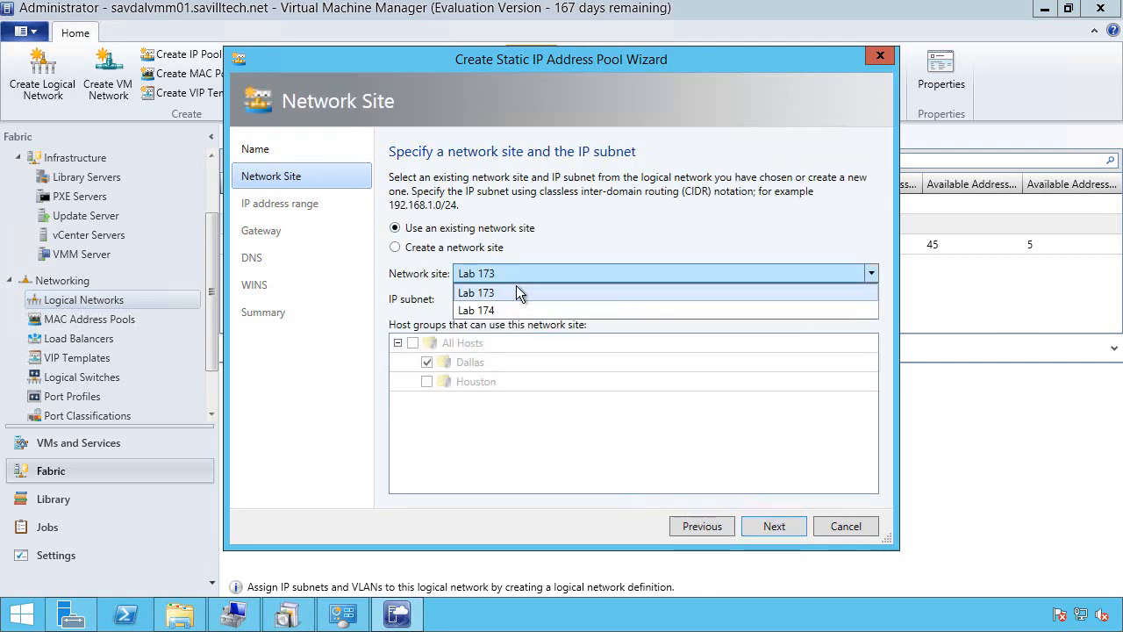
{"action": "left_click", "coordinate": [505, 312]}
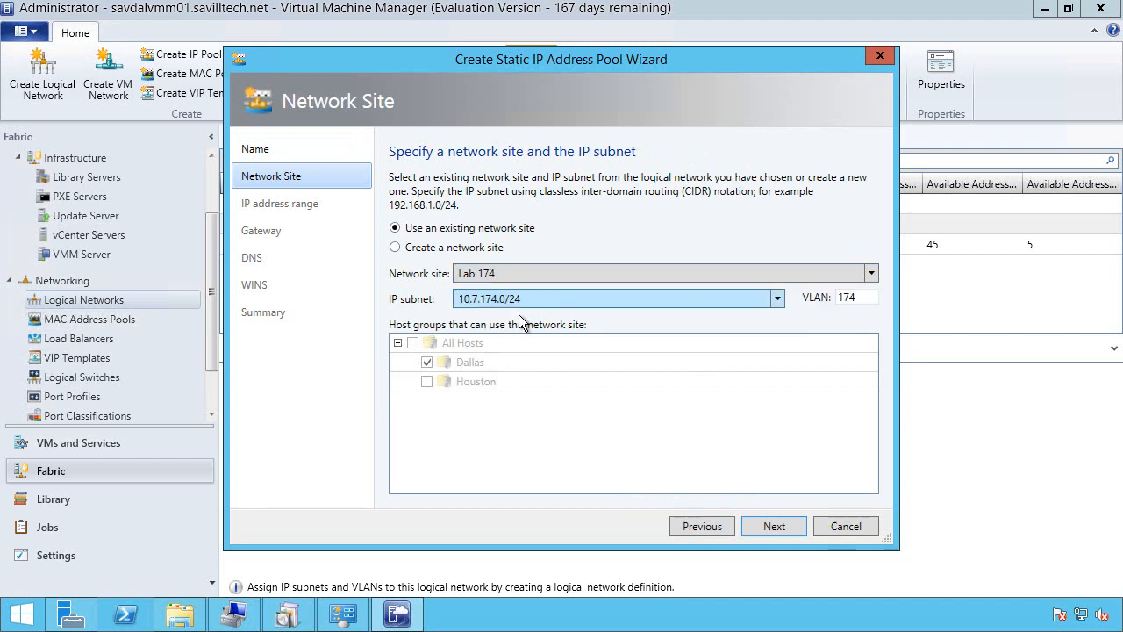
{"action": "left_click", "coordinate": [785, 537]}
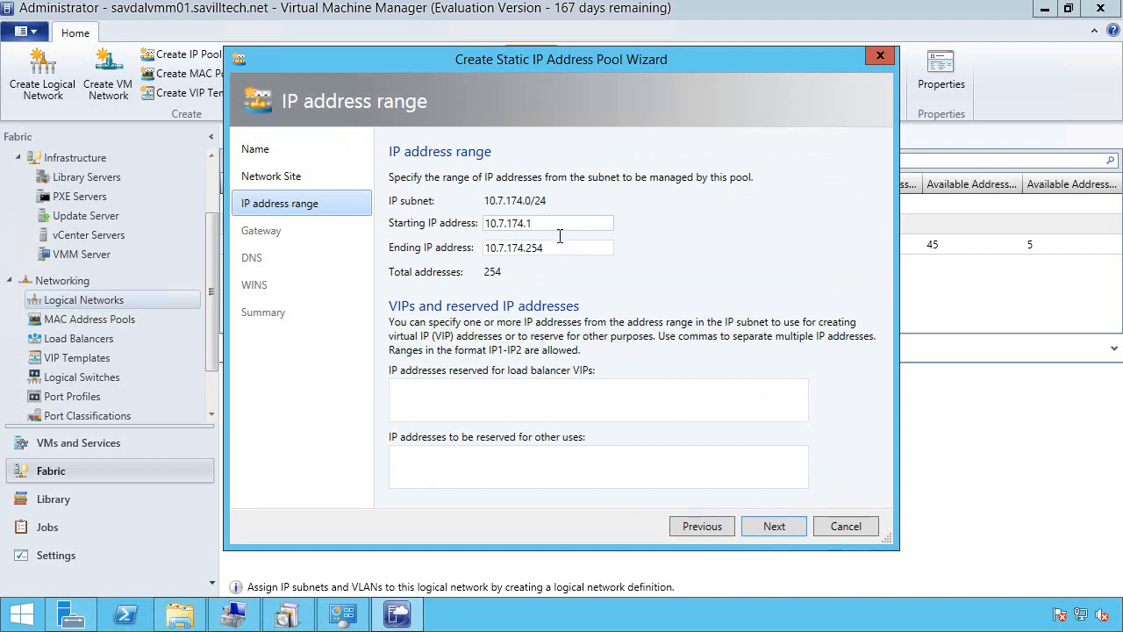
Step: Set the Lab 174 pool's address range to start at 10.7.174.50 and end at 10.7.174.99
{"action": "key", "text": "BackSpace"}
{"action": "type", "text": "50"}
{"action": "left_click", "coordinate": [558, 254]}
{"action": "key", "text": "BackSpace"}
{"action": "key", "text": "BackSpace"}
{"action": "key", "text": "BackSpace"}
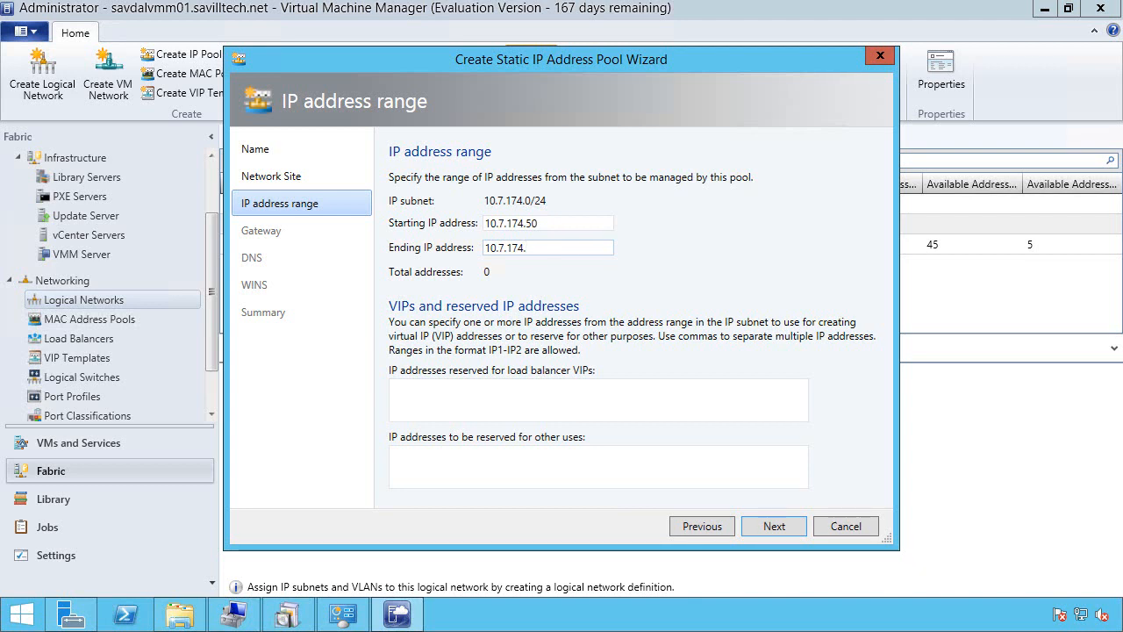
{"action": "type", "text": "99"}
Step: Reserve 10.7.174.95-10.7.174.99 for load balancer VIPs and proceed to the gateway settings
{"action": "left_click", "coordinate": [533, 406]}
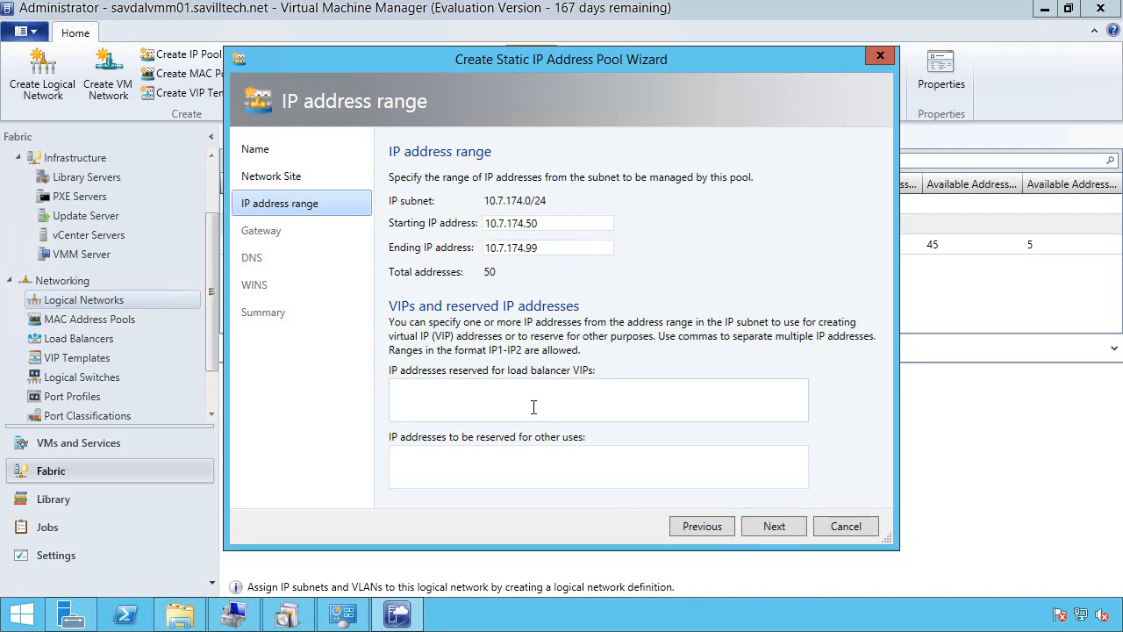
{"action": "type", "text": "10.7.174.95"}
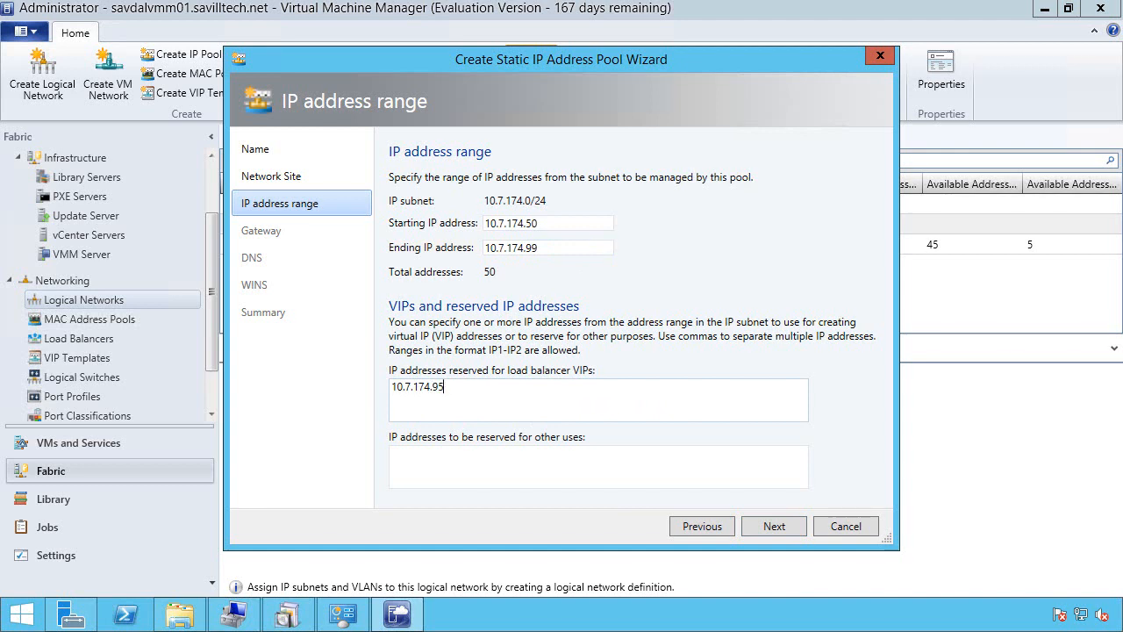
{"action": "type", "text": "-10.7.1"}
{"action": "type", "text": "74.99"}
{"action": "left_click", "coordinate": [778, 535]}
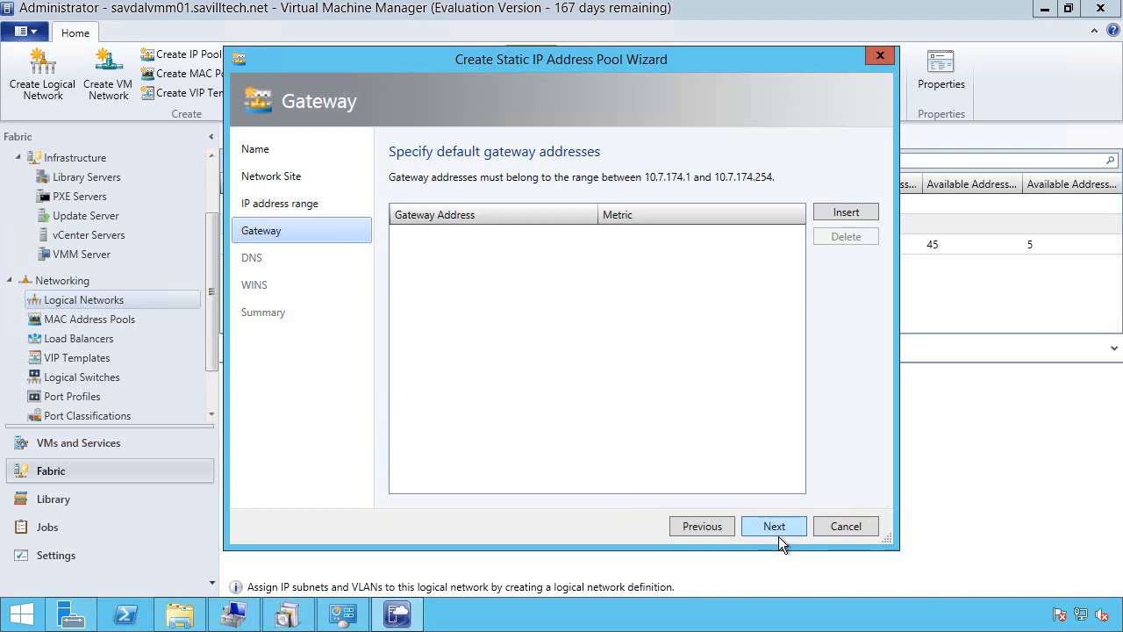
Step: Add 10.7.174.1 as the Lab 174 pool's default gateway with automatic metric and proceed to the DNS settings
{"action": "left_click", "coordinate": [843, 213]}
{"action": "left_click", "coordinate": [531, 242]}
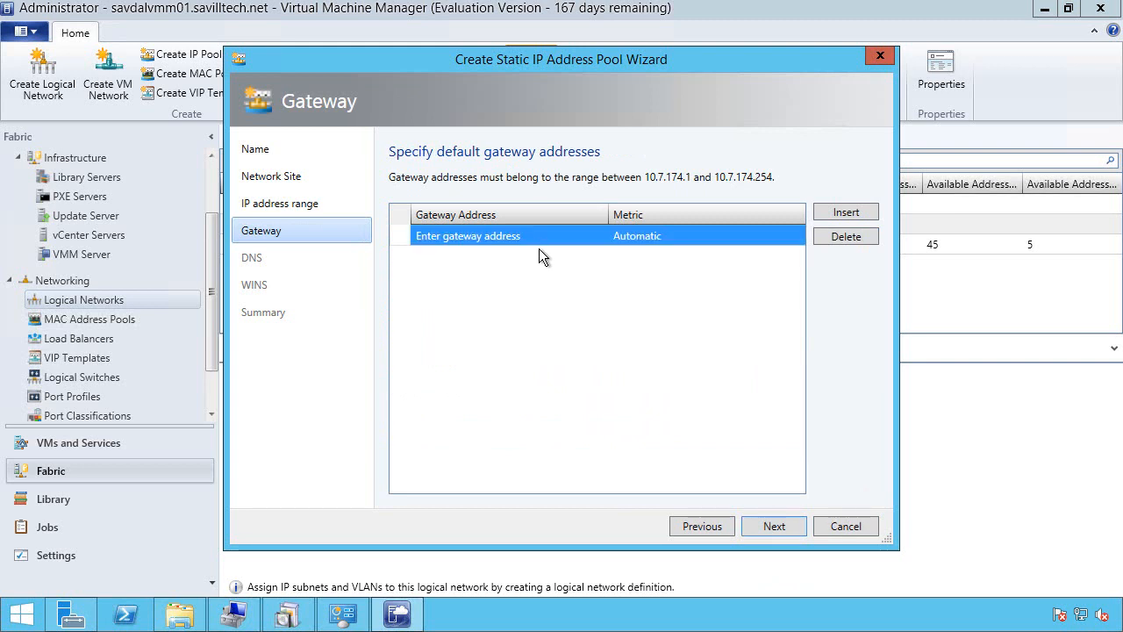
{"action": "left_click", "coordinate": [535, 242]}
{"action": "type", "text": "1"}
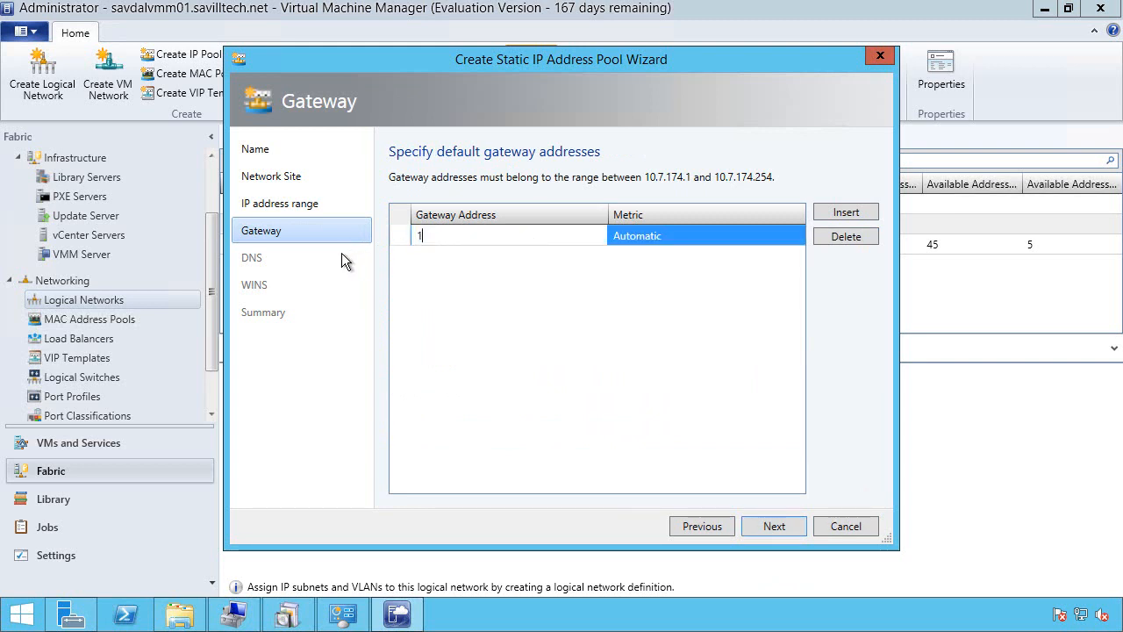
{"action": "type", "text": "0.7.174.1"}
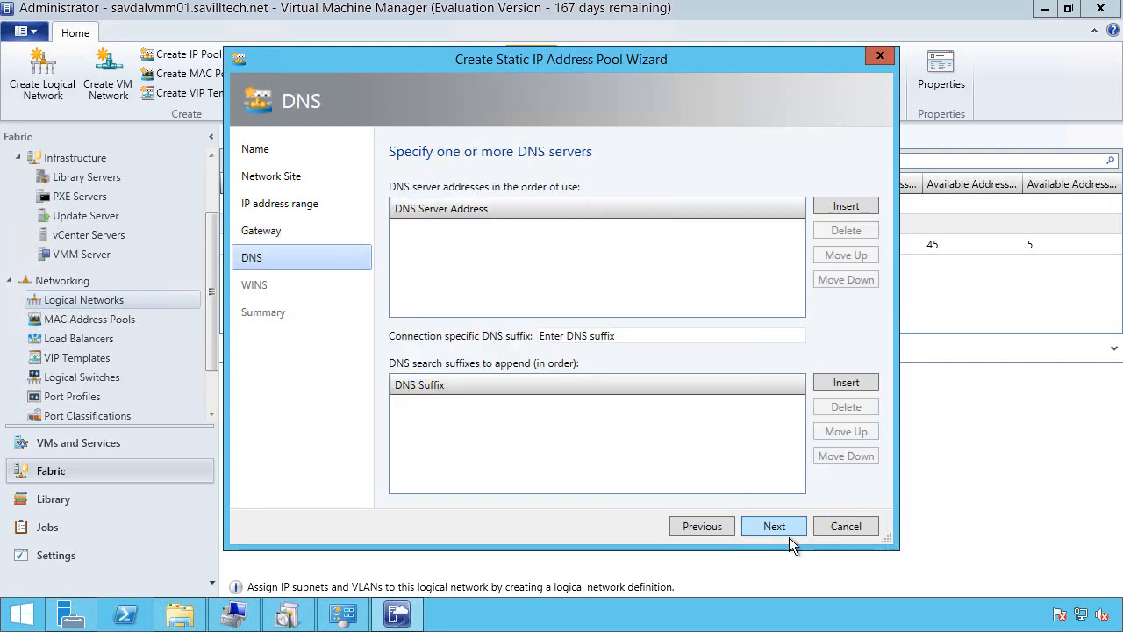
Step: Set DNS server 10.7.174.10 and connection-specific suffix savilltech.net, and finish creating the Lab 174 pool without WINS servers
{"action": "left_click", "coordinate": [853, 206]}
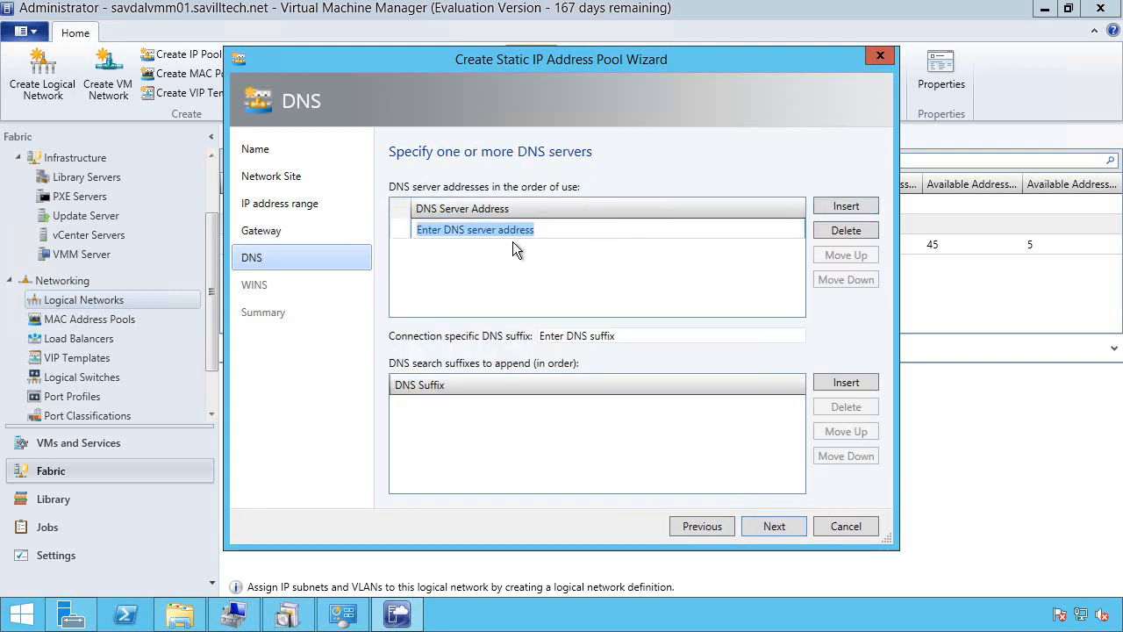
{"action": "type", "text": "10.7.174.10"}
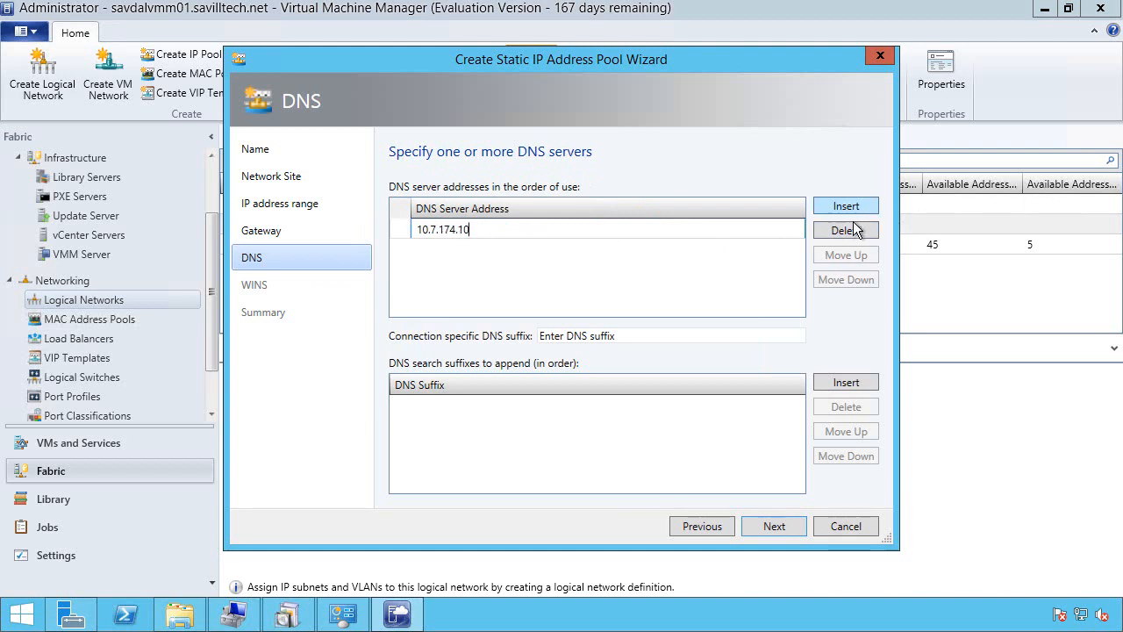
{"action": "left_click", "coordinate": [629, 341]}
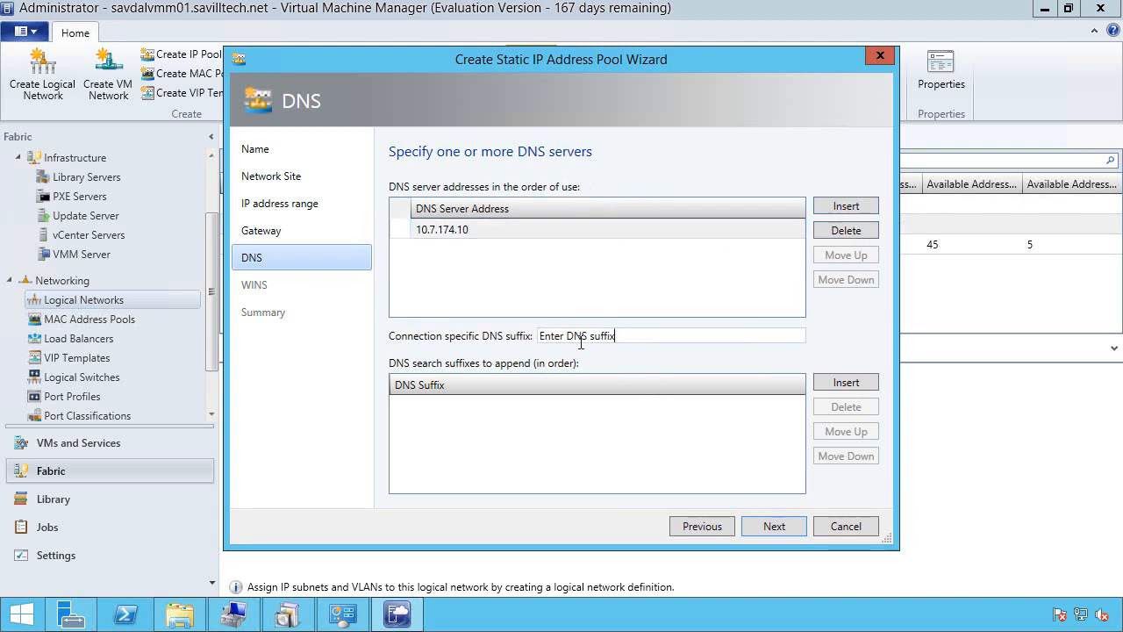
{"action": "type", "text": "savilltech.net"}
{"action": "left_click", "coordinate": [792, 535]}
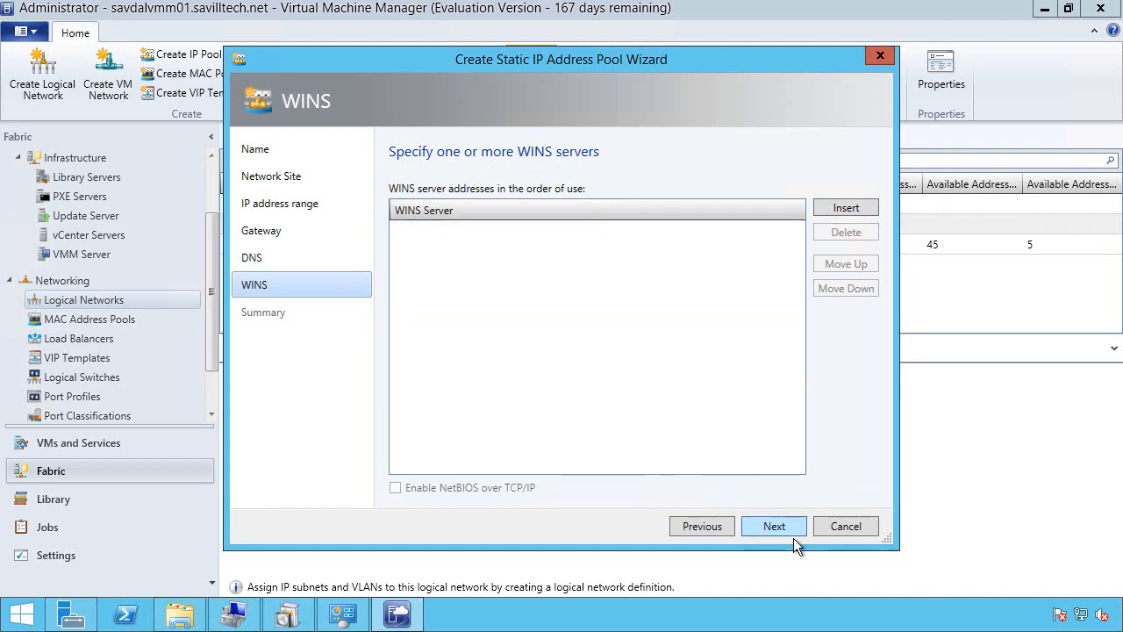
{"action": "left_click", "coordinate": [793, 535]}
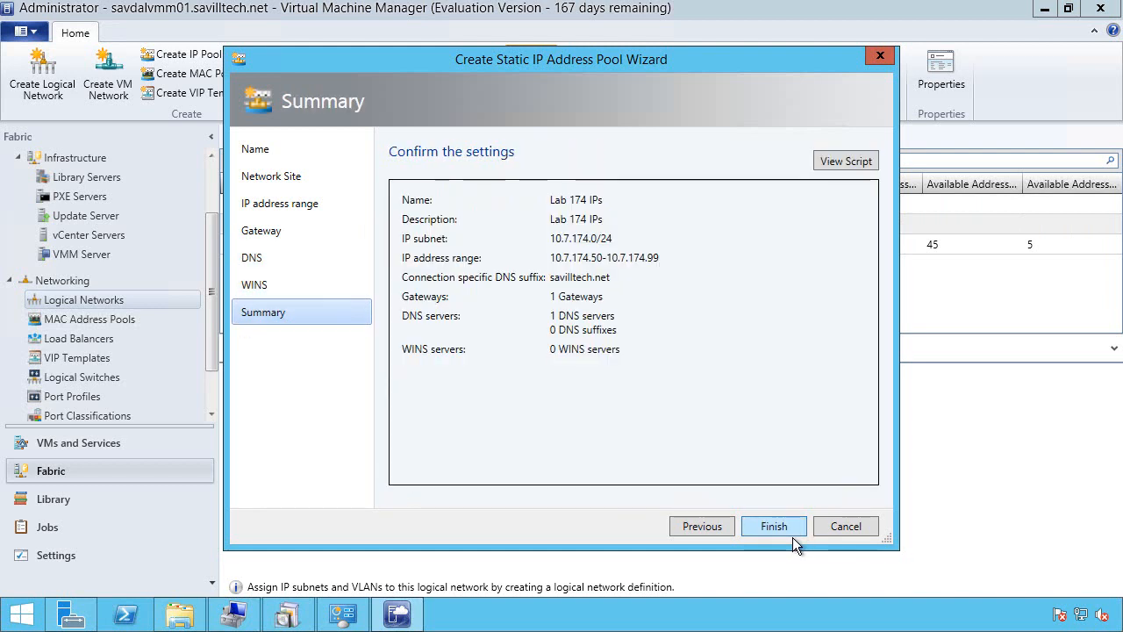
{"action": "left_click", "coordinate": [792, 536]}
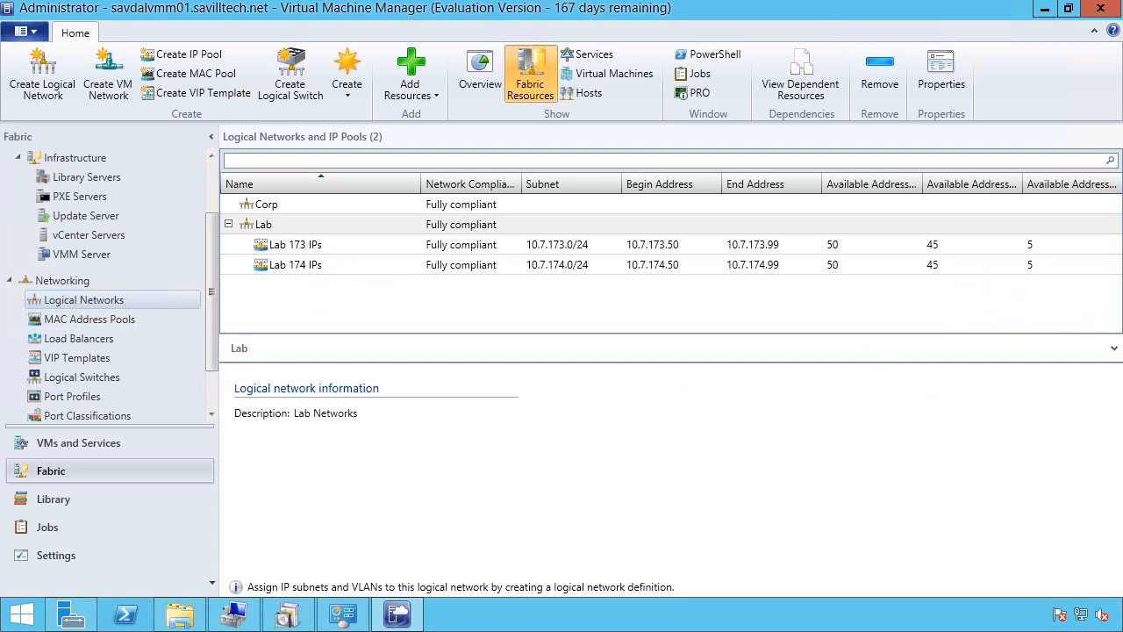
Step: Start a one-connected logical network named and described "Hyper-V Network Virtualization PA", allow its new VM networks to use network virtualization, and proceed to network sites
{"action": "left_click", "coordinate": [60, 93]}
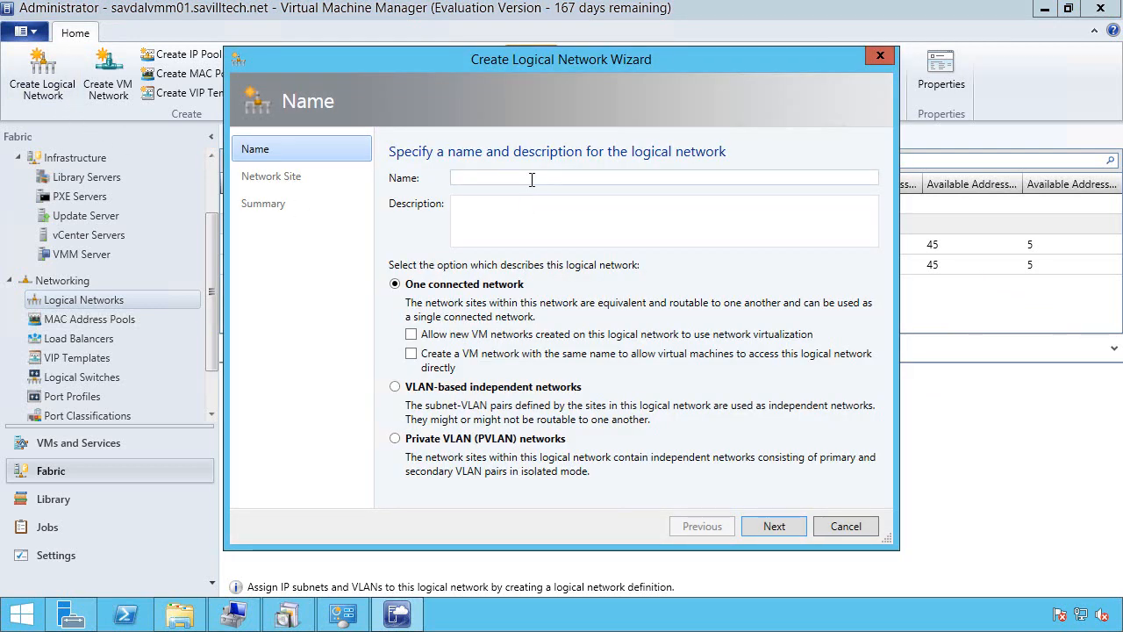
{"action": "type", "text": "Hyper-V "}
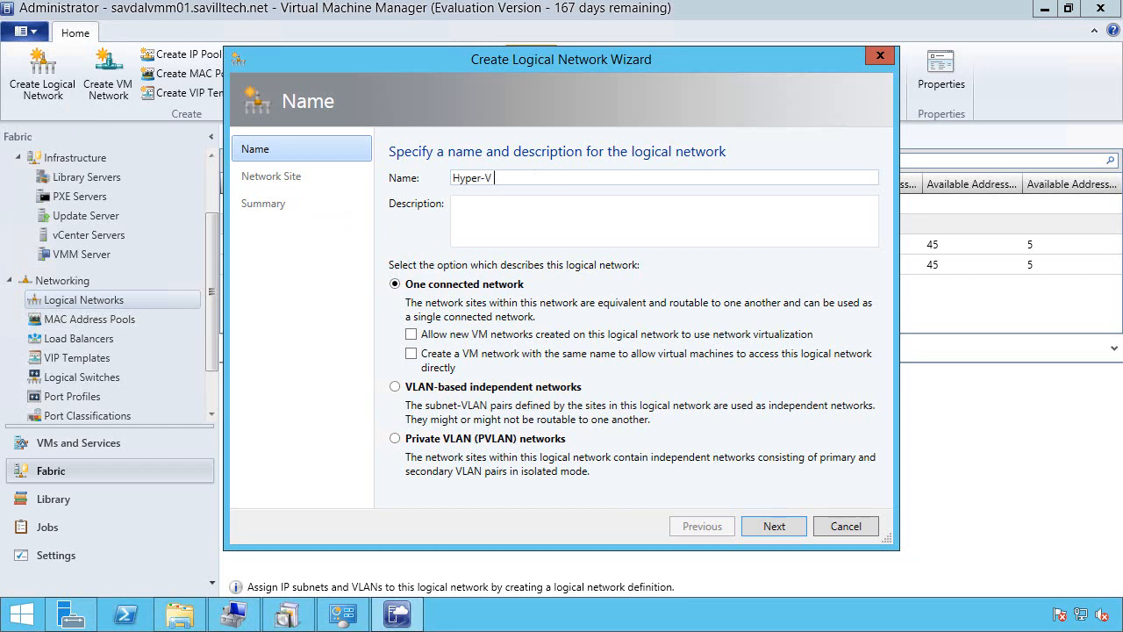
{"action": "type", "text": "Network Virtualization"}
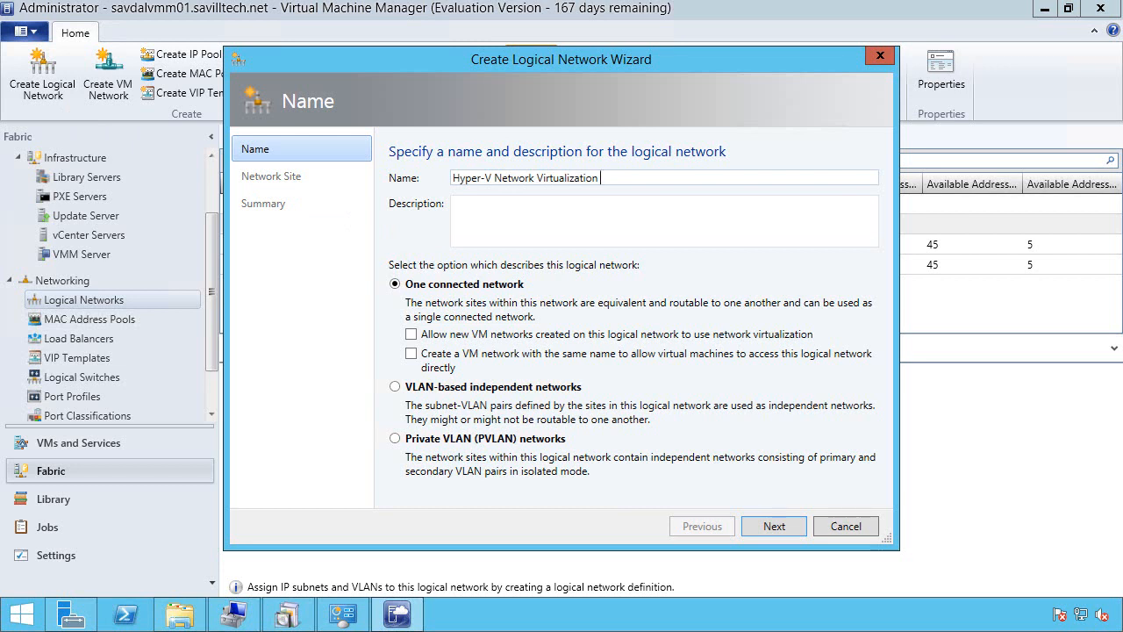
{"action": "type", "text": "PA"}
{"action": "left_click", "coordinate": [590, 219]}
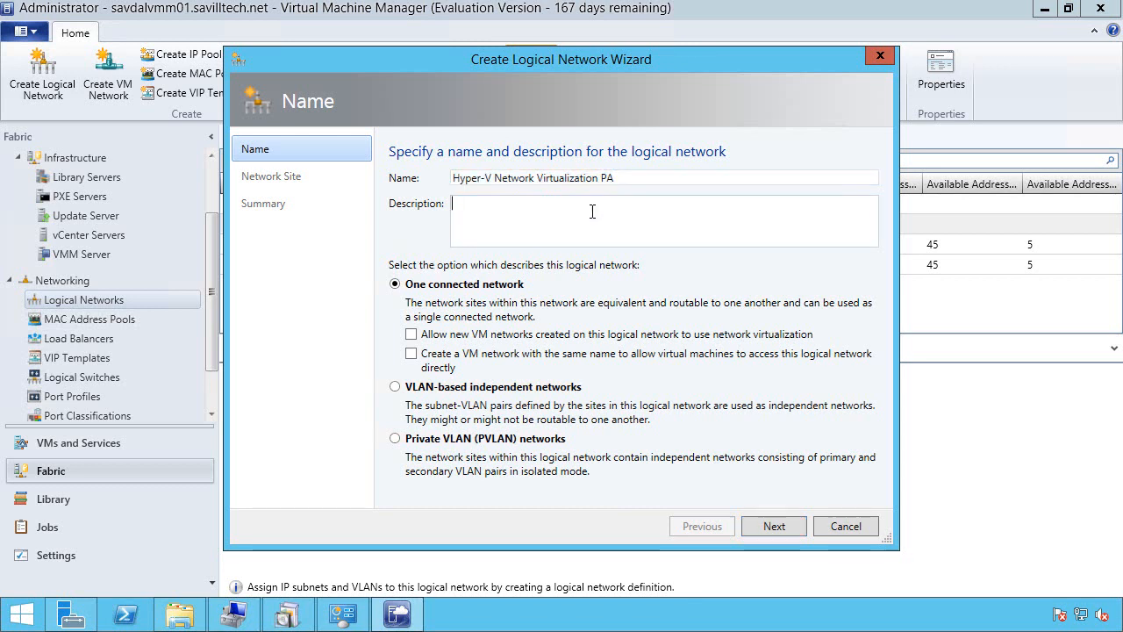
{"action": "type", "text": "Hyper-V Network Virtualization PA"}
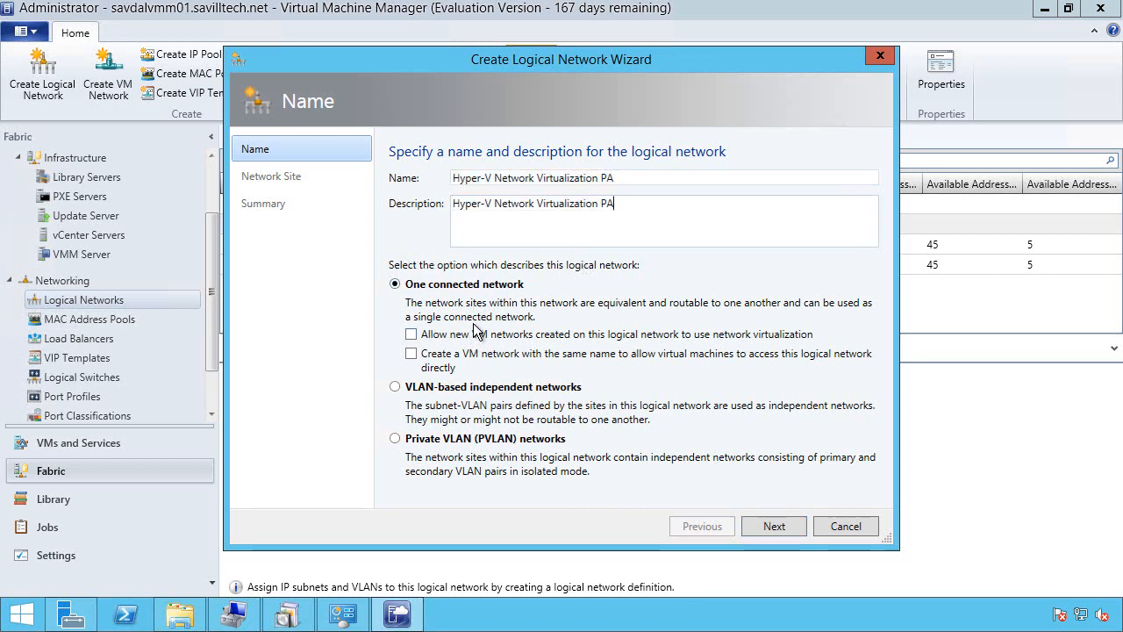
{"action": "left_click", "coordinate": [423, 344]}
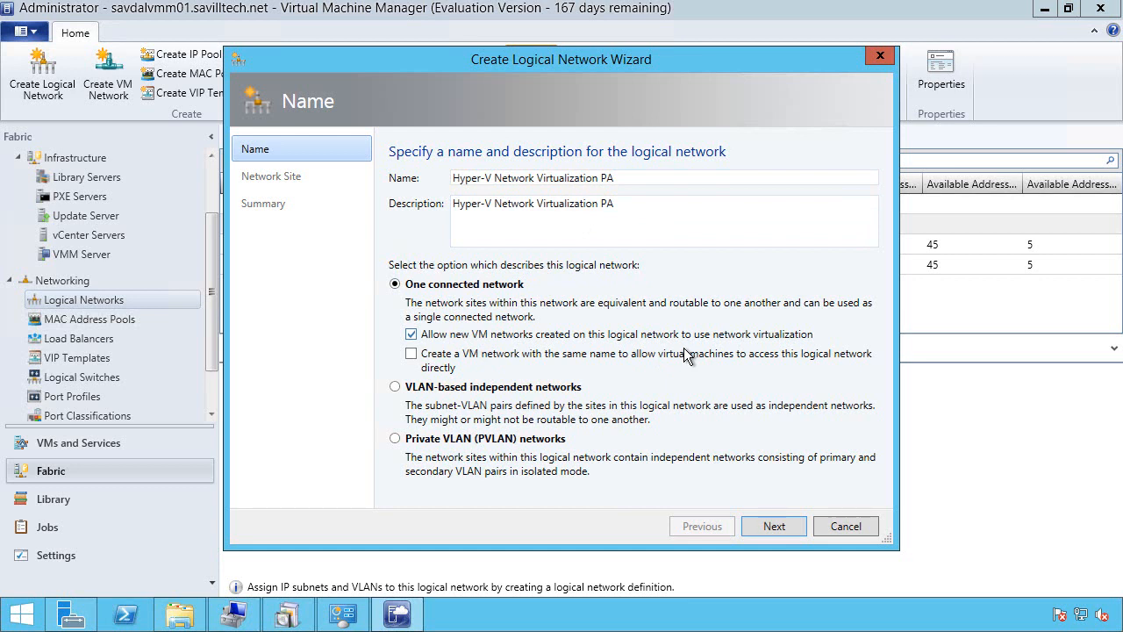
{"action": "left_click", "coordinate": [791, 529]}
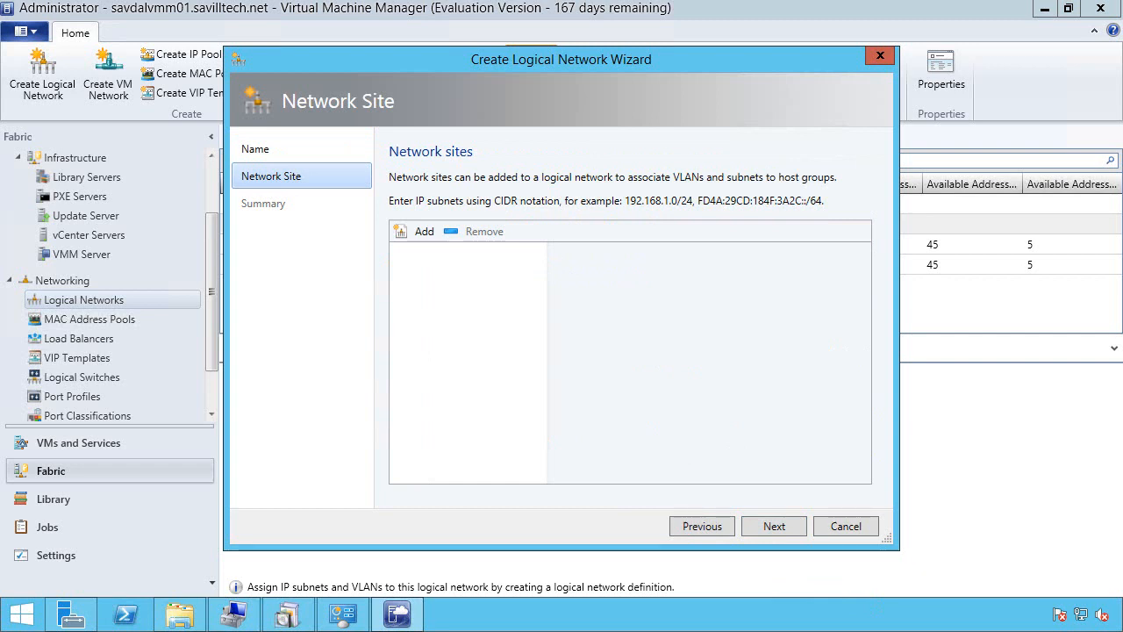
Step: Add a network site for the Dallas host group with VLAN 173 and subnet 172.1.1.0/24, keeping its default name, and proceed to the summary
{"action": "left_click", "coordinate": [425, 232]}
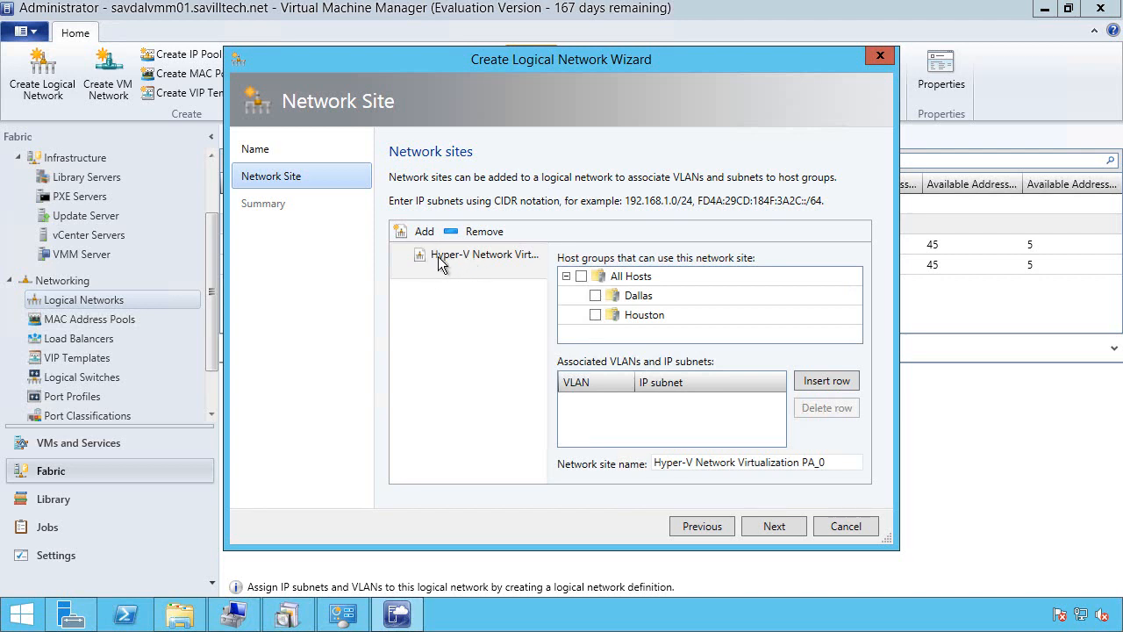
{"action": "left_click", "coordinate": [600, 299]}
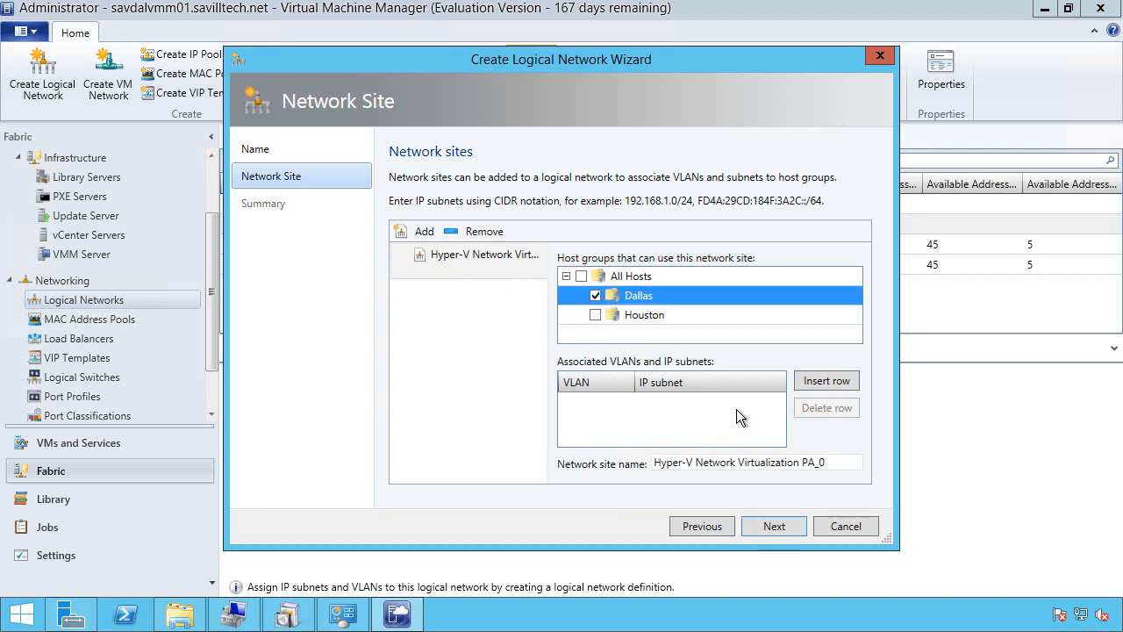
{"action": "left_click", "coordinate": [849, 390]}
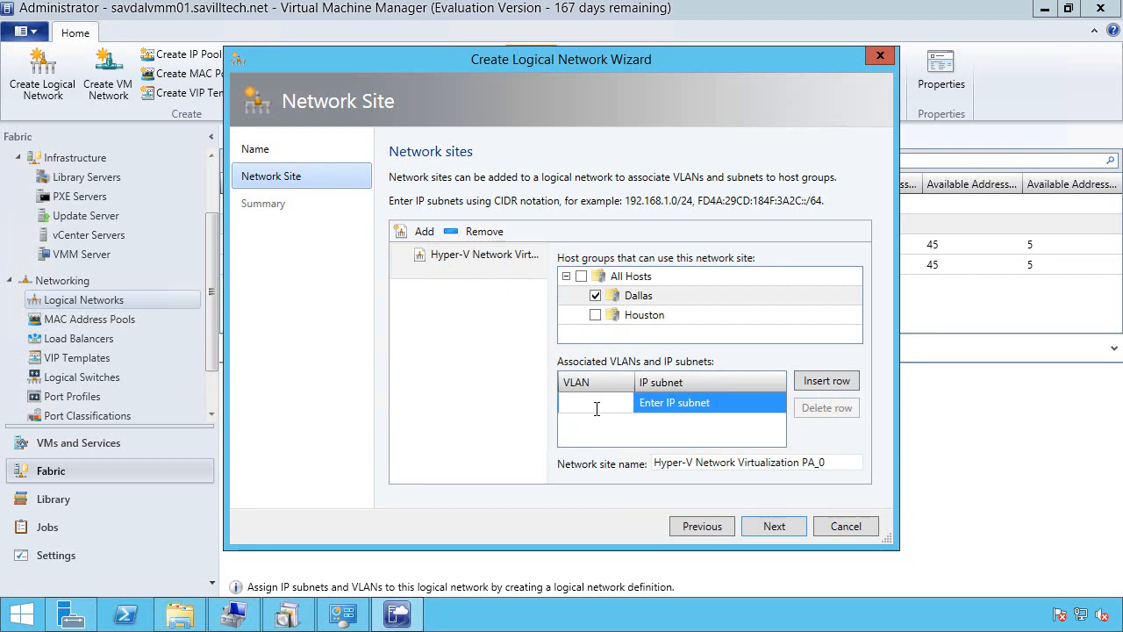
{"action": "type", "text": "173"}
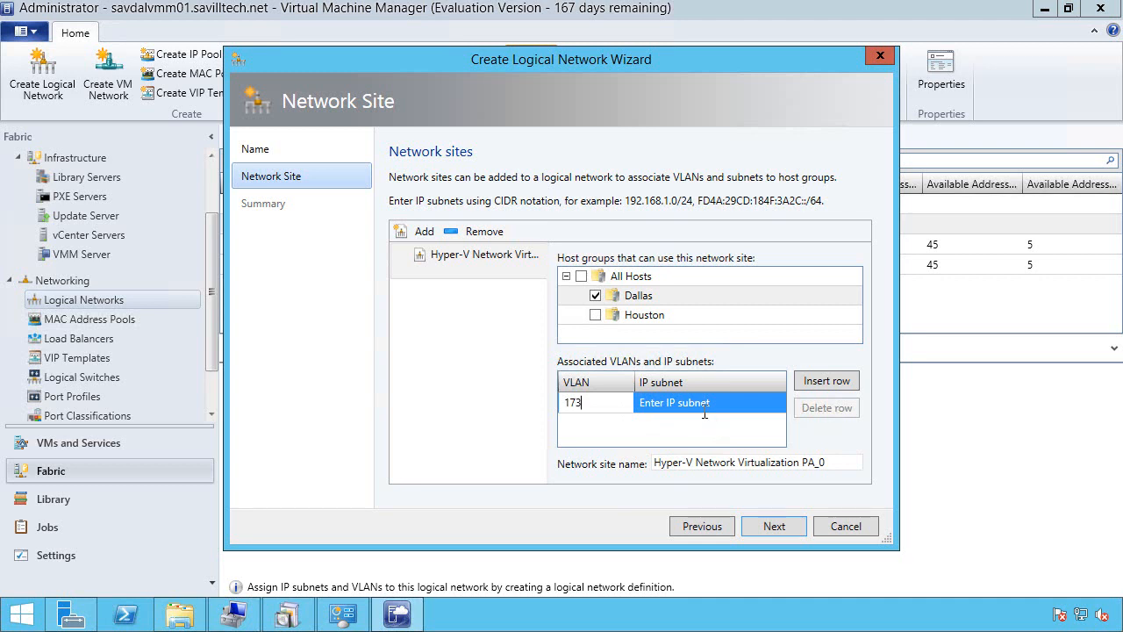
{"action": "left_click", "coordinate": [724, 410]}
{"action": "left_click_drag", "start_coordinate": [723, 410], "coordinate": [636, 414]}
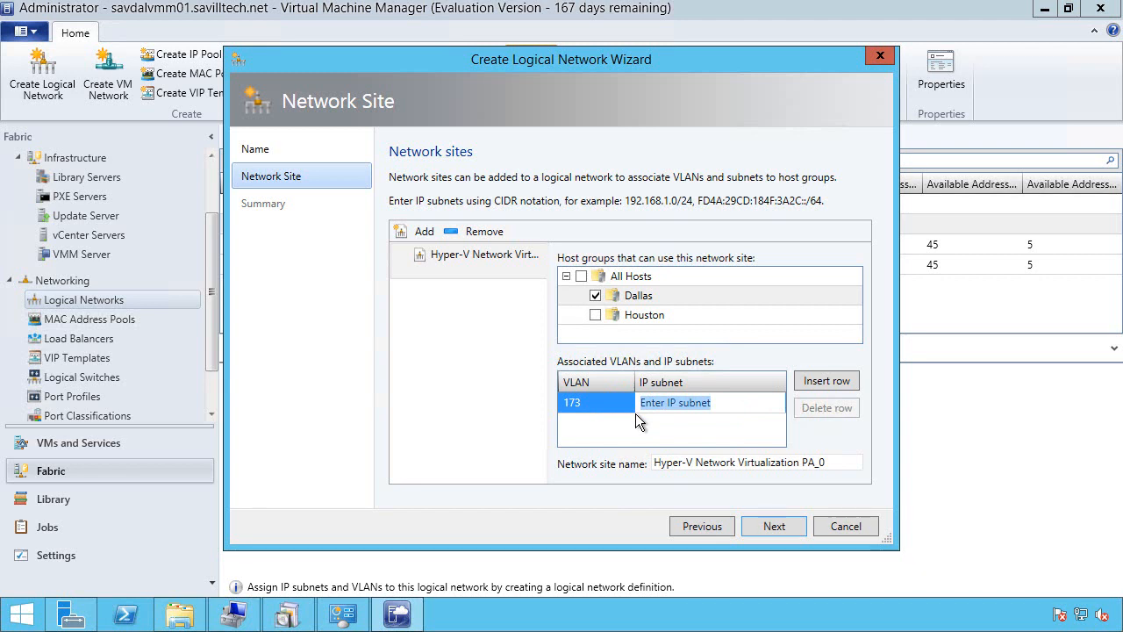
{"action": "type", "text": "172.1.1.0"}
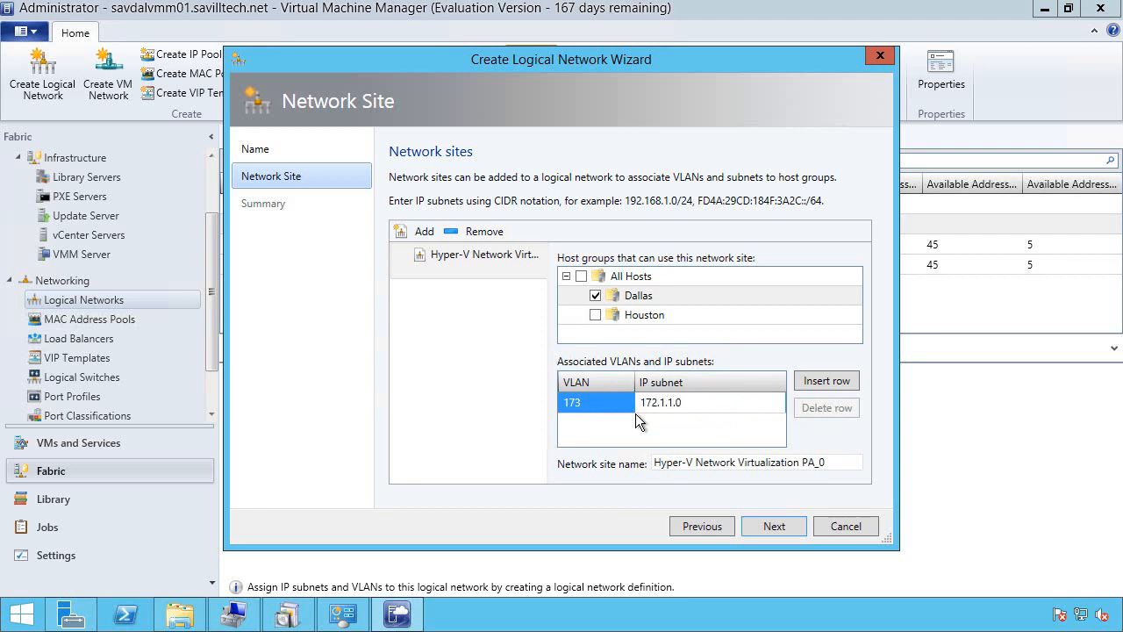
{"action": "type", "text": "/24"}
{"action": "left_click", "coordinate": [842, 471]}
{"action": "mouse_move", "coordinate": [843, 471]}
{"action": "left_mouse_down"}
{"action": "mouse_move", "coordinate": [667, 471]}
{"action": "mouse_move", "coordinate": [822, 473]}
{"action": "left_mouse_up"}
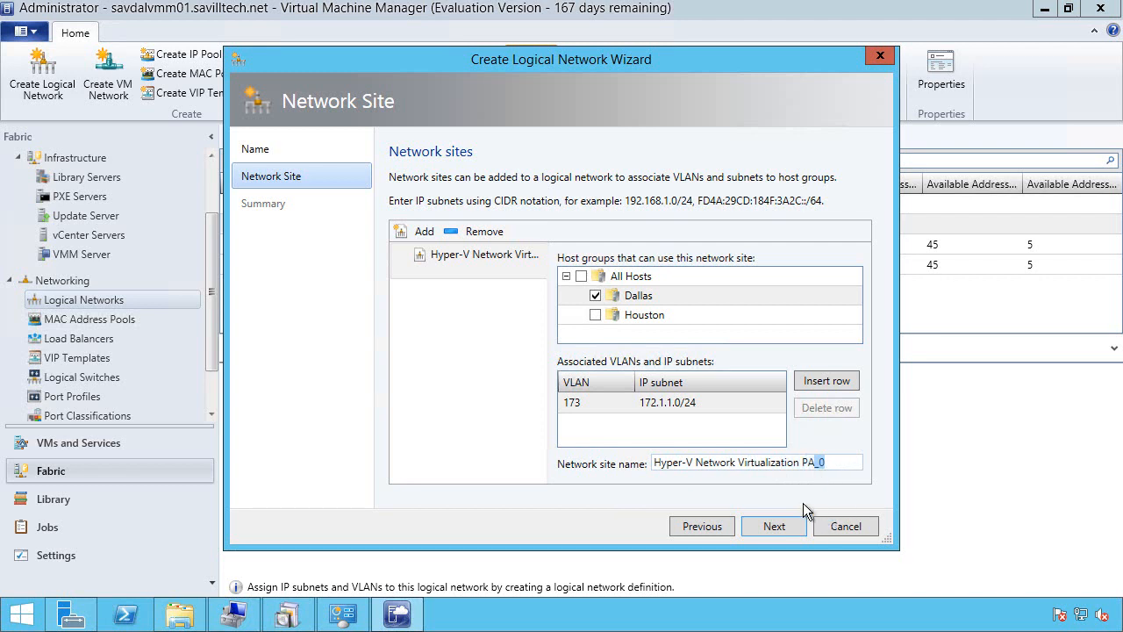
{"action": "left_click", "coordinate": [789, 537]}
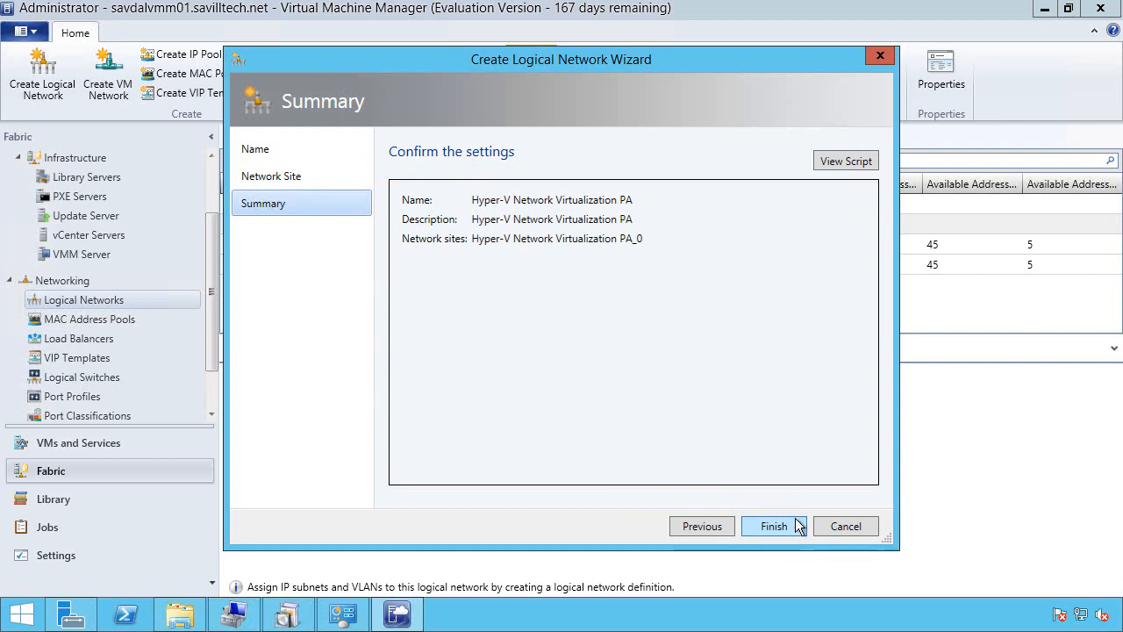
Step: Save the wizard's generated script as a text file in Documents and finish creating the Hyper-V Network Virtualization PA logical network
{"action": "left_click", "coordinate": [846, 162]}
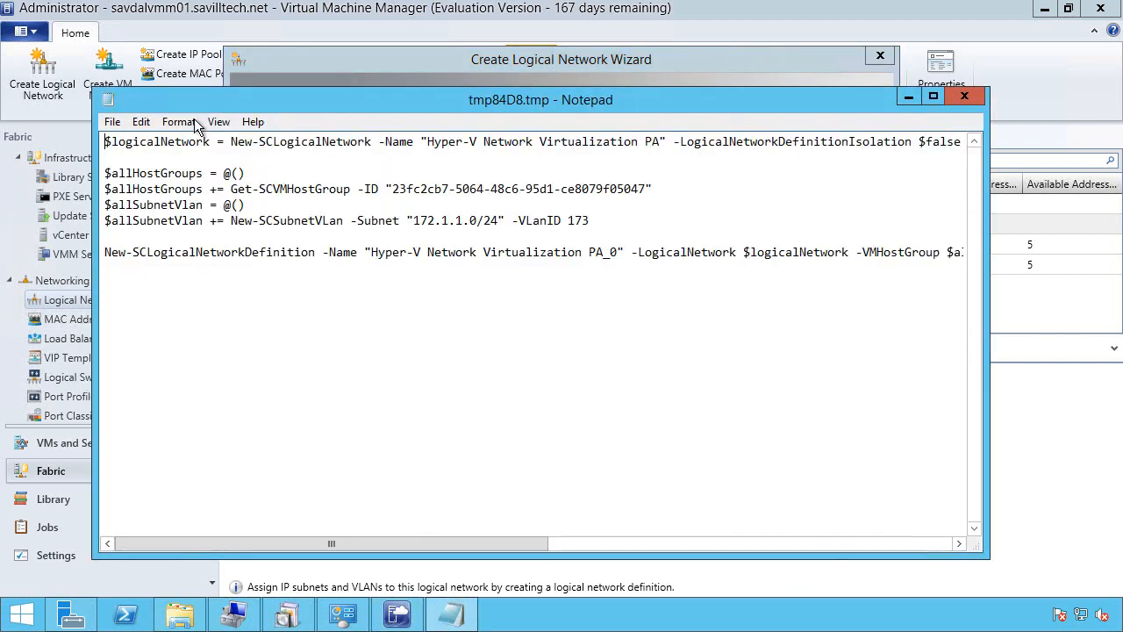
{"action": "left_click", "coordinate": [111, 121]}
{"action": "left_click", "coordinate": [150, 200]}
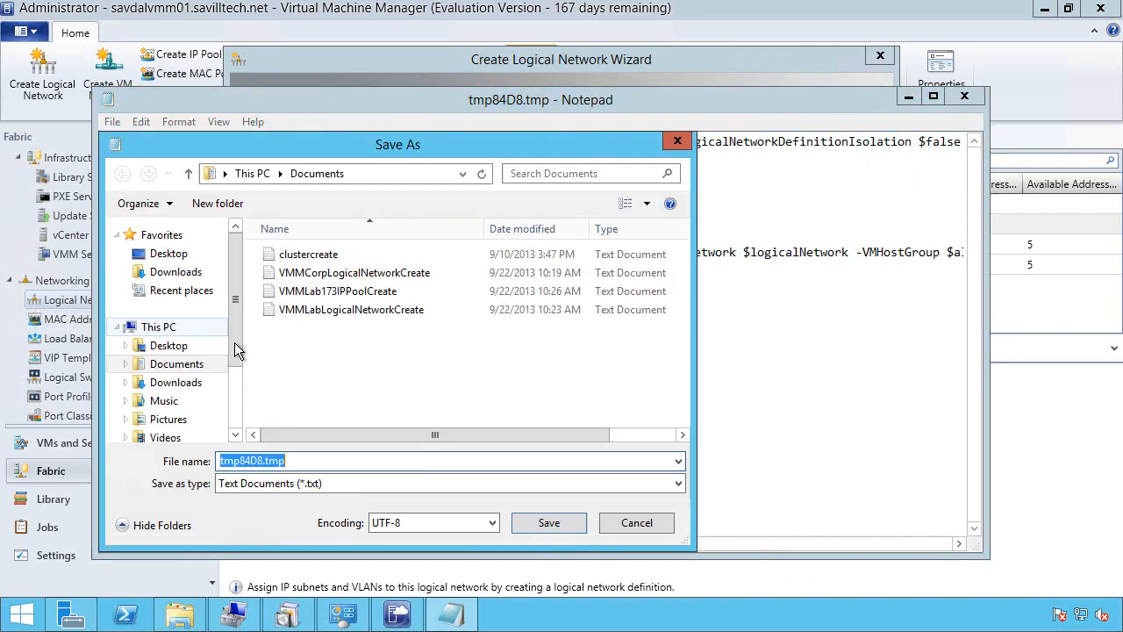
{"action": "left_click", "coordinate": [351, 309]}
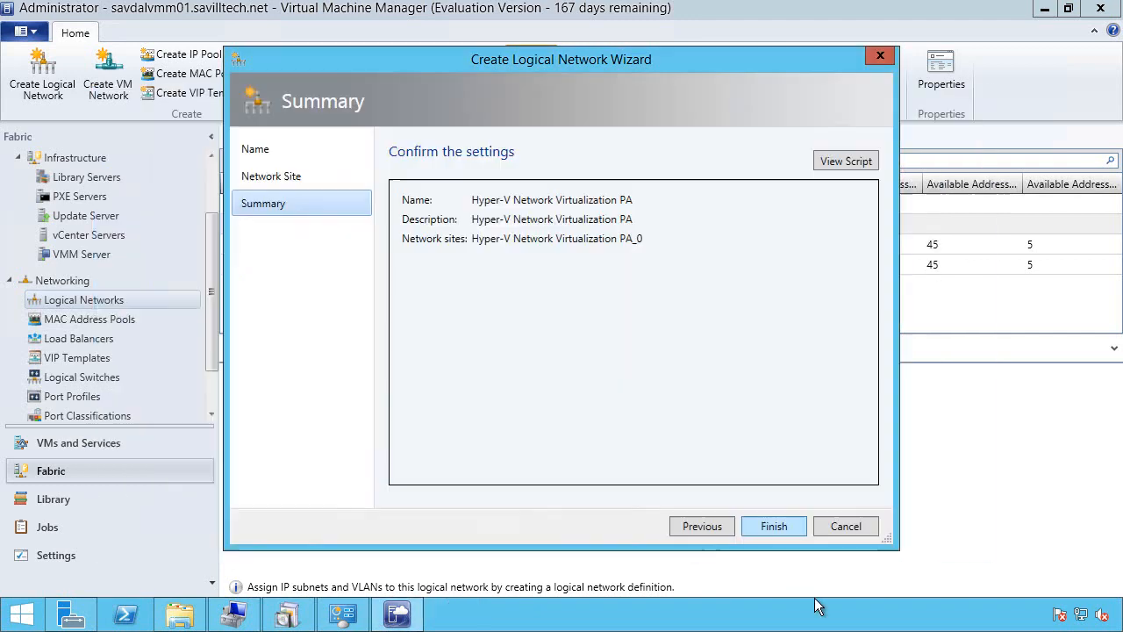
{"action": "left_click", "coordinate": [786, 535]}
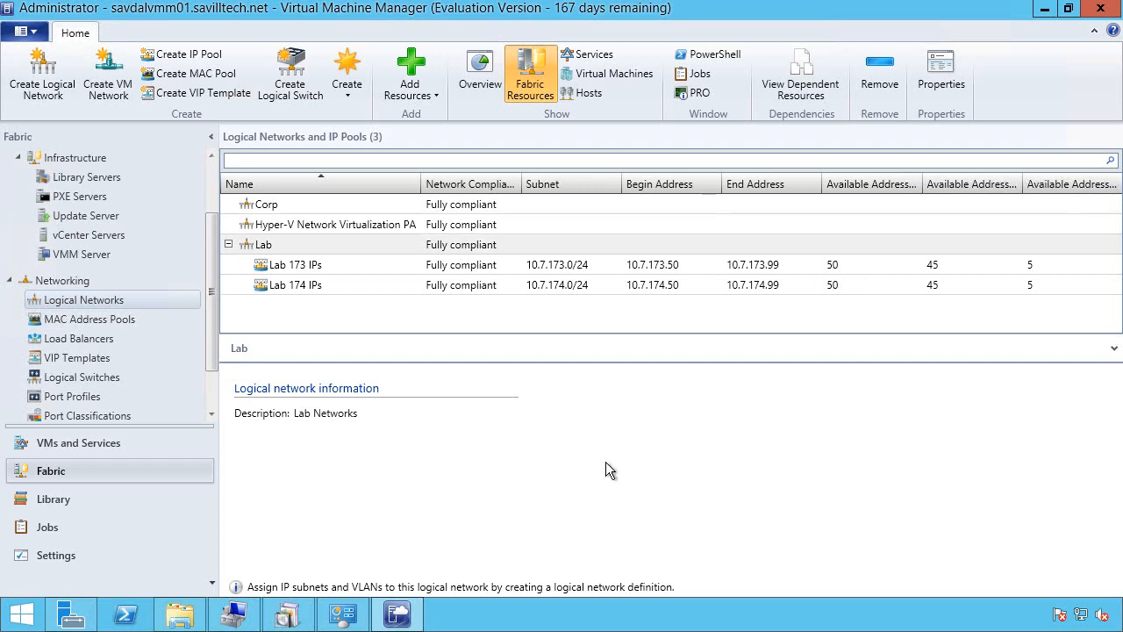
Step: Start a static IP pool on the Hyper-V Network Virtualization PA network with name and description "HNV IPs" and proceed to the network site
{"action": "right_click", "coordinate": [334, 236]}
{"action": "left_click", "coordinate": [387, 243]}
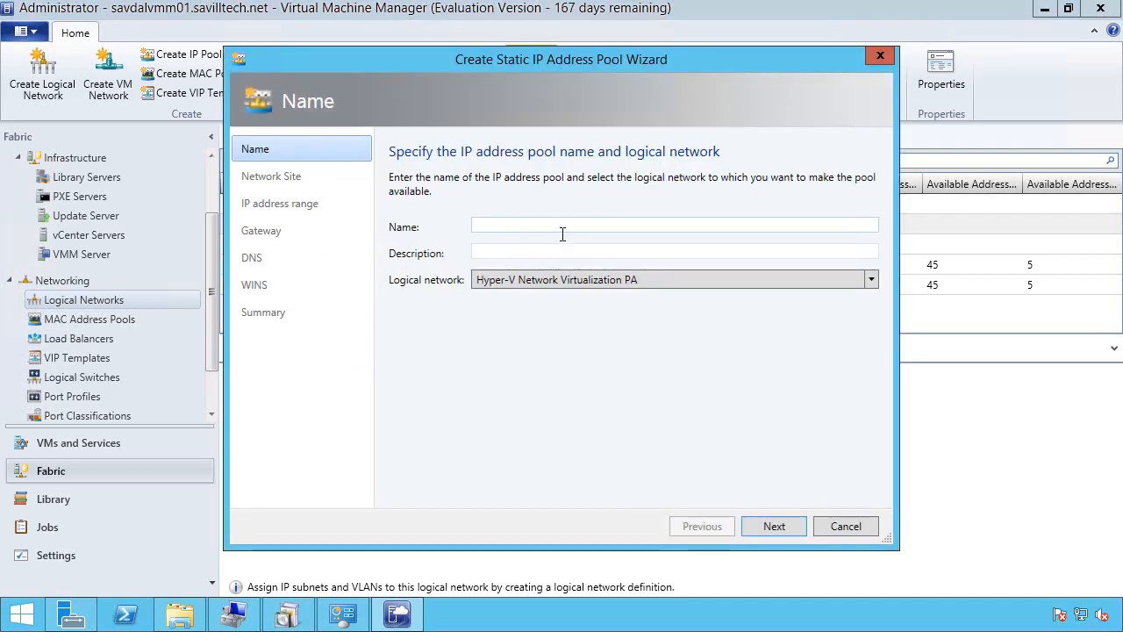
{"action": "type", "text": "HNV "}
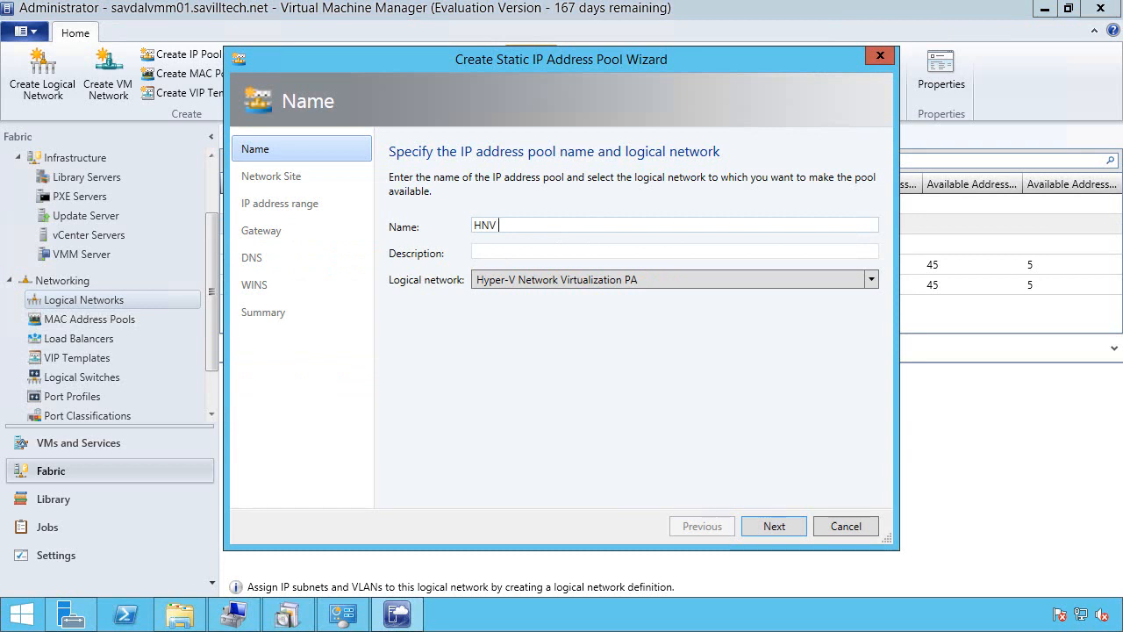
{"action": "type", "text": "IPs"}
{"action": "key", "text": "ctrl+a"}
{"action": "key", "text": "ctrl+c"}
{"action": "left_click", "coordinate": [586, 255]}
{"action": "key", "text": "ctrl+v"}
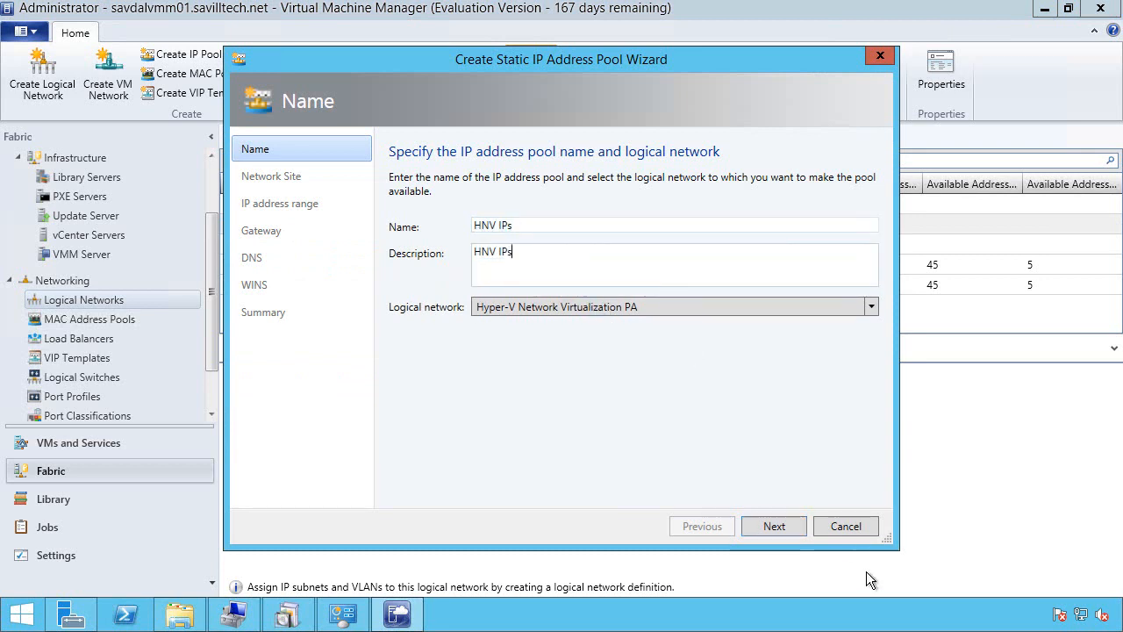
{"action": "left_click", "coordinate": [800, 535]}
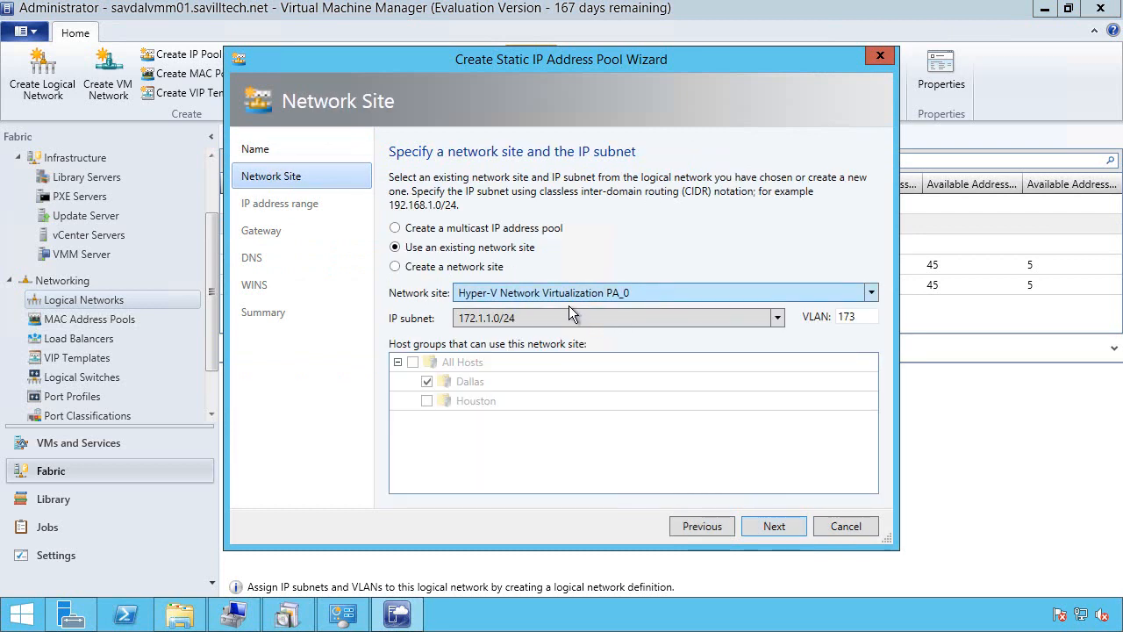
Step: Keep the existing site with subnet 172.1.1.0/24 and the range 172.1.1.1 to 172.1.1.254, and proceed to WINS without adding gateways or DNS servers
{"action": "left_click", "coordinate": [774, 530]}
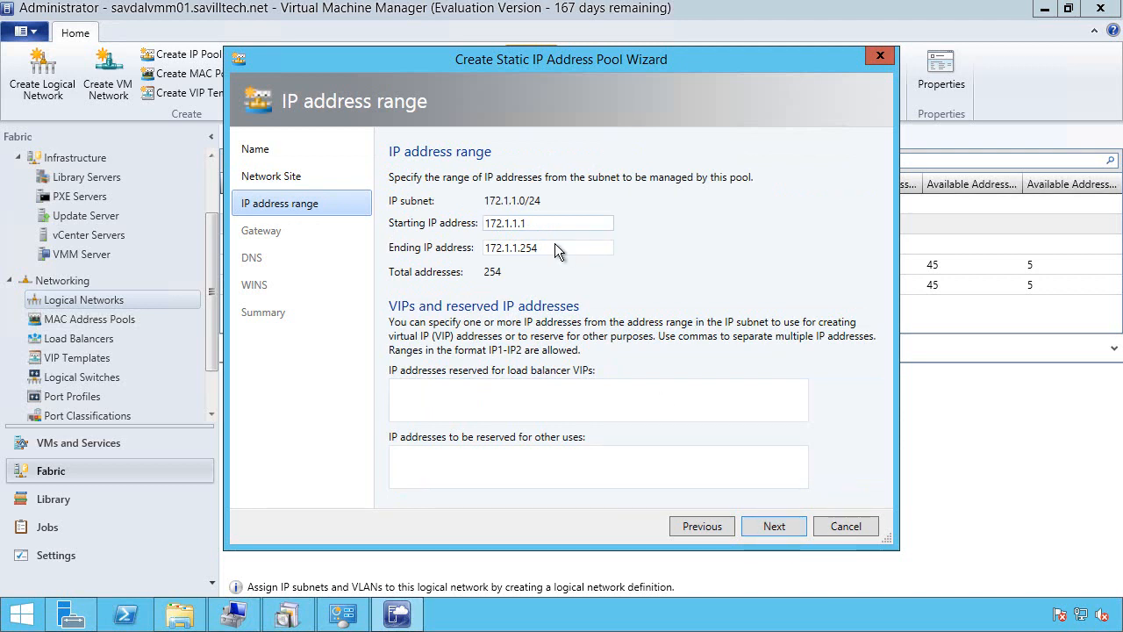
{"action": "left_click", "coordinate": [799, 534]}
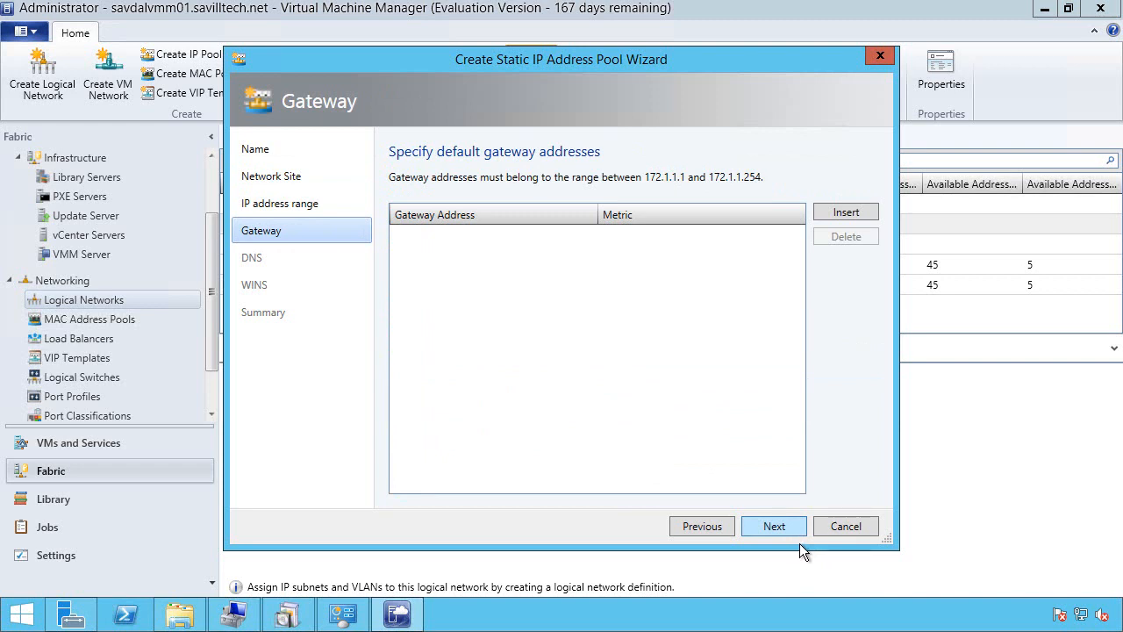
{"action": "left_click", "coordinate": [797, 537]}
{"action": "left_click", "coordinate": [797, 539]}
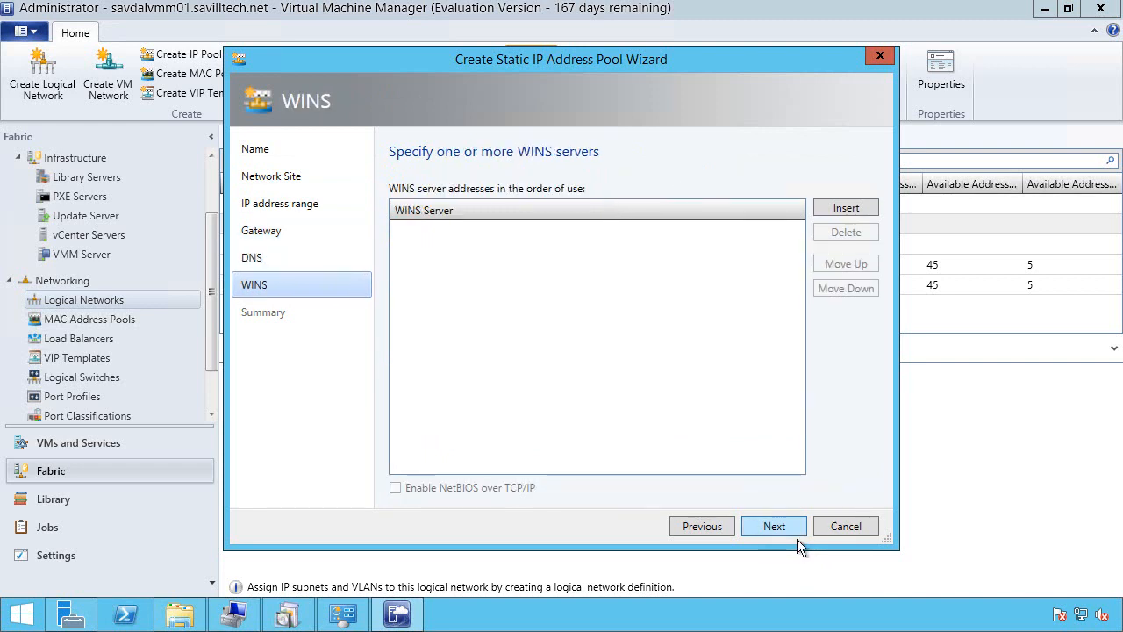
Step: Skip WINS servers, save the generated script in Documents as VMMNetVirtIPPoolCreate, and finish creating the HNV IPs pool
{"action": "left_click", "coordinate": [795, 537]}
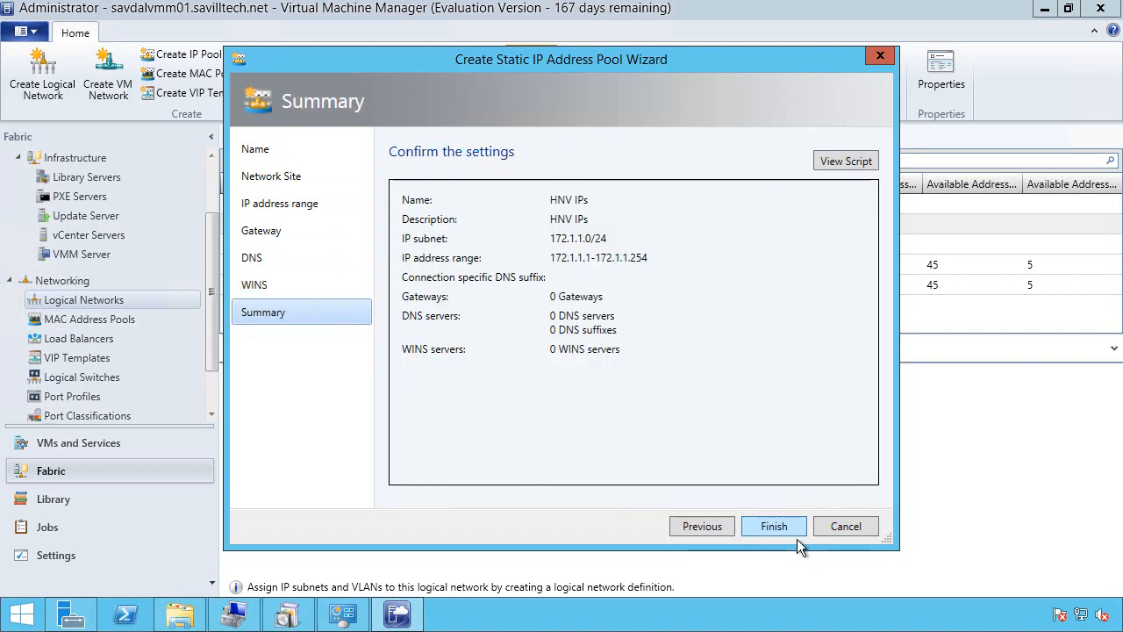
{"action": "left_click", "coordinate": [857, 166]}
{"action": "left_click", "coordinate": [112, 121]}
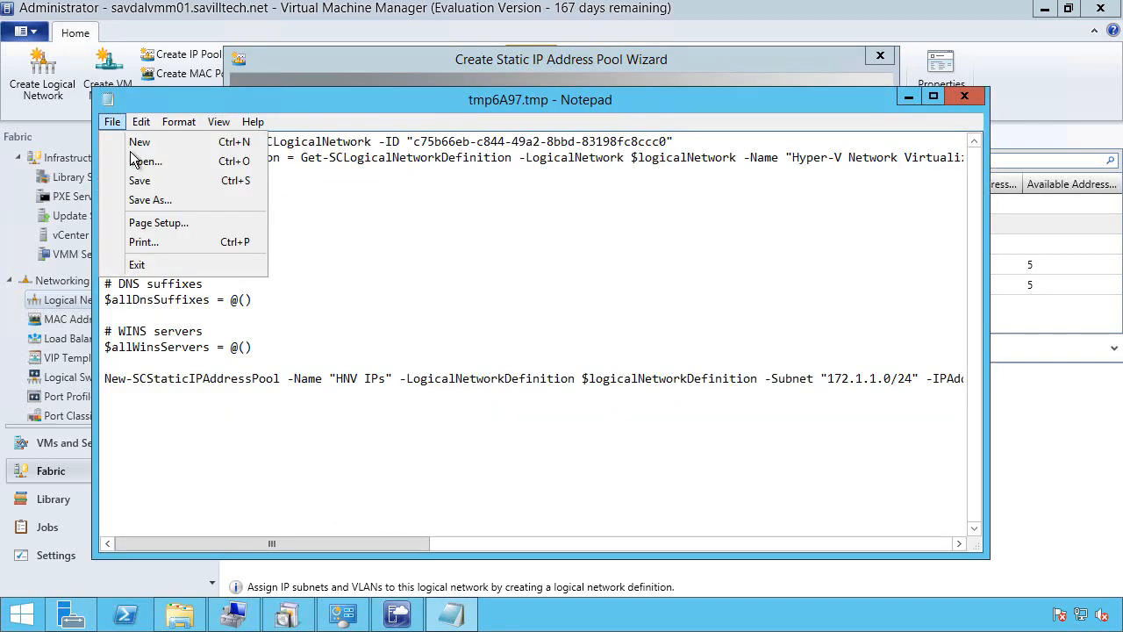
{"action": "left_click", "coordinate": [145, 199]}
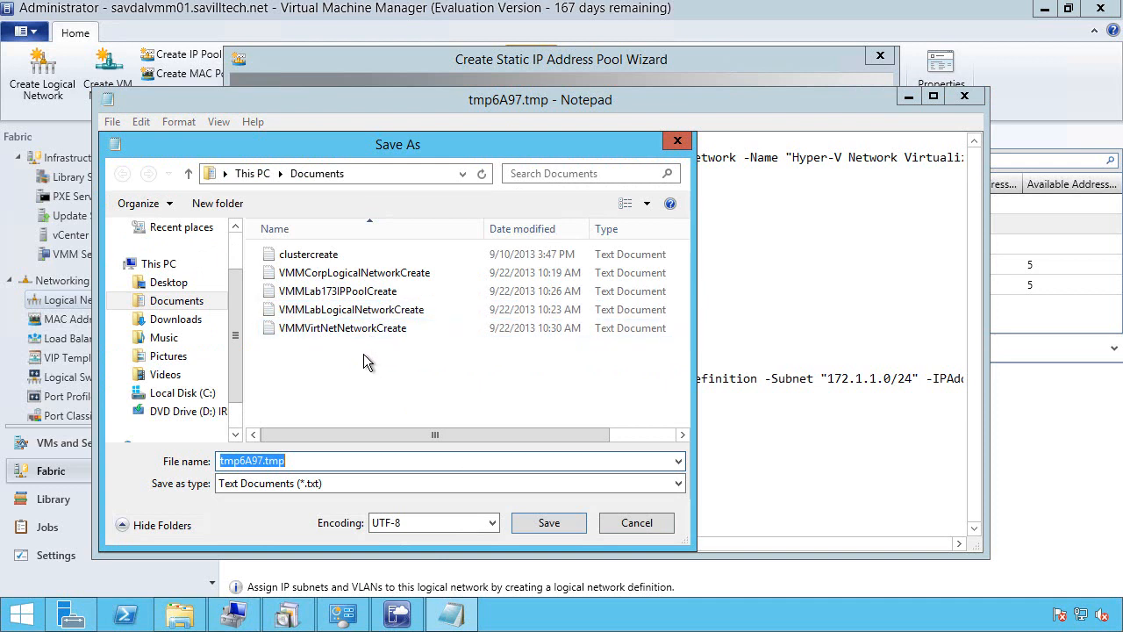
{"action": "left_click", "coordinate": [350, 291]}
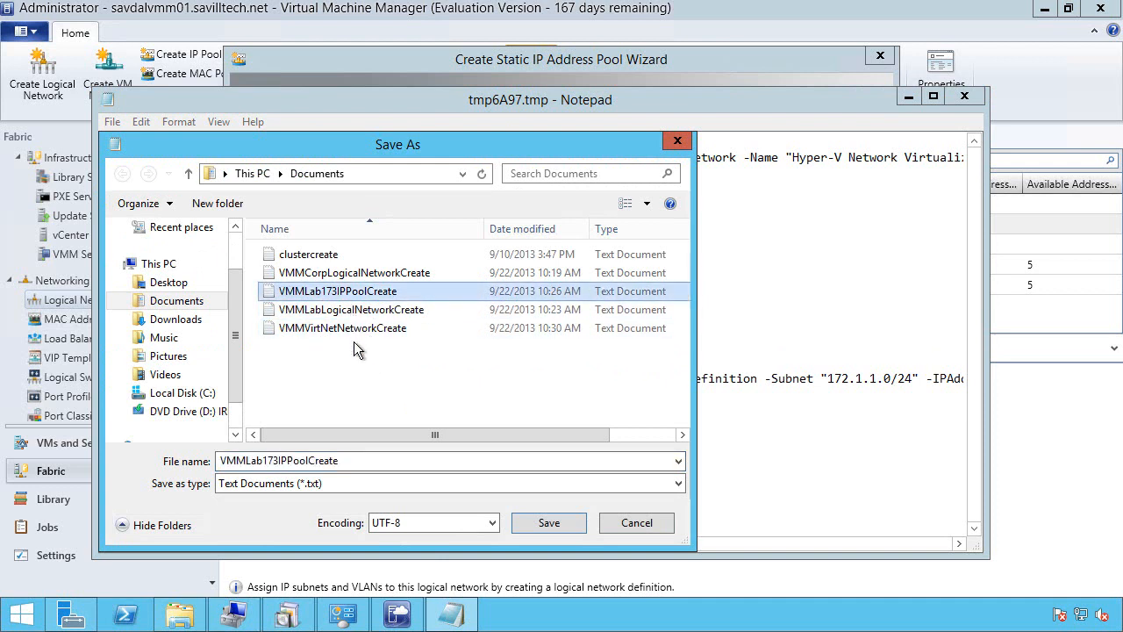
{"action": "double_click", "coordinate": [299, 461]}
{"action": "left_click", "coordinate": [280, 463]}
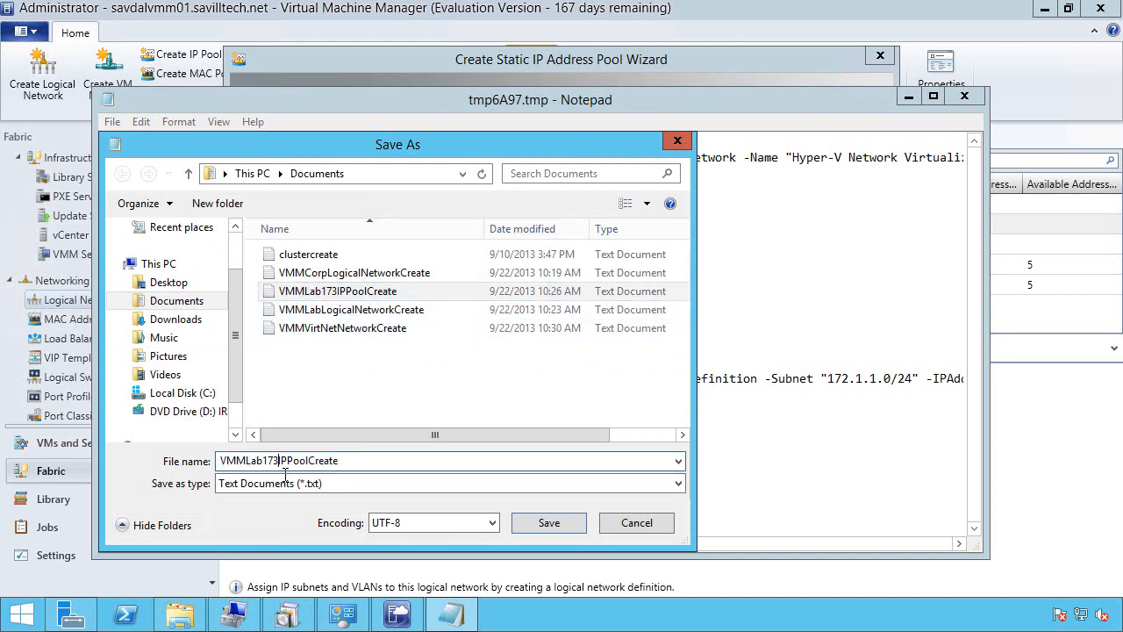
{"action": "key", "text": "BackSpace"}
{"action": "key", "text": "BackSpace"}
{"action": "key", "text": "BackSpace"}
{"action": "key", "text": "BackSpace"}
{"action": "key", "text": "BackSpace"}
{"action": "key", "text": "BackSpace"}
{"action": "type", "text": "N"}
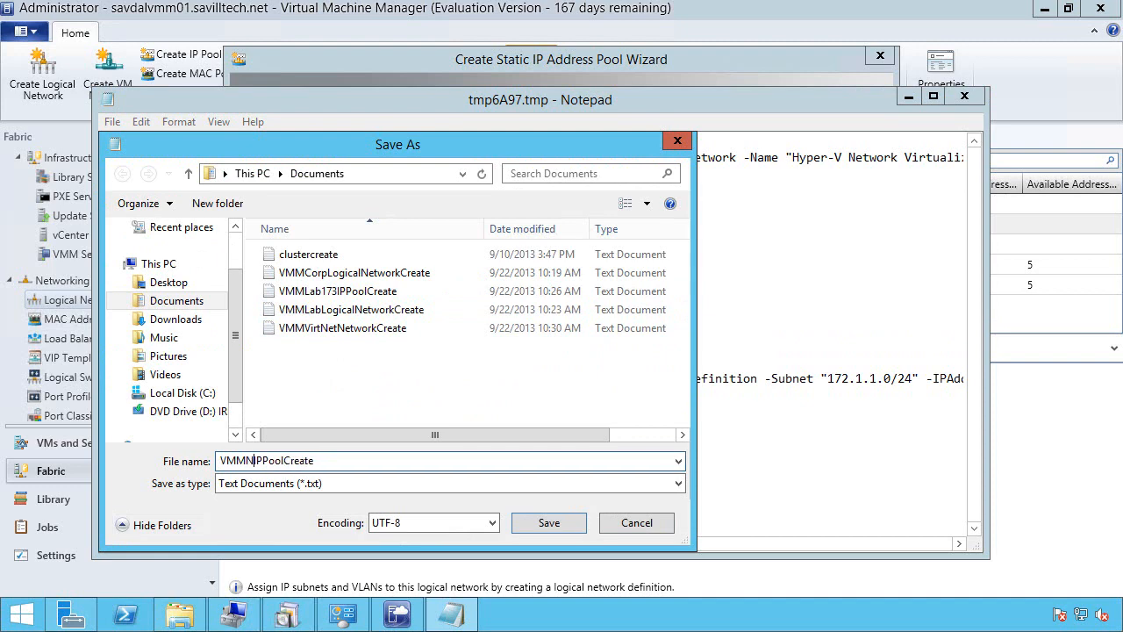
{"action": "type", "text": "etVirt"}
{"action": "key", "text": "Return"}
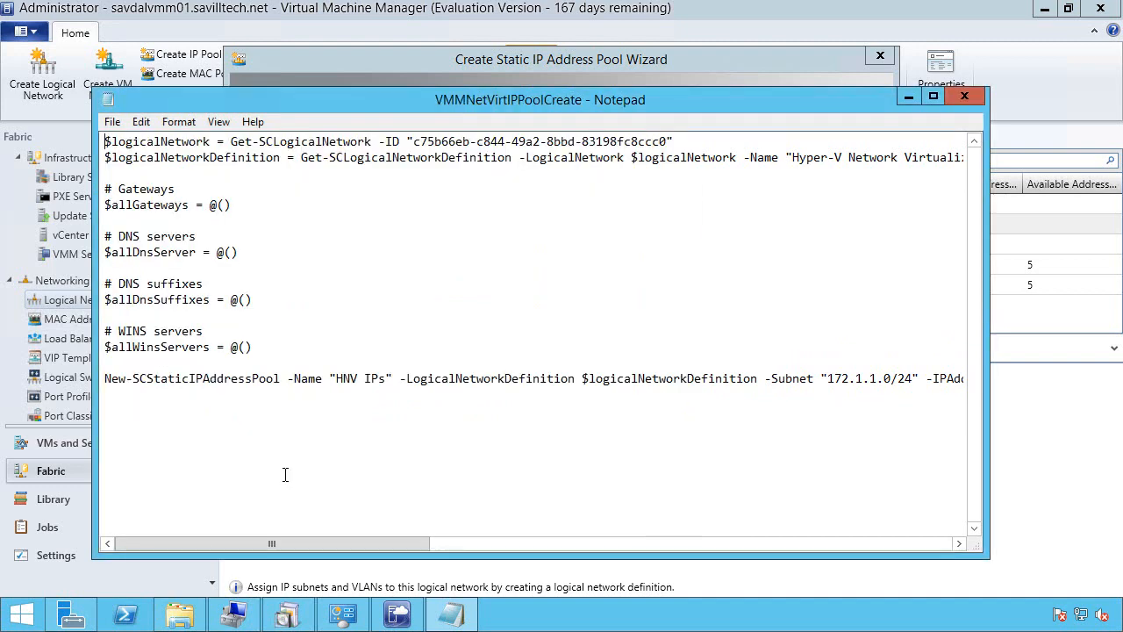
{"action": "left_click", "coordinate": [964, 96]}
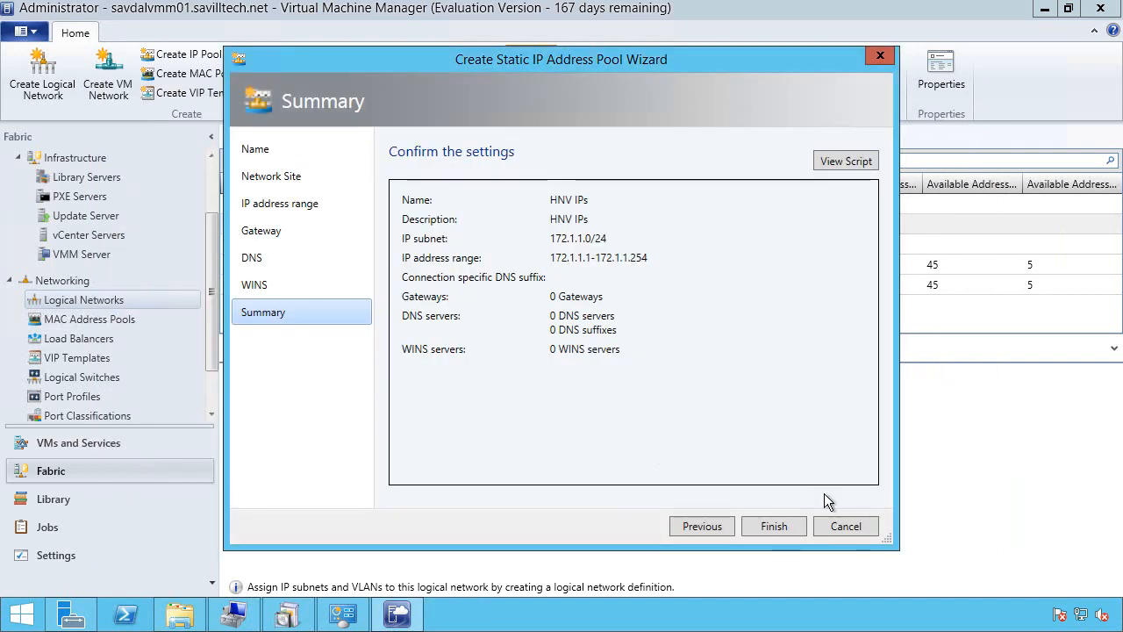
{"action": "left_click", "coordinate": [796, 532]}
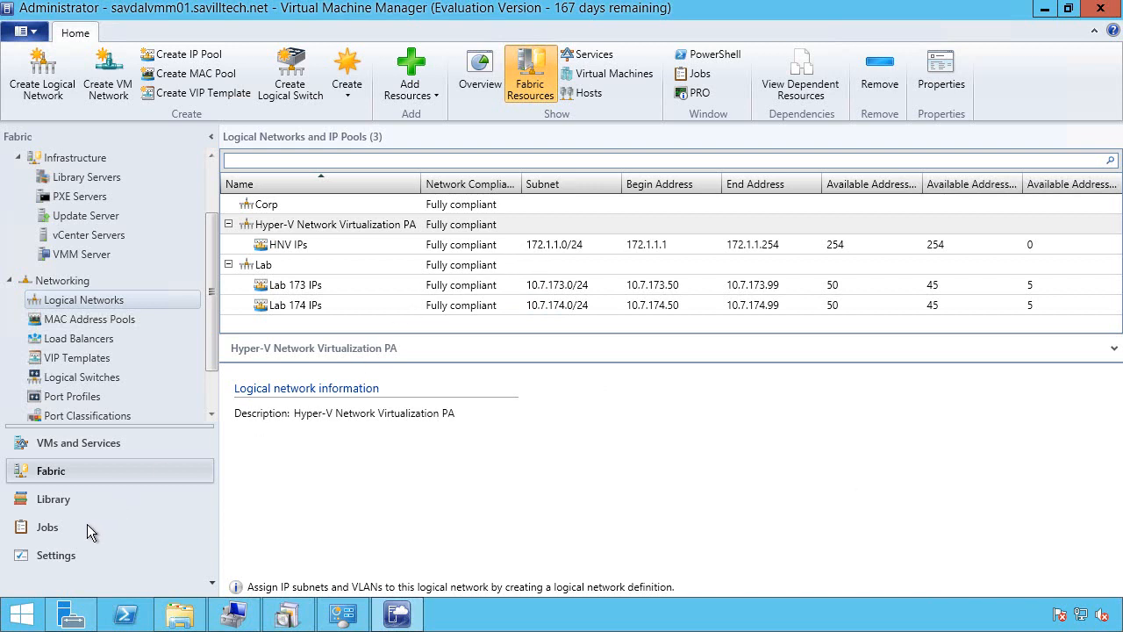
Step: Start a VM network in VMs and Services named "Corp" on the Corp logical network and proceed to the summary
{"action": "left_click", "coordinate": [96, 448]}
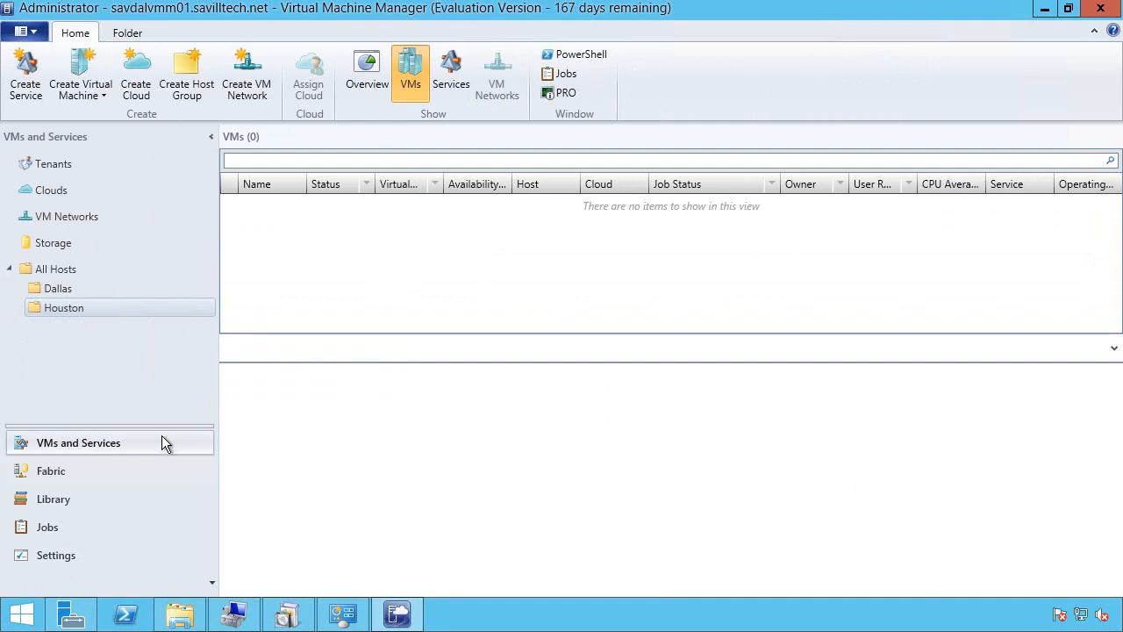
{"action": "left_click", "coordinate": [80, 227]}
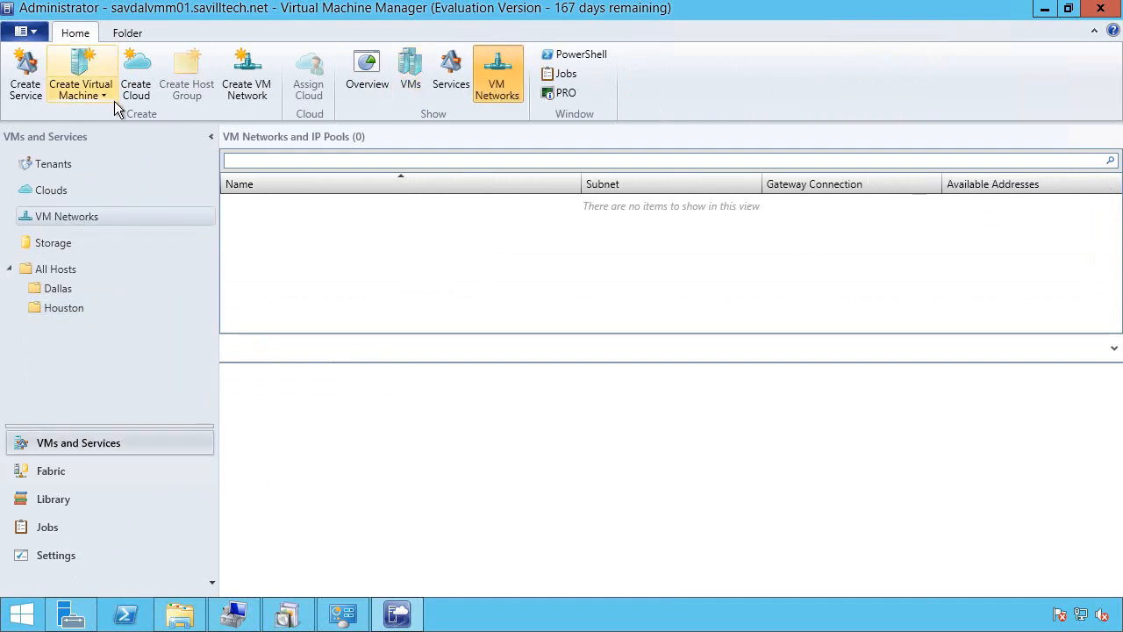
{"action": "left_click", "coordinate": [254, 99]}
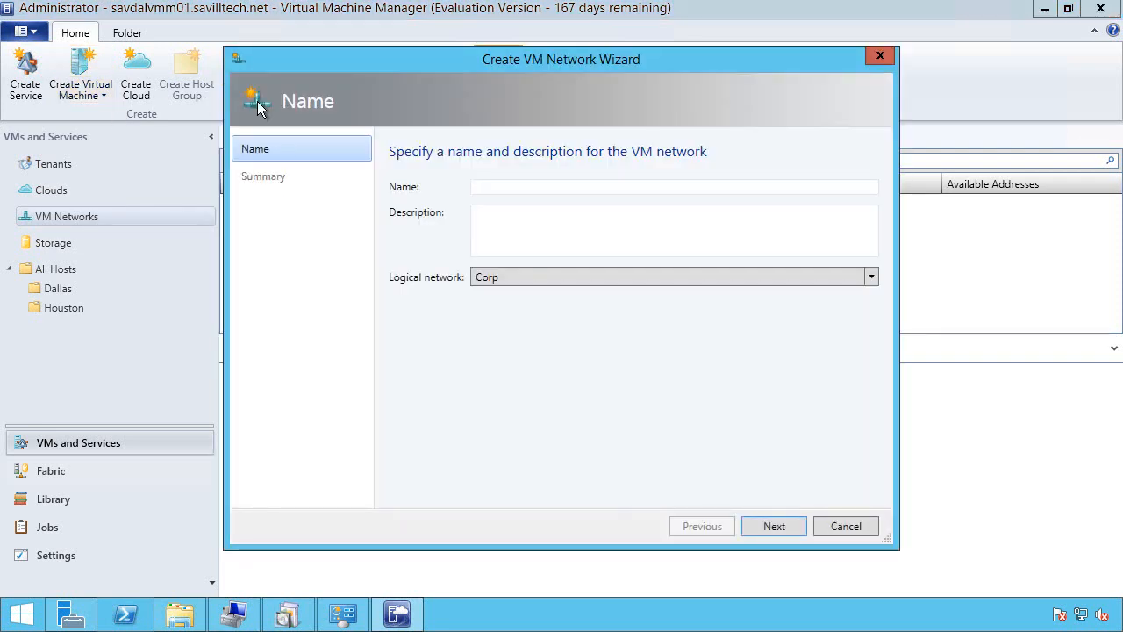
{"action": "left_click", "coordinate": [509, 192]}
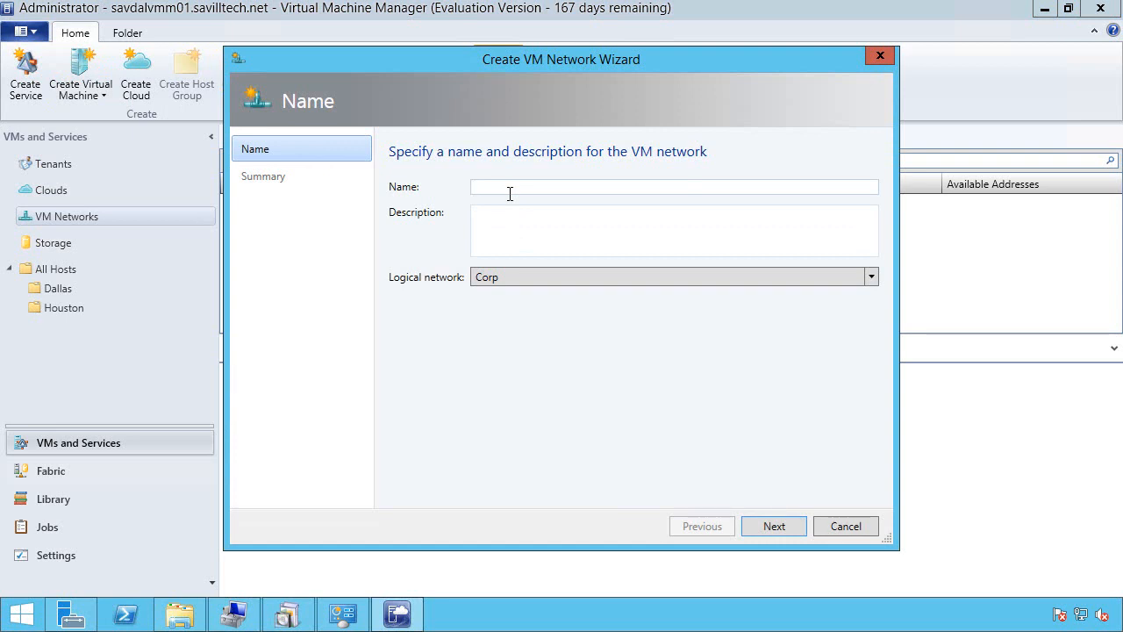
{"action": "type", "text": "Corp"}
{"action": "left_click", "coordinate": [532, 279]}
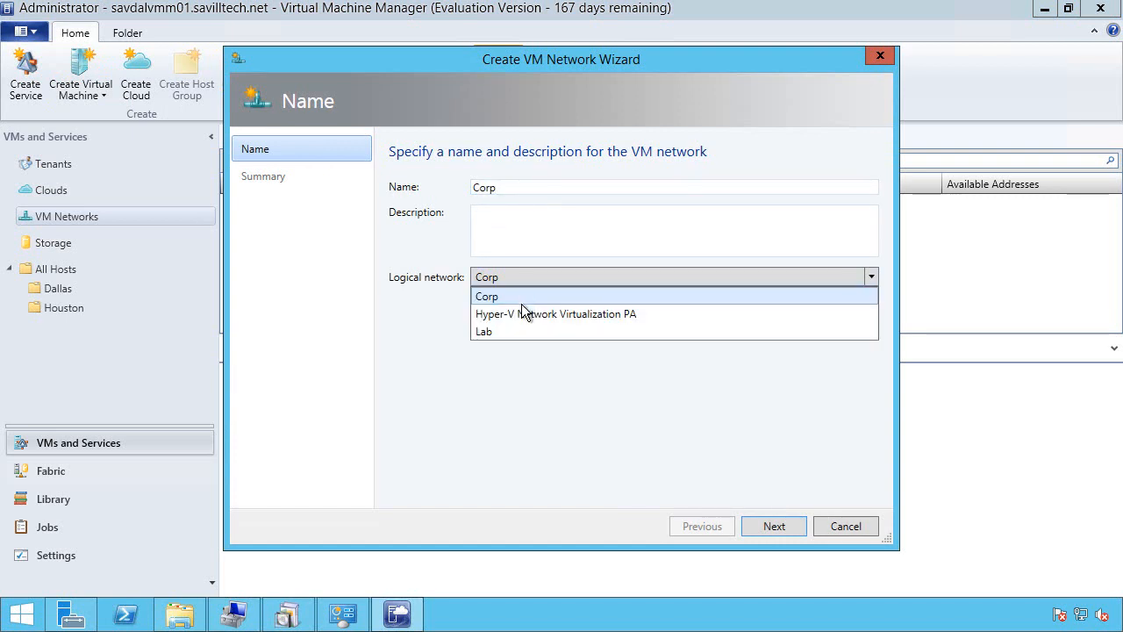
{"action": "left_click", "coordinate": [522, 302]}
{"action": "left_click", "coordinate": [772, 526]}
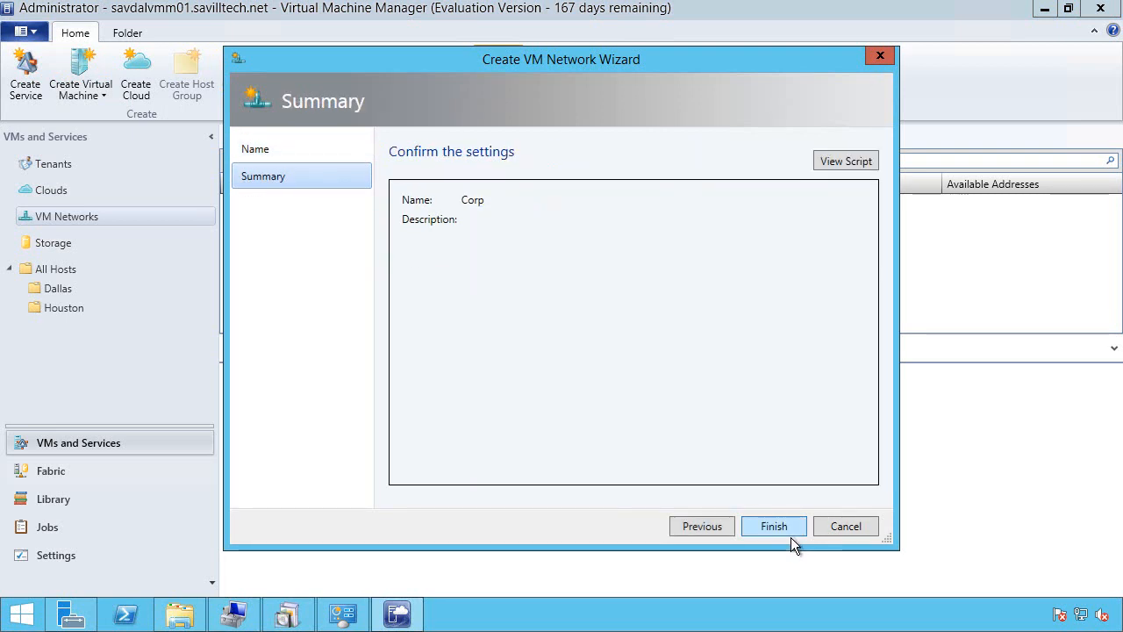
Step: Save the generated script in Documents as VMMCorpVMNetworkCreate and finish creating the Corp VM network
{"action": "left_click", "coordinate": [863, 167]}
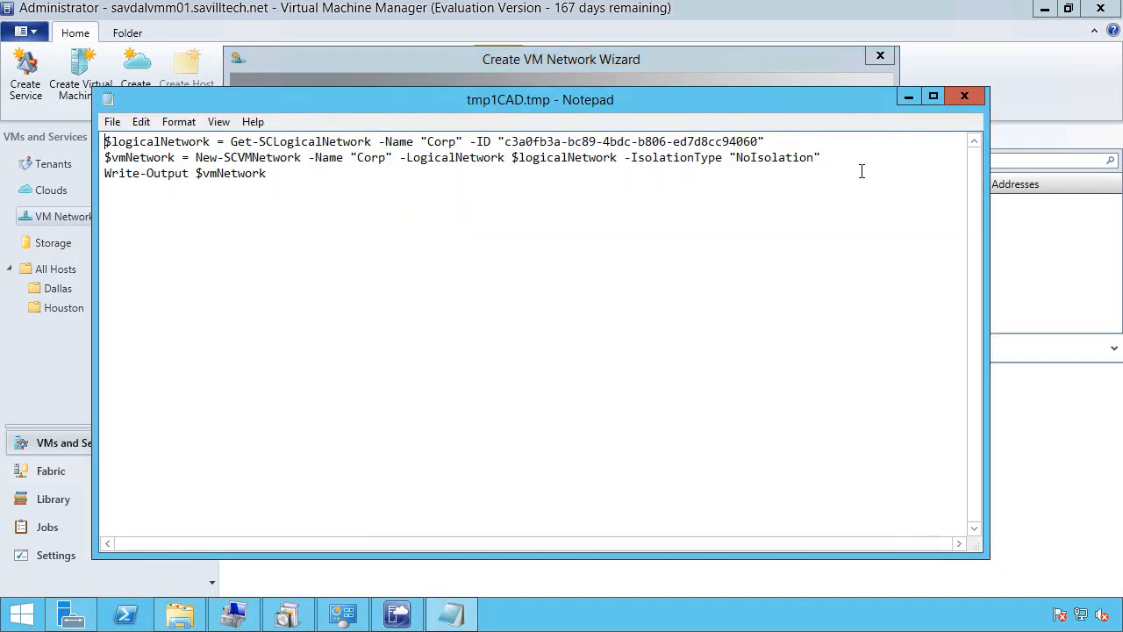
{"action": "left_click", "coordinate": [123, 128]}
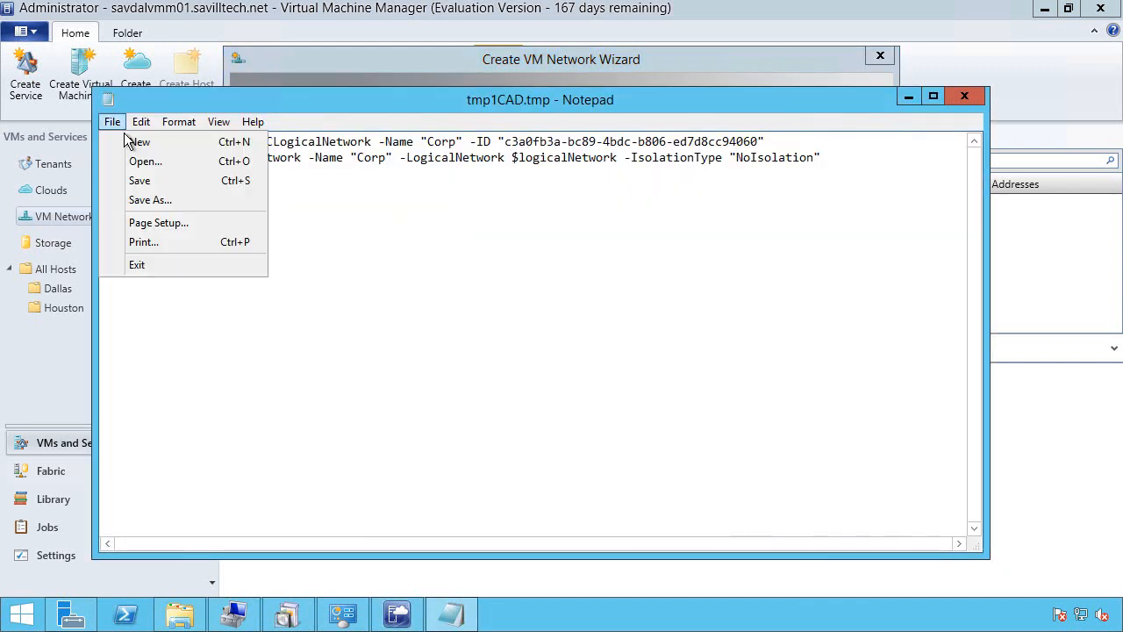
{"action": "left_click", "coordinate": [149, 202]}
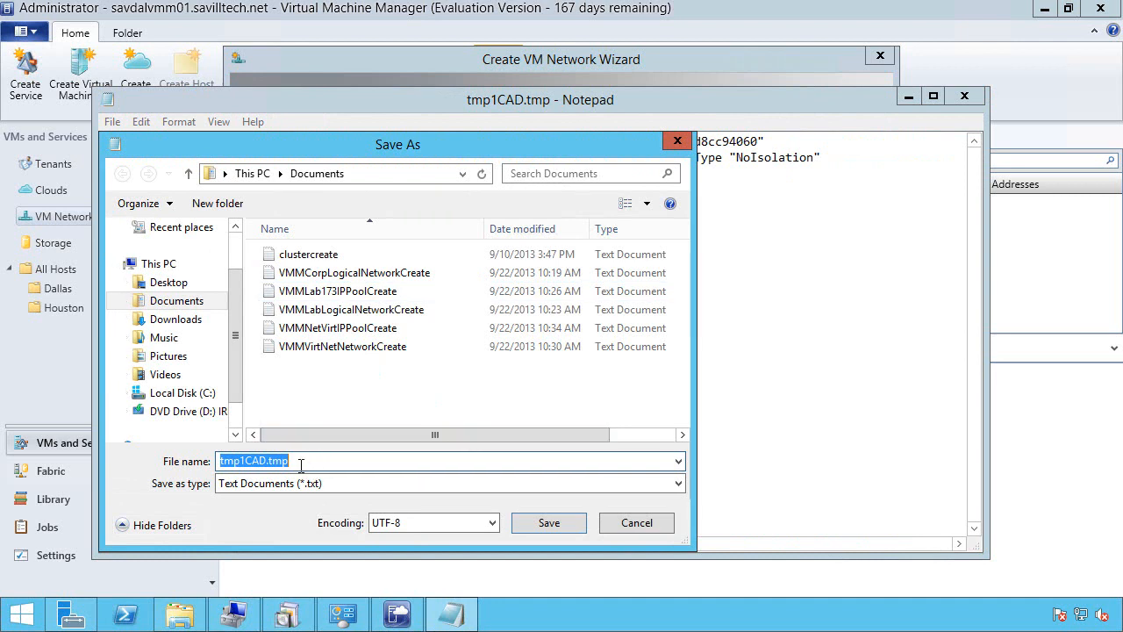
{"action": "left_click", "coordinate": [293, 466]}
{"action": "left_click_drag", "start_coordinate": [330, 465], "coordinate": [129, 472]}
{"action": "type", "text": "CMMCorpVMNetwork"}
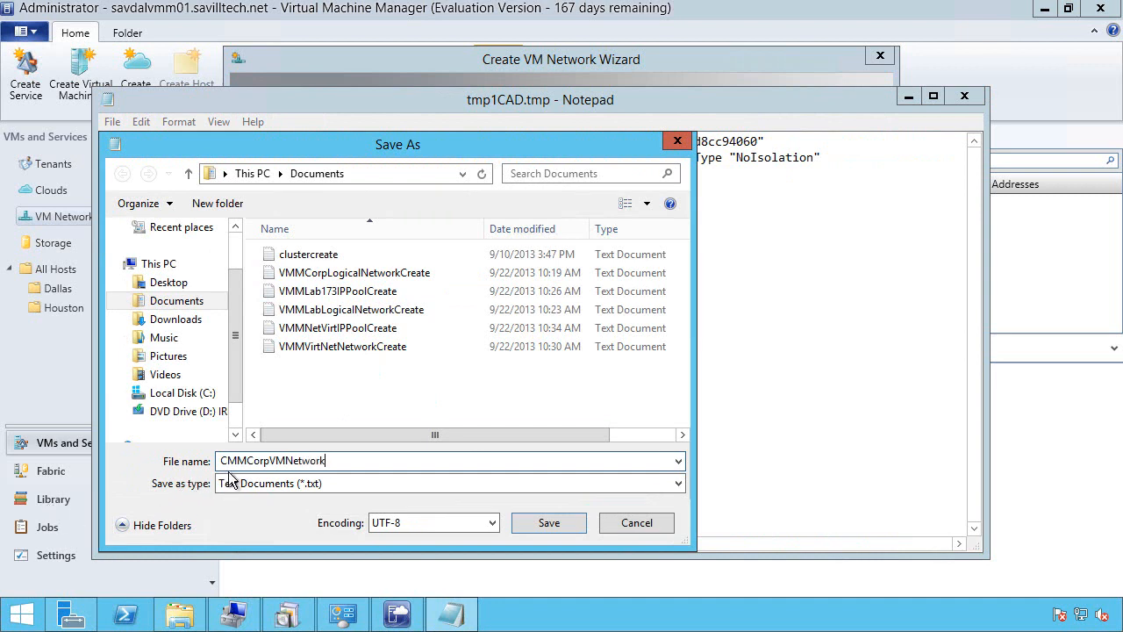
{"action": "key", "text": "Home"}
{"action": "key", "text": "Delete"}
{"action": "type", "text": "V"}
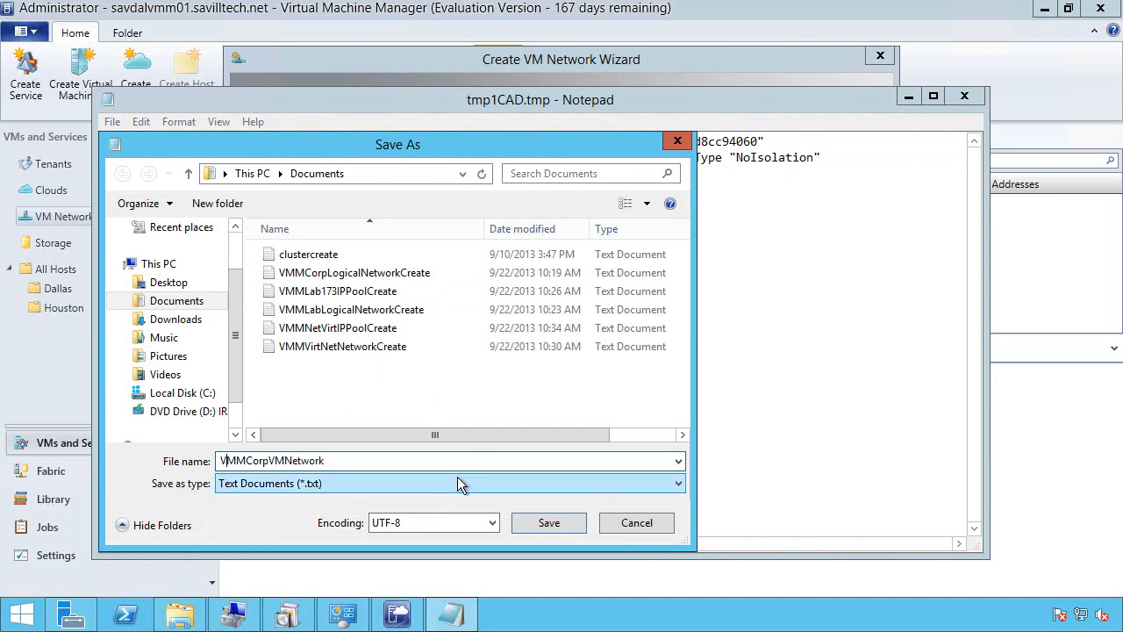
{"action": "type", "text": "Crate"}
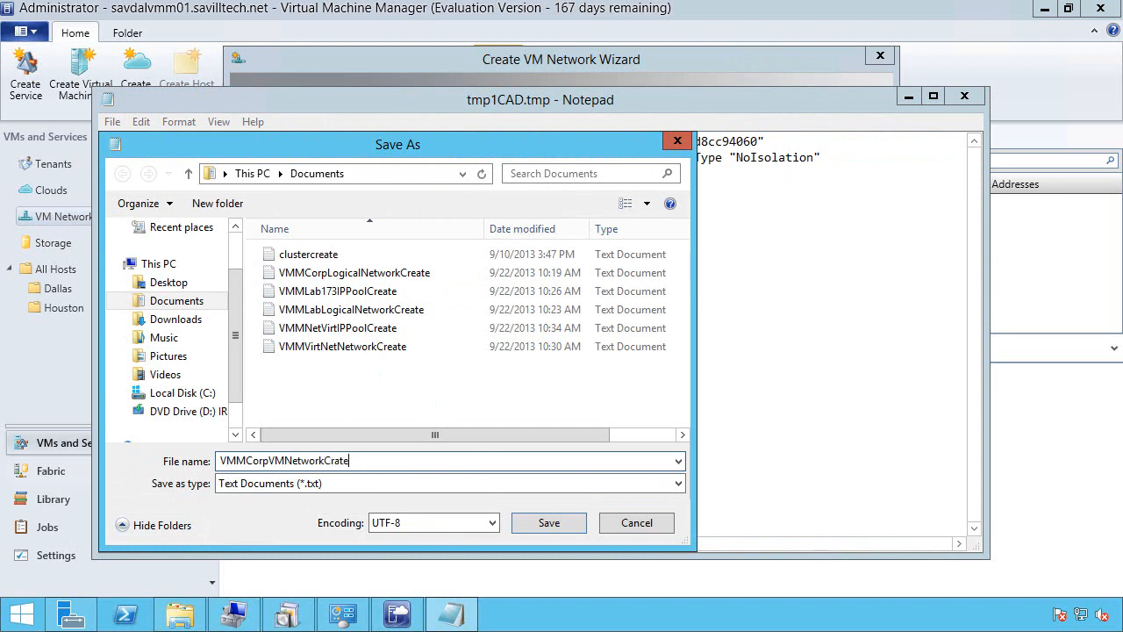
{"action": "key", "text": "BackSpace"}
{"action": "key", "text": "BackSpace"}
{"action": "key", "text": "BackSpace"}
{"action": "type", "text": "eate"}
{"action": "left_click", "coordinate": [549, 523]}
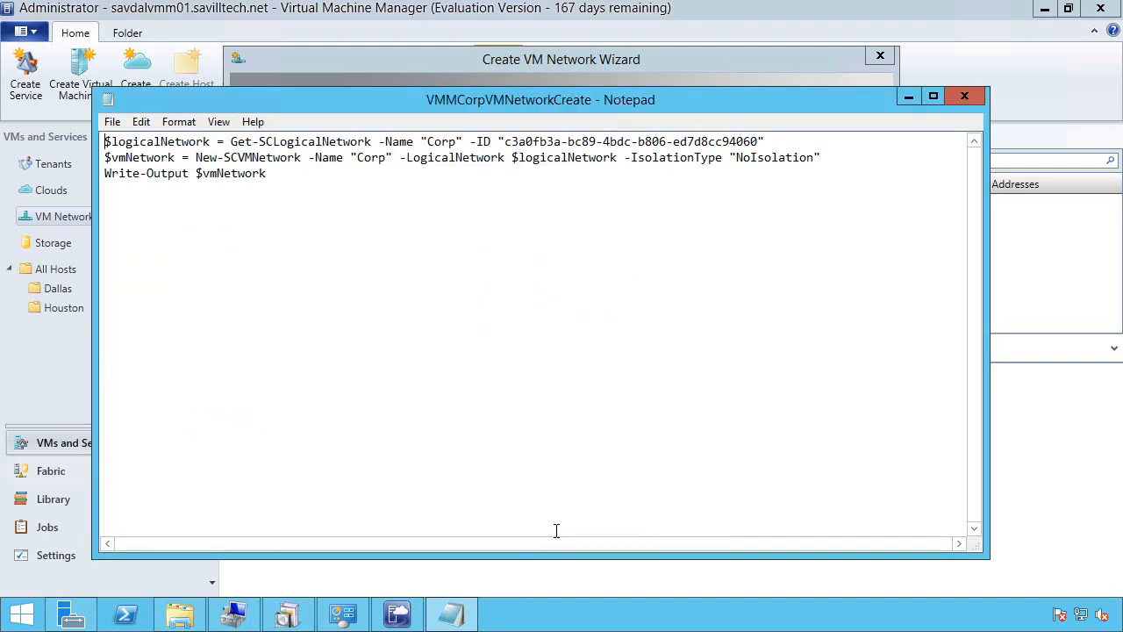
{"action": "left_click", "coordinate": [969, 99]}
{"action": "left_click", "coordinate": [778, 530]}
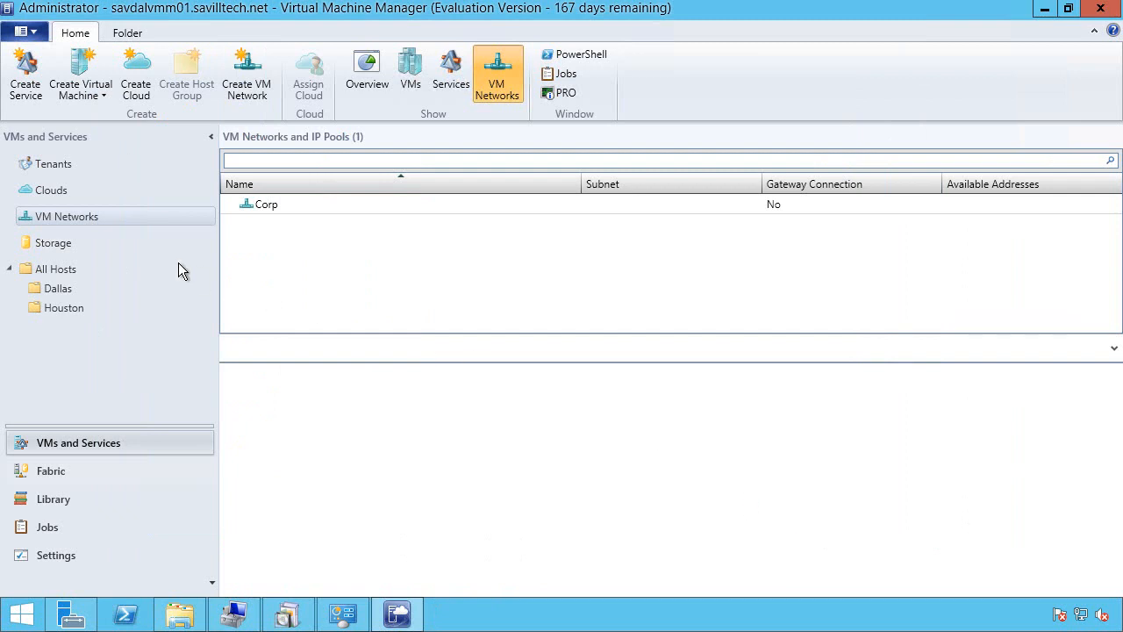
Step: Start another VM network named "Lab" on the Lab logical network and proceed to the isolation options
{"action": "right_click", "coordinate": [91, 220]}
{"action": "left_click", "coordinate": [135, 237]}
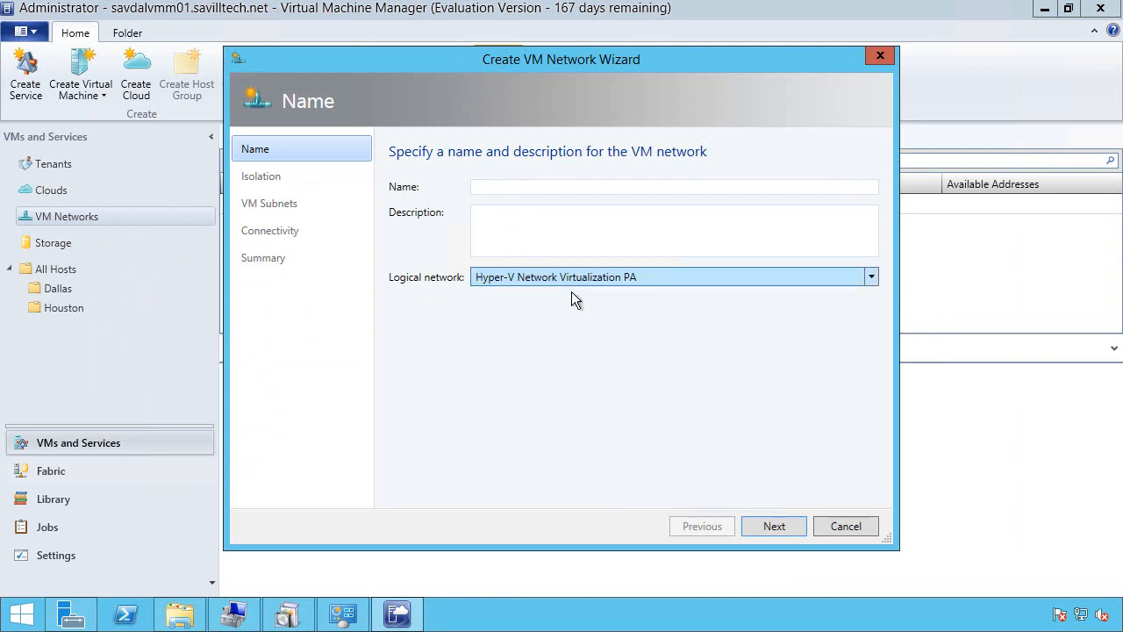
{"action": "left_click", "coordinate": [571, 292]}
{"action": "left_click", "coordinate": [547, 317]}
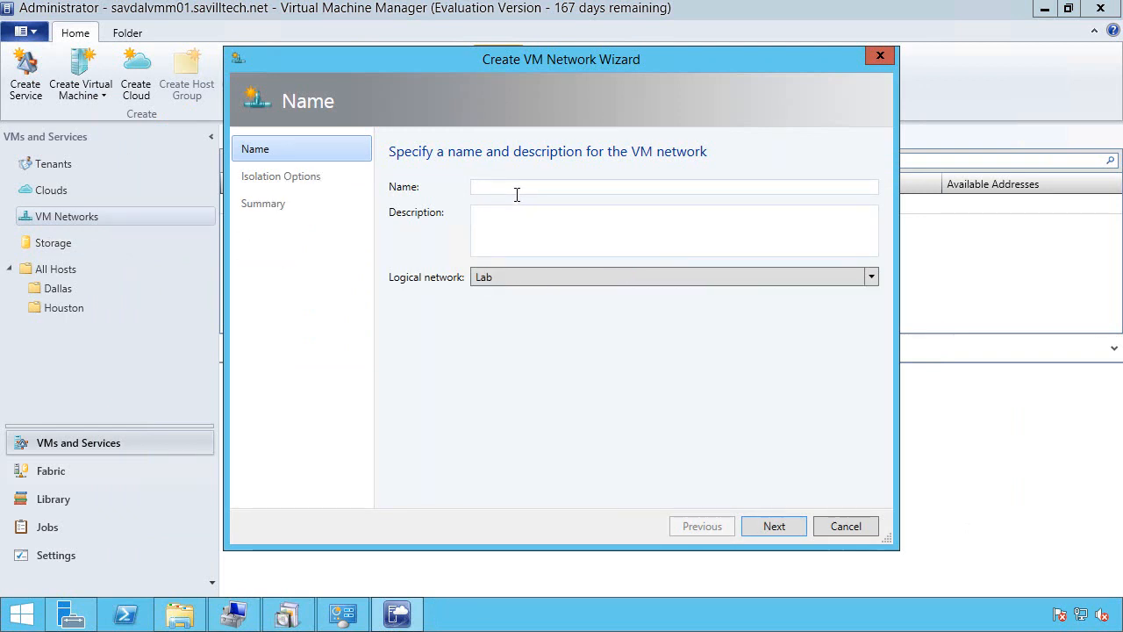
{"action": "left_click", "coordinate": [513, 191]}
{"action": "type", "text": "Lab"}
{"action": "left_click", "coordinate": [774, 526]}
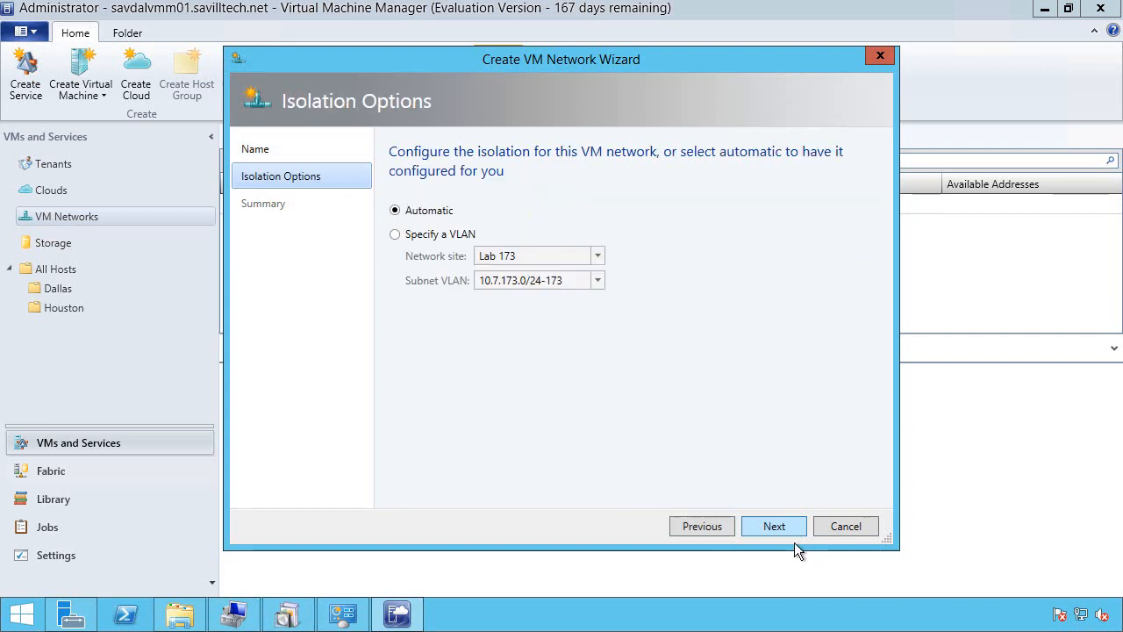
Step: Rename the VM network "Lab 173", isolate it by VLAN with site Lab 173 and subnet 10.7.173.0/24-173, and proceed to the summary
{"action": "left_click", "coordinate": [717, 529]}
{"action": "left_click", "coordinate": [515, 199]}
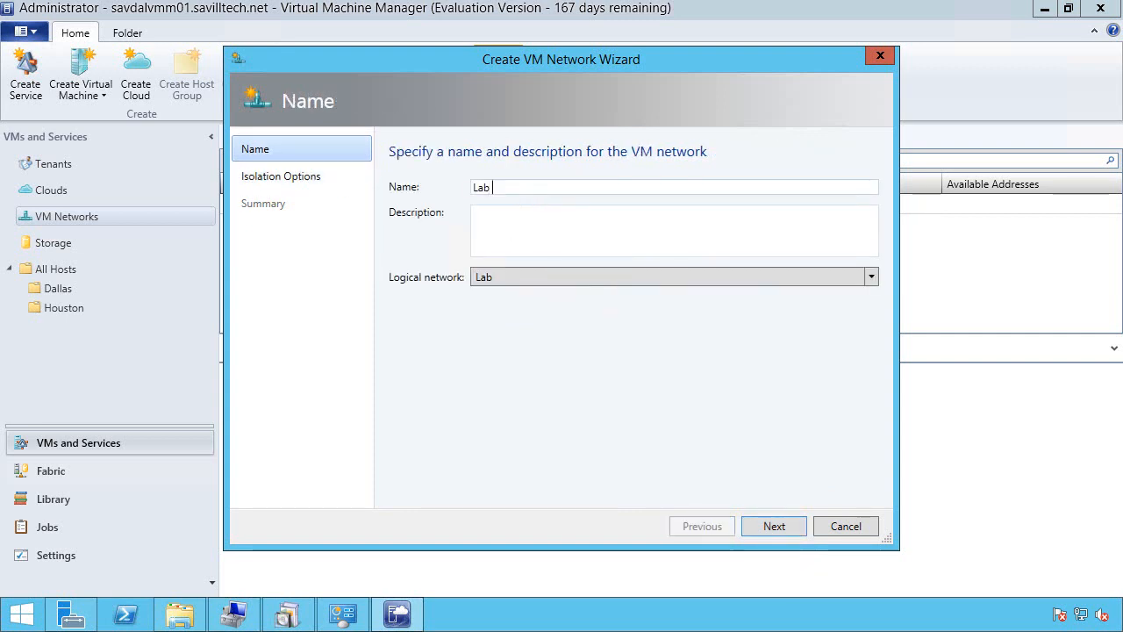
{"action": "type", "text": "173"}
{"action": "left_click", "coordinate": [794, 529]}
{"action": "left_click", "coordinate": [437, 242]}
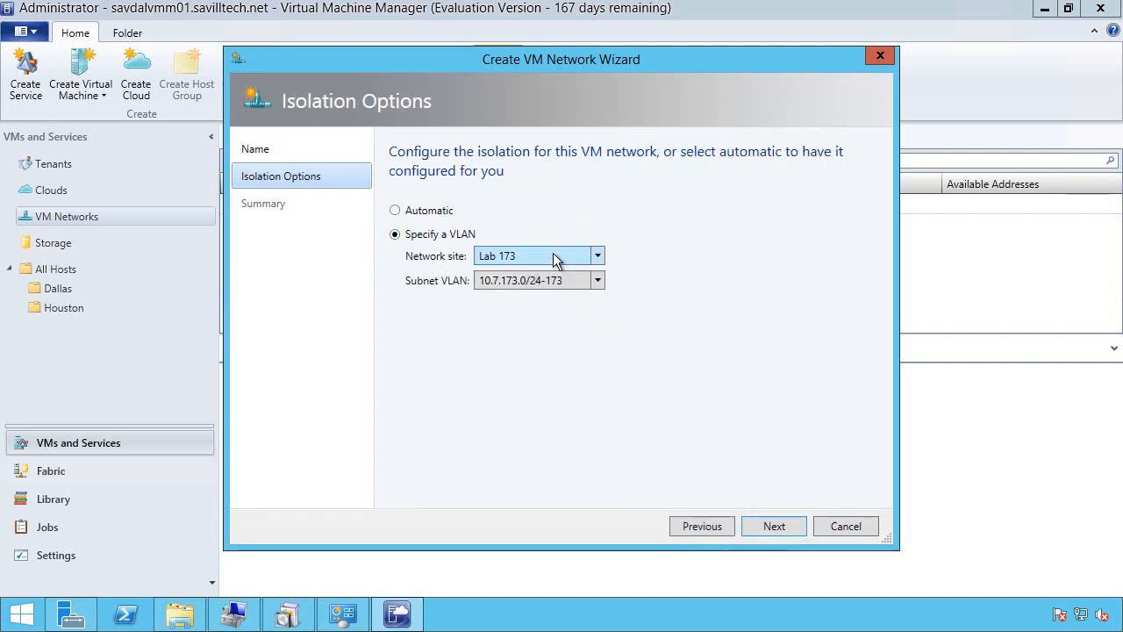
{"action": "left_click", "coordinate": [783, 538]}
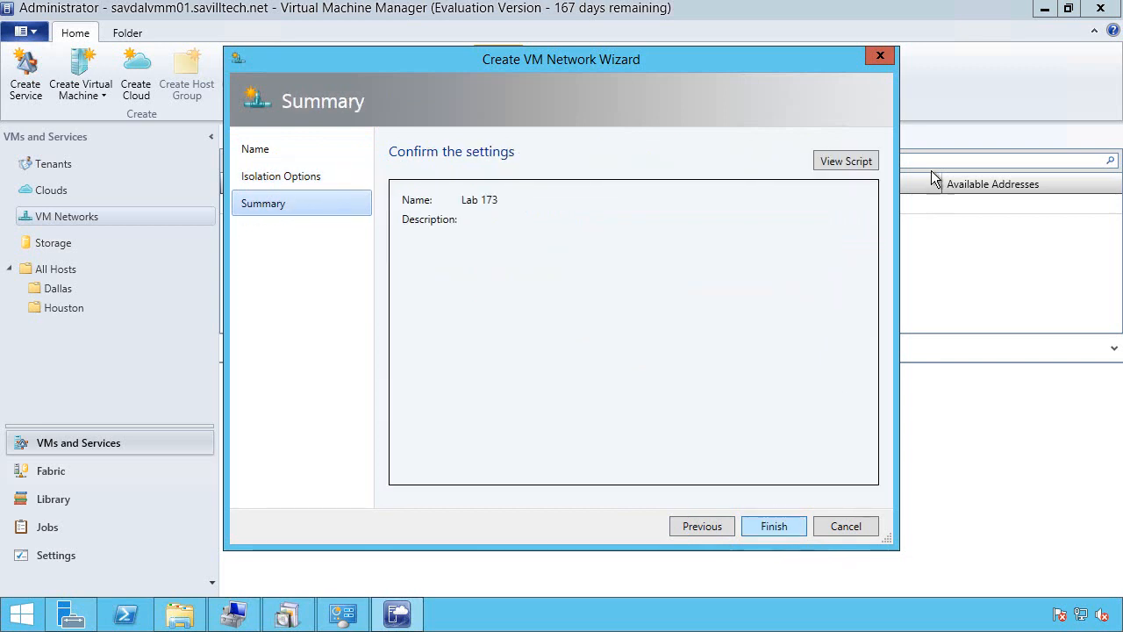
Step: Save the generated script in Documents as VMMLab173VMNetworkCreate and finish creating the Lab 173 VM network
{"action": "left_click", "coordinate": [867, 162]}
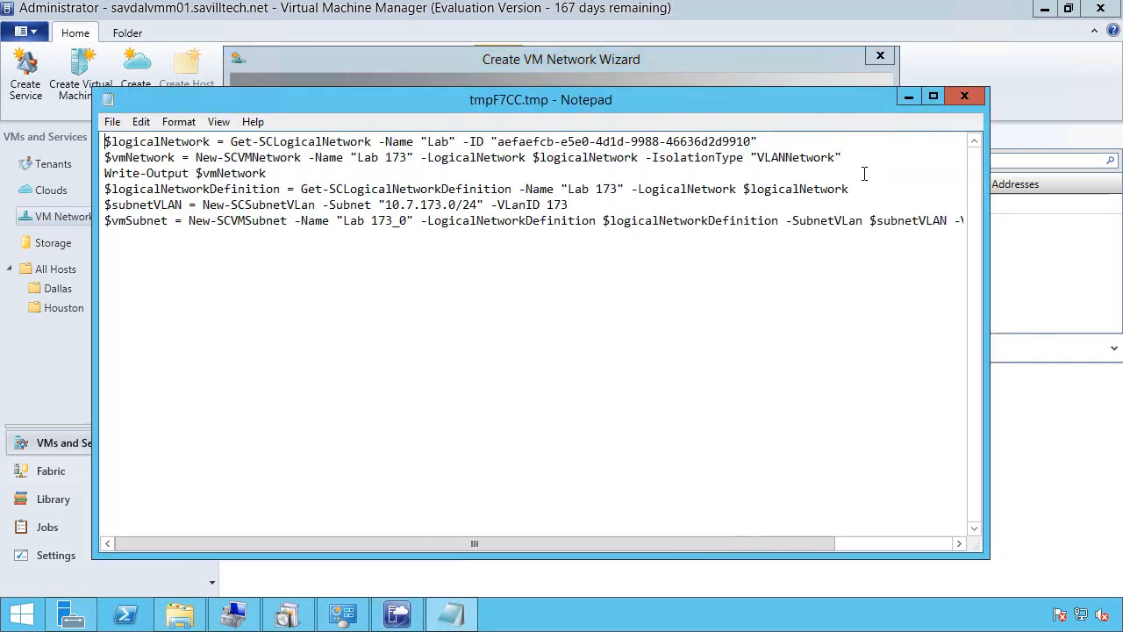
{"action": "left_click", "coordinate": [113, 121]}
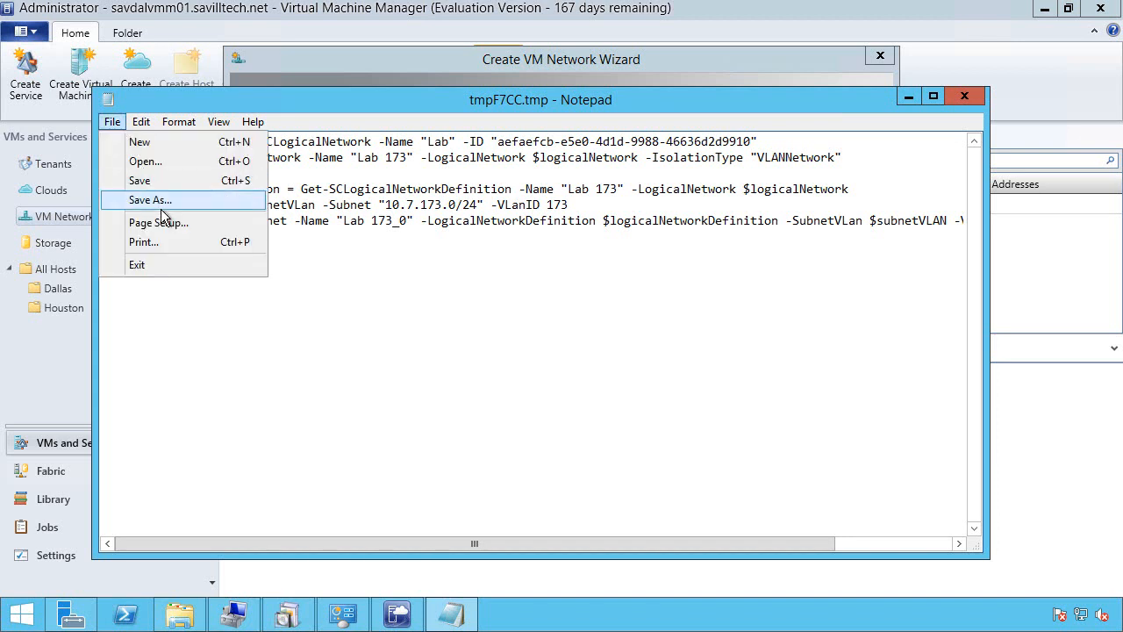
{"action": "left_click", "coordinate": [161, 209]}
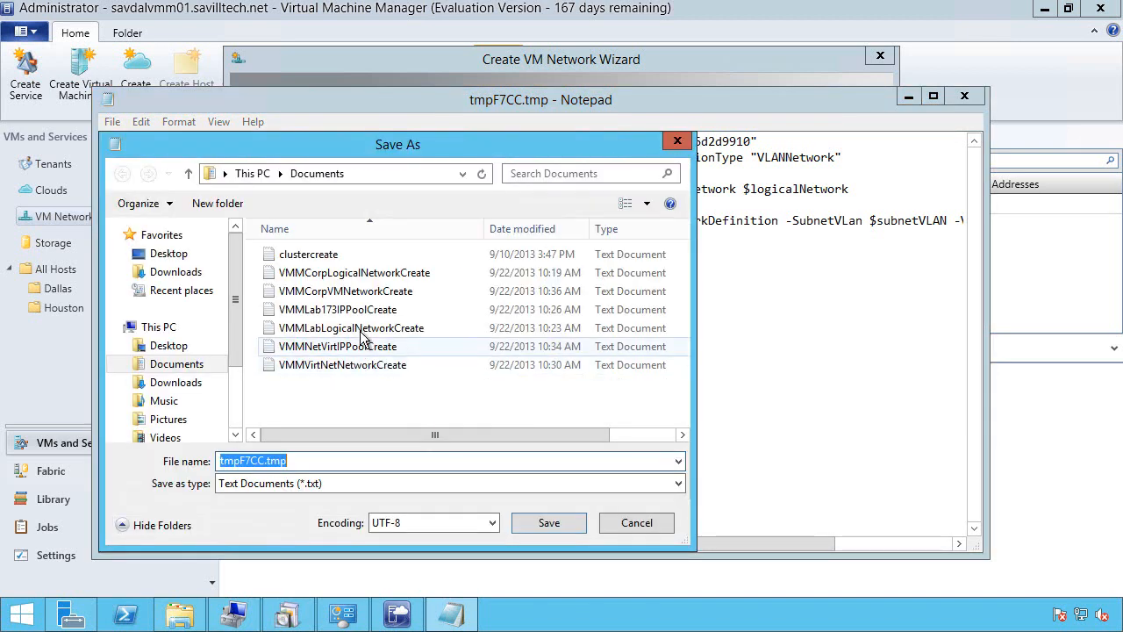
{"action": "left_click", "coordinate": [345, 290]}
{"action": "left_click", "coordinate": [276, 463]}
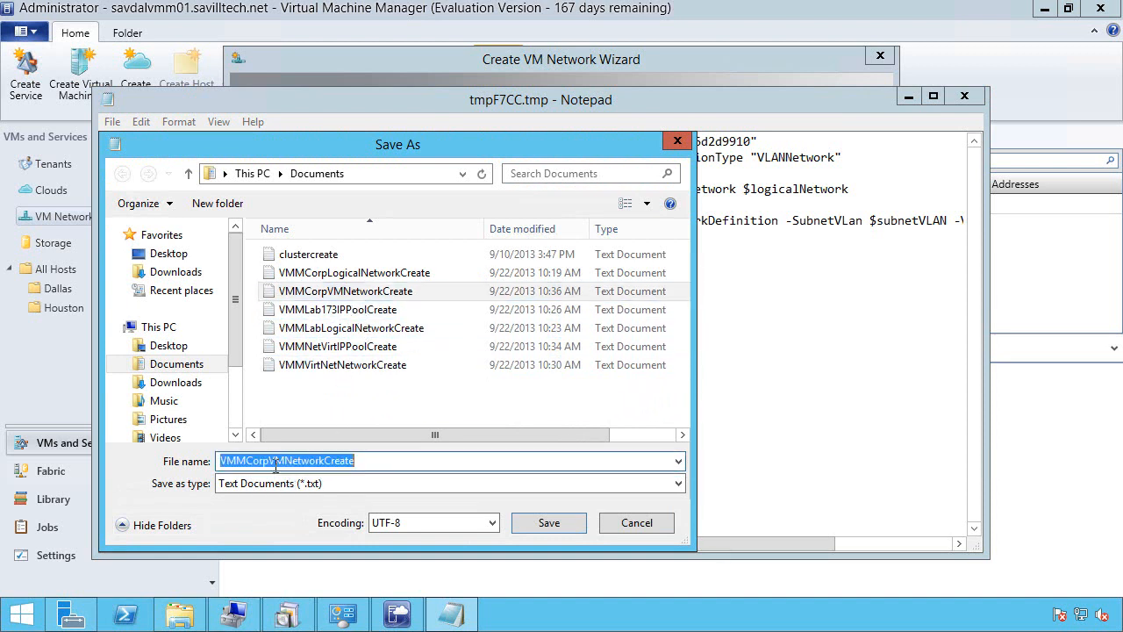
{"action": "left_click", "coordinate": [276, 465]}
{"action": "key", "text": "BackSpace"}
{"action": "key", "text": "BackSpace"}
{"action": "key", "text": "BackSpace"}
{"action": "key", "text": "BackSpace"}
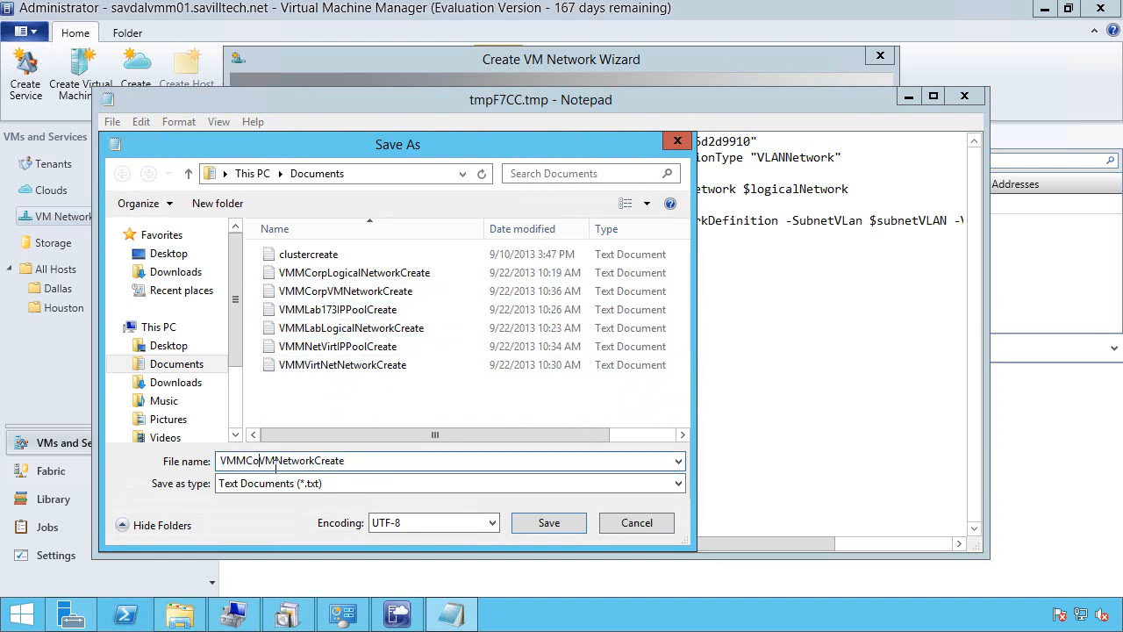
{"action": "type", "text": "Lab173"}
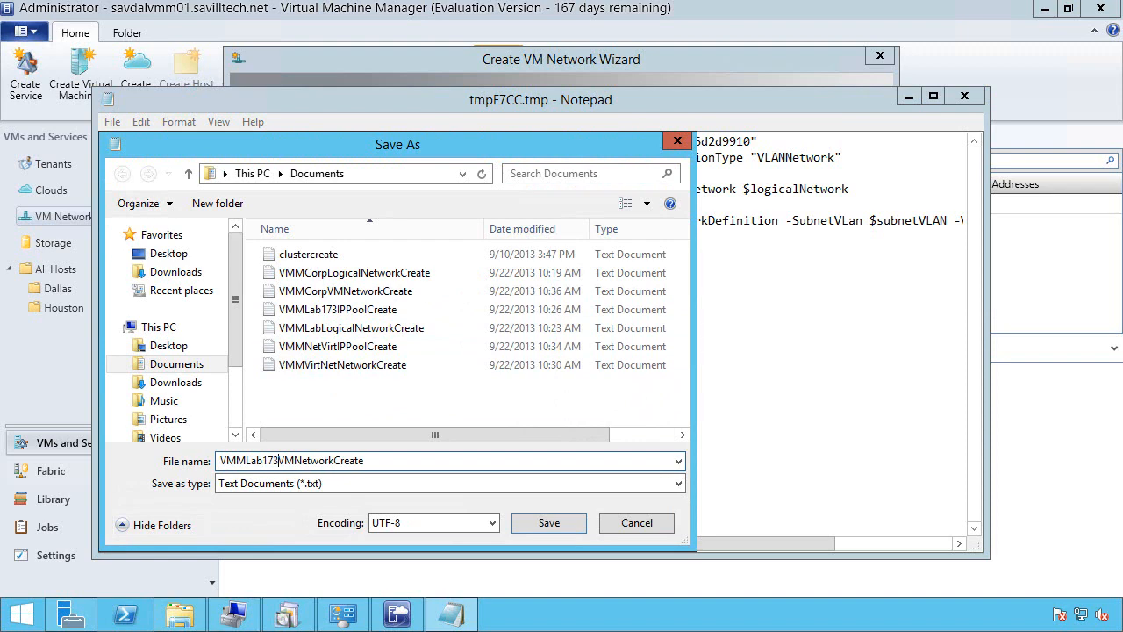
{"action": "left_click", "coordinate": [581, 530]}
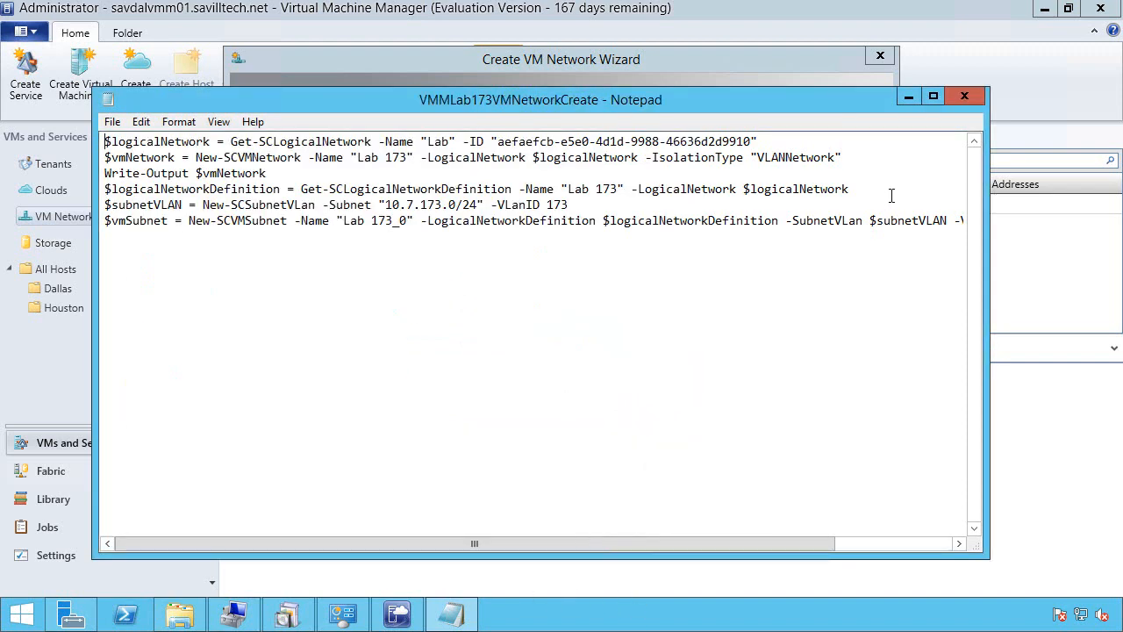
{"action": "left_click", "coordinate": [964, 97]}
{"action": "left_click", "coordinate": [773, 527]}
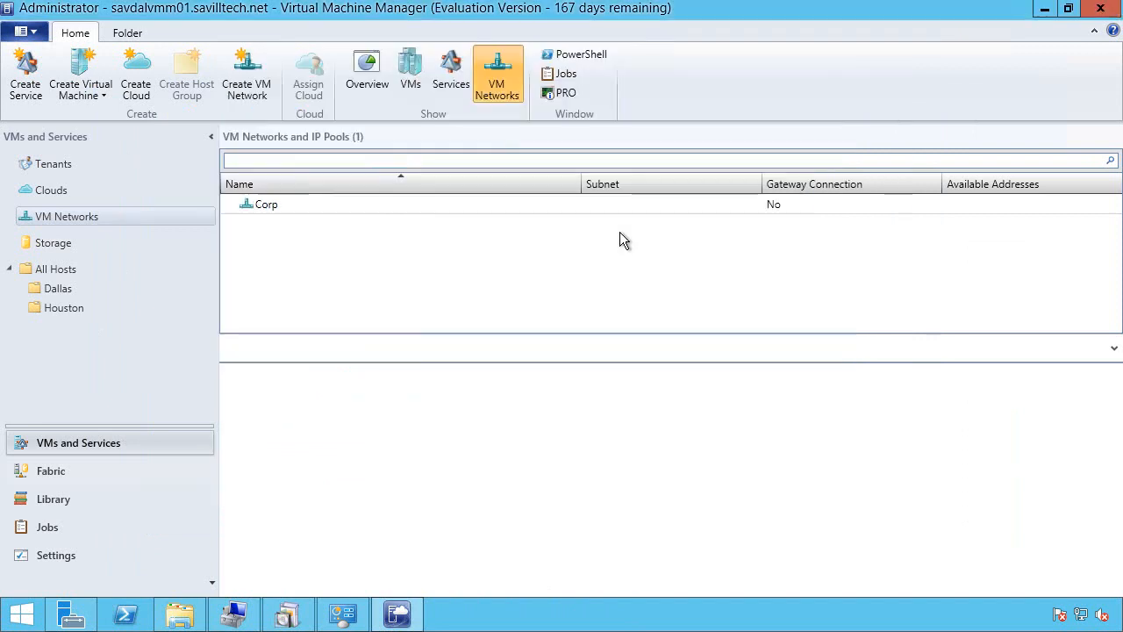
Step: Start another VM network named "Lab 174" on the Lab logical network and proceed to the isolation options
{"action": "left_click", "coordinate": [256, 93]}
{"action": "left_click", "coordinate": [508, 190]}
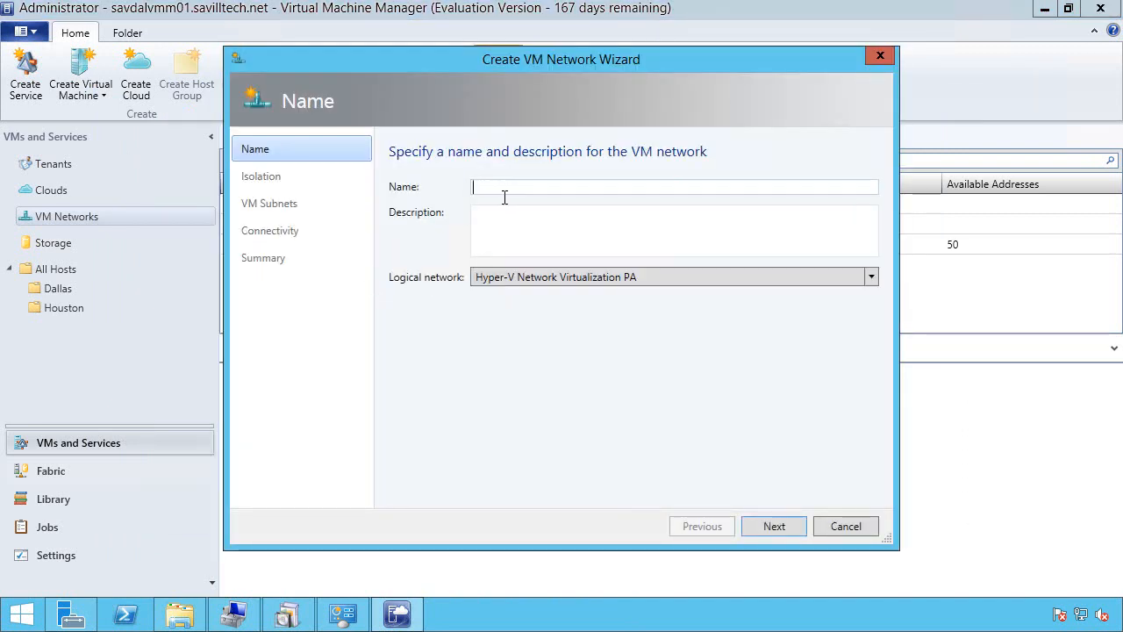
{"action": "type", "text": "Lab 174"}
{"action": "left_click", "coordinate": [582, 281]}
{"action": "left_click", "coordinate": [546, 316]}
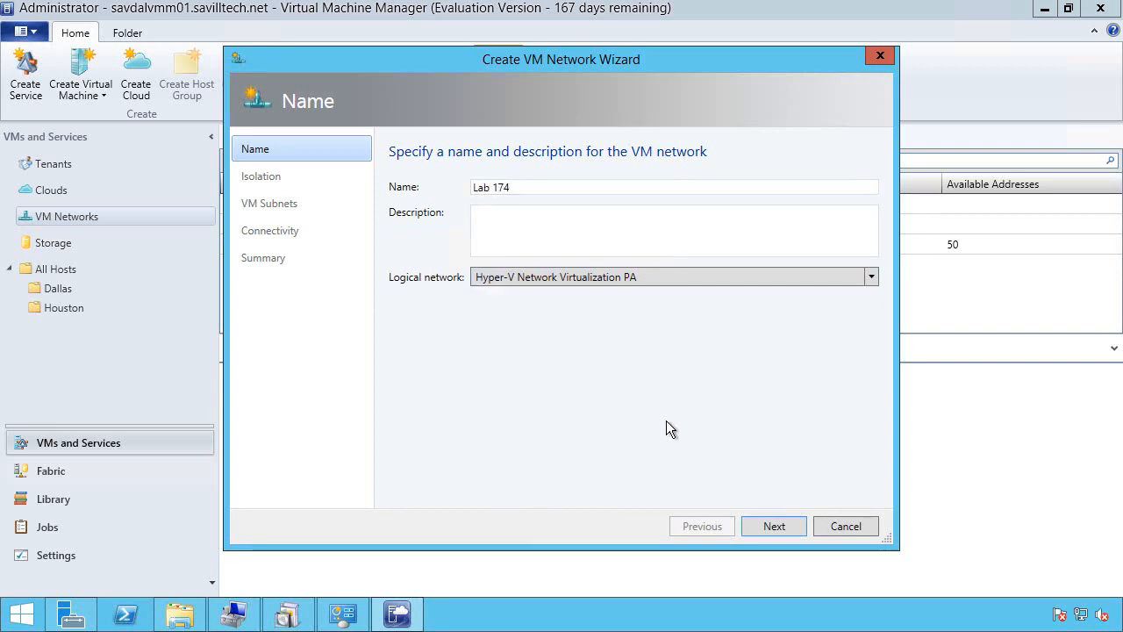
{"action": "left_click", "coordinate": [773, 527]}
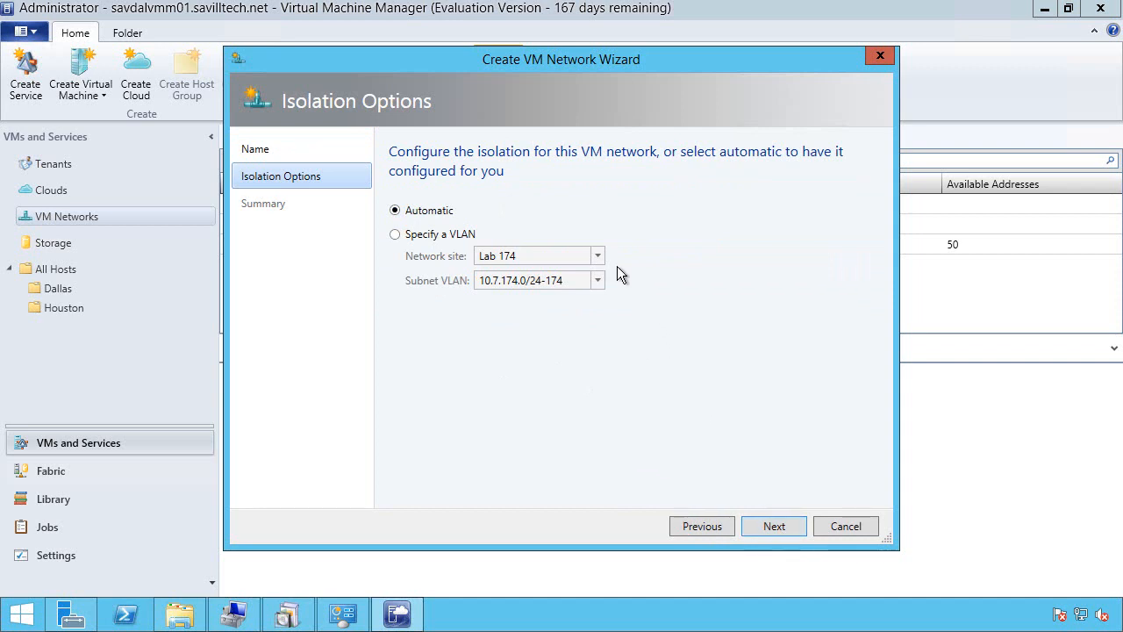
Step: Isolate the VM network by VLAN with site Lab 174 and subnet 10.7.174.0/24-174, and finish creating it
{"action": "left_click", "coordinate": [438, 234]}
{"action": "left_click", "coordinate": [597, 255]}
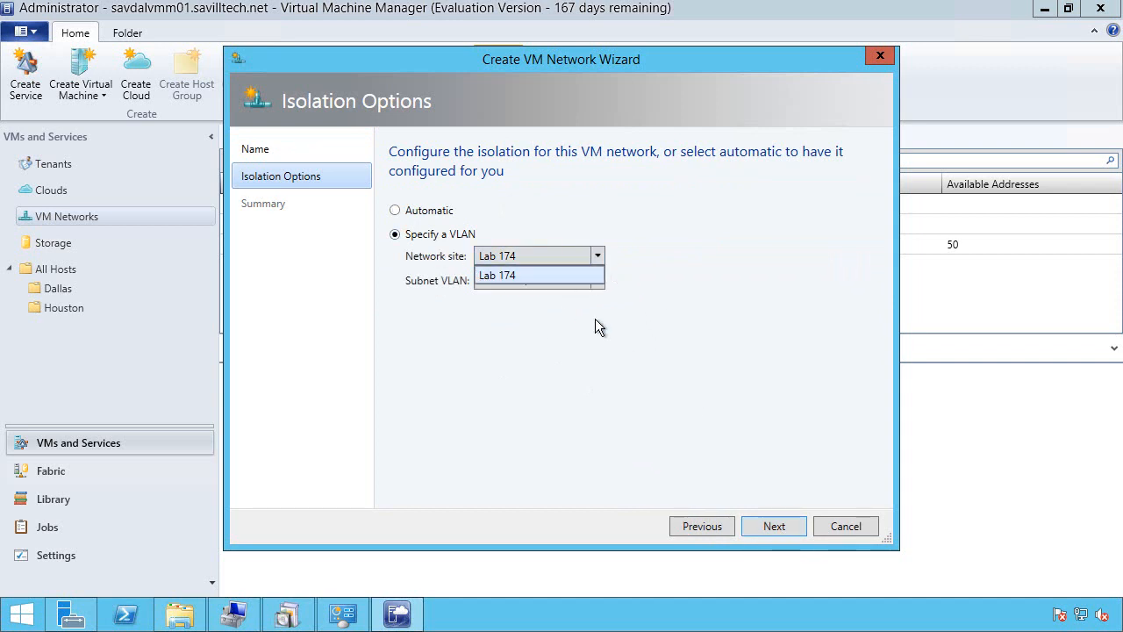
{"action": "left_click", "coordinate": [579, 275]}
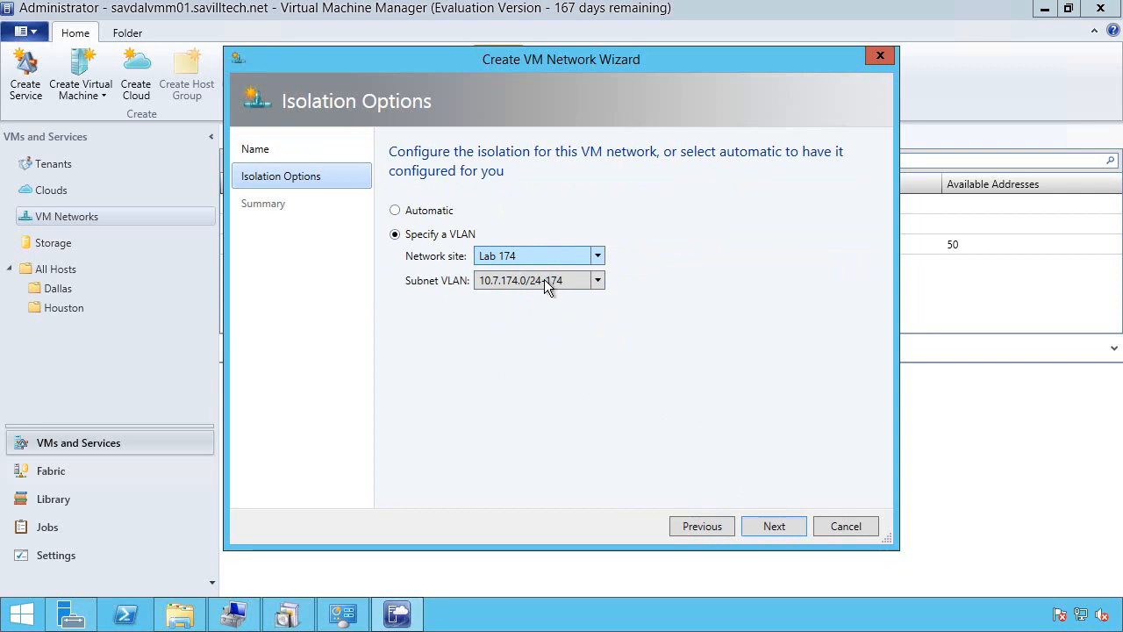
{"action": "left_click", "coordinate": [788, 531]}
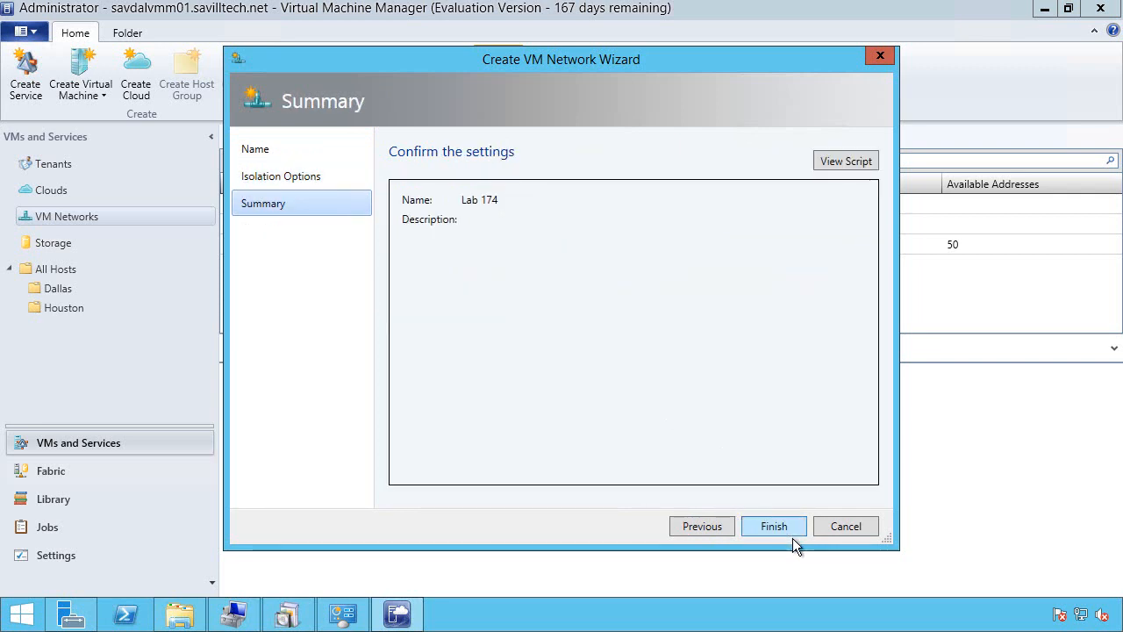
{"action": "left_click", "coordinate": [792, 536]}
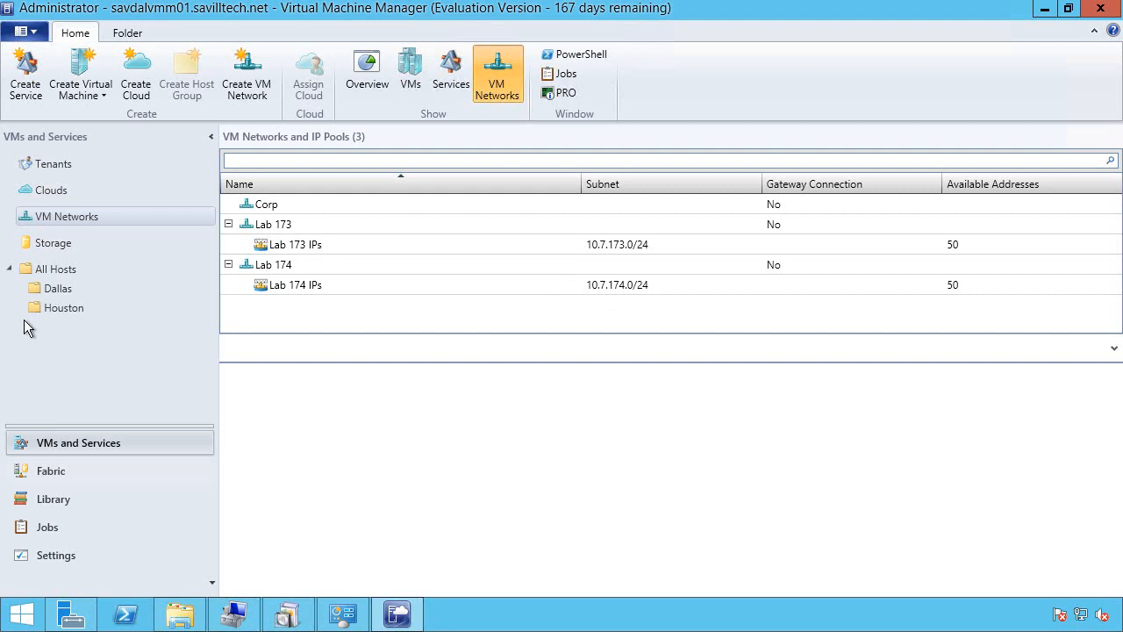
Step: Examine the offload, security and bandwidth settings of the Cluster port profile in Fabric, leaving them unmodified
{"action": "left_click", "coordinate": [69, 479]}
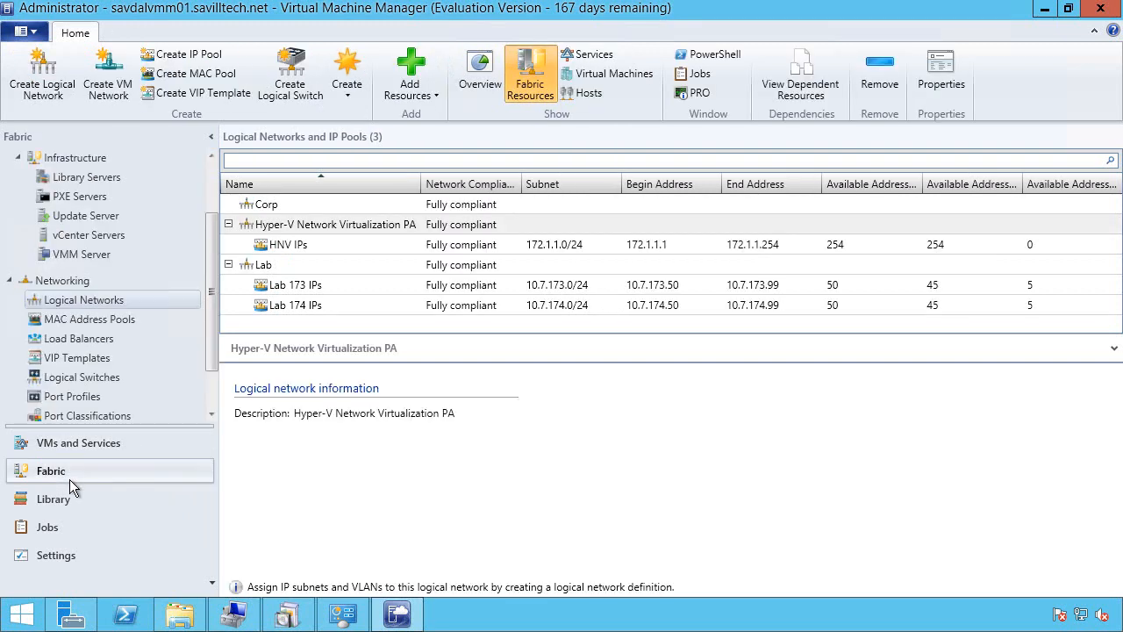
{"action": "scroll", "coordinate": [225, 325], "scroll_direction": "down", "scroll_amount": 1}
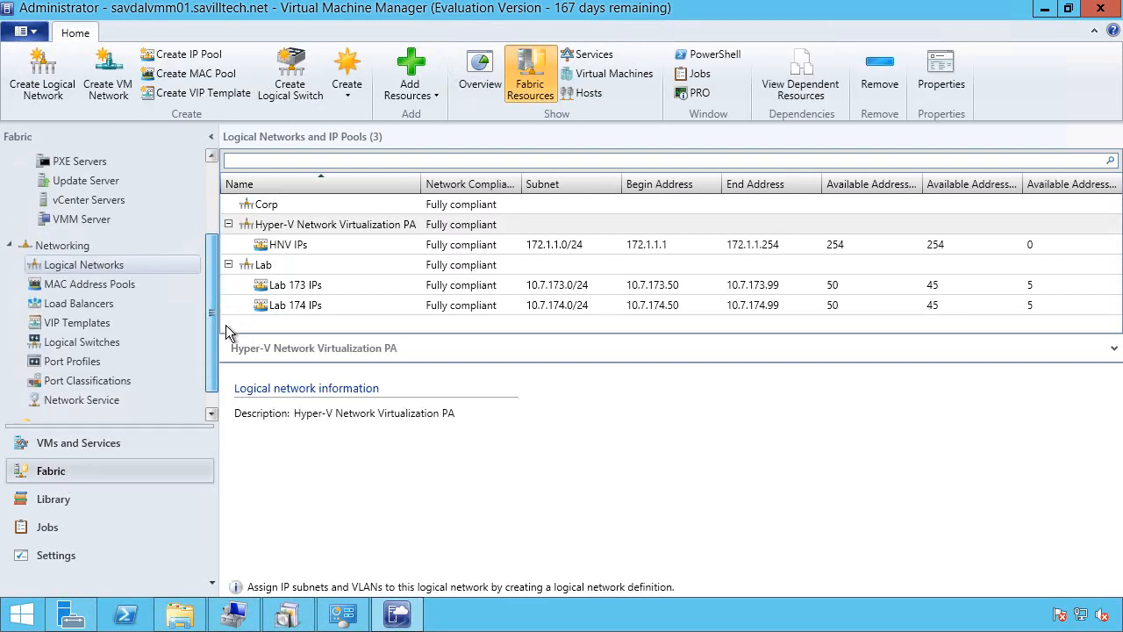
{"action": "left_click", "coordinate": [101, 359]}
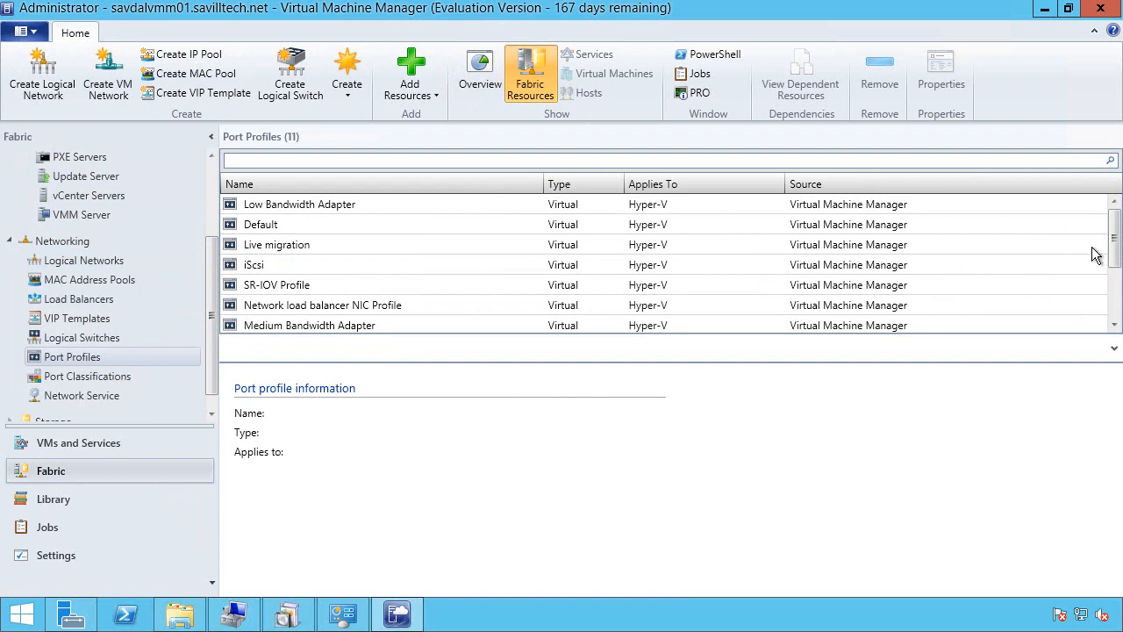
{"action": "left_click_drag", "start_coordinate": [1114, 250], "coordinate": [1114, 291]}
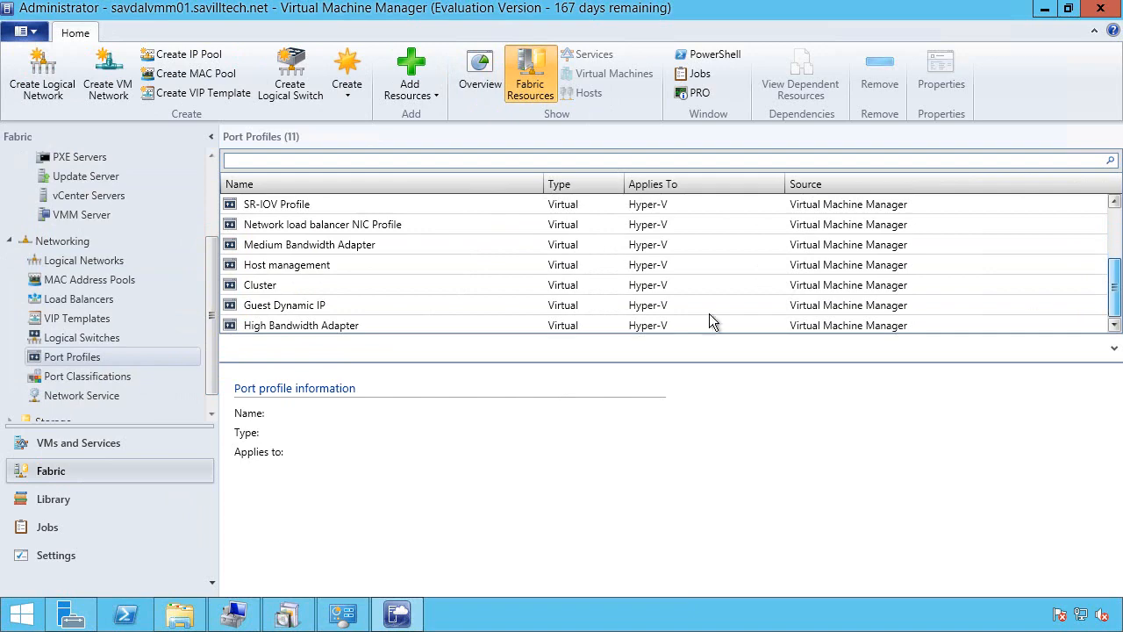
{"action": "double_click", "coordinate": [268, 286]}
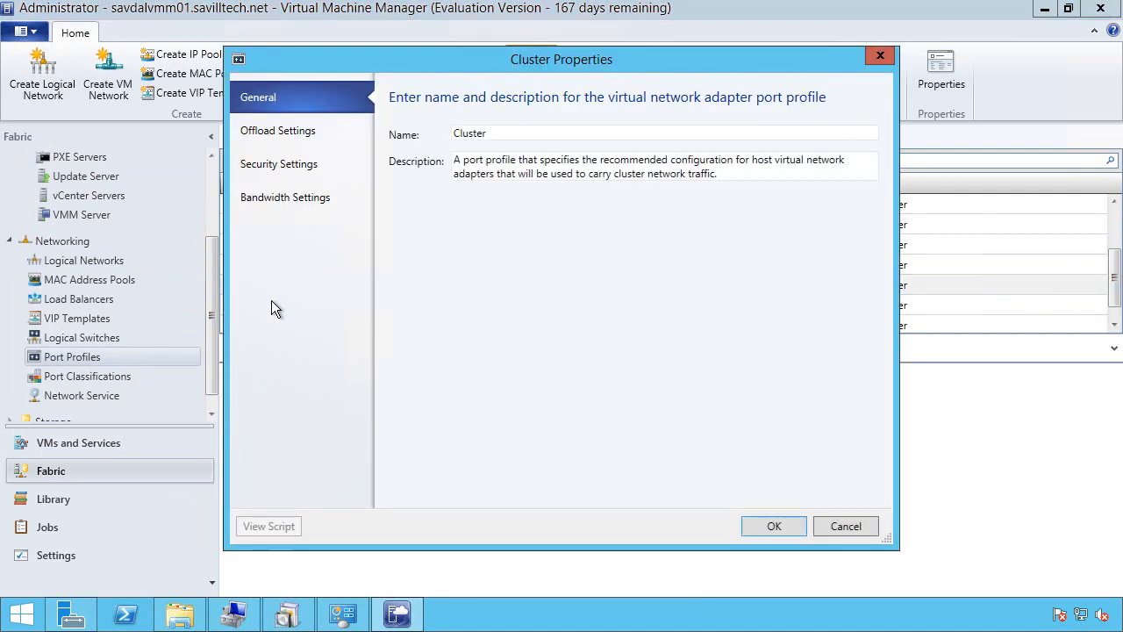
{"action": "left_click", "coordinate": [303, 135]}
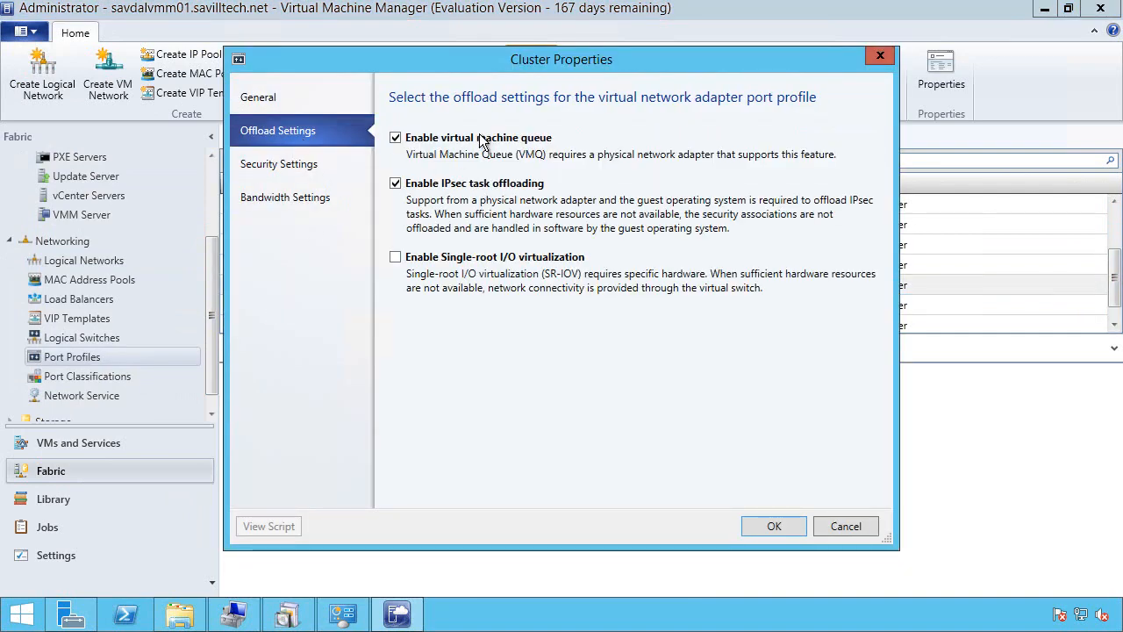
{"action": "left_click", "coordinate": [314, 175]}
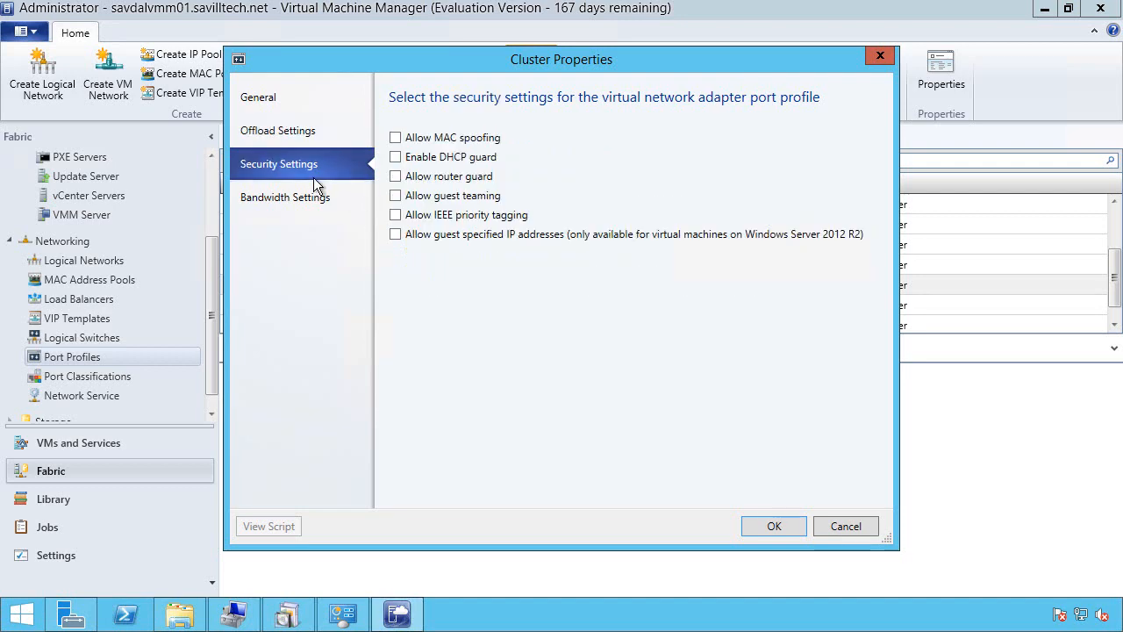
{"action": "left_click", "coordinate": [311, 209]}
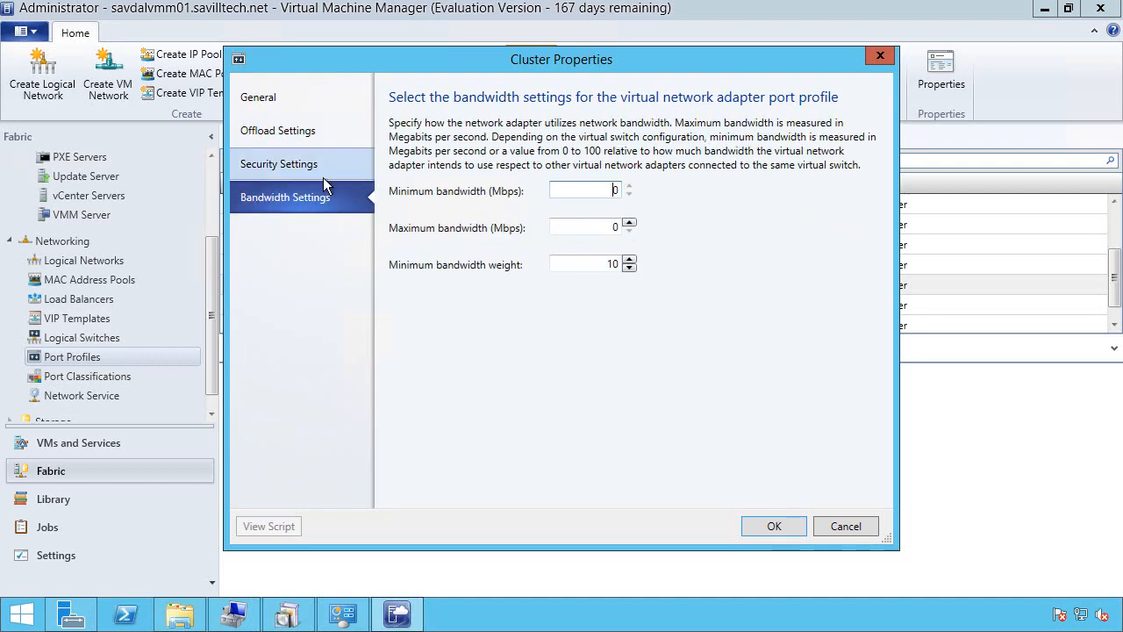
{"action": "left_click", "coordinate": [864, 539]}
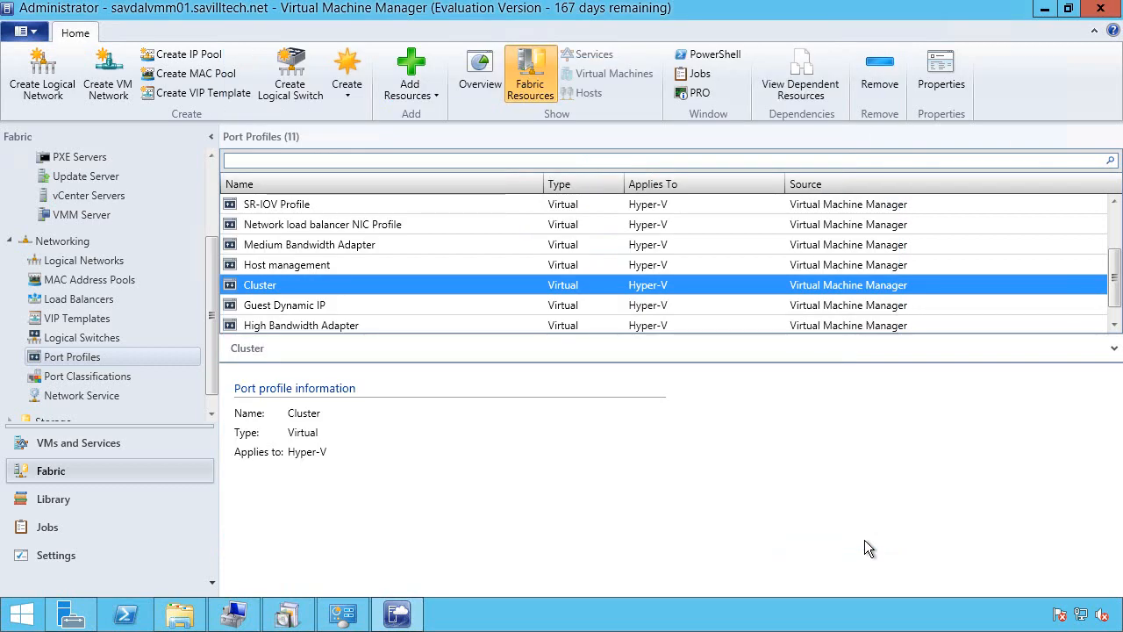
Step: Inspect the bandwidth and security settings of the Guest Dynamic IP port profile and look through the remaining profiles
{"action": "double_click", "coordinate": [318, 314]}
{"action": "left_click", "coordinate": [292, 192]}
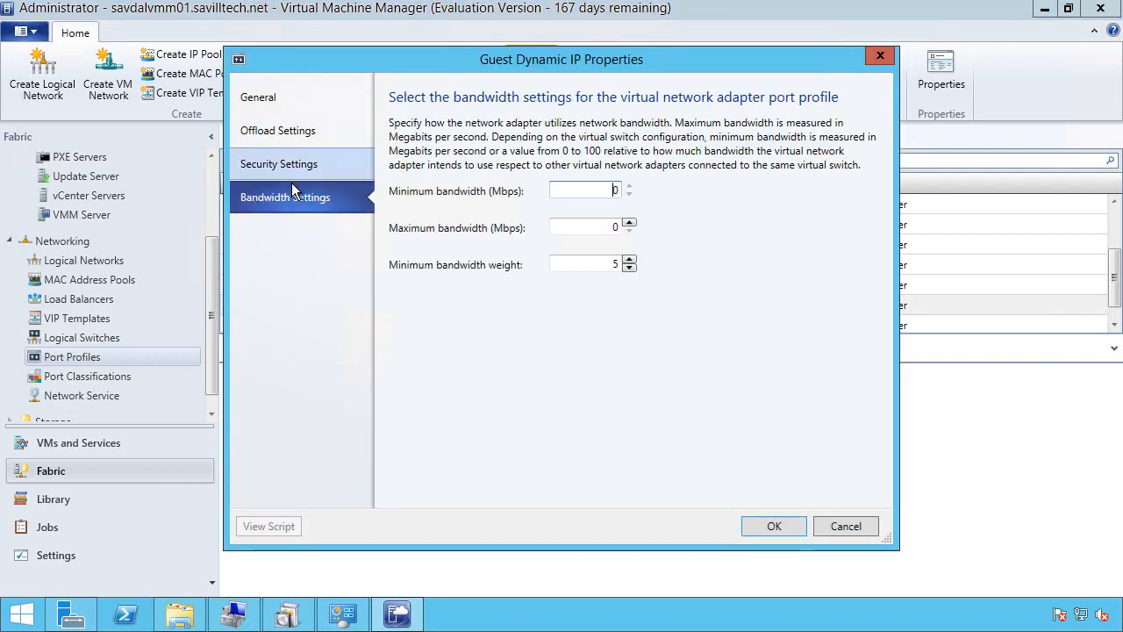
{"action": "left_click", "coordinate": [291, 175]}
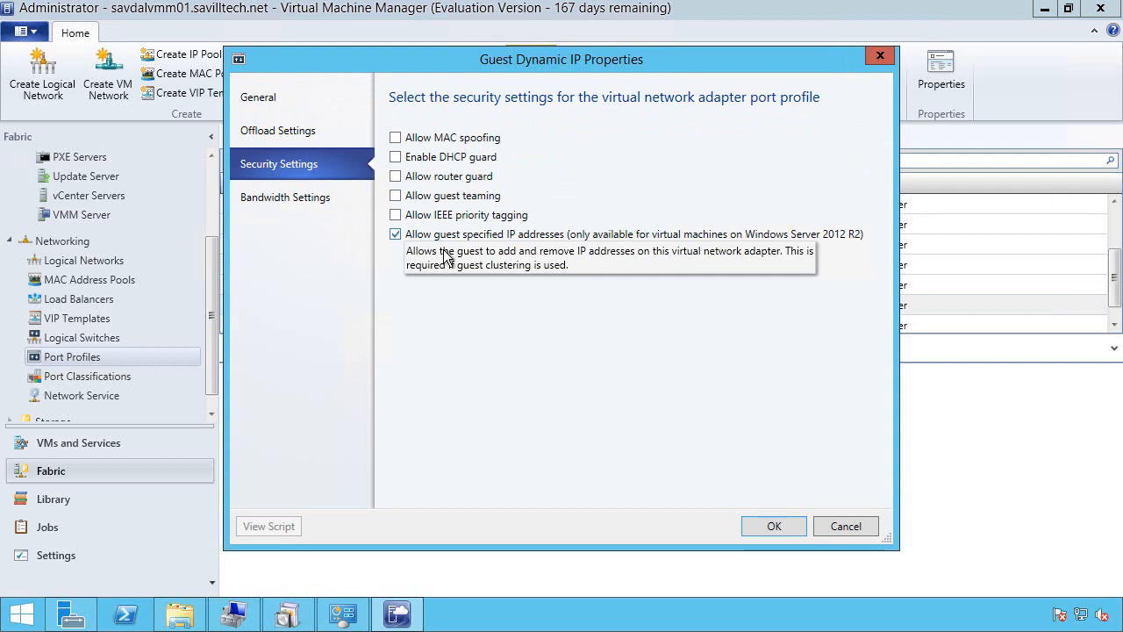
{"action": "left_click", "coordinate": [846, 526]}
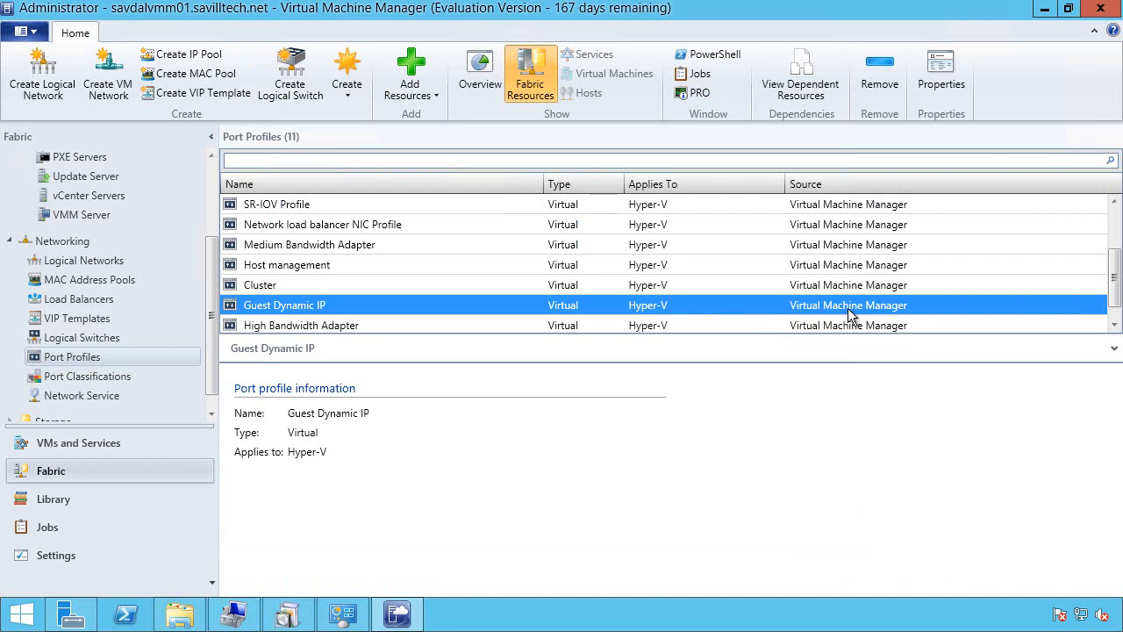
{"action": "scroll", "coordinate": [1115, 303], "scroll_direction": "down", "scroll_amount": 1}
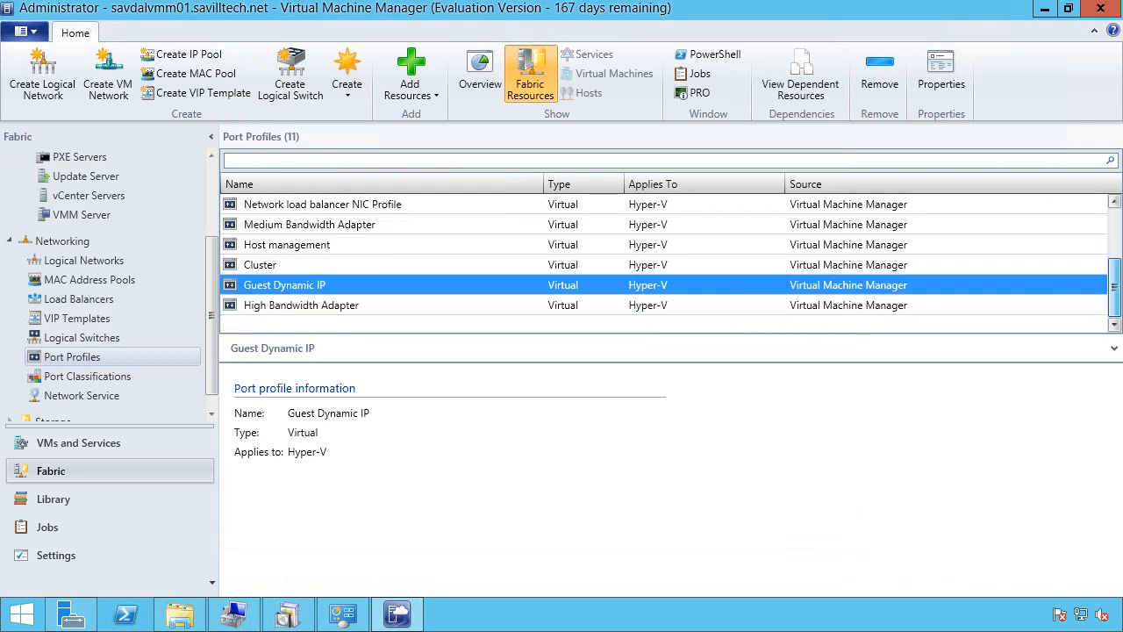
{"action": "scroll", "coordinate": [663, 263], "scroll_direction": "up", "scroll_amount": 2}
{"action": "scroll", "coordinate": [354, 305], "scroll_direction": "down", "scroll_amount": 2}
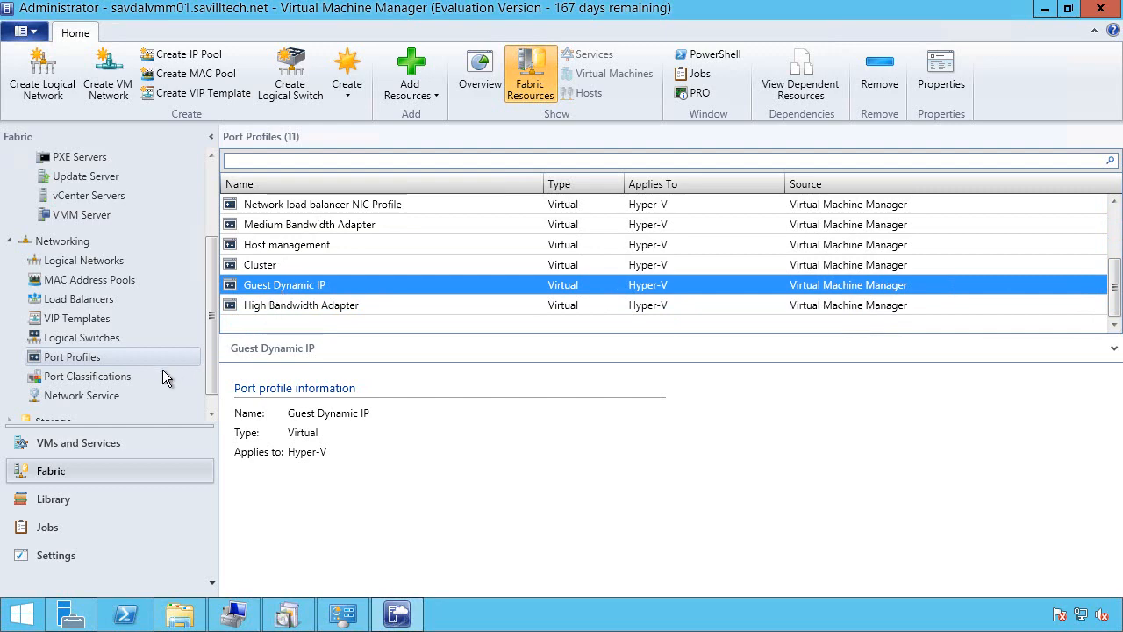
Step: Review the port classifications, including High bandwidth and Medium bandwidth, and return to the port profiles
{"action": "left_click", "coordinate": [112, 386]}
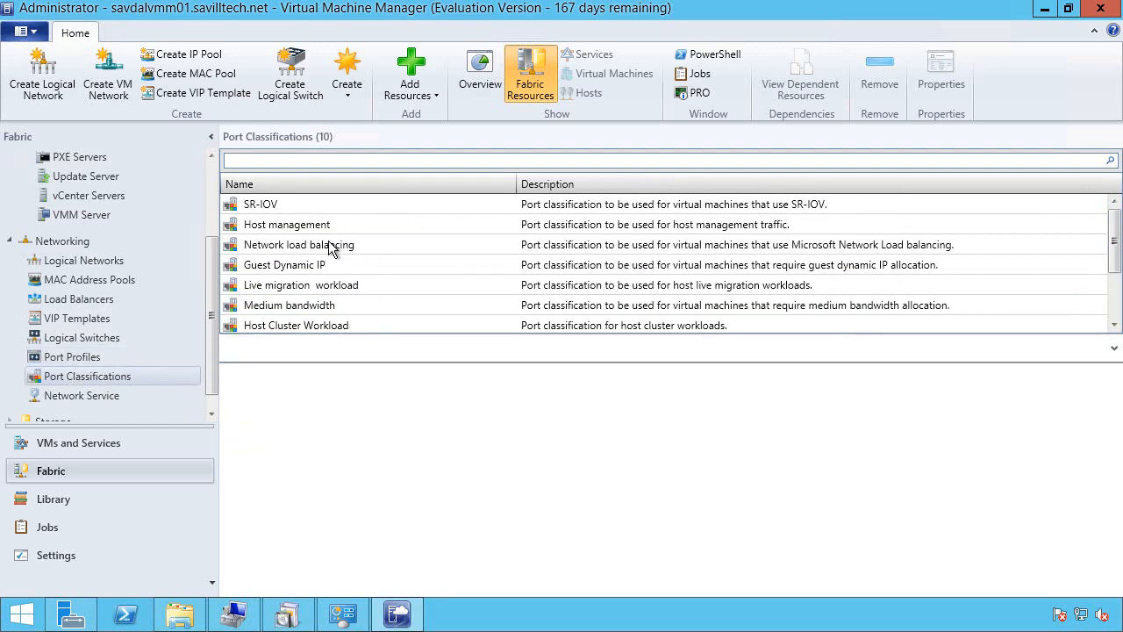
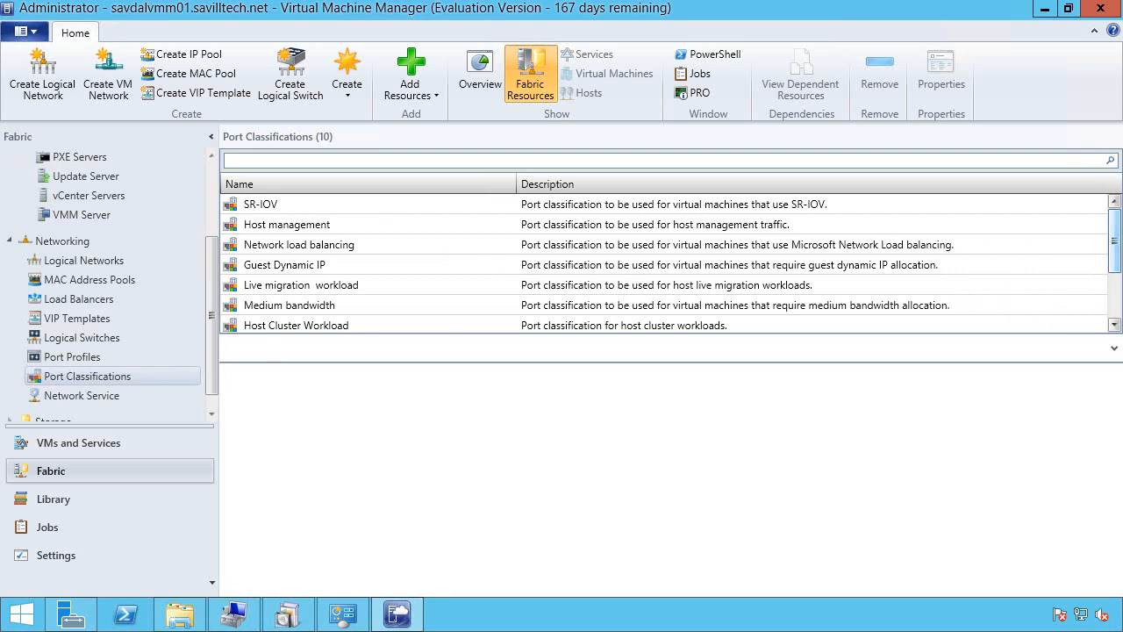
{"action": "scroll", "coordinate": [272, 321], "scroll_direction": "down", "scroll_amount": 2}
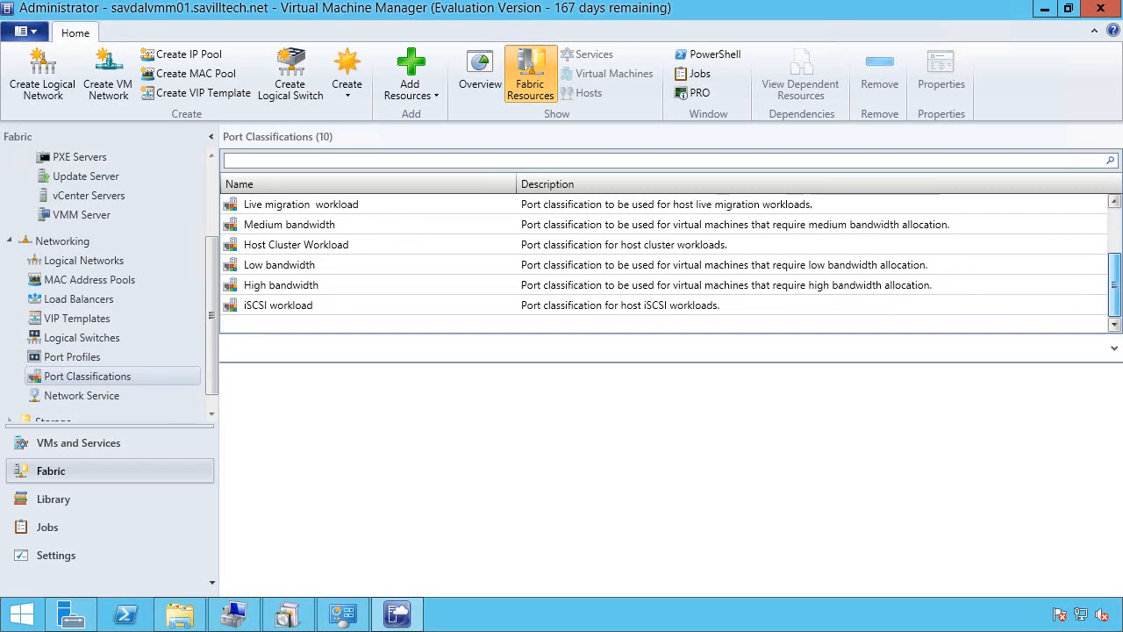
{"action": "left_click", "coordinate": [279, 293]}
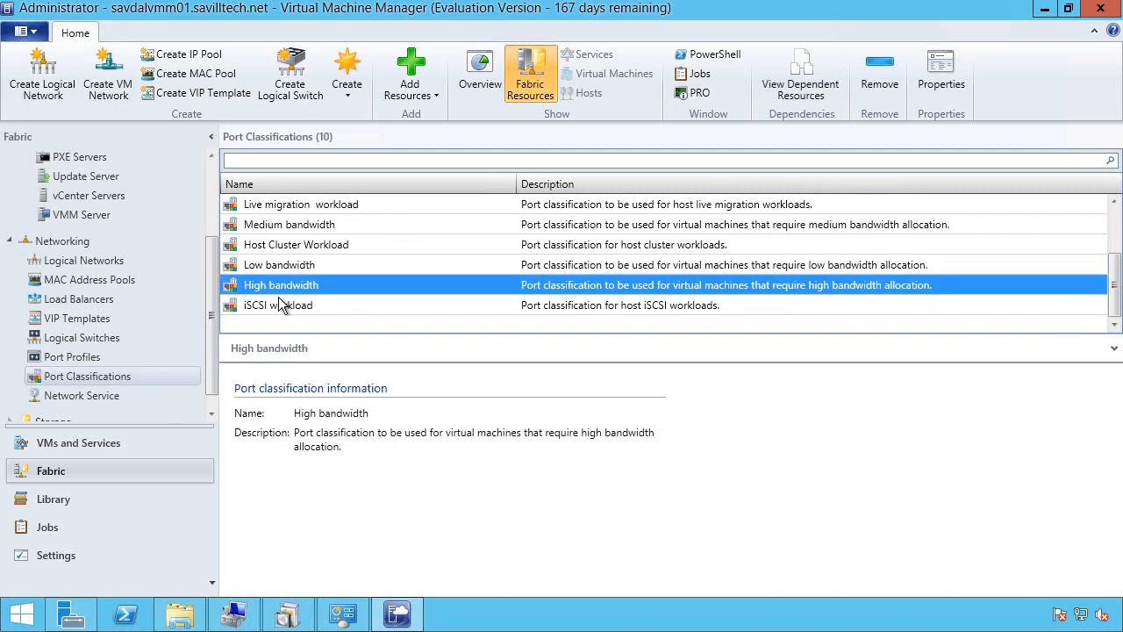
{"action": "left_click", "coordinate": [307, 232]}
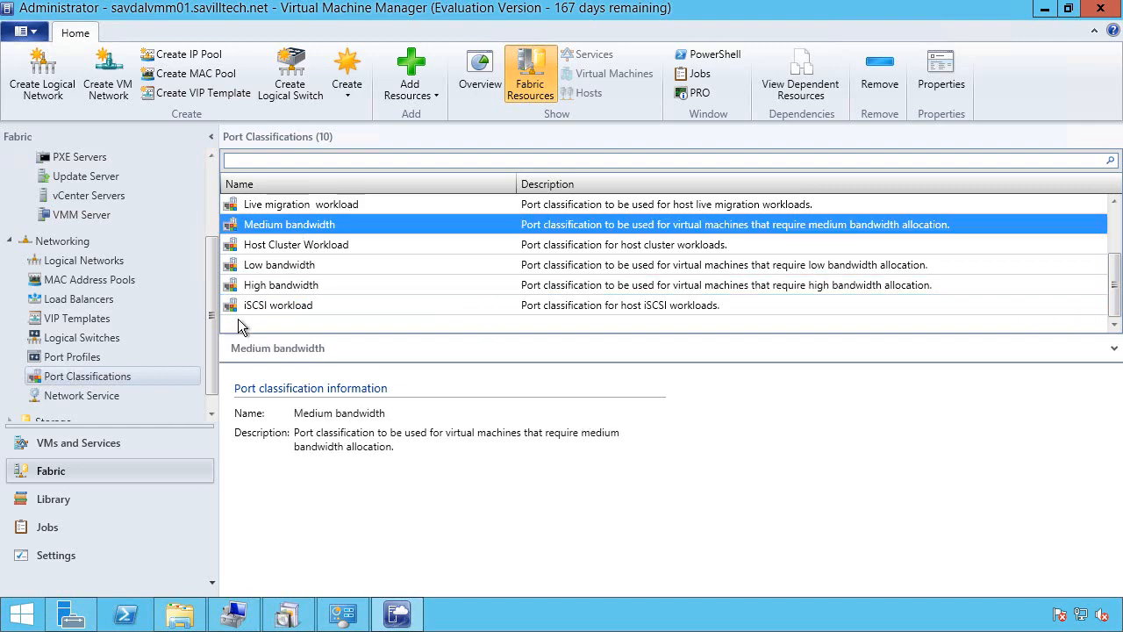
{"action": "left_click", "coordinate": [77, 358]}
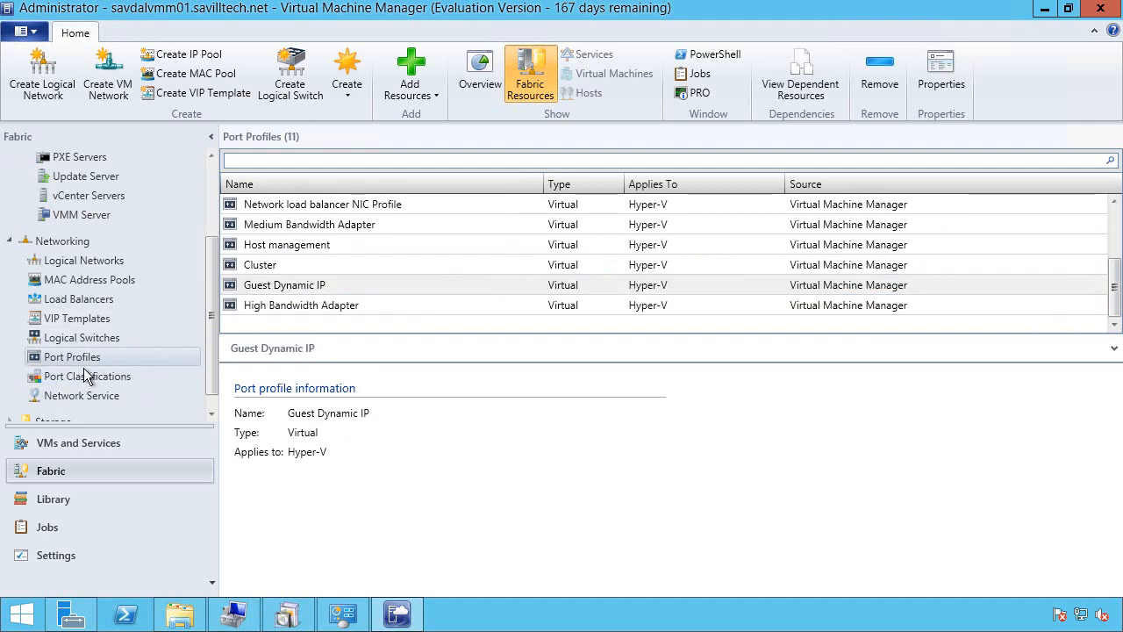
{"action": "left_click", "coordinate": [327, 313]}
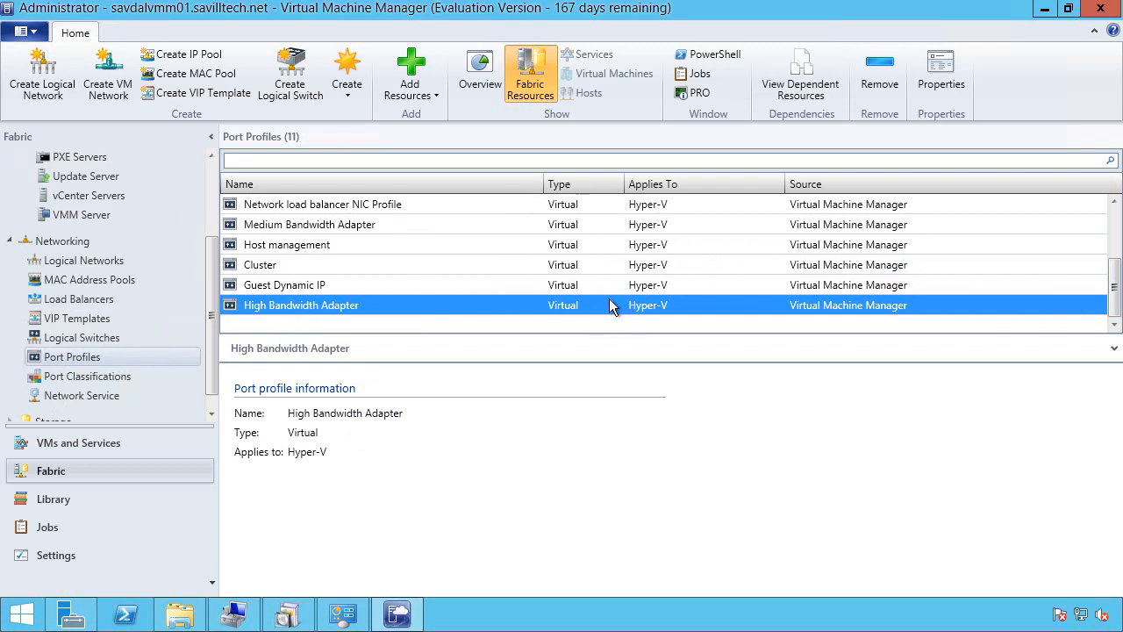
{"action": "key", "text": "Up"}
{"action": "key", "text": "Up"}
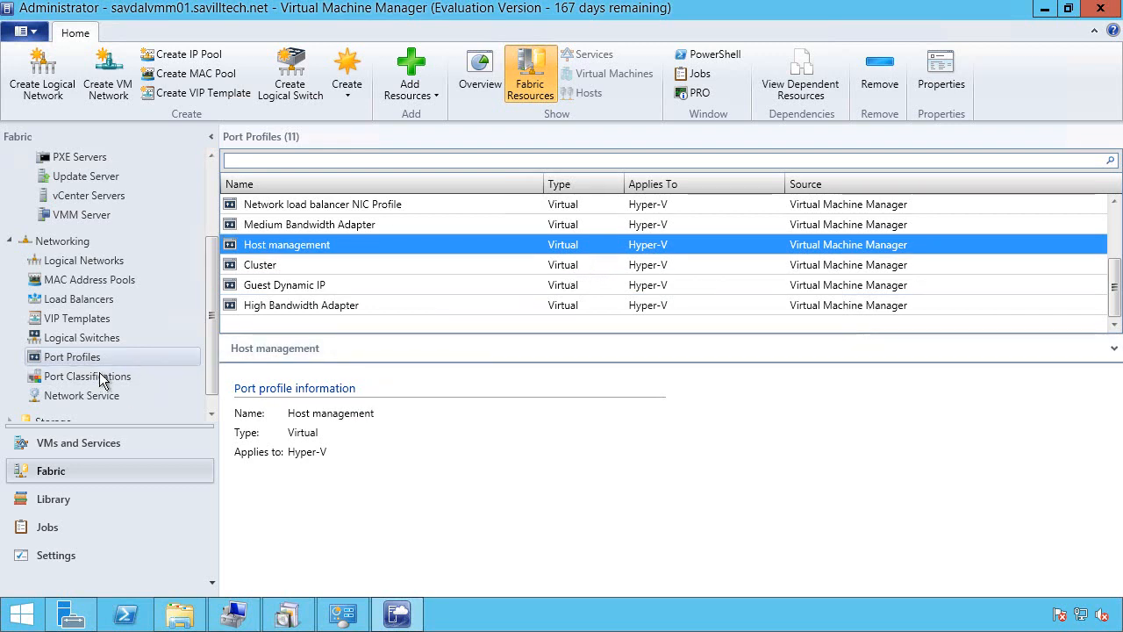
Step: Start a Hyper-V uplink port profile named Trunk Port, with Dynamic load balancing and Switch Independent teaming
{"action": "right_click", "coordinate": [101, 377]}
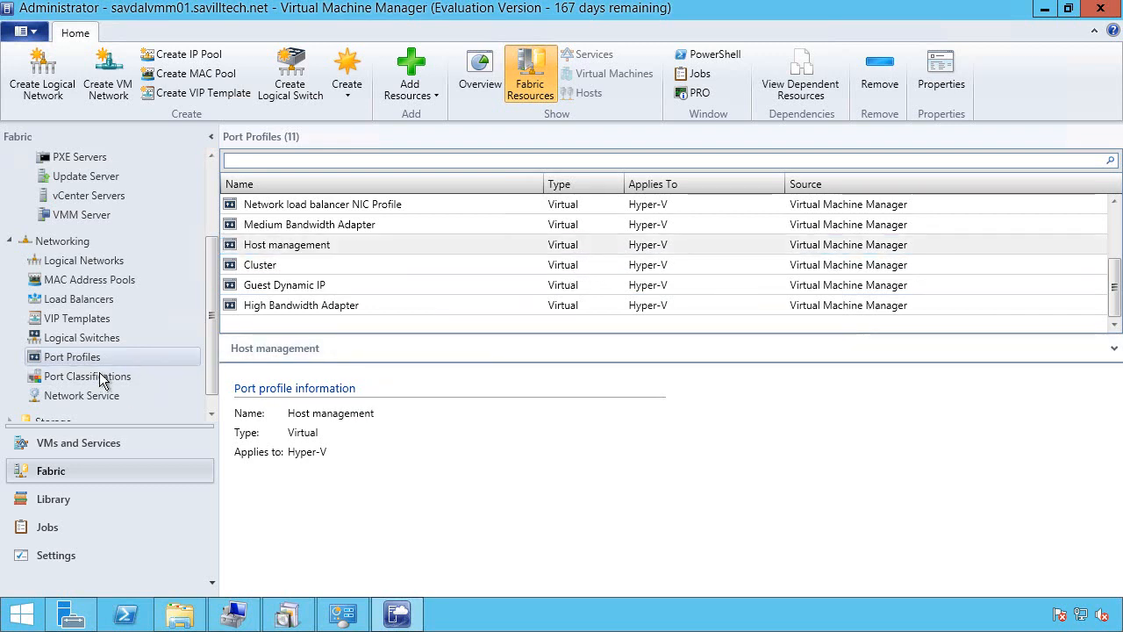
{"action": "left_click", "coordinate": [151, 383]}
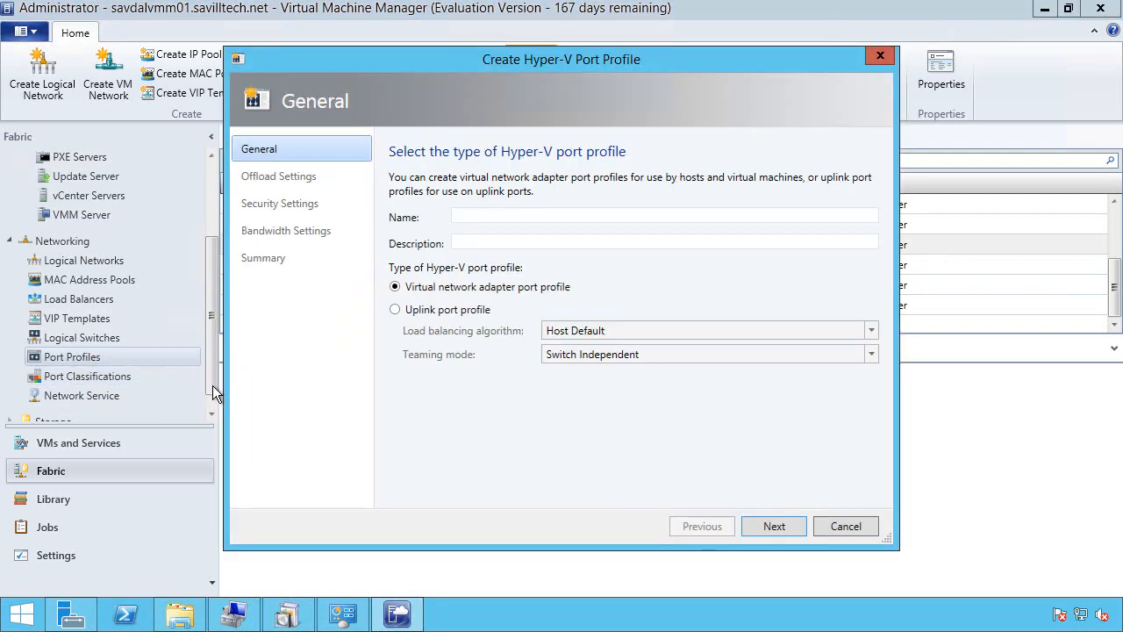
{"action": "left_click", "coordinate": [447, 320]}
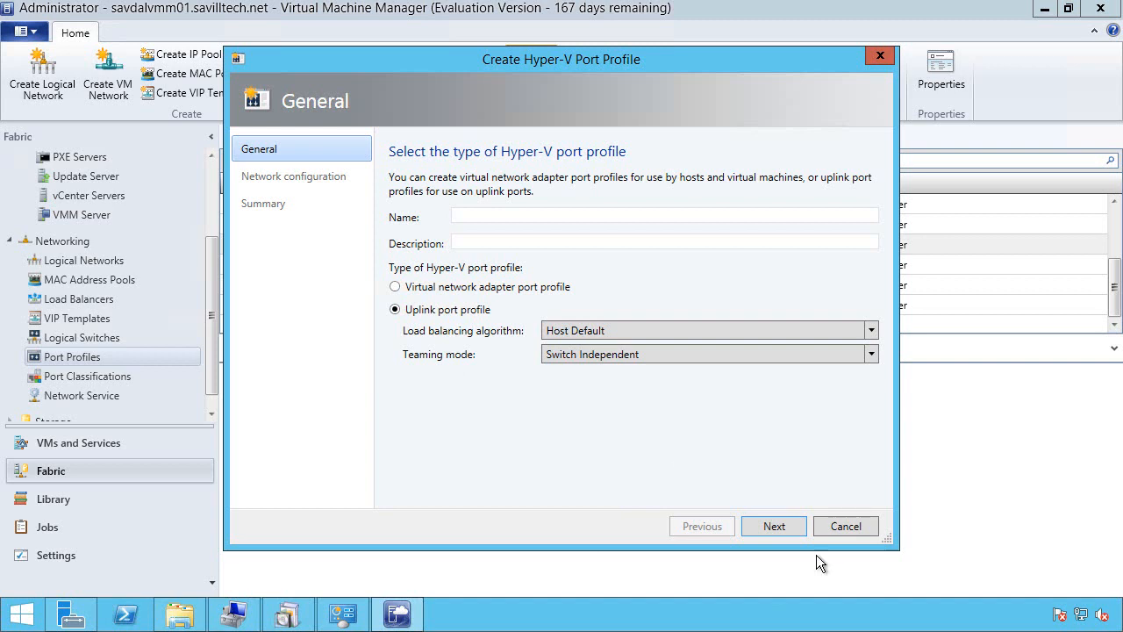
{"action": "left_click", "coordinate": [494, 220]}
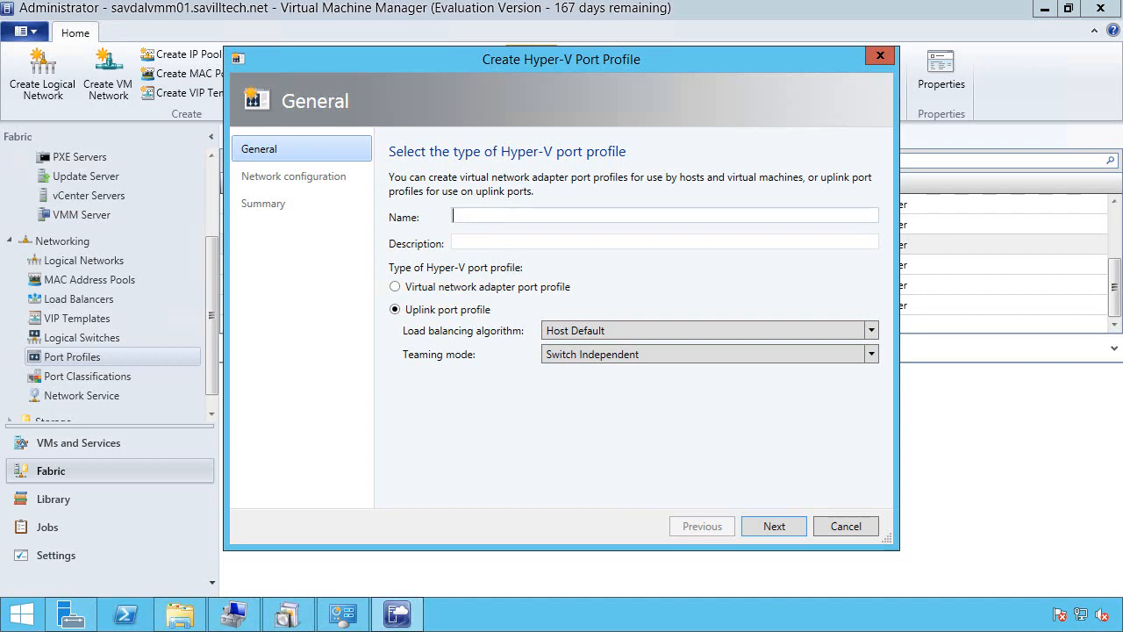
{"action": "type", "text": "Trunk Port"}
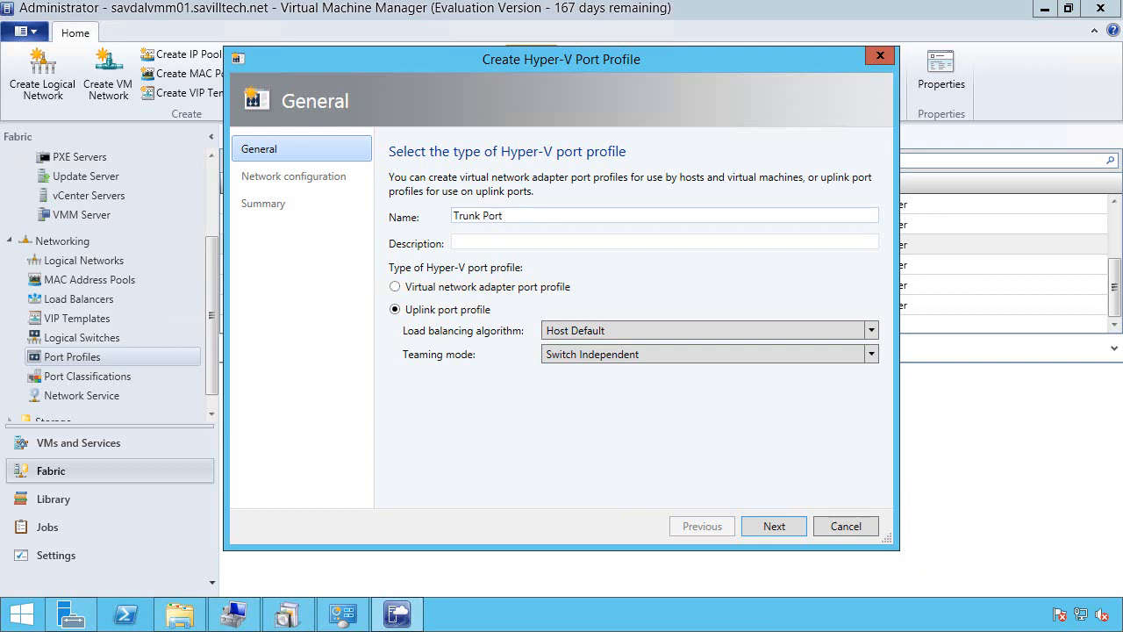
{"action": "left_click", "coordinate": [630, 337]}
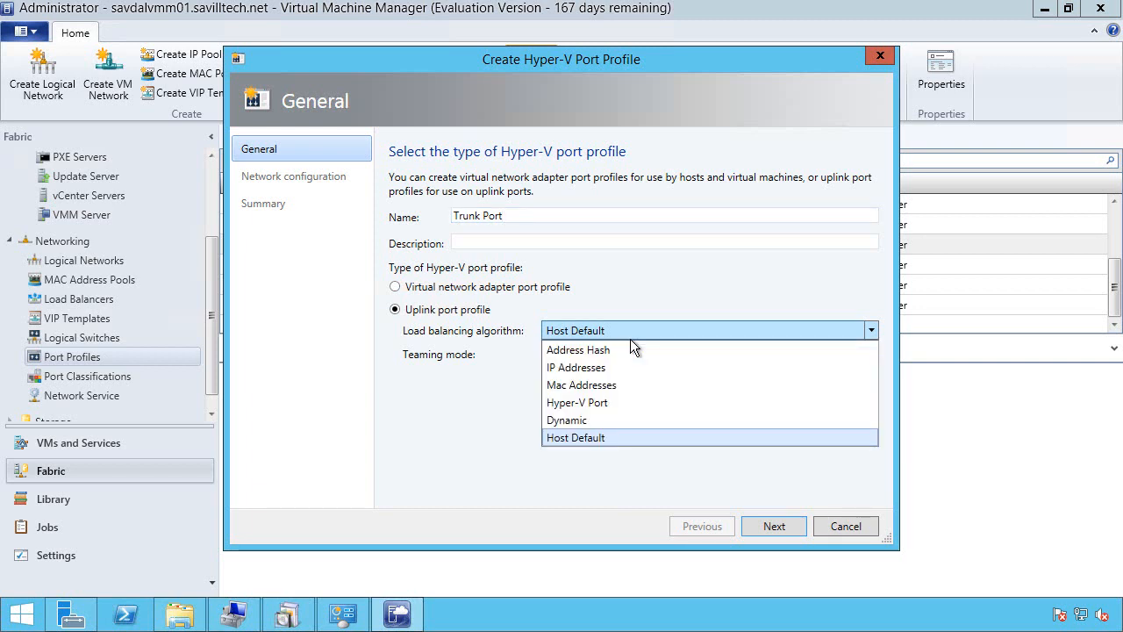
{"action": "left_click", "coordinate": [584, 420]}
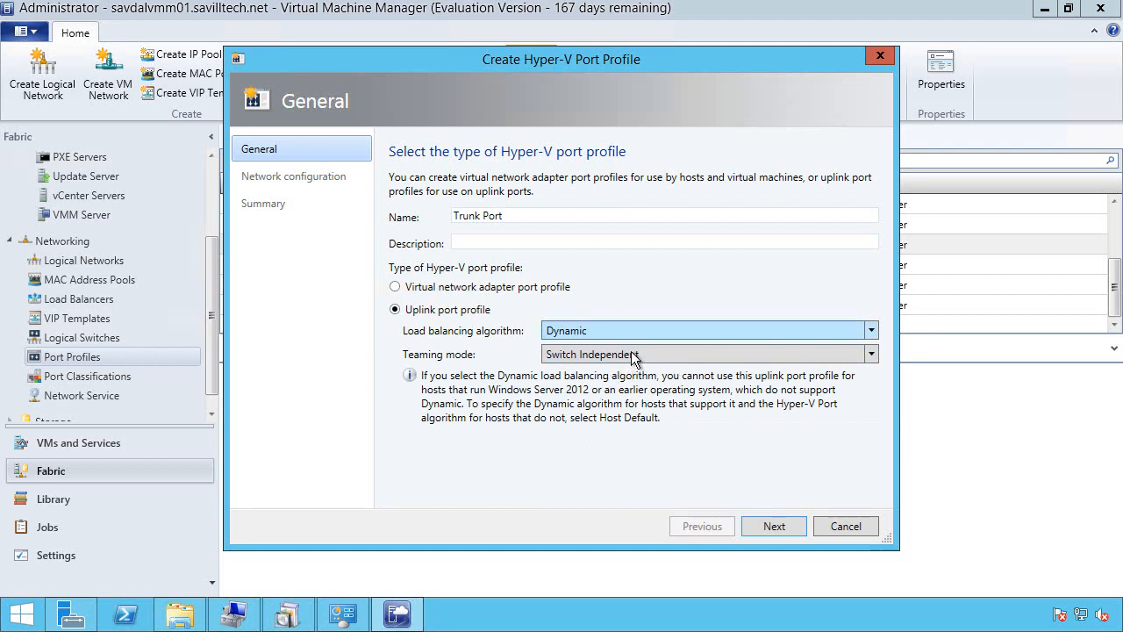
{"action": "left_click", "coordinate": [783, 535]}
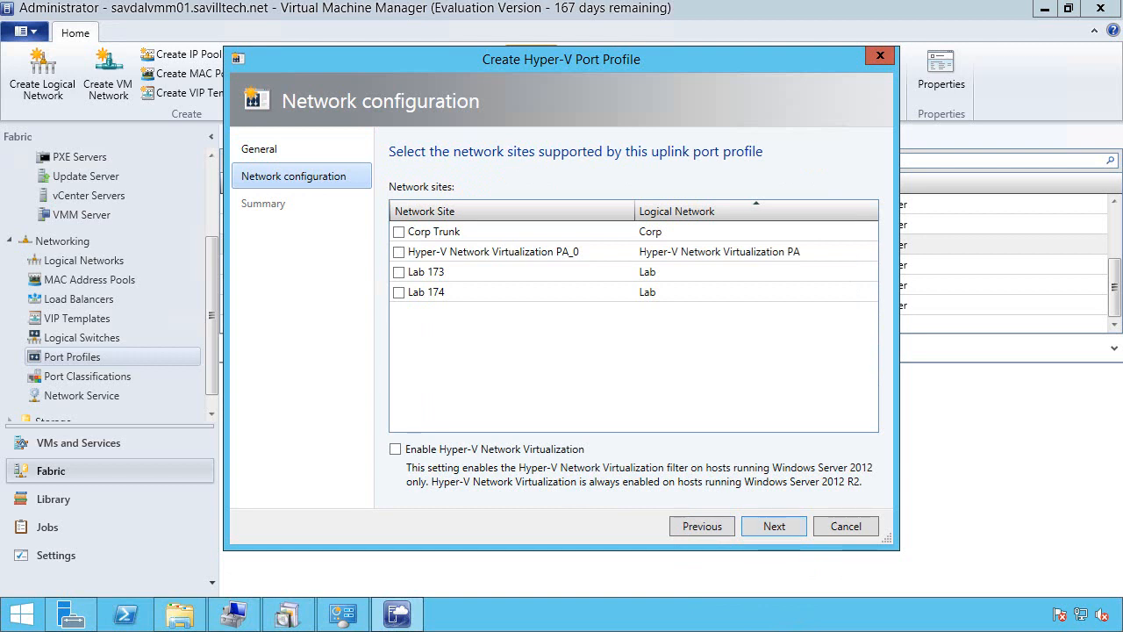
Step: Include the Corp Trunk, Hyper-V Network Virtualization PA_0, Lab 173 and Lab 174 sites in the uplink profile, and enable Hyper-V Network Virtualization
{"action": "left_click", "coordinate": [399, 233]}
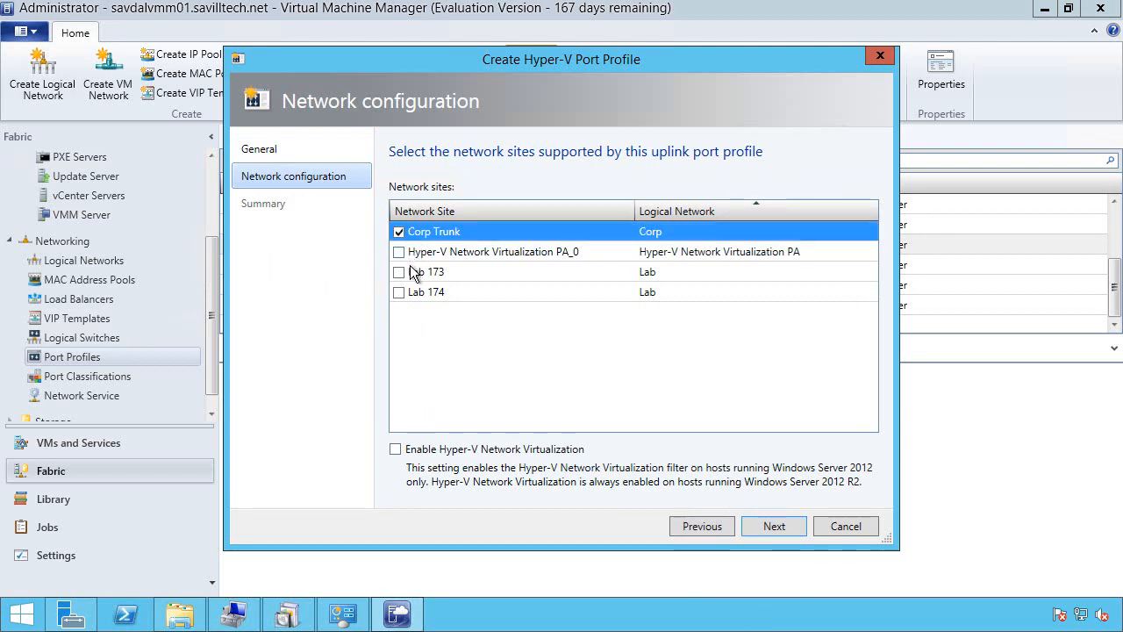
{"action": "left_click", "coordinate": [399, 252]}
{"action": "left_click", "coordinate": [399, 272]}
{"action": "left_click", "coordinate": [399, 292]}
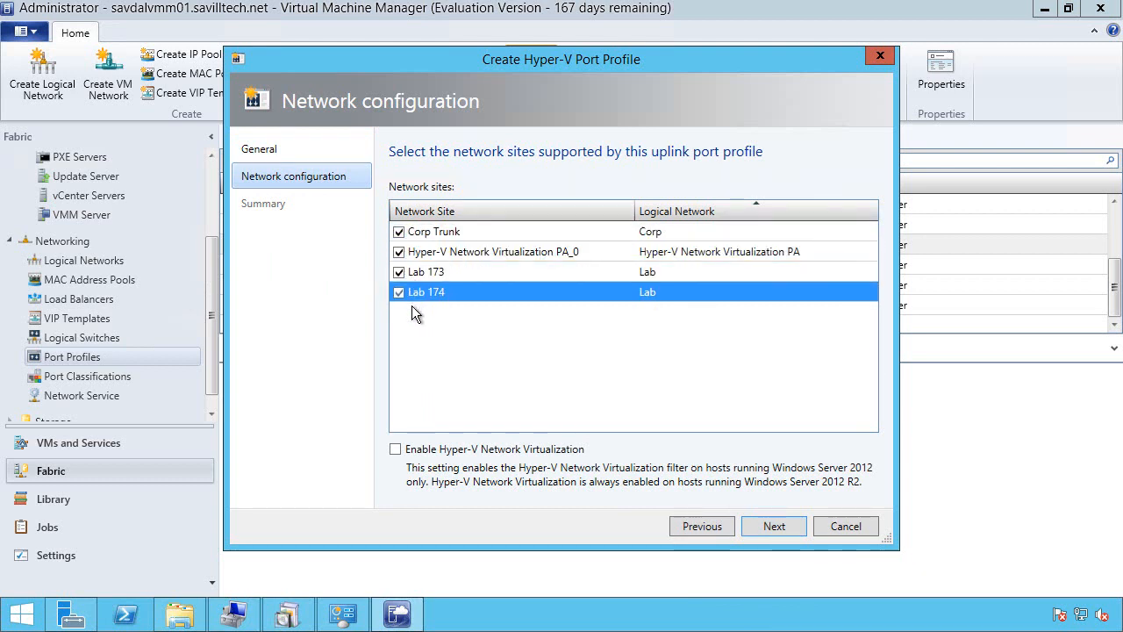
{"action": "left_click", "coordinate": [407, 453]}
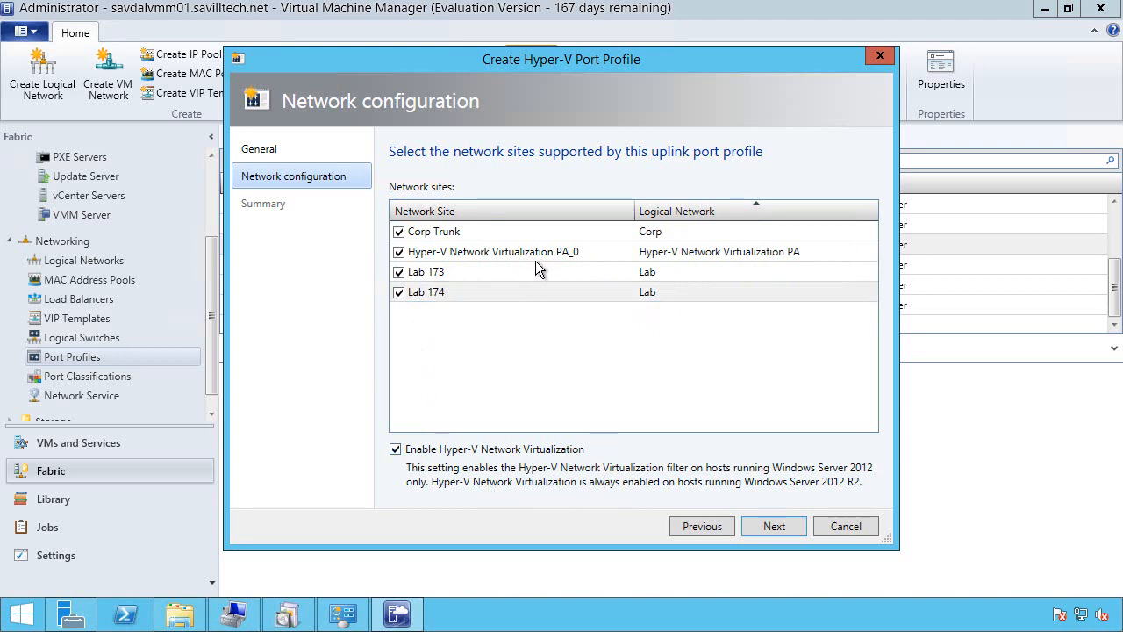
{"action": "left_click", "coordinate": [574, 261]}
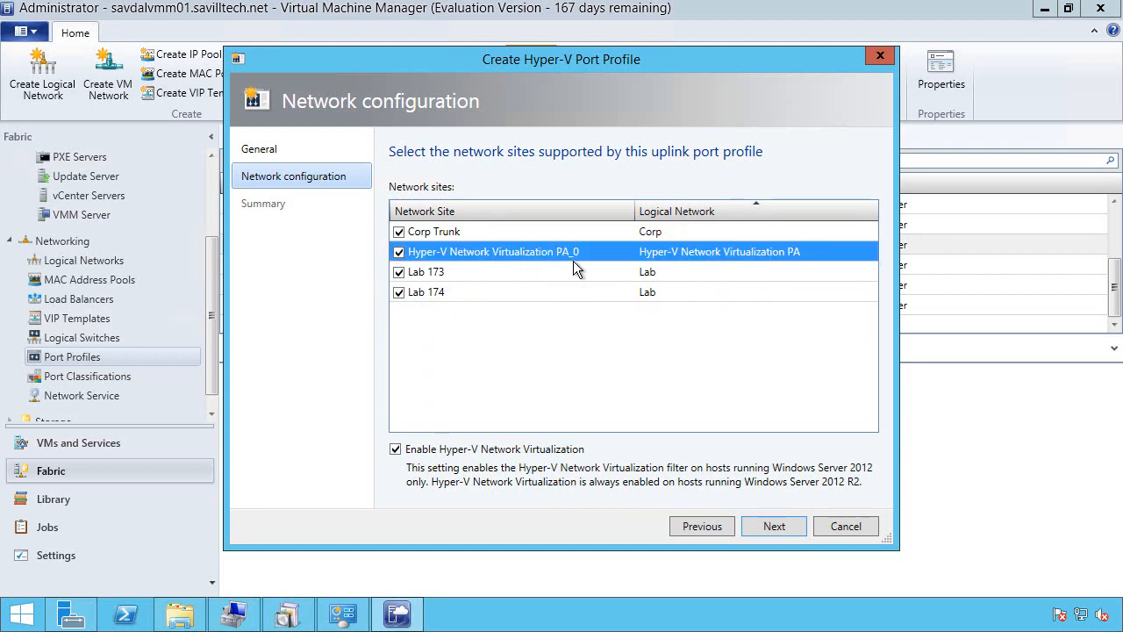
{"action": "left_click", "coordinate": [794, 537]}
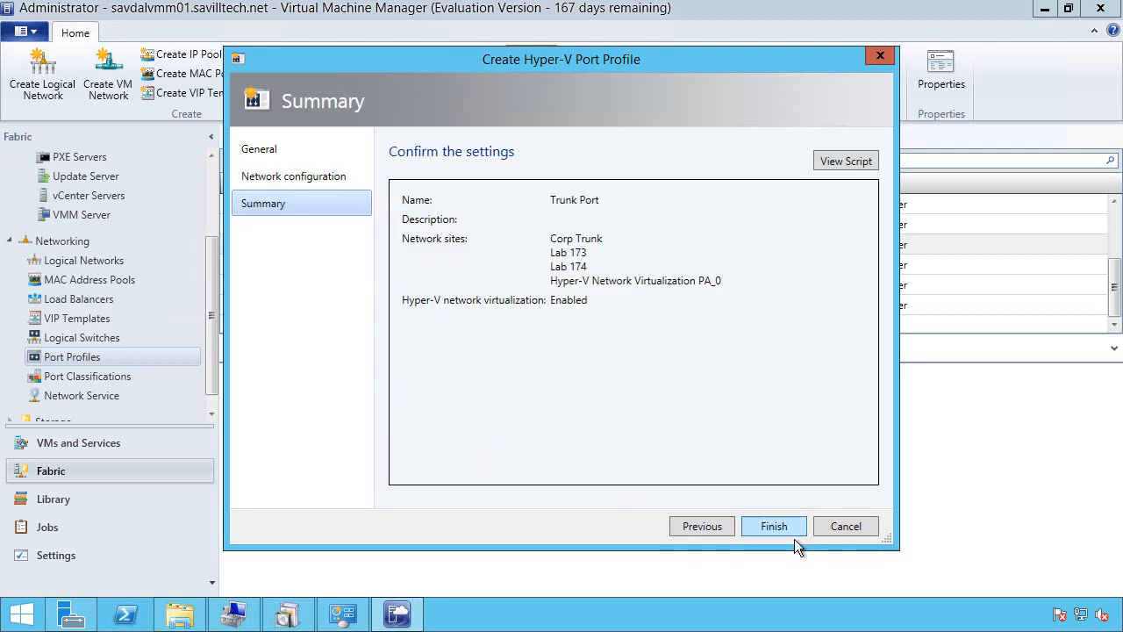
Step: Save the port profile's creation script as VMMTrunkUplinkPortProfileCreate in Documents, and finish creating the profile
{"action": "left_click", "coordinate": [860, 165]}
{"action": "left_click", "coordinate": [113, 122]}
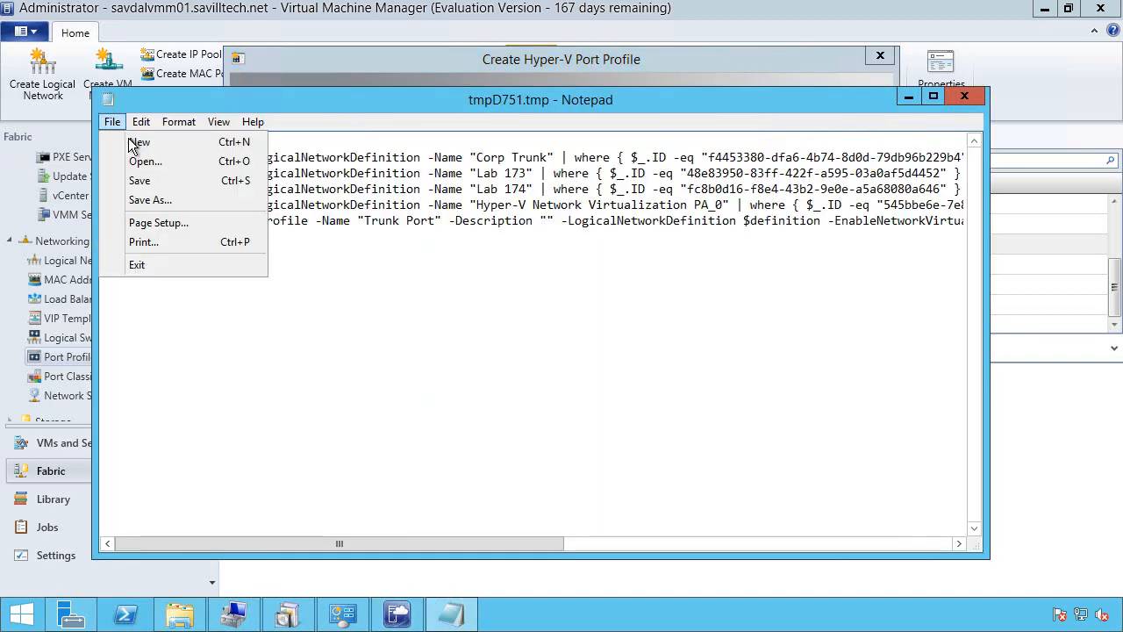
{"action": "left_click", "coordinate": [145, 200]}
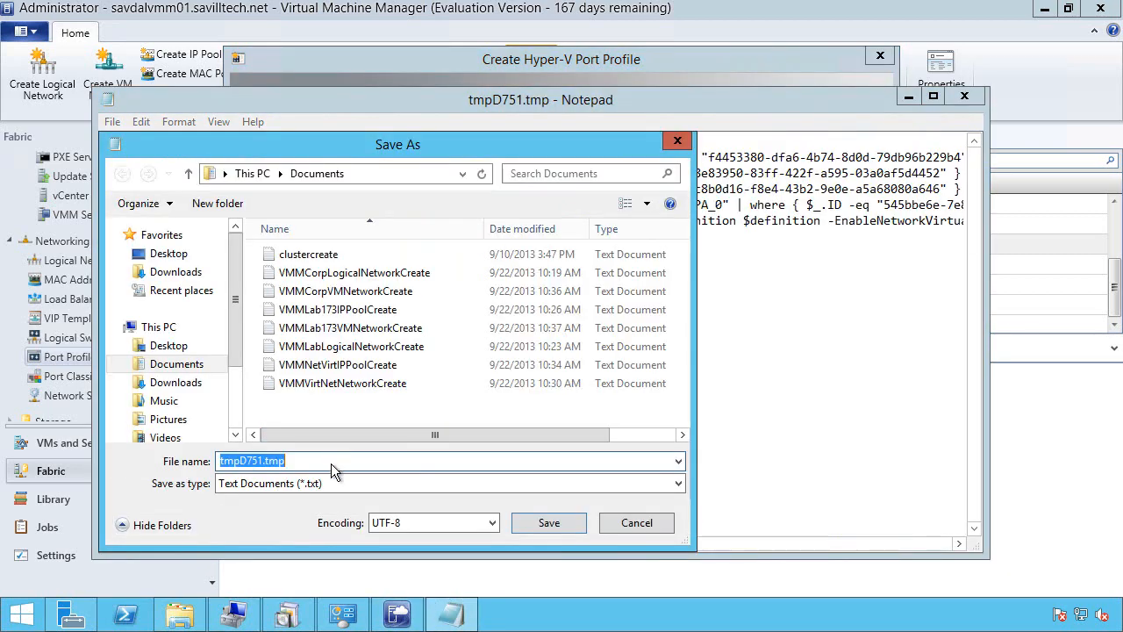
{"action": "type", "text": "VMM"}
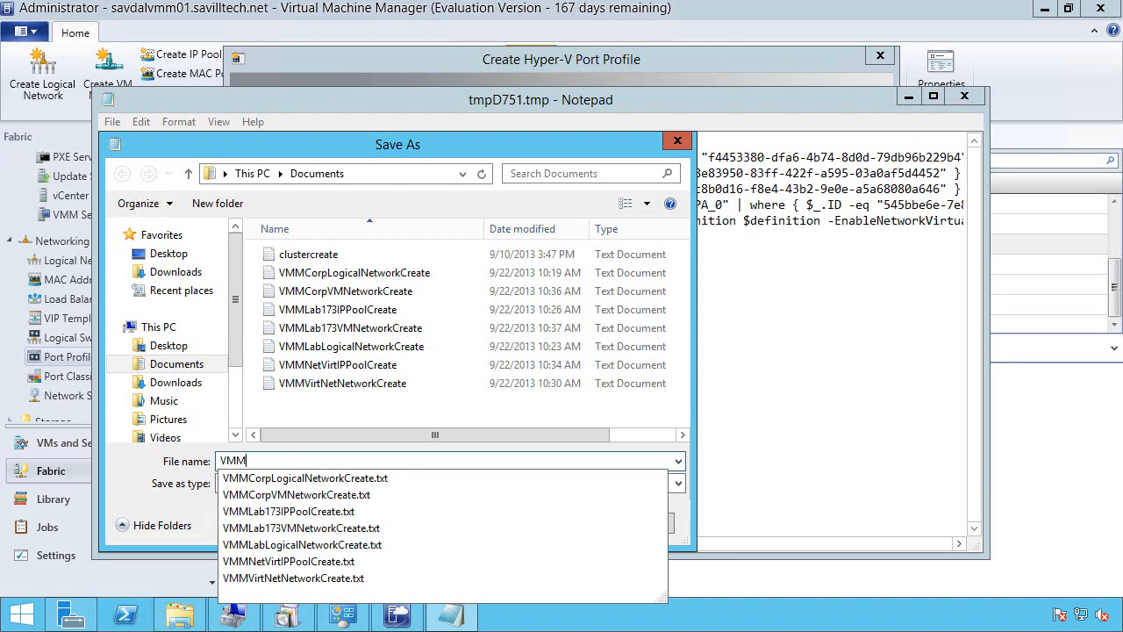
{"action": "type", "text": "TrunkUplo"}
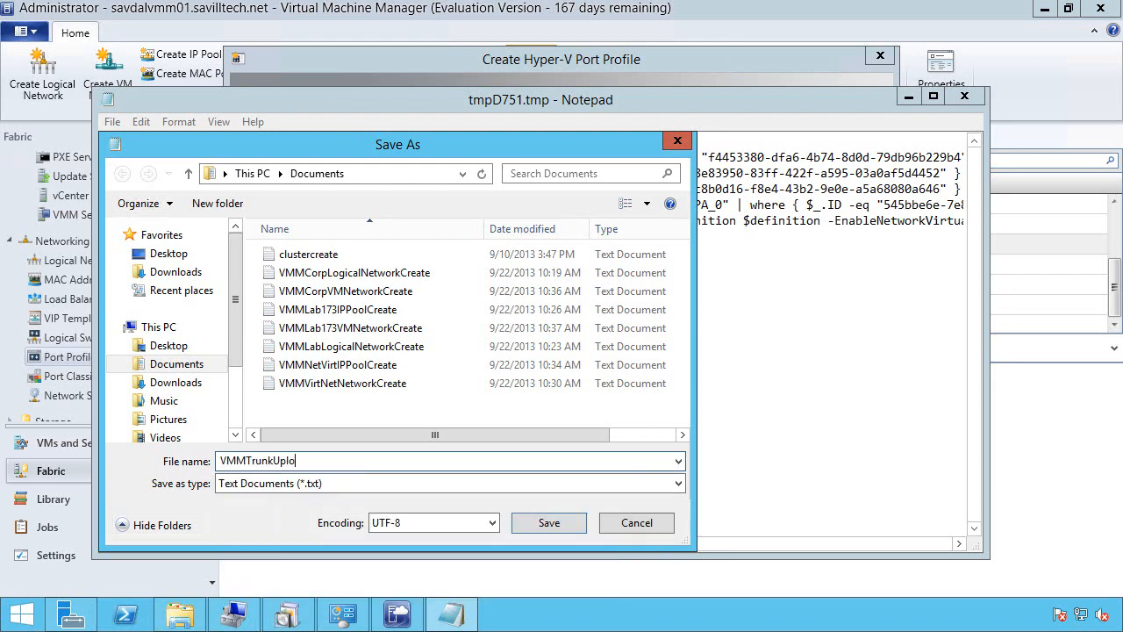
{"action": "type", "text": "ink"}
{"action": "key", "text": "BackSpace"}
{"action": "key", "text": "BackSpace"}
{"action": "key", "text": "BackSpace"}
{"action": "type", "text": "innkPo"}
{"action": "key", "text": "BackSpace"}
{"action": "key", "text": "BackSpace"}
{"action": "key", "text": "BackSpace"}
{"action": "key", "text": "BackSpace"}
{"action": "type", "text": "kPortProfileCreate"}
{"action": "key", "text": "Return"}
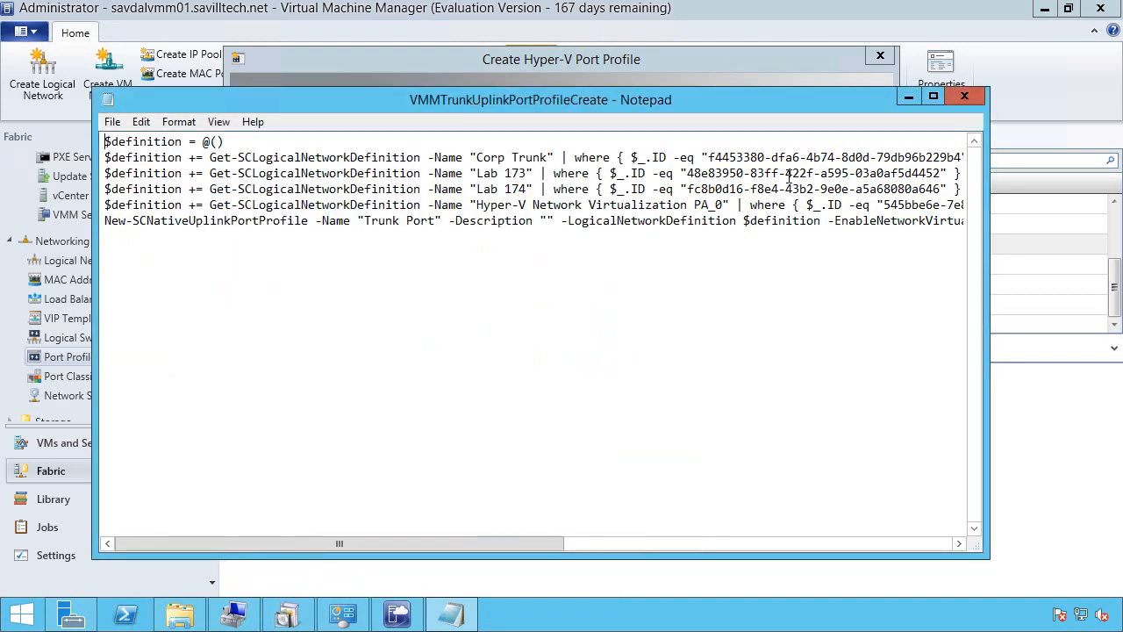
{"action": "left_click", "coordinate": [968, 99]}
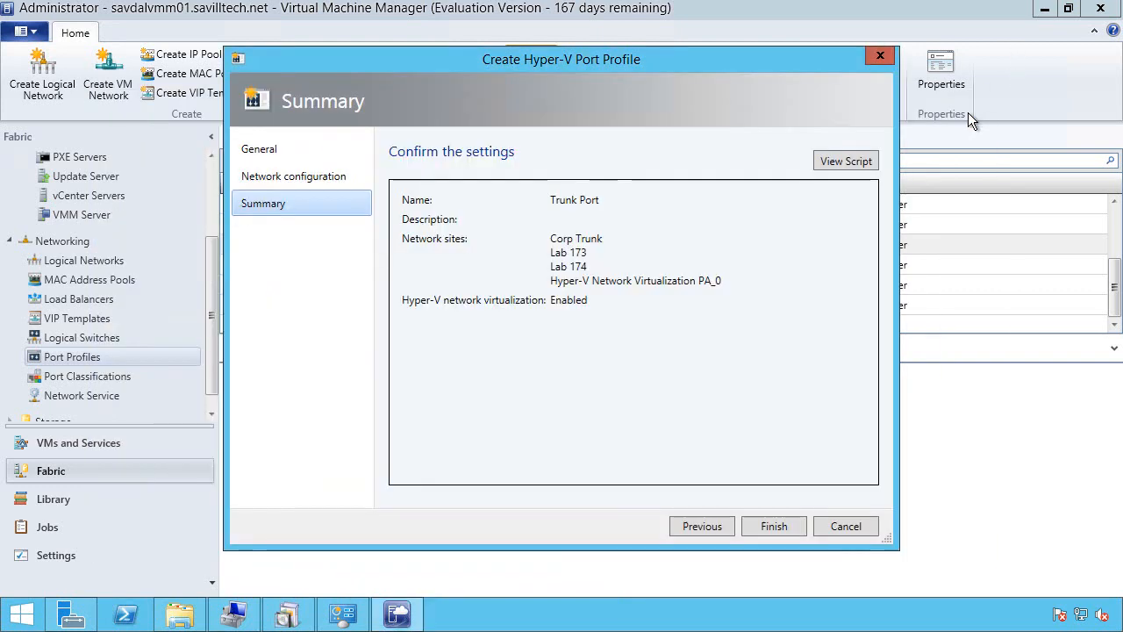
{"action": "left_click", "coordinate": [797, 534]}
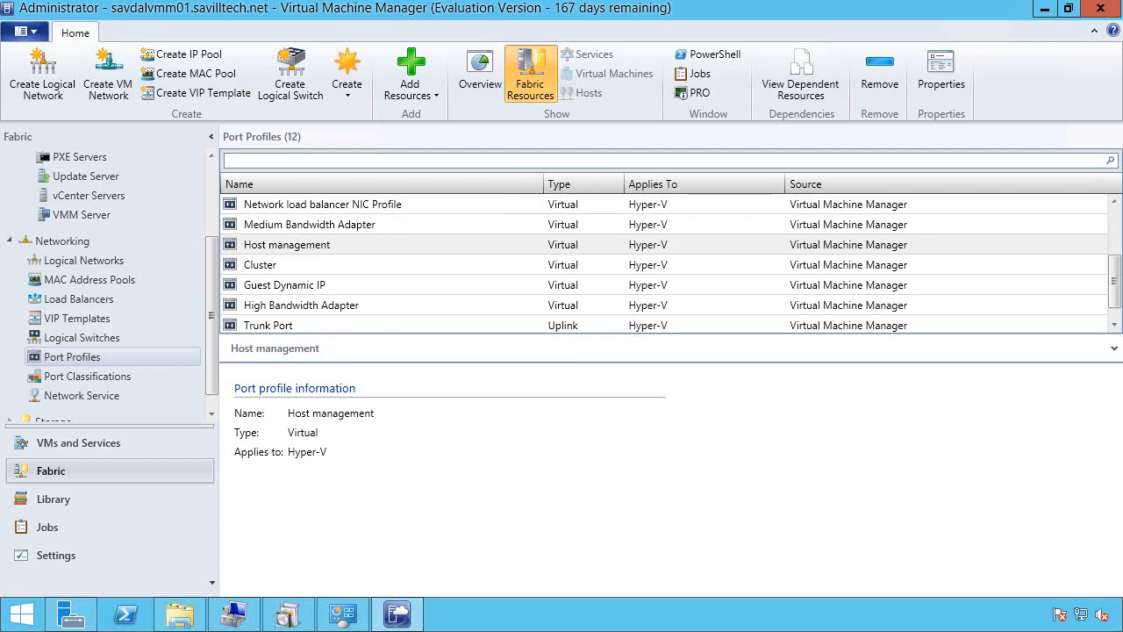
Step: Start a logical switch named Datacenter Switch without SR-IOV, keeping only the Microsoft Windows Filtering Platform extension enabled
{"action": "left_click", "coordinate": [101, 345]}
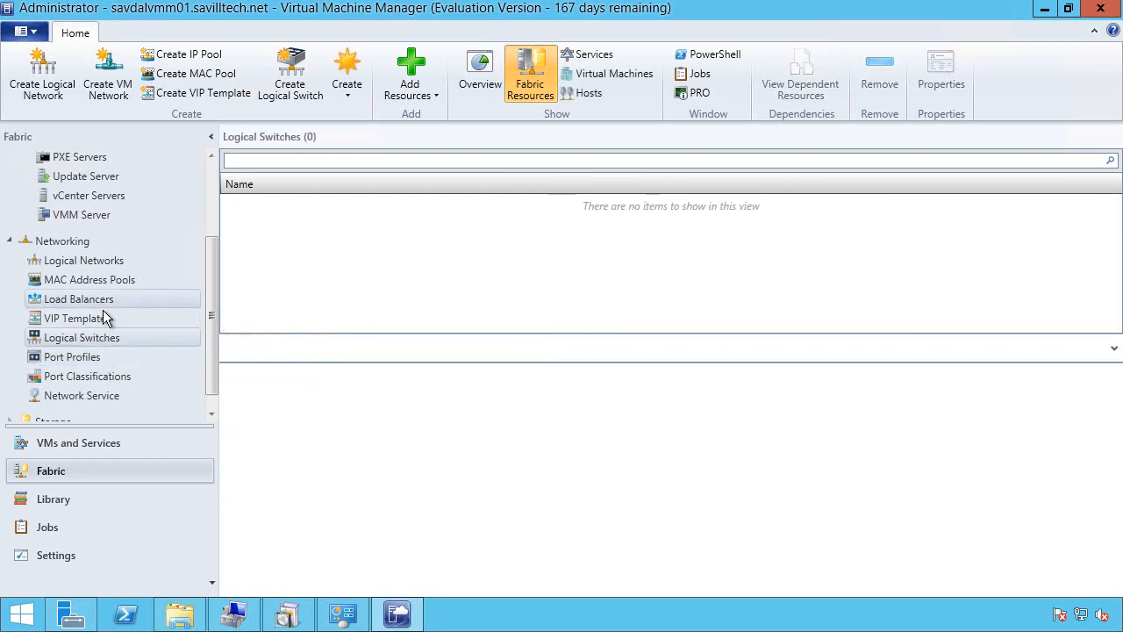
{"action": "left_click", "coordinate": [299, 90]}
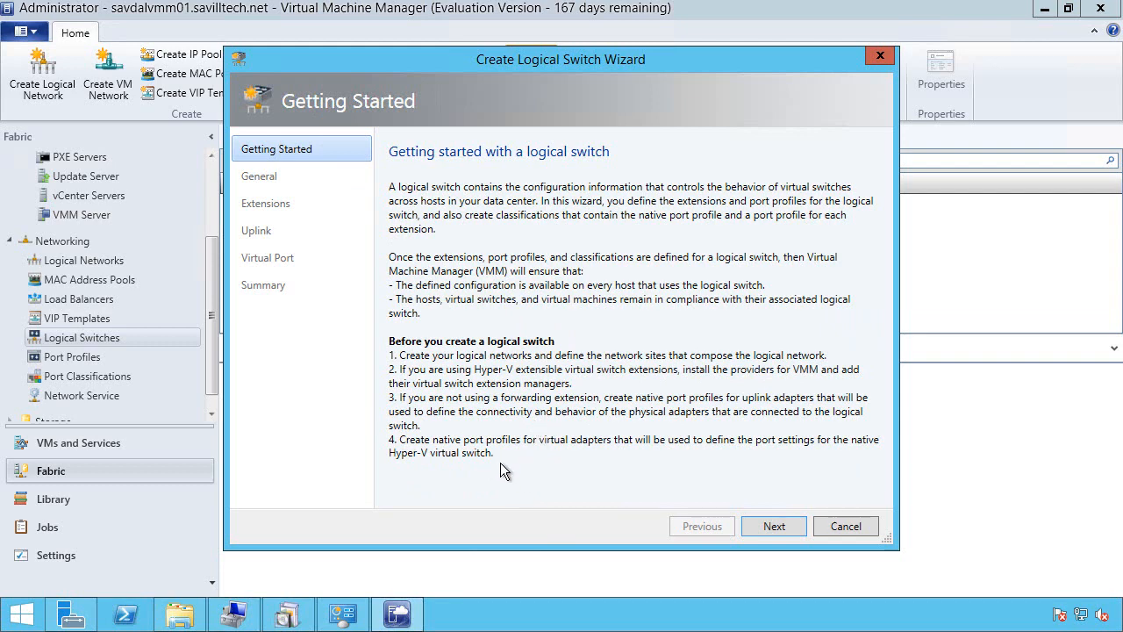
{"action": "left_click", "coordinate": [777, 535]}
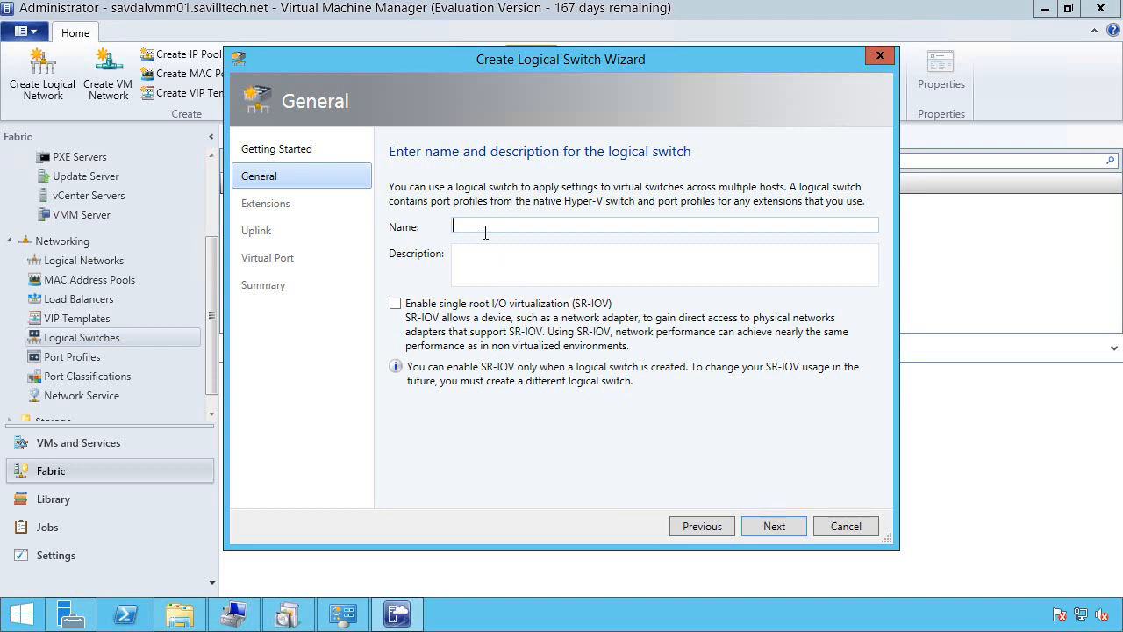
{"action": "type", "text": "Datacenter Switch"}
{"action": "left_click", "coordinate": [774, 526]}
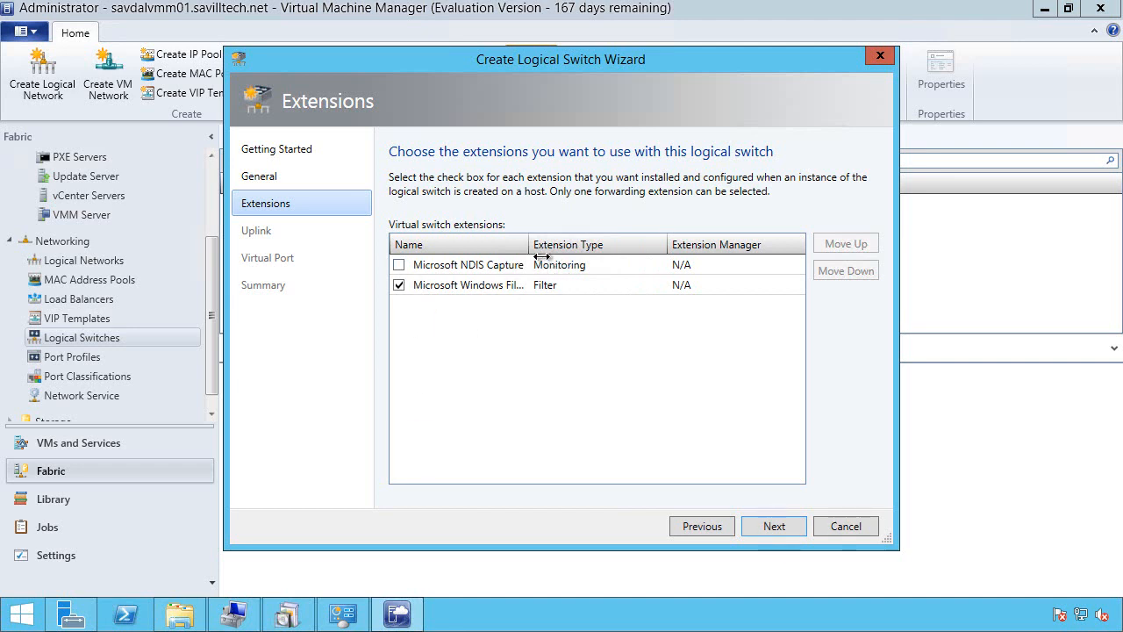
{"action": "left_click_drag", "start_coordinate": [529, 245], "coordinate": [617, 247]}
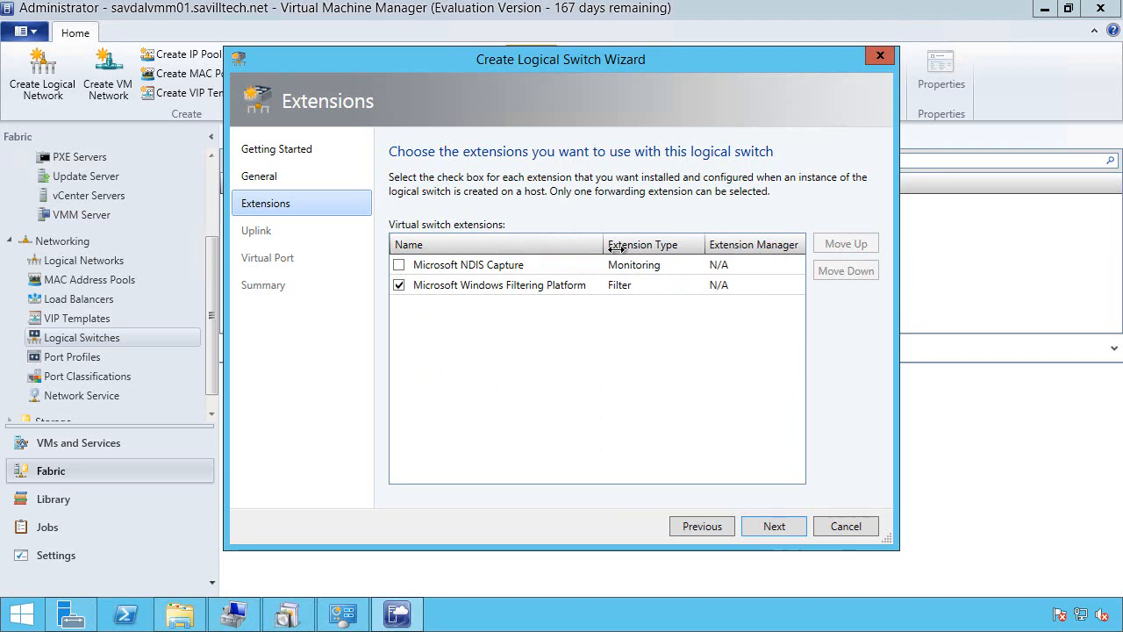
{"action": "left_click", "coordinate": [789, 531]}
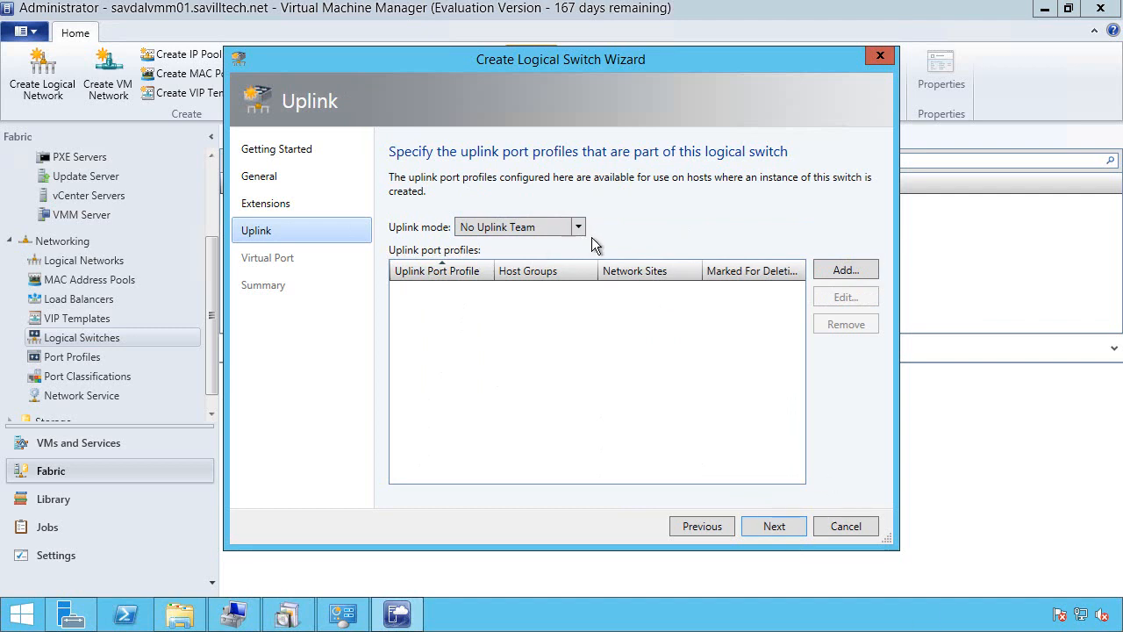
Step: Add the Trunk Port uplink port profile to the logical switch and set its uplink mode to Team
{"action": "left_click", "coordinate": [846, 272]}
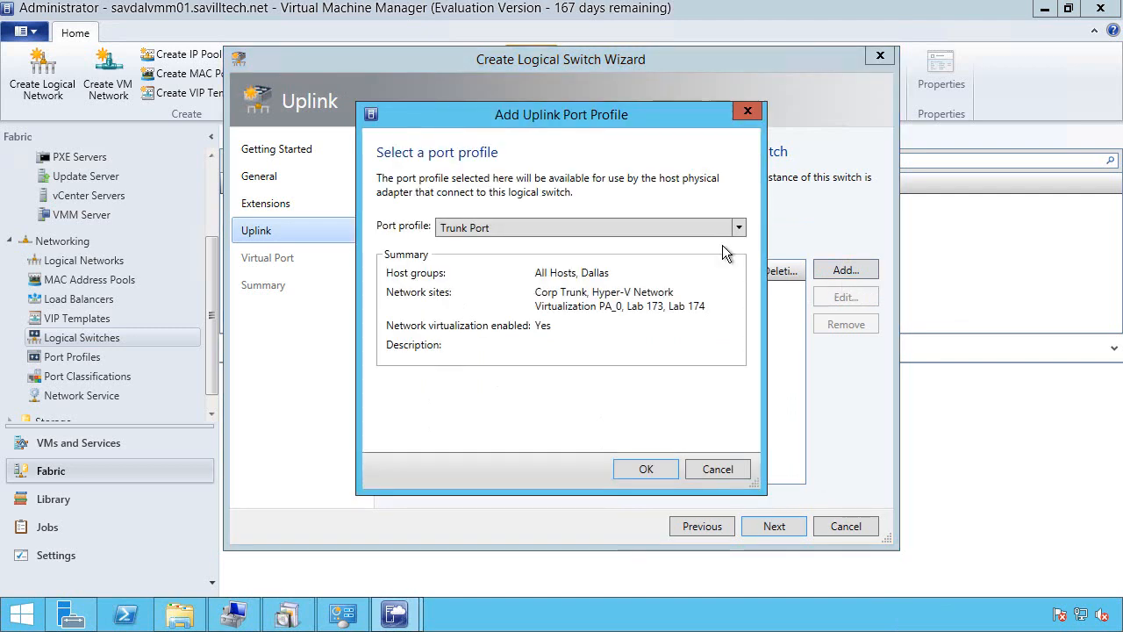
{"action": "left_click", "coordinate": [658, 471]}
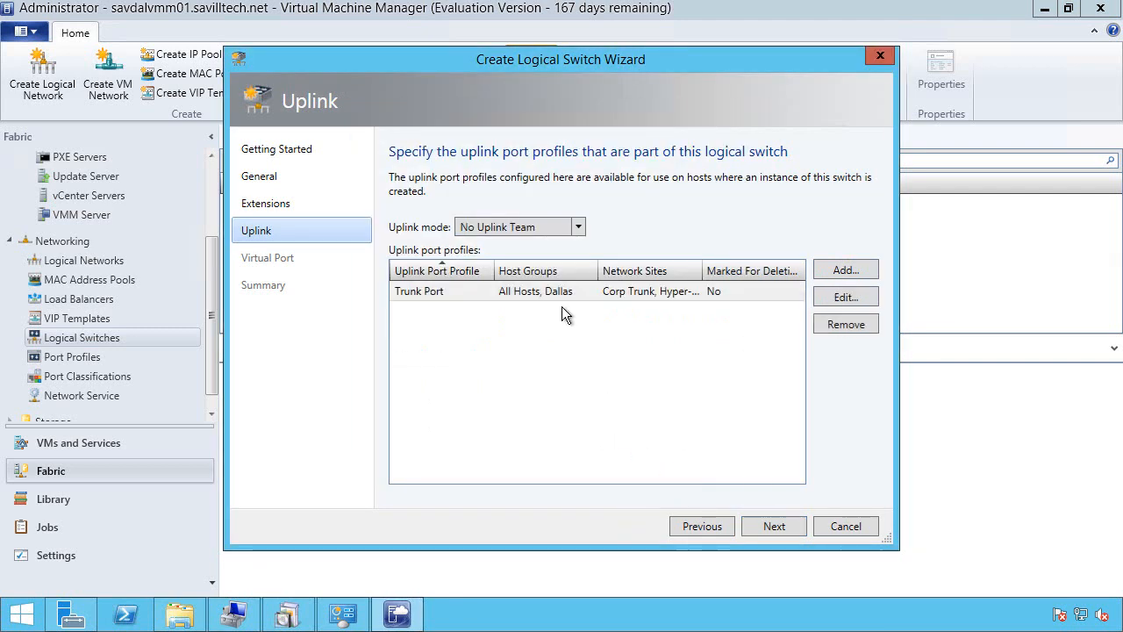
{"action": "left_click", "coordinate": [579, 226]}
{"action": "left_click", "coordinate": [496, 261]}
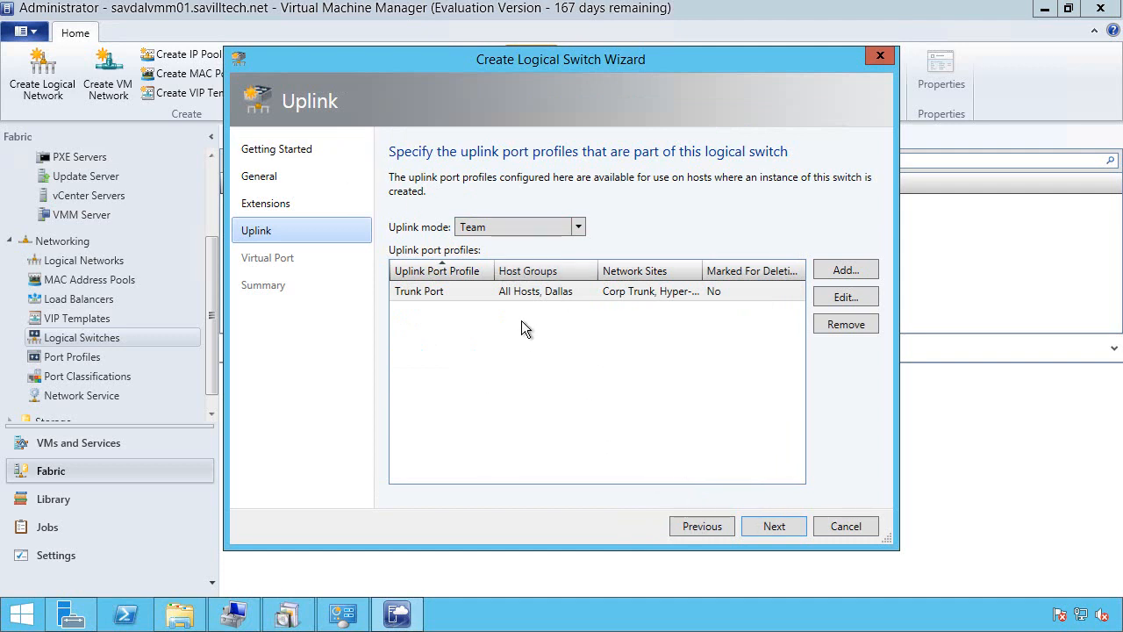
{"action": "left_click", "coordinate": [794, 539]}
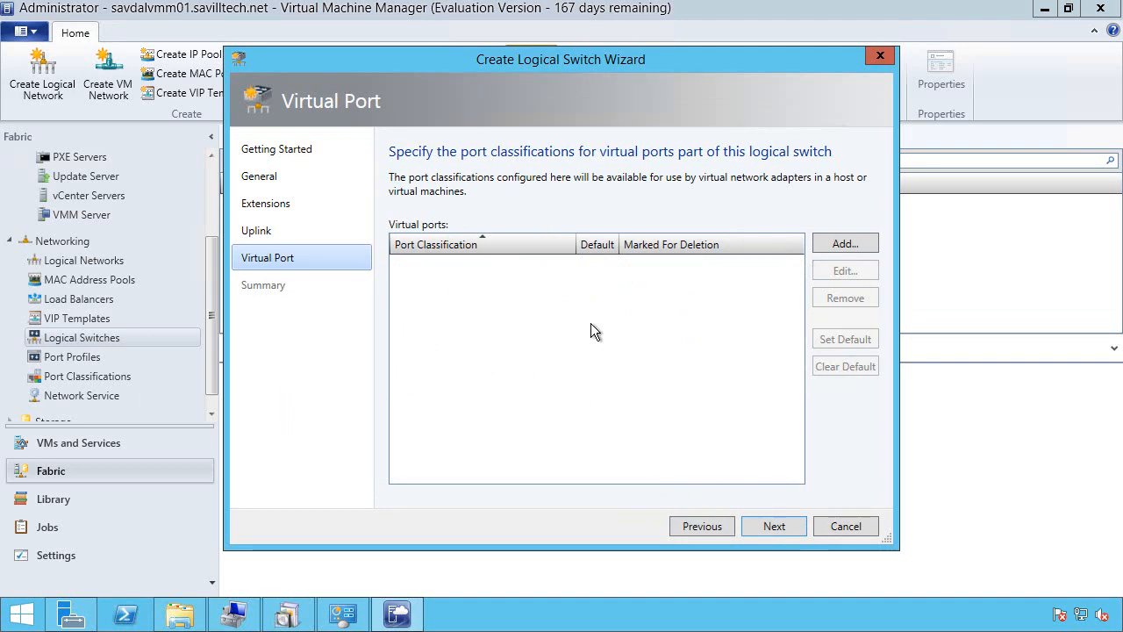
Step: Add a virtual port with the High bandwidth classification, including the High Bandwidth Adapter native virtual network adapter port profile
{"action": "left_click", "coordinate": [859, 253]}
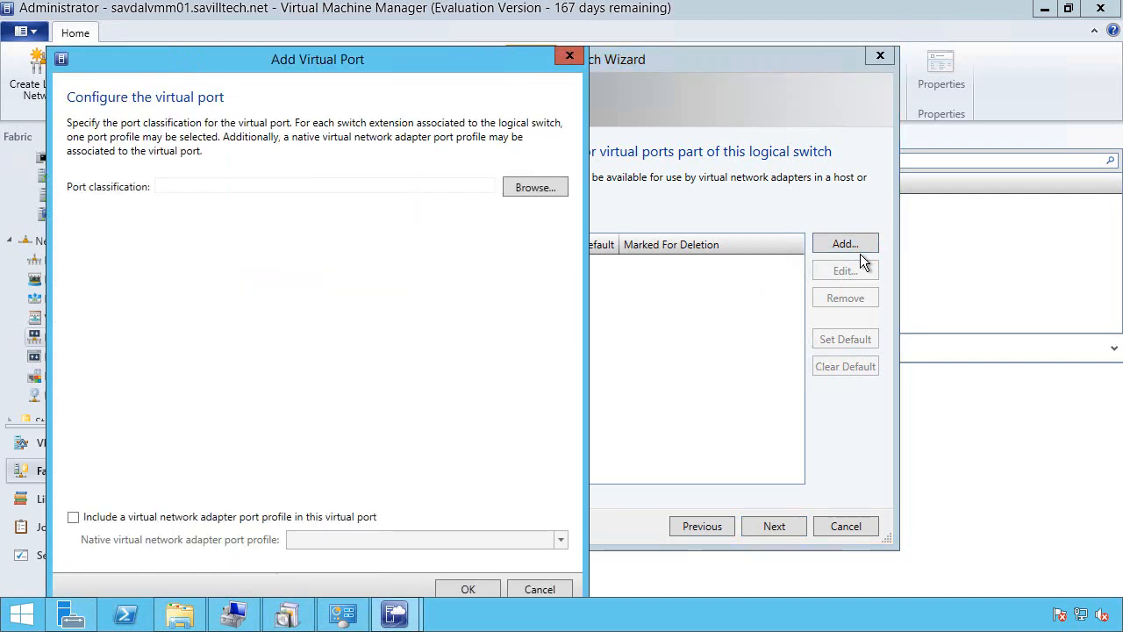
{"action": "left_click", "coordinate": [541, 201]}
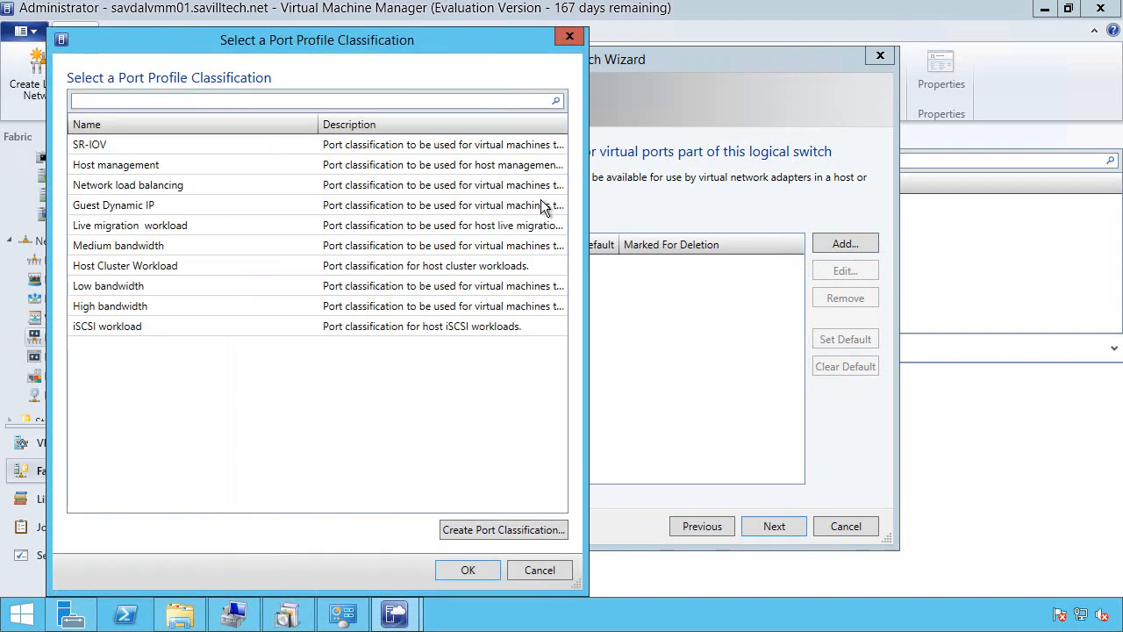
{"action": "double_click", "coordinate": [143, 312]}
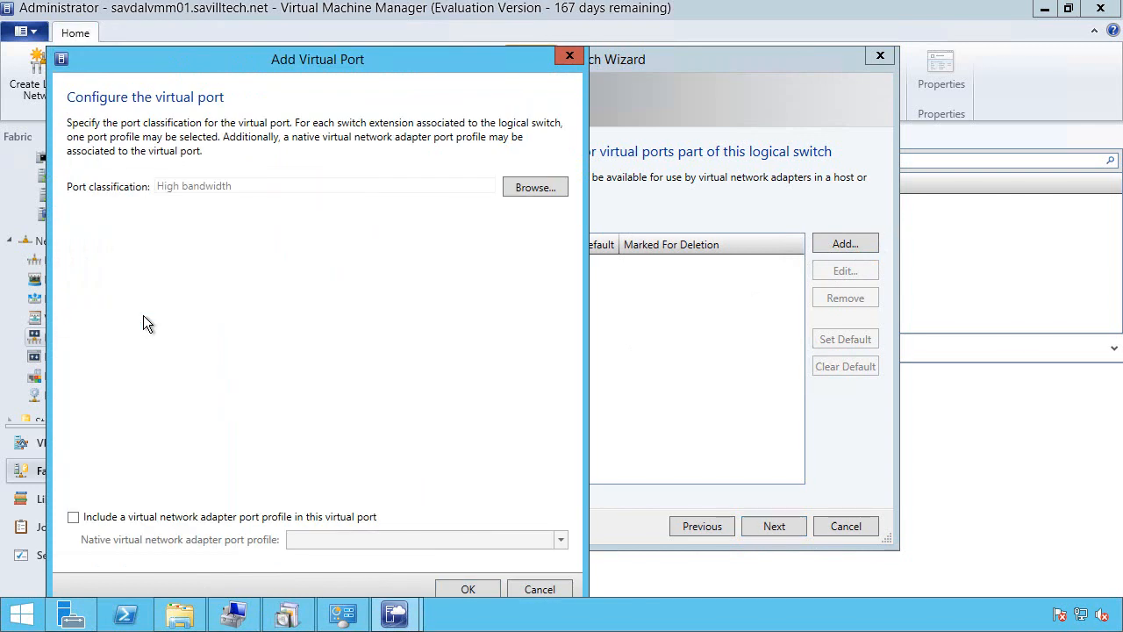
{"action": "left_click", "coordinate": [164, 520]}
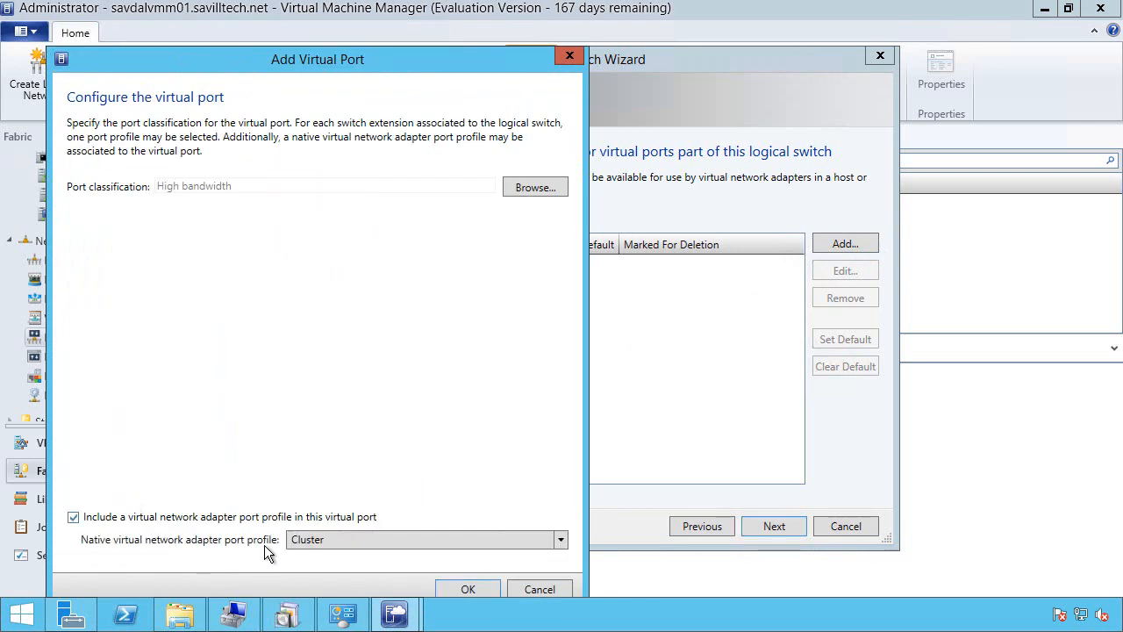
{"action": "left_click", "coordinate": [383, 544]}
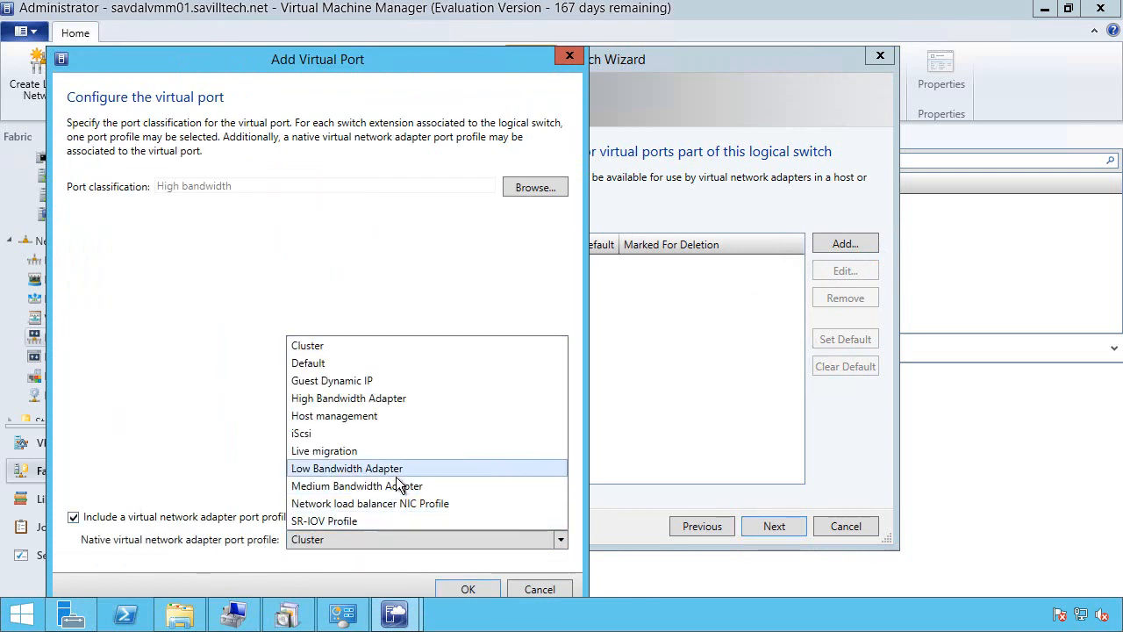
{"action": "left_click", "coordinate": [363, 403]}
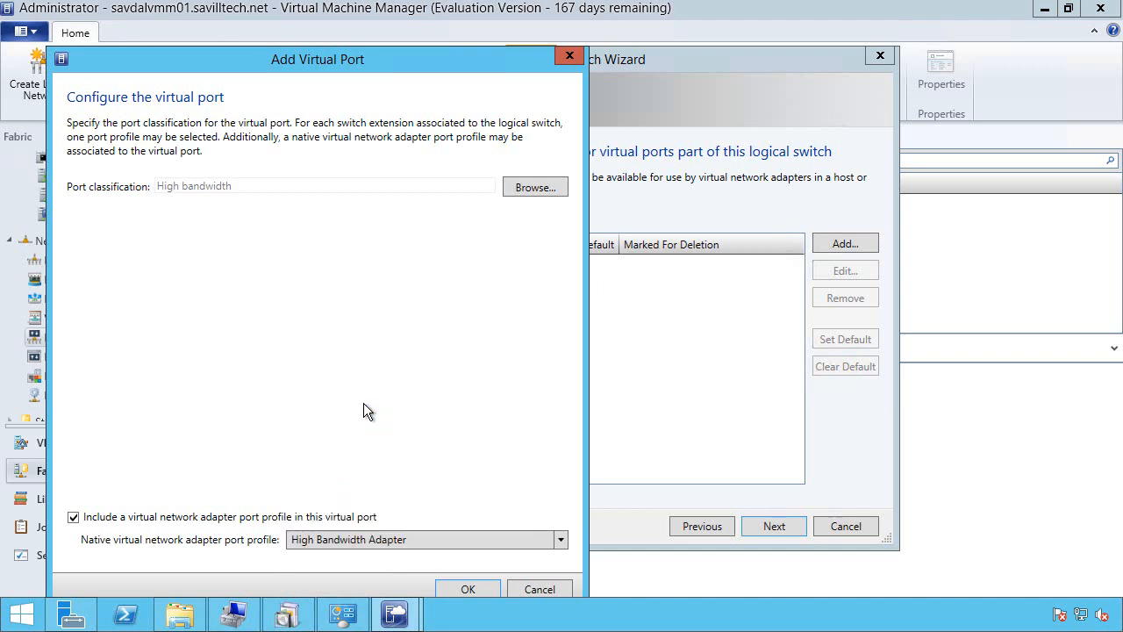
{"action": "left_click", "coordinate": [467, 588]}
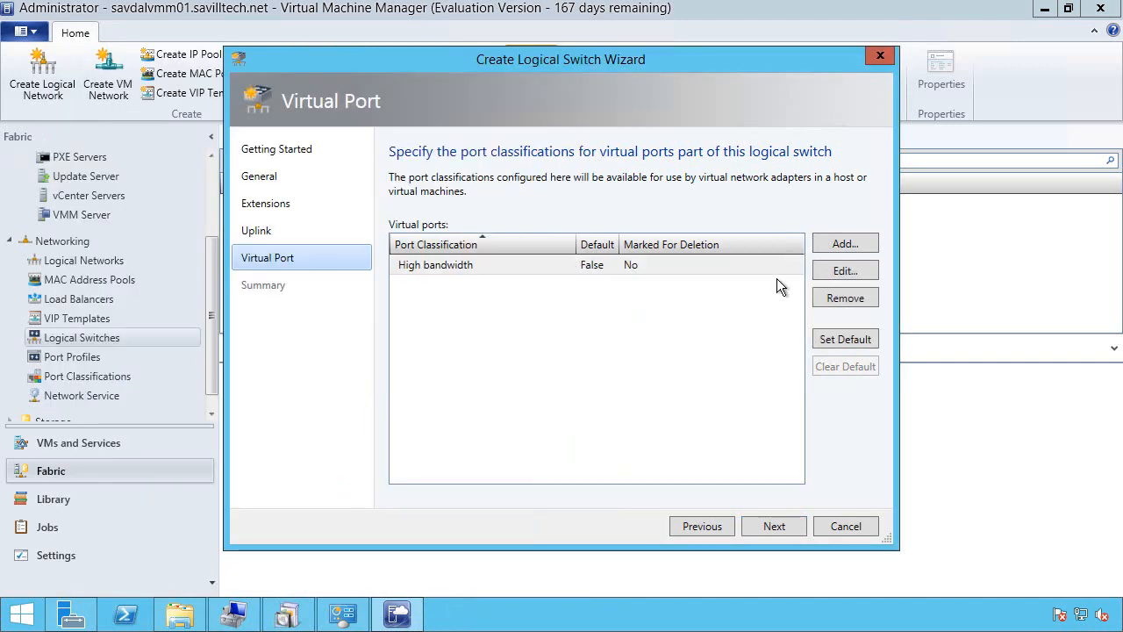
Step: Add a virtual port with the Medium bandwidth classification, including the Medium Bandwidth Adapter native virtual network adapter port profile
{"action": "left_click", "coordinate": [875, 251]}
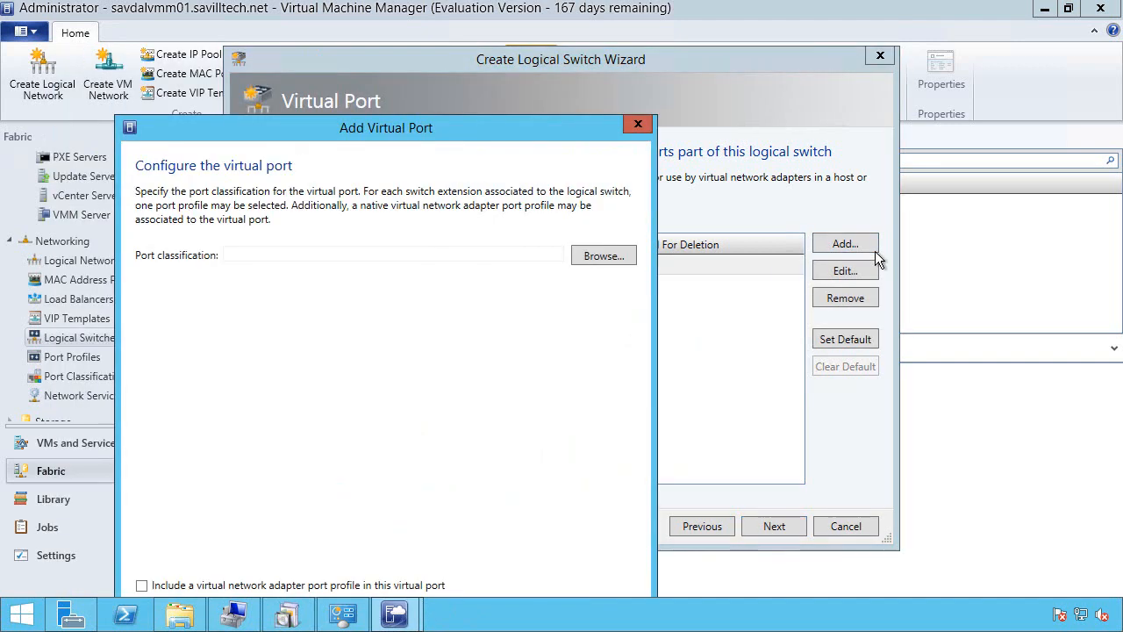
{"action": "left_click", "coordinate": [606, 260]}
{"action": "double_click", "coordinate": [237, 249]}
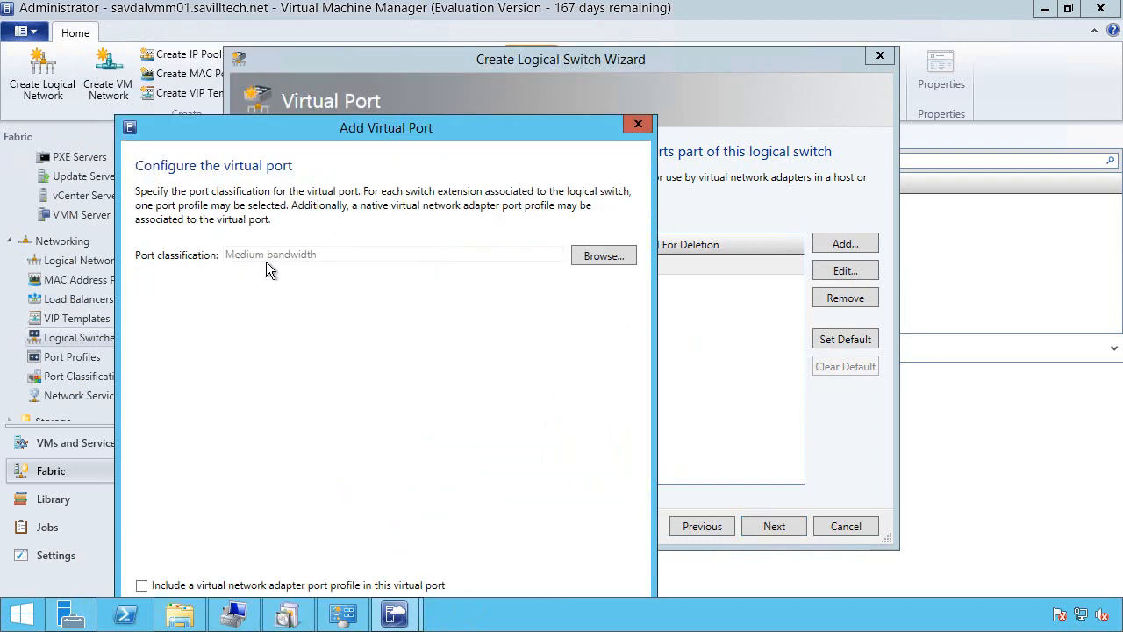
{"action": "left_click_drag", "start_coordinate": [440, 135], "coordinate": [462, 57]}
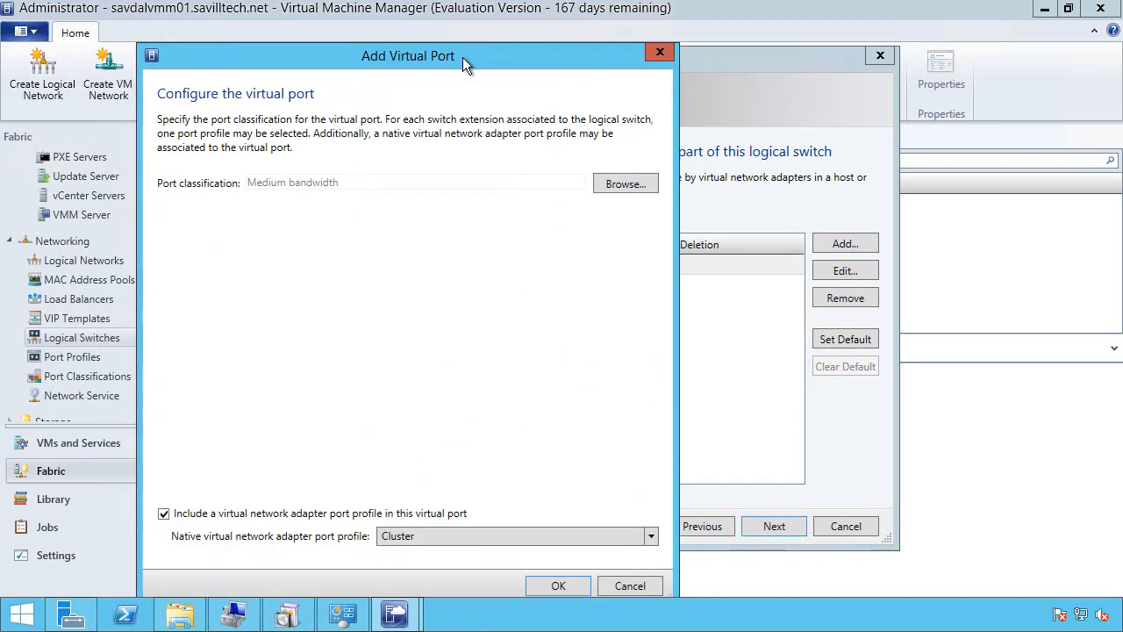
{"action": "left_click", "coordinate": [489, 547]}
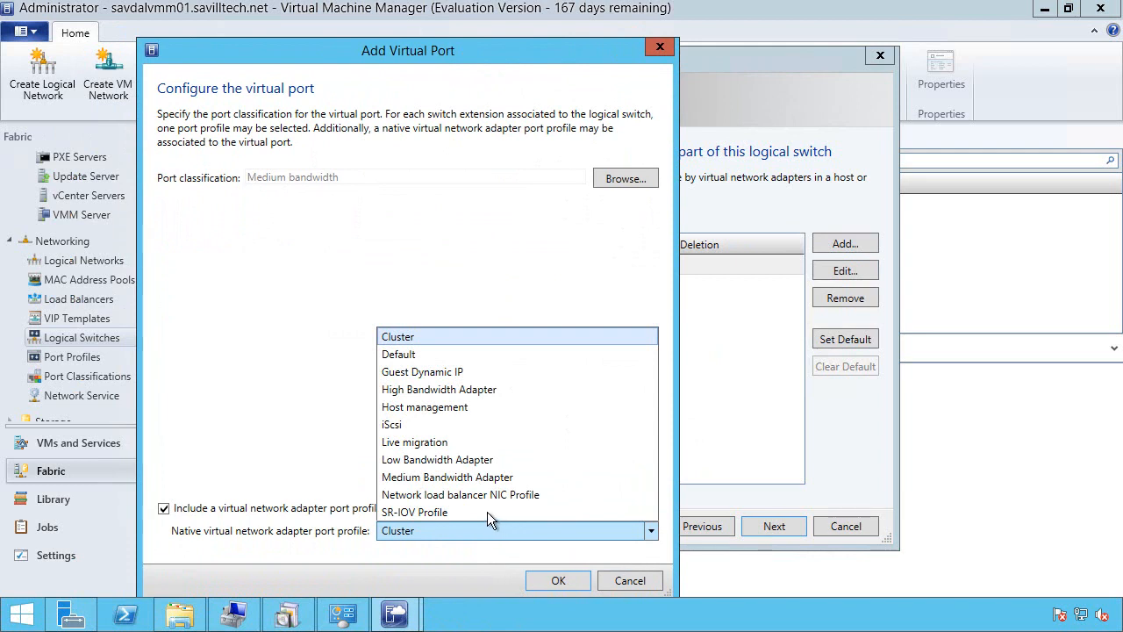
{"action": "left_click", "coordinate": [465, 475]}
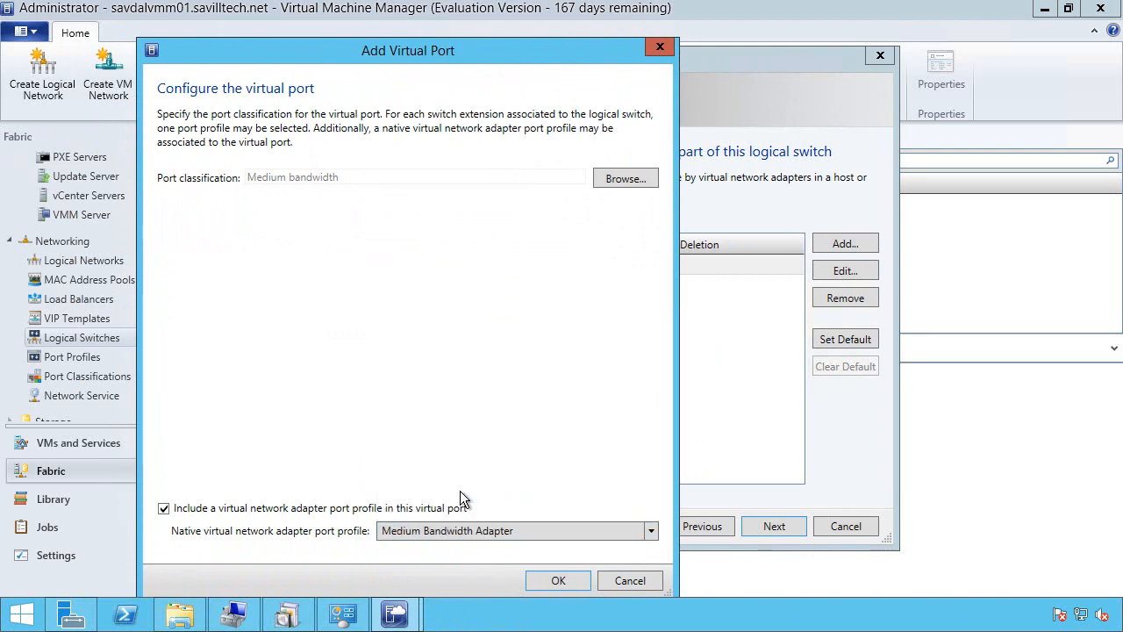
{"action": "left_click", "coordinate": [572, 584]}
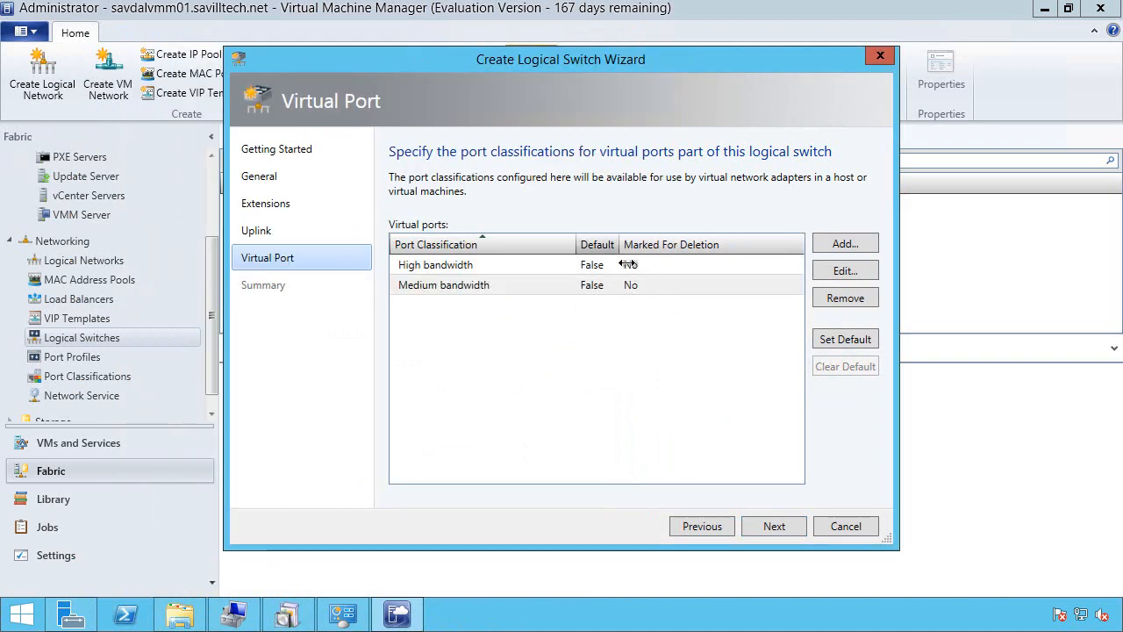
Step: Make the High bandwidth port classification the logical switch's default and proceed to the summary
{"action": "left_click", "coordinate": [530, 273]}
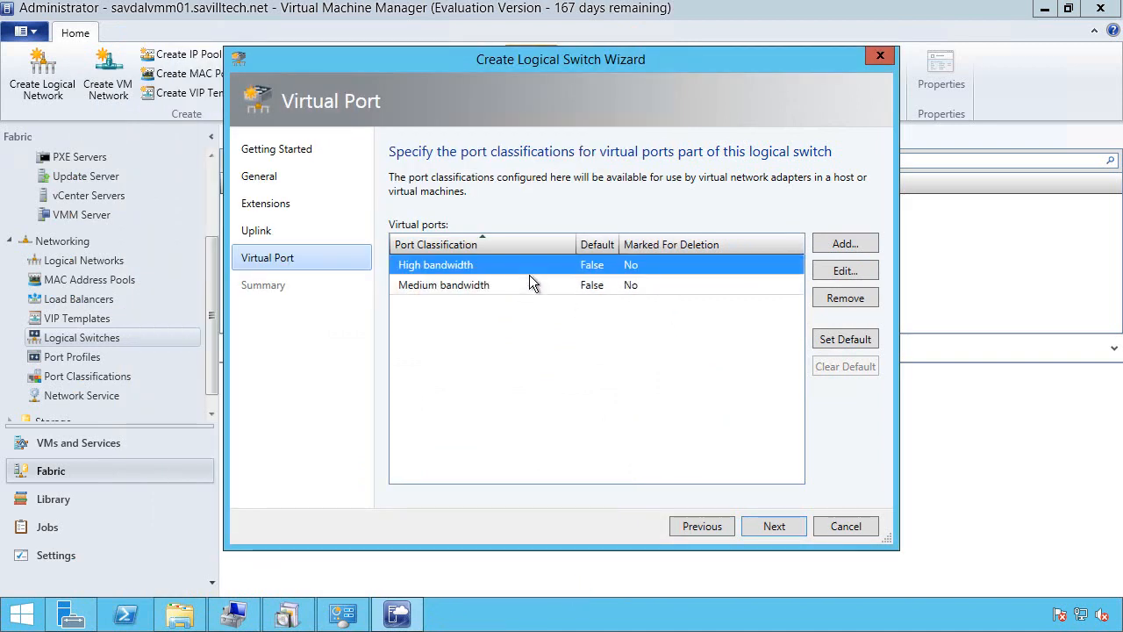
{"action": "left_click", "coordinate": [853, 346]}
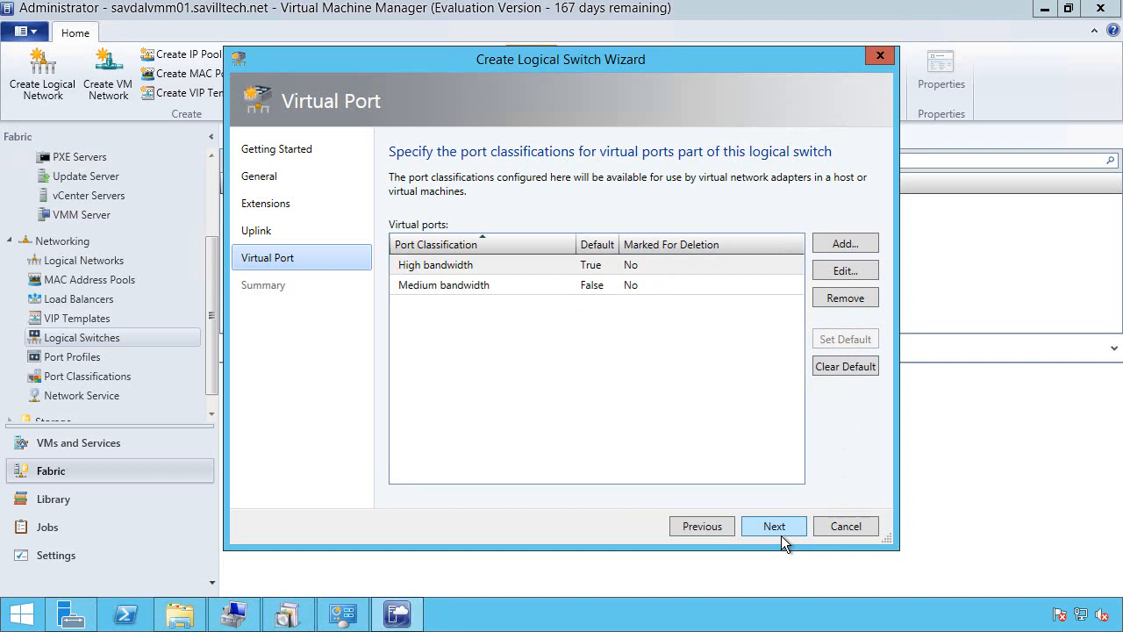
{"action": "left_click", "coordinate": [781, 534]}
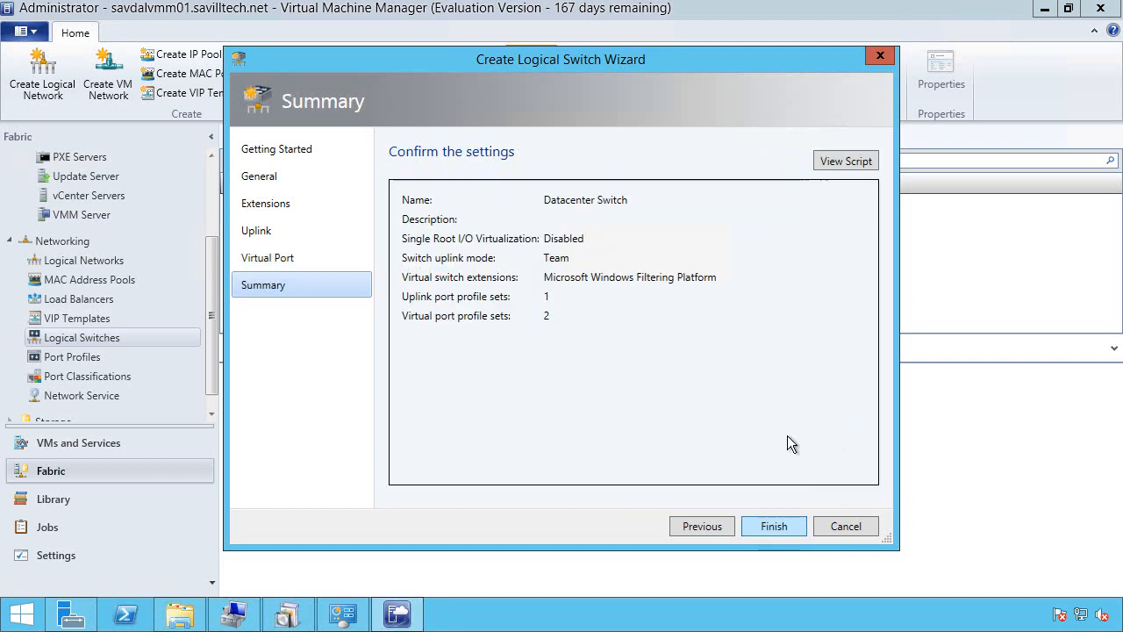
Step: Save the logical switch's creation script as VMMCreateLogicalSwitch in Documents, and finish creating the switch
{"action": "left_click", "coordinate": [846, 161]}
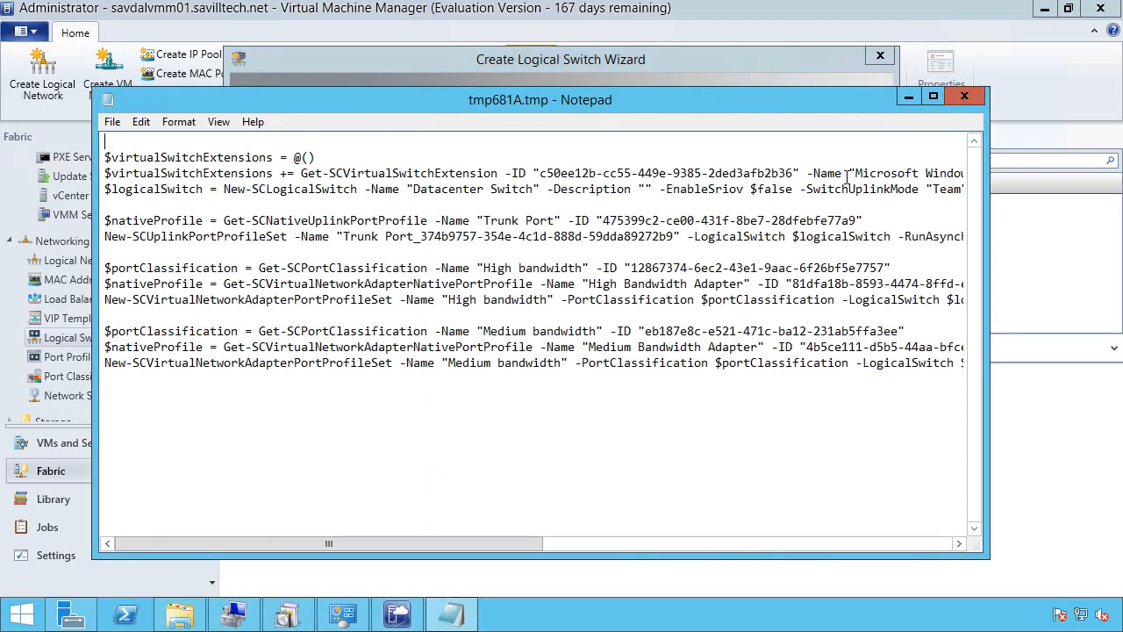
{"action": "left_click", "coordinate": [112, 121]}
{"action": "left_click", "coordinate": [154, 203]}
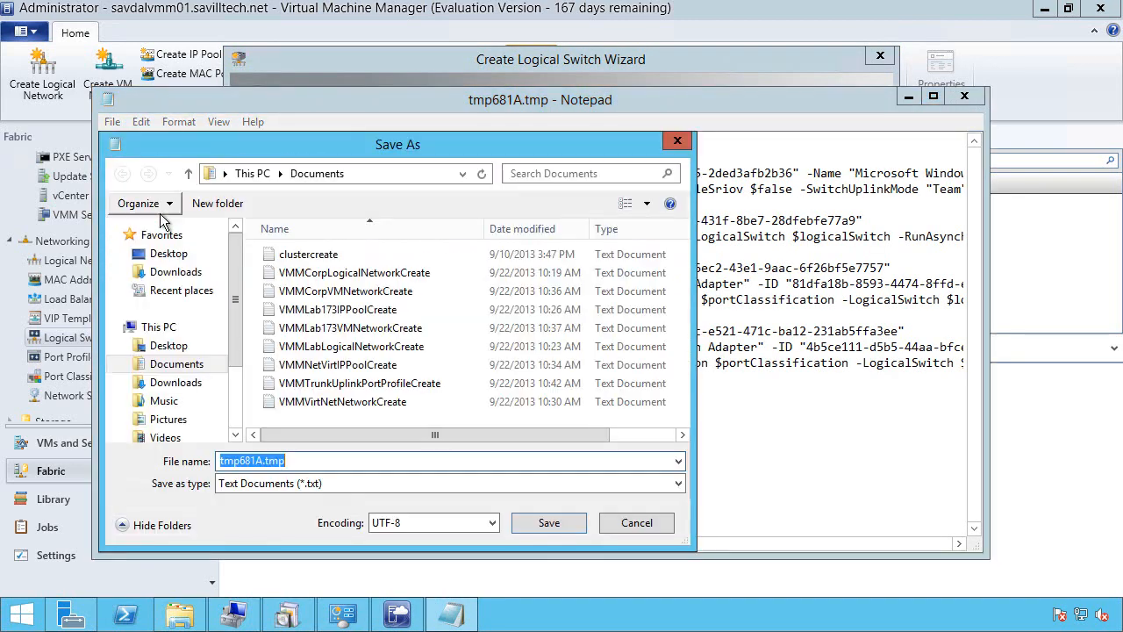
{"action": "type", "text": "VMMCreat"}
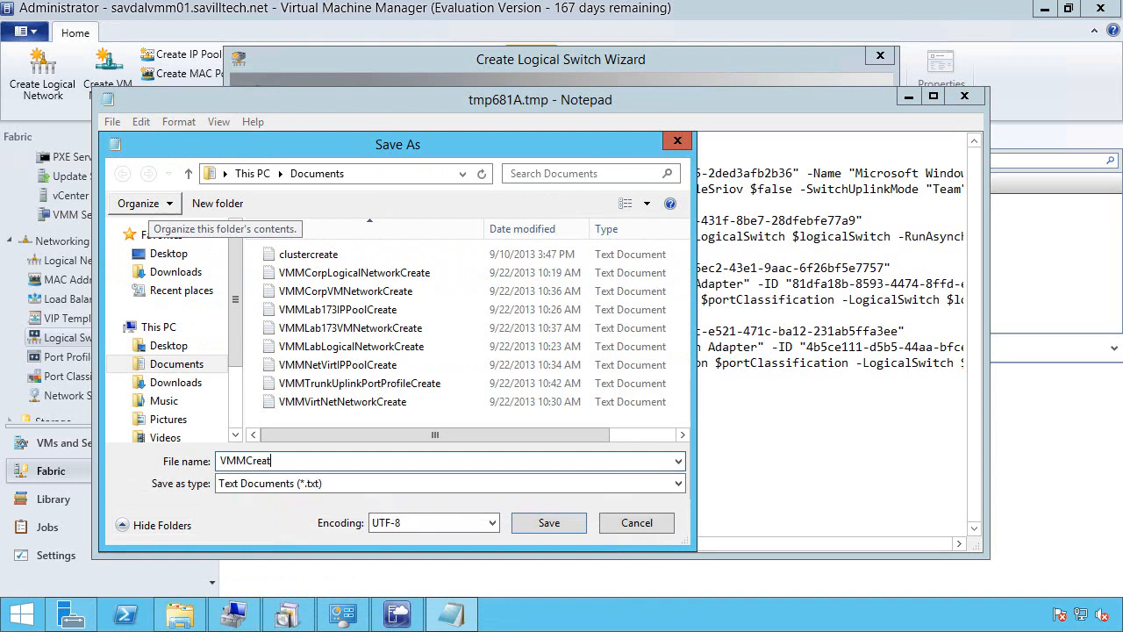
{"action": "type", "text": "eLogicalSwitch"}
{"action": "key", "text": "Return"}
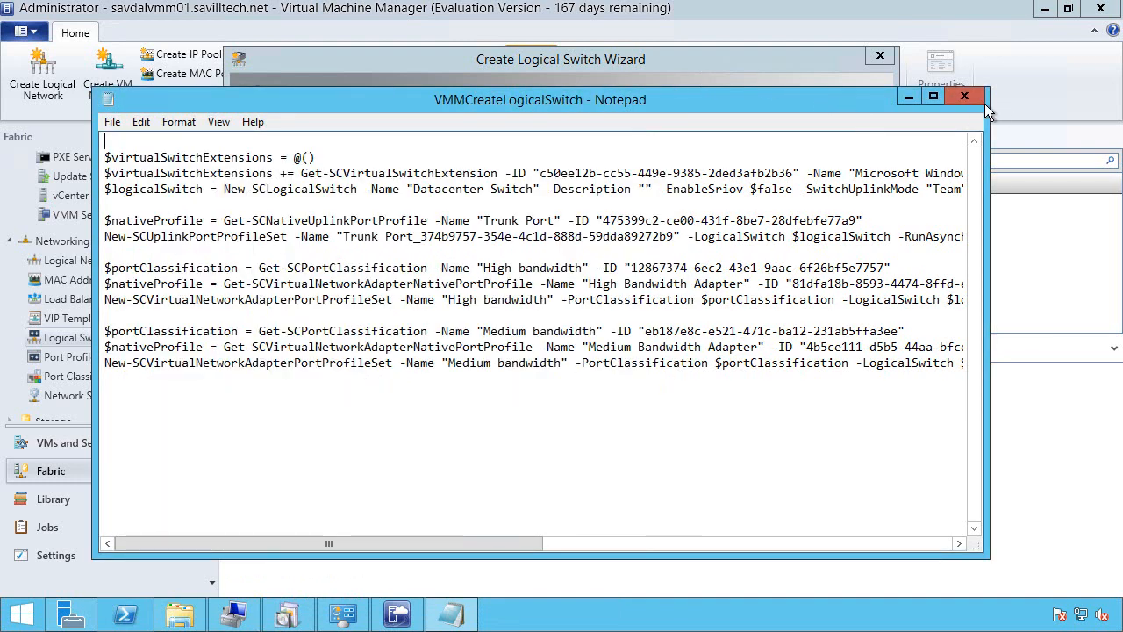
{"action": "left_click", "coordinate": [970, 97]}
{"action": "left_click", "coordinate": [798, 536]}
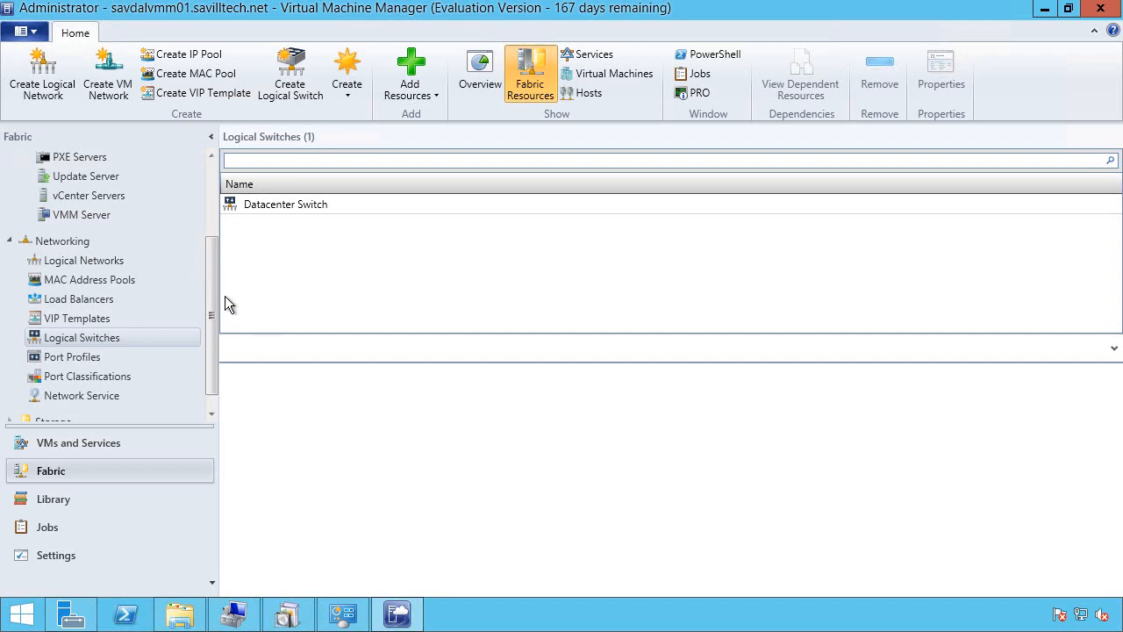
Step: Start a new Run As account named Domain Admin with the user name savilltech\administrator
{"action": "left_click_drag", "start_coordinate": [219, 277], "coordinate": [220, 171]}
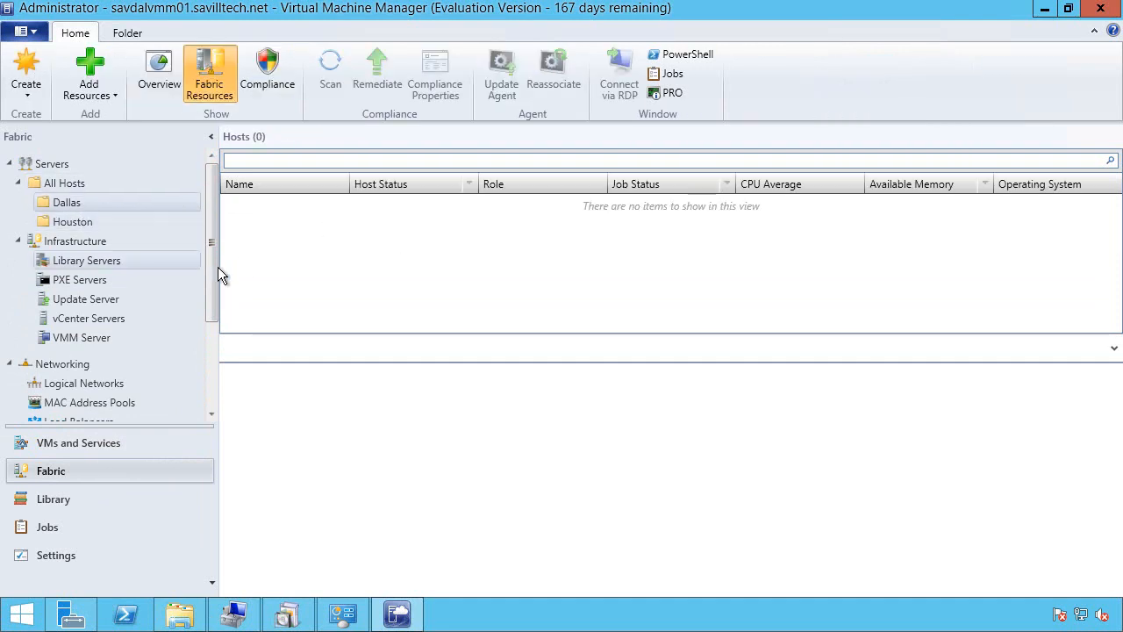
{"action": "left_click", "coordinate": [93, 568]}
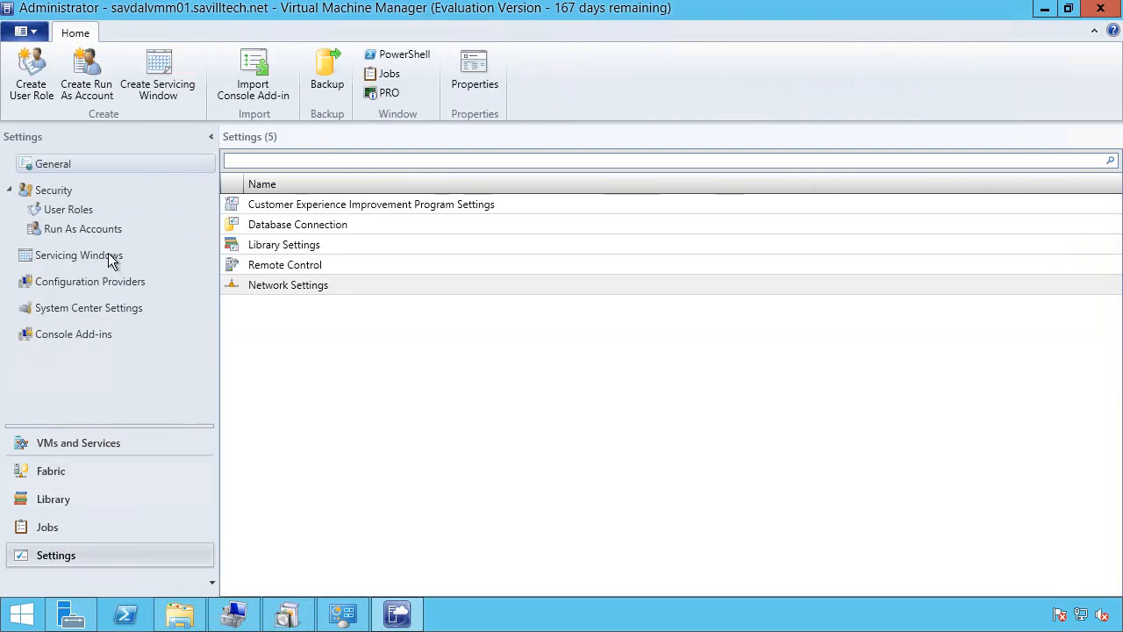
{"action": "left_click", "coordinate": [92, 228]}
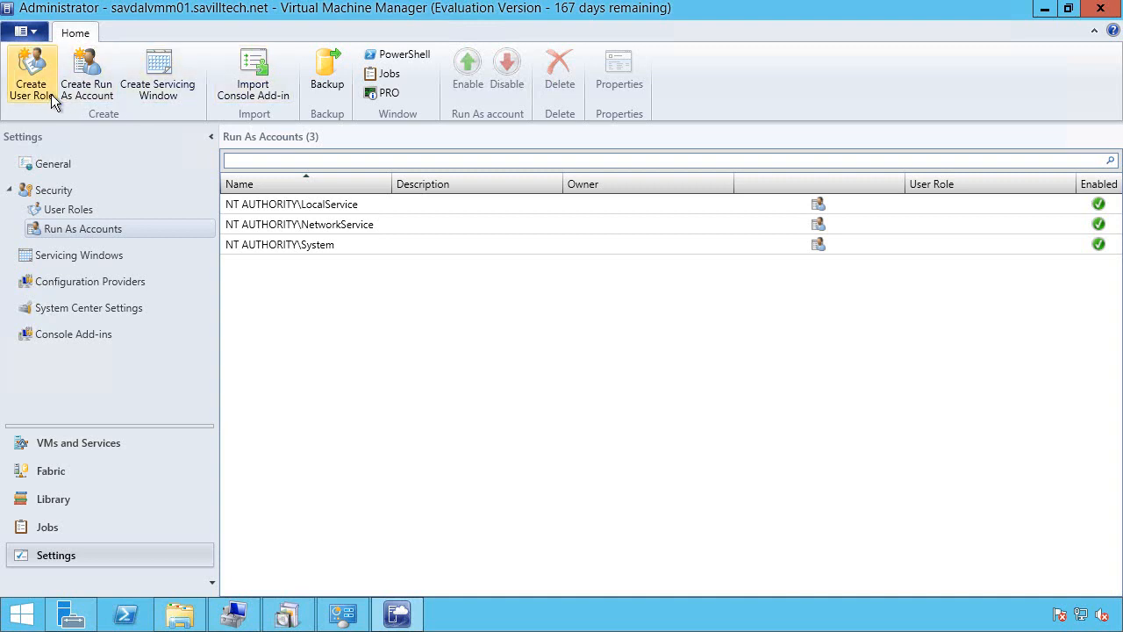
{"action": "left_click", "coordinate": [106, 90]}
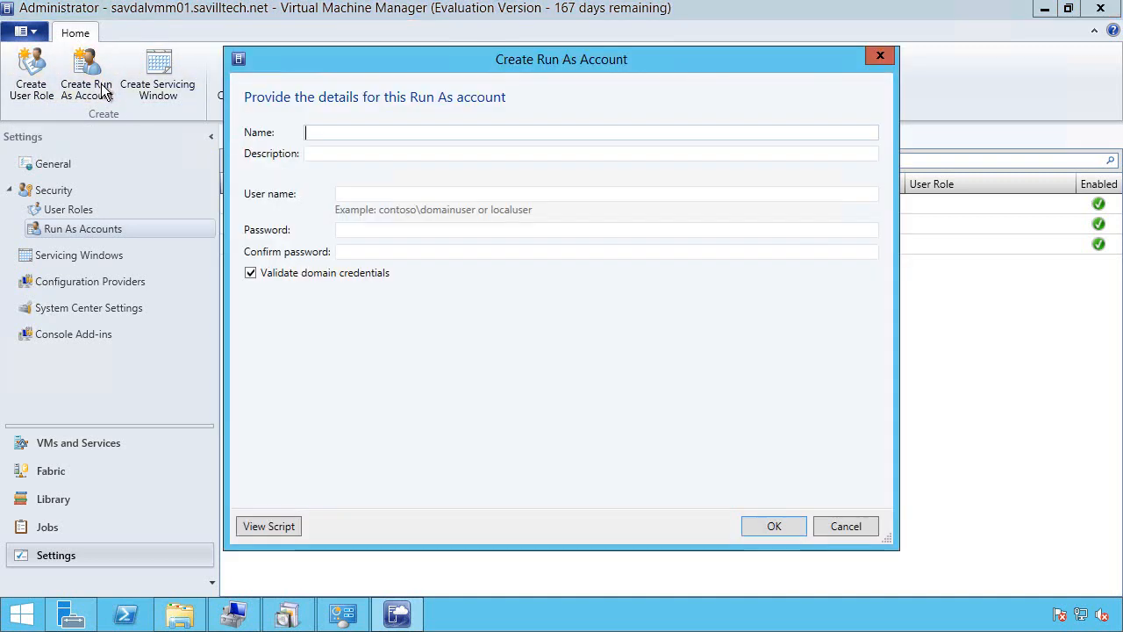
{"action": "type", "text": "Domain Admin"}
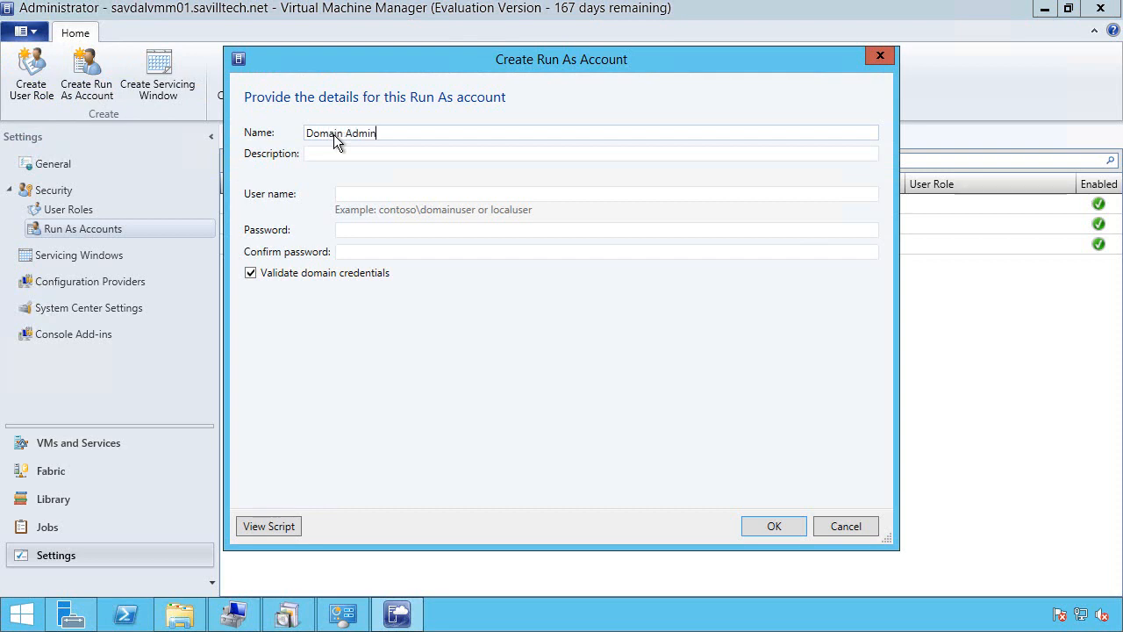
{"action": "key", "text": "Tab"}
{"action": "key", "text": "Tab"}
{"action": "type", "text": "savilltec"}
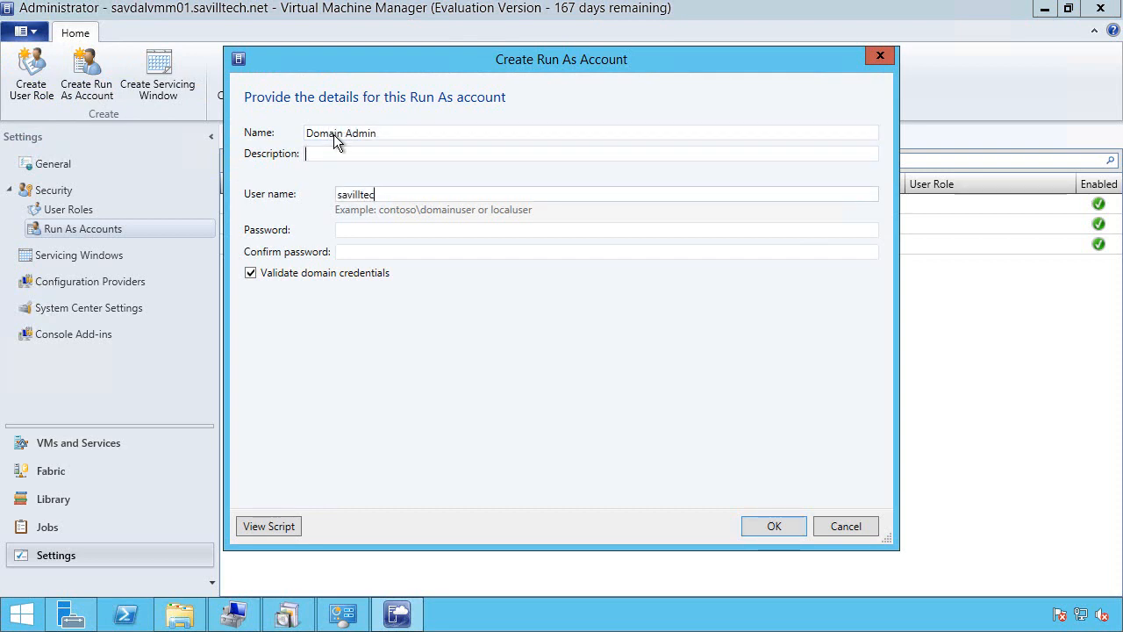
{"action": "type", "text": "h\\administrator"}
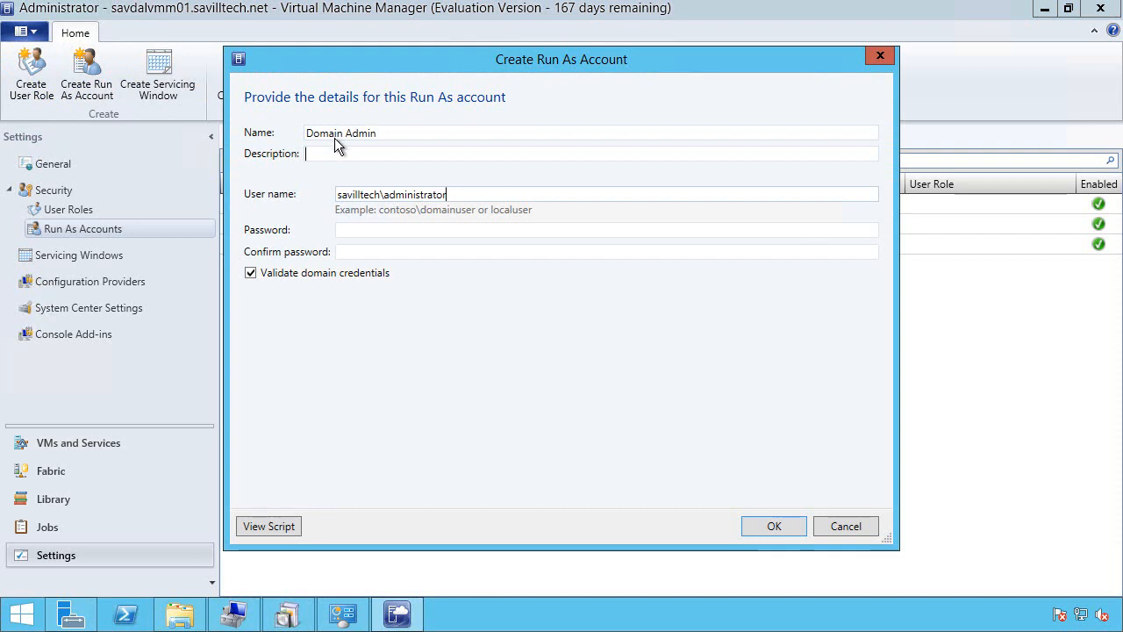
Step: Enter and confirm the account password, and create the Run As account with domain credential validation kept on
{"action": "left_click", "coordinate": [414, 230]}
{"action": "type", "text": "Pa●●●●●"}
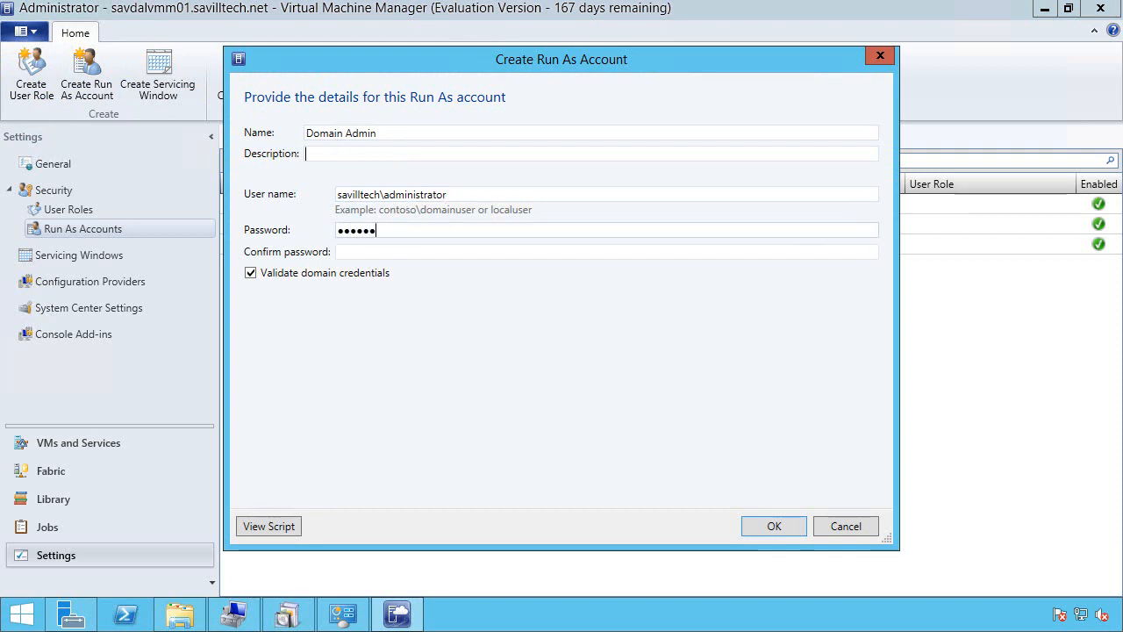
{"action": "key", "text": "Tab"}
{"action": "type", "text": "●●●●●●●"}
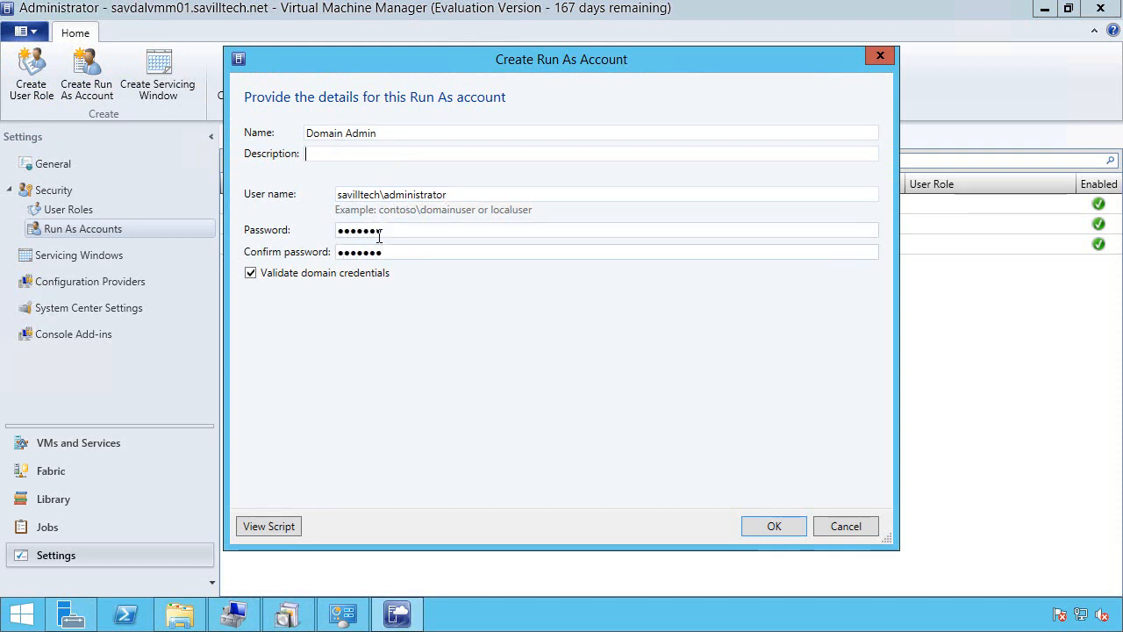
{"action": "left_click", "coordinate": [776, 530]}
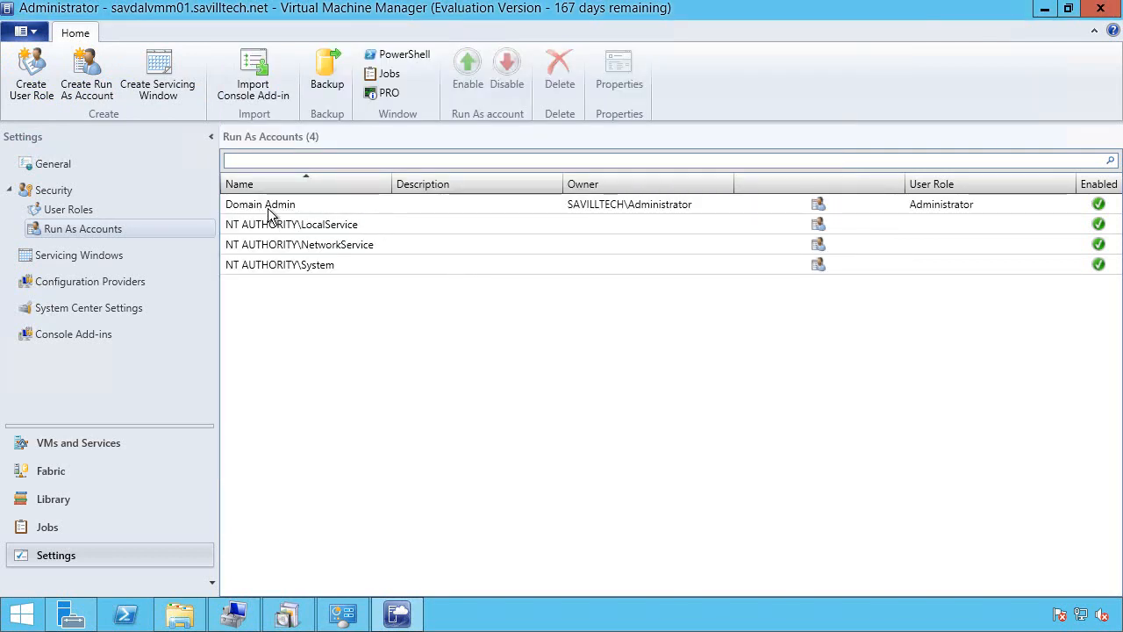
Step: Start adding Hyper-V hosts and clusters to the Dallas host group, using Windows Server computers in a trusted Active Directory domain
{"action": "left_click", "coordinate": [73, 477]}
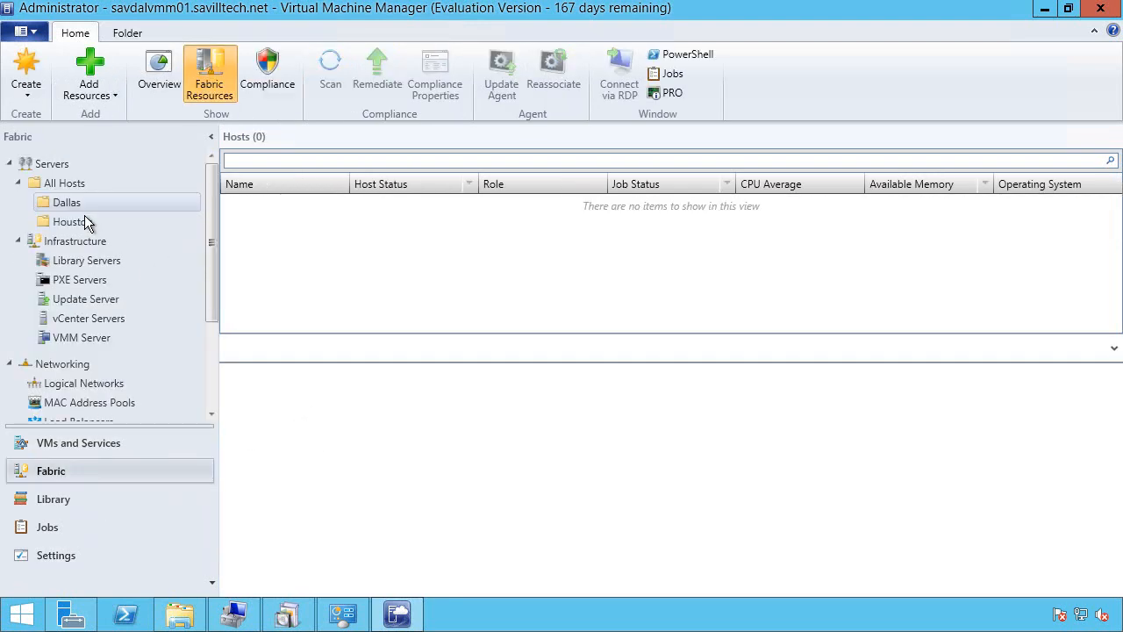
{"action": "right_click", "coordinate": [75, 204]}
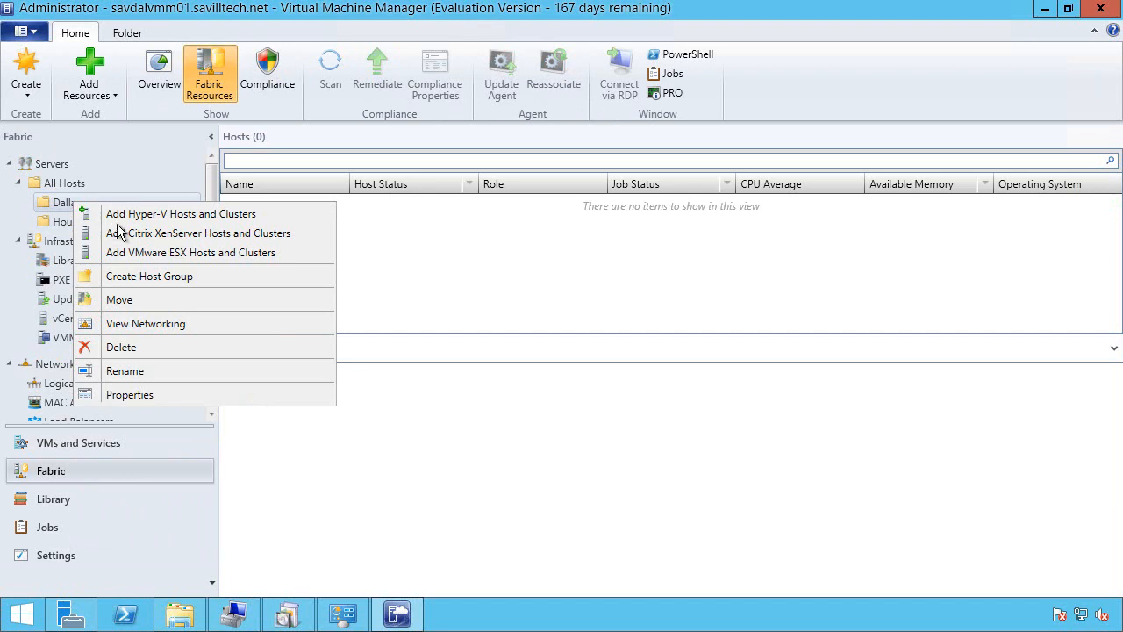
{"action": "left_click", "coordinate": [126, 215]}
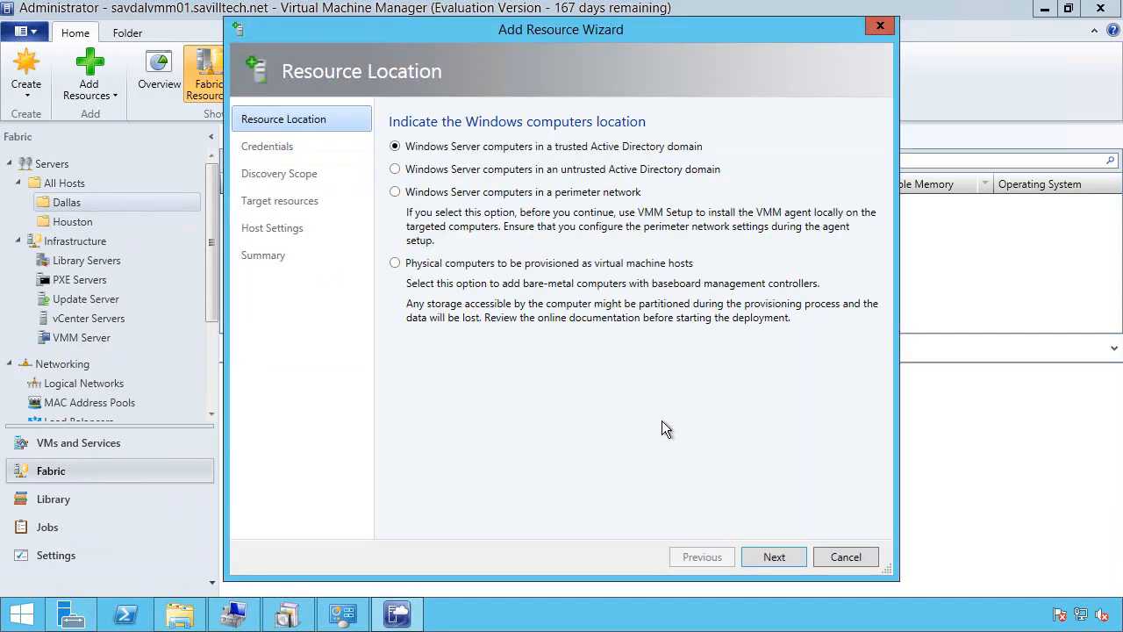
{"action": "left_click", "coordinate": [775, 561]}
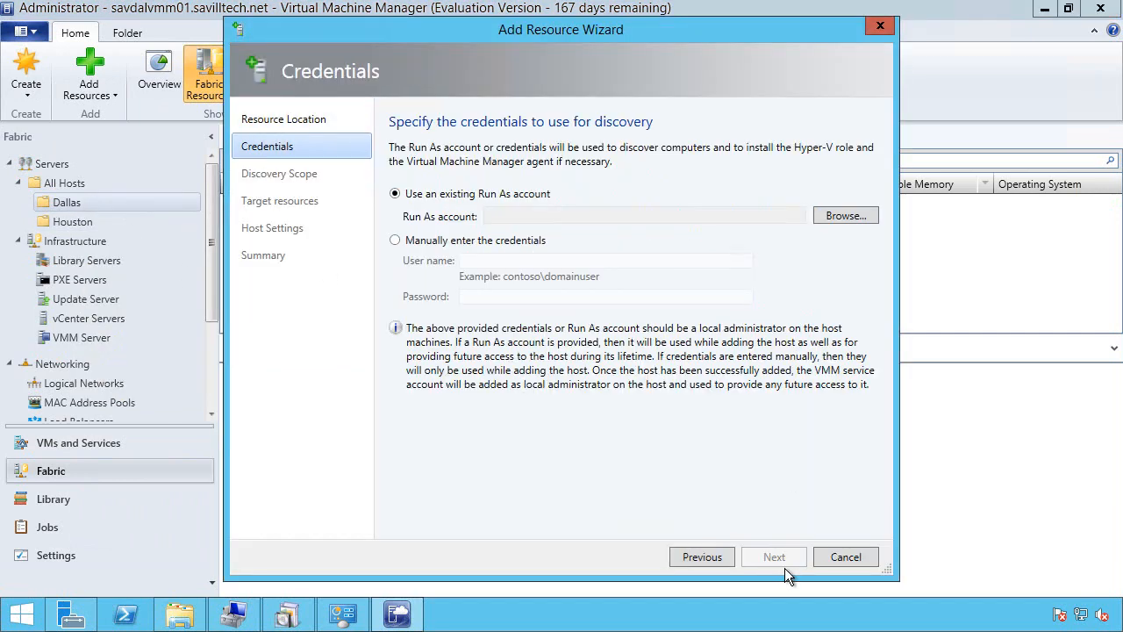
Step: Use the existing Domain Admin Run As account as the host discovery credentials
{"action": "left_click", "coordinate": [846, 218]}
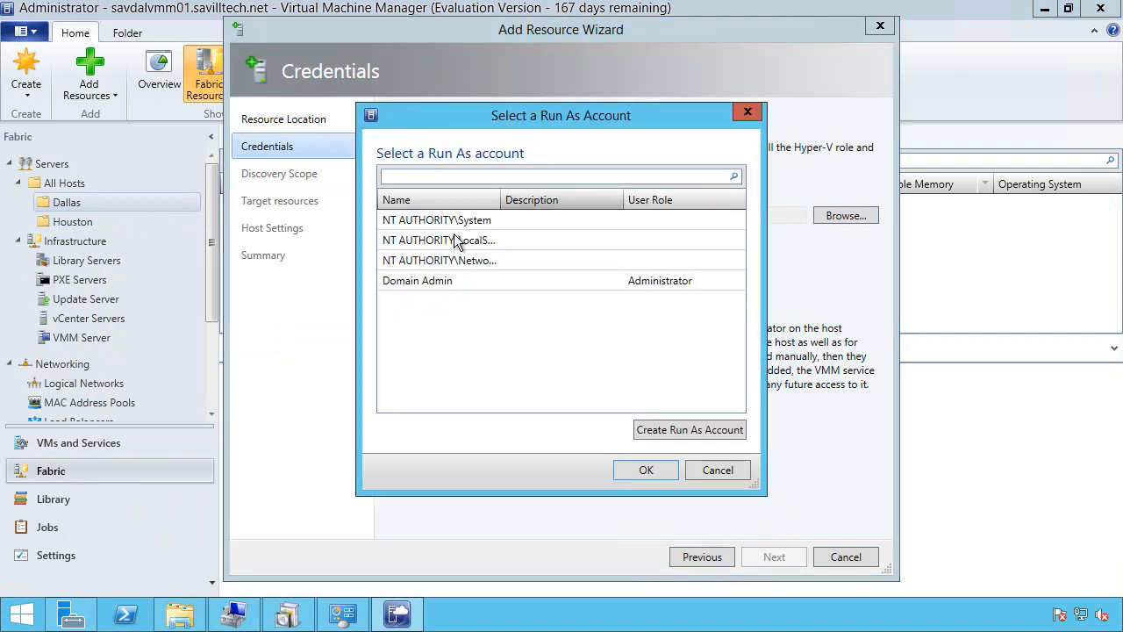
{"action": "double_click", "coordinate": [459, 282]}
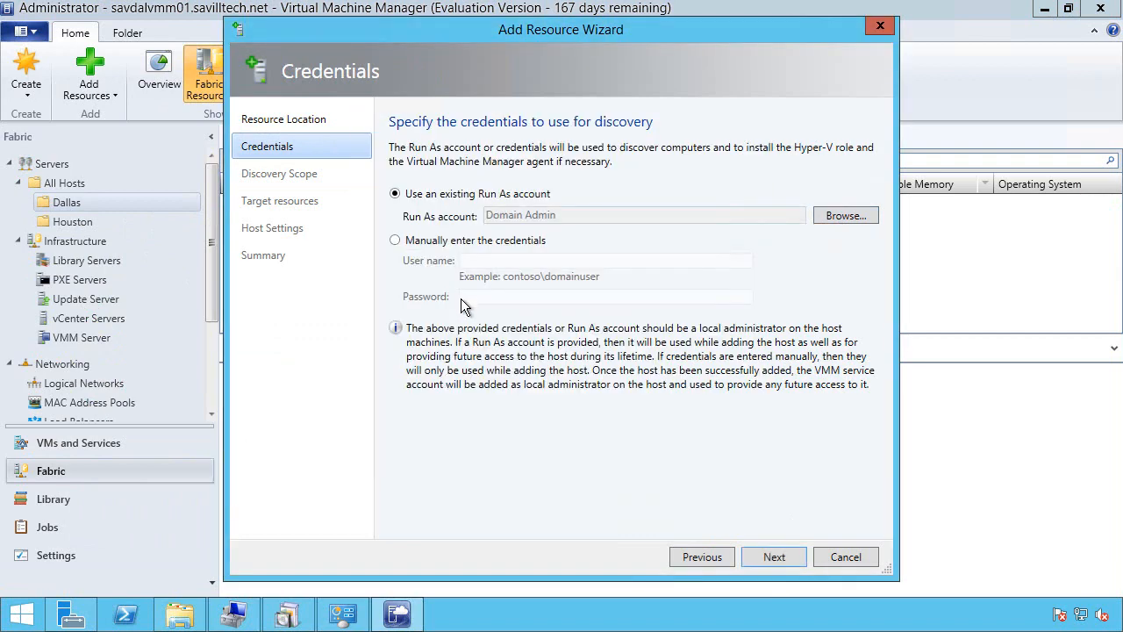
{"action": "left_click", "coordinate": [774, 562]}
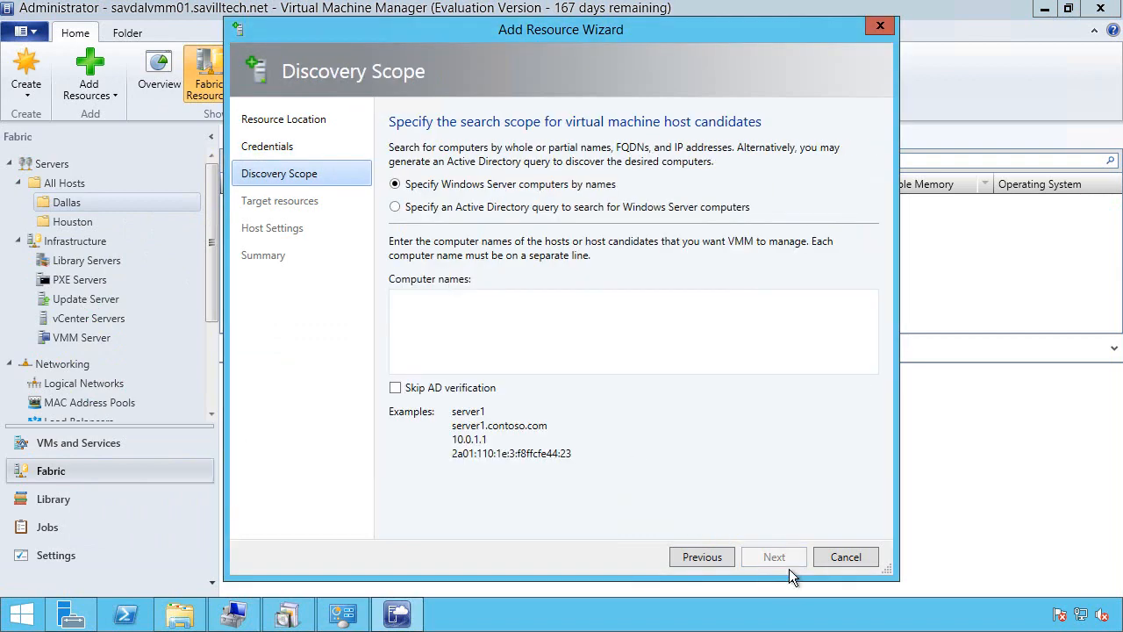
Step: Discover Windows Server computers by name, listing savdalhv20 and savdalhv21 on separate lines
{"action": "left_click", "coordinate": [466, 328]}
{"action": "type", "text": "savdal"}
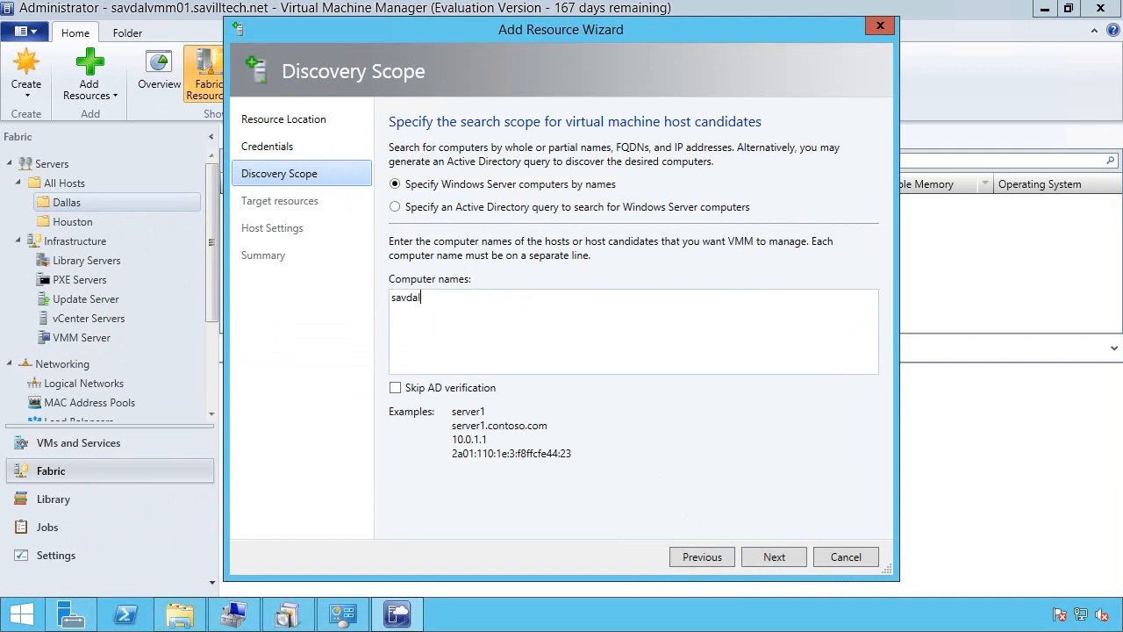
{"action": "type", "text": "hv20 "}
{"action": "type", "text": "savdalhv2"}
{"action": "type", "text": "1"}
{"action": "left_click", "coordinate": [771, 565]}
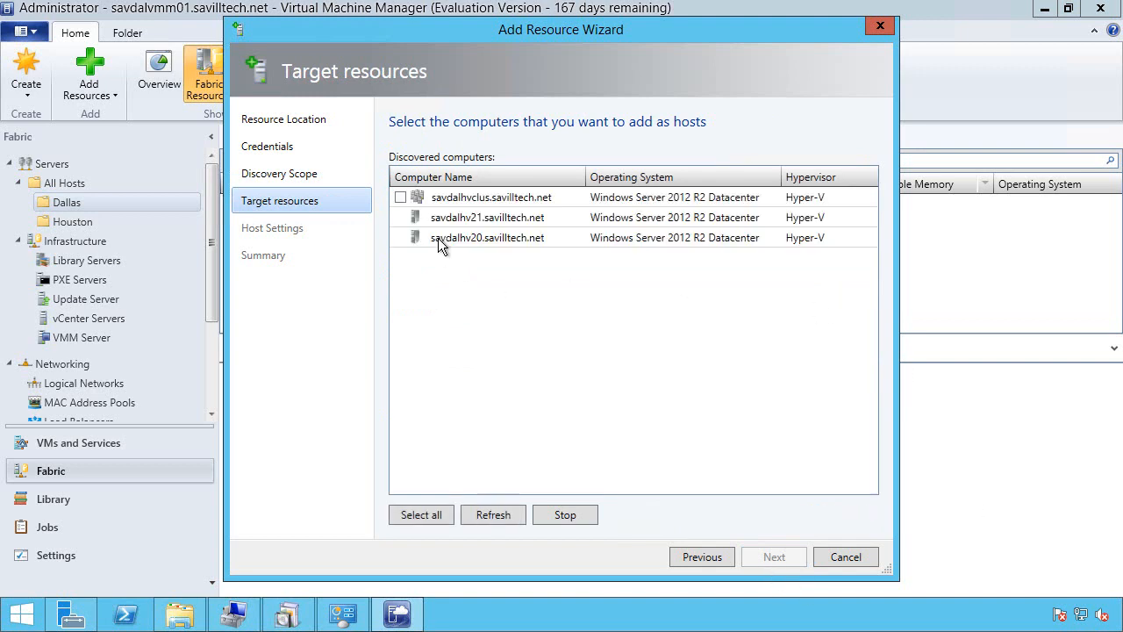
Step: Select the savdalhvclus.savilltech.net cluster as the resource to add, and keep Dallas as its host group
{"action": "left_click", "coordinate": [400, 196]}
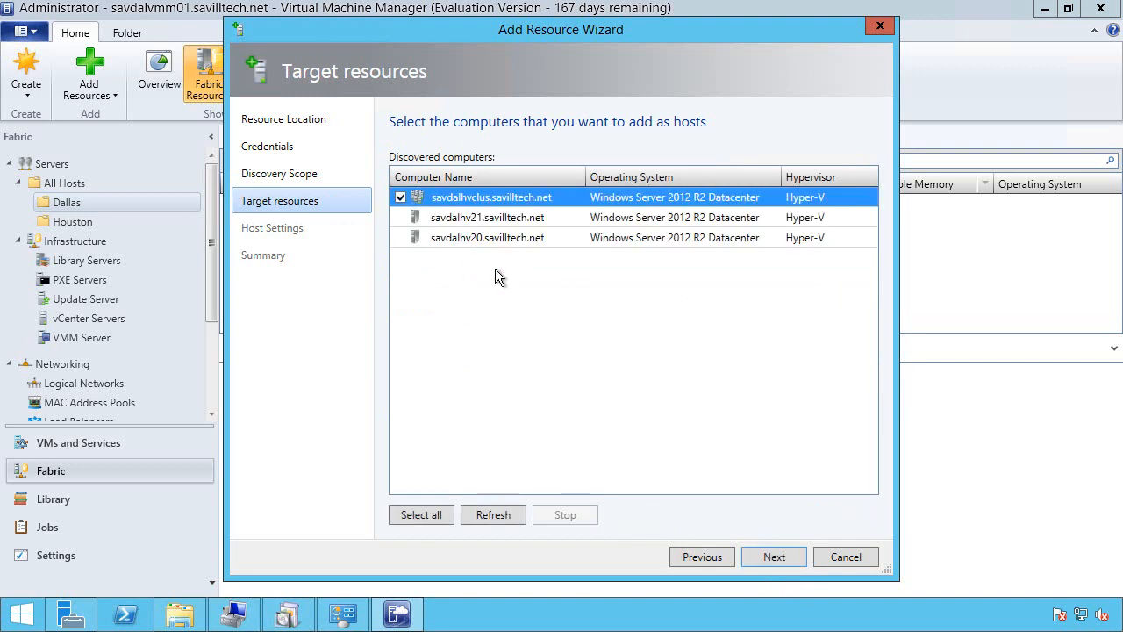
{"action": "left_click", "coordinate": [780, 571]}
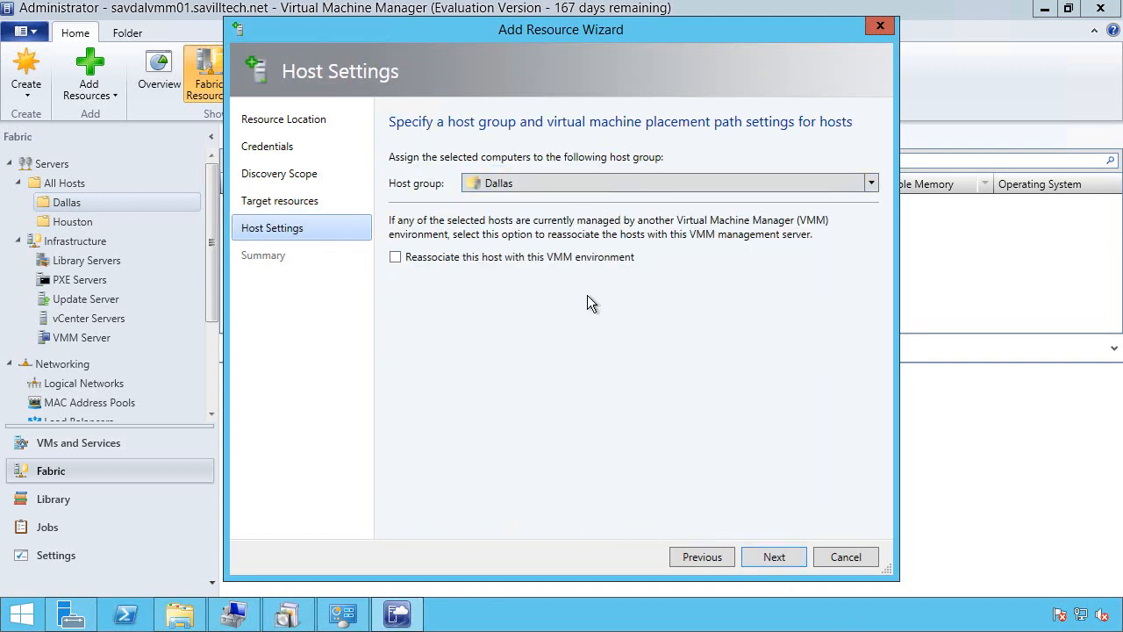
{"action": "left_click", "coordinate": [793, 568]}
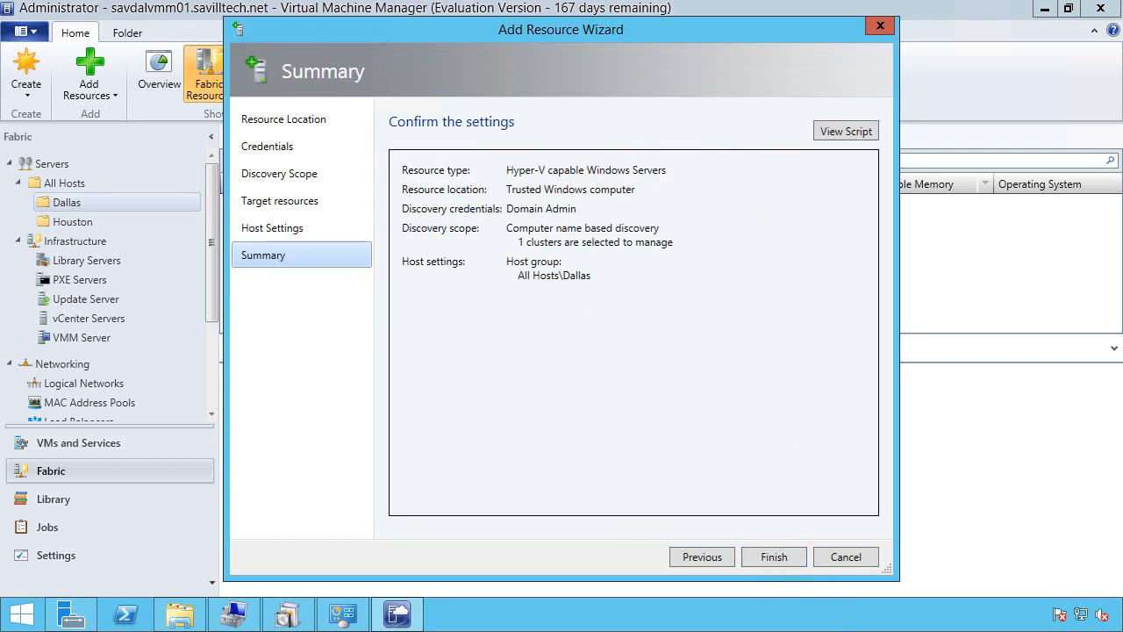
Step: Save the add-host script as VMMAddHostsHyperV in Documents, and finish adding the cluster
{"action": "left_click", "coordinate": [857, 138]}
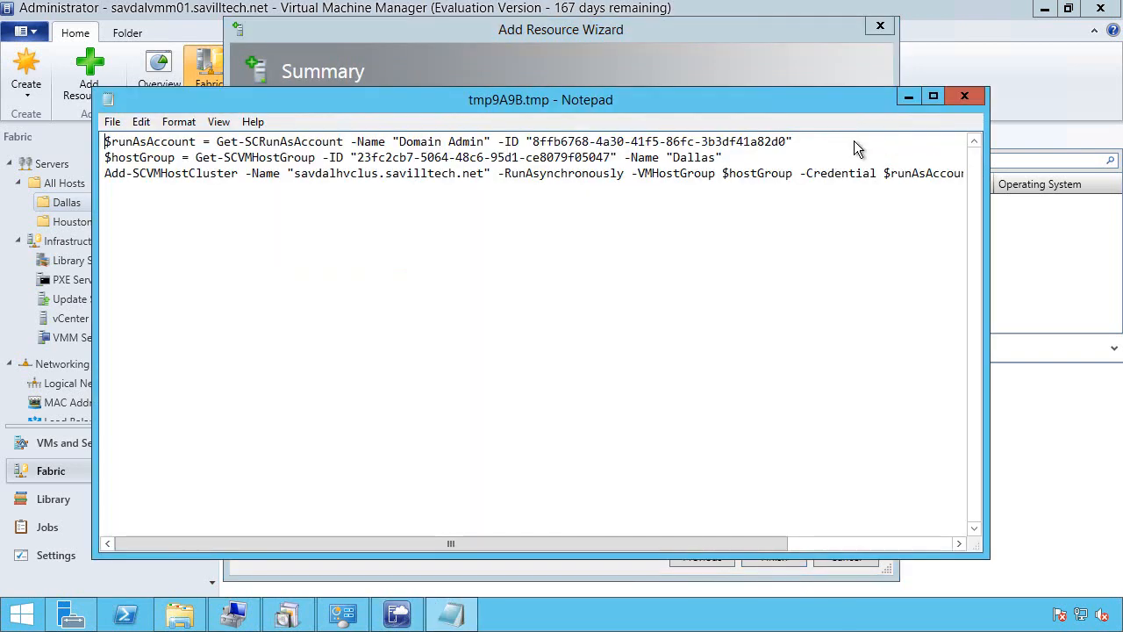
{"action": "left_click", "coordinate": [112, 121]}
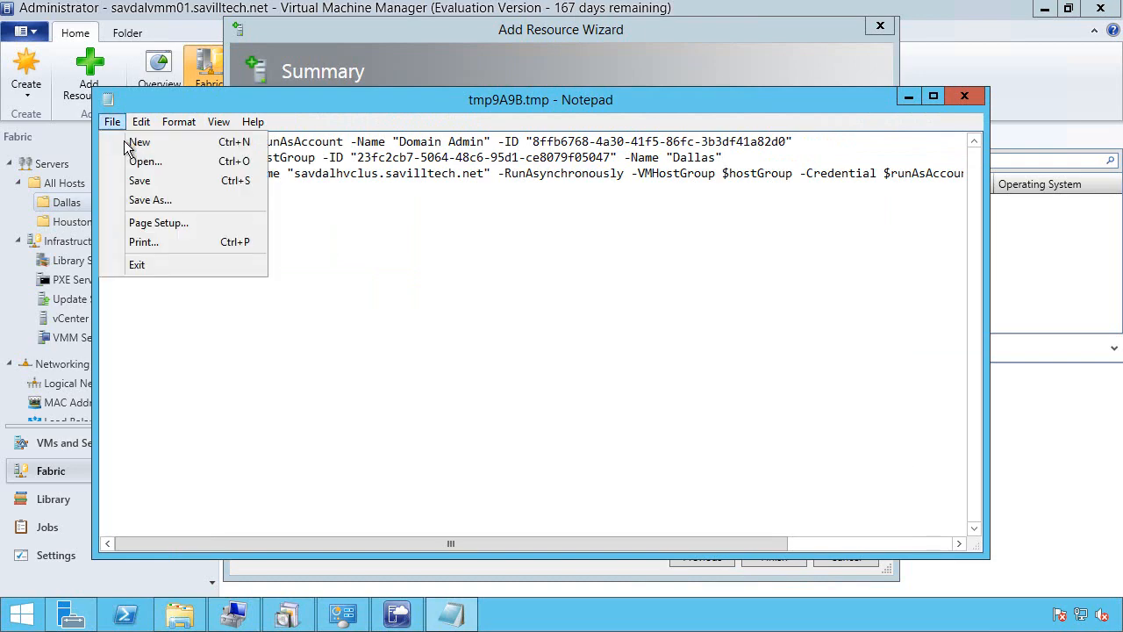
{"action": "left_click", "coordinate": [150, 200]}
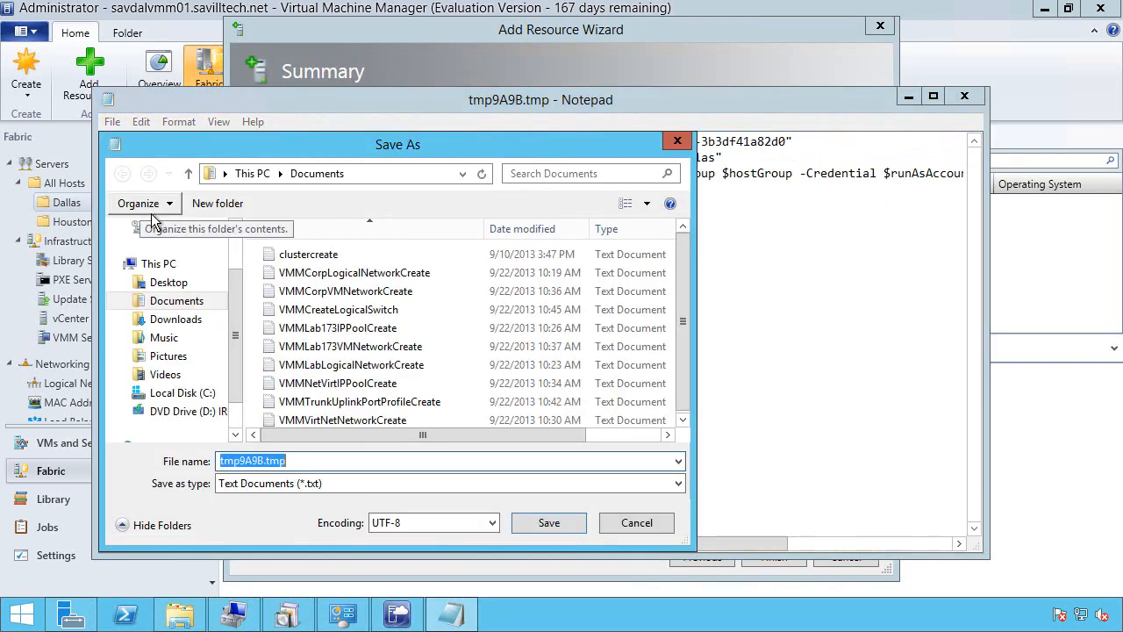
{"action": "type", "text": "VMMAddHos"}
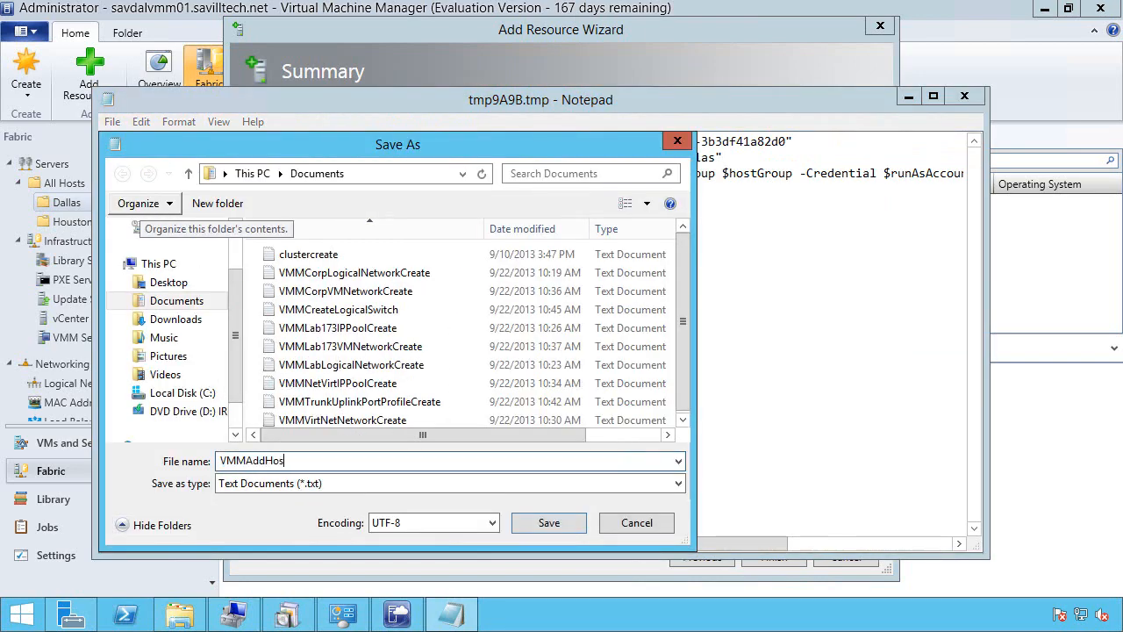
{"action": "type", "text": "tsHyperV"}
{"action": "key", "text": "Return"}
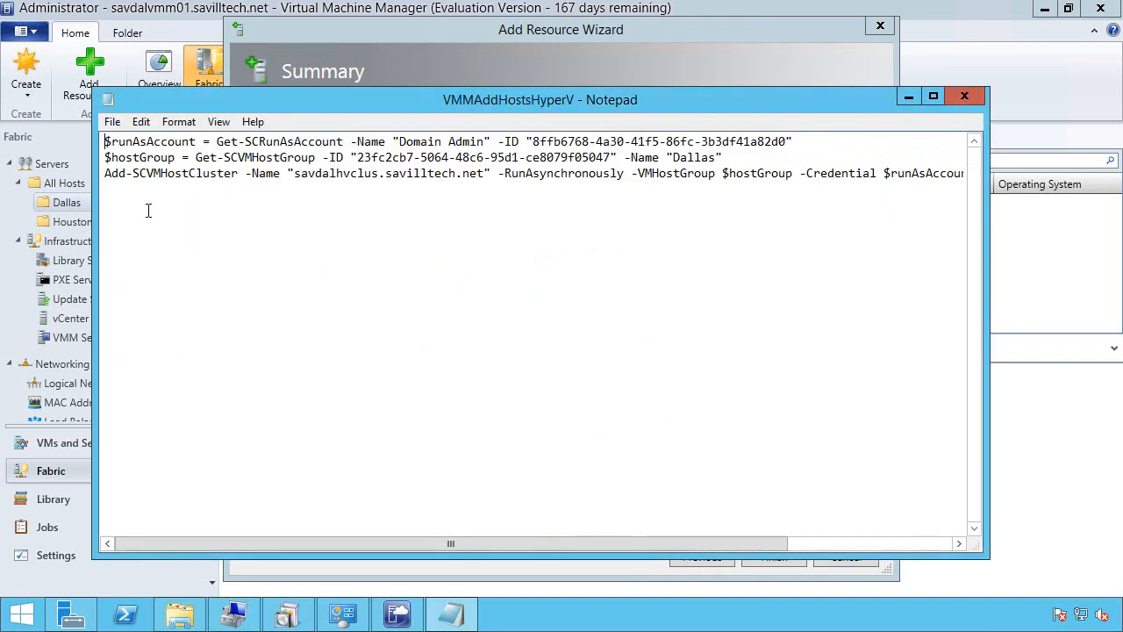
{"action": "left_click", "coordinate": [964, 97]}
{"action": "left_click", "coordinate": [793, 561]}
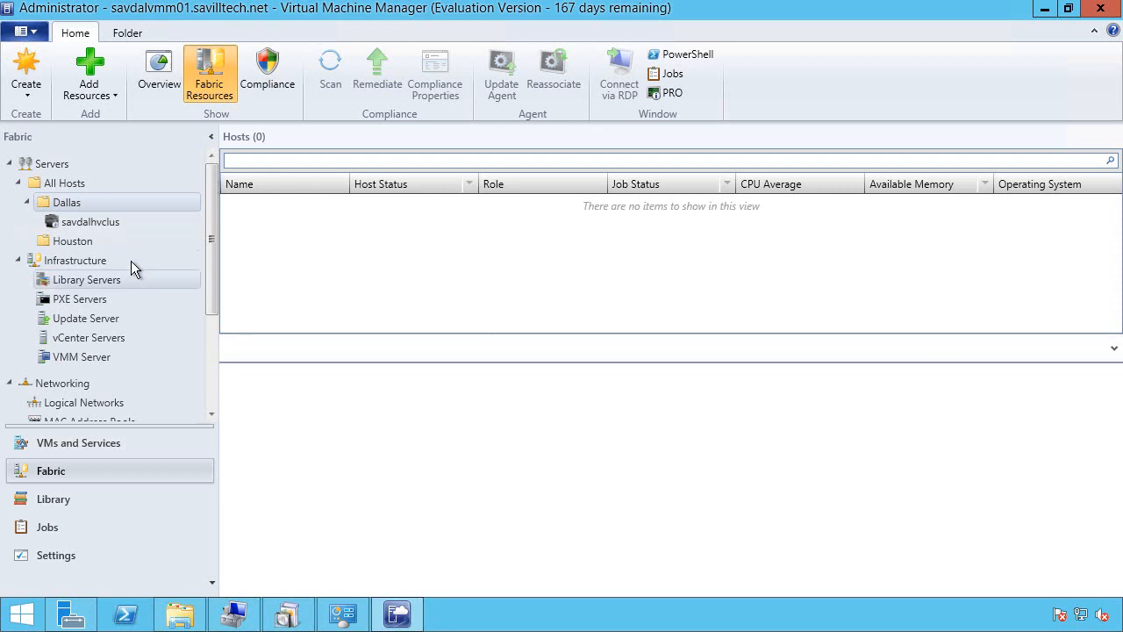
Step: Check the savdalhvclus cluster's hosts and the savdalhv20 add-host job's steps in the job history, and return to the fabric
{"action": "left_click", "coordinate": [117, 230]}
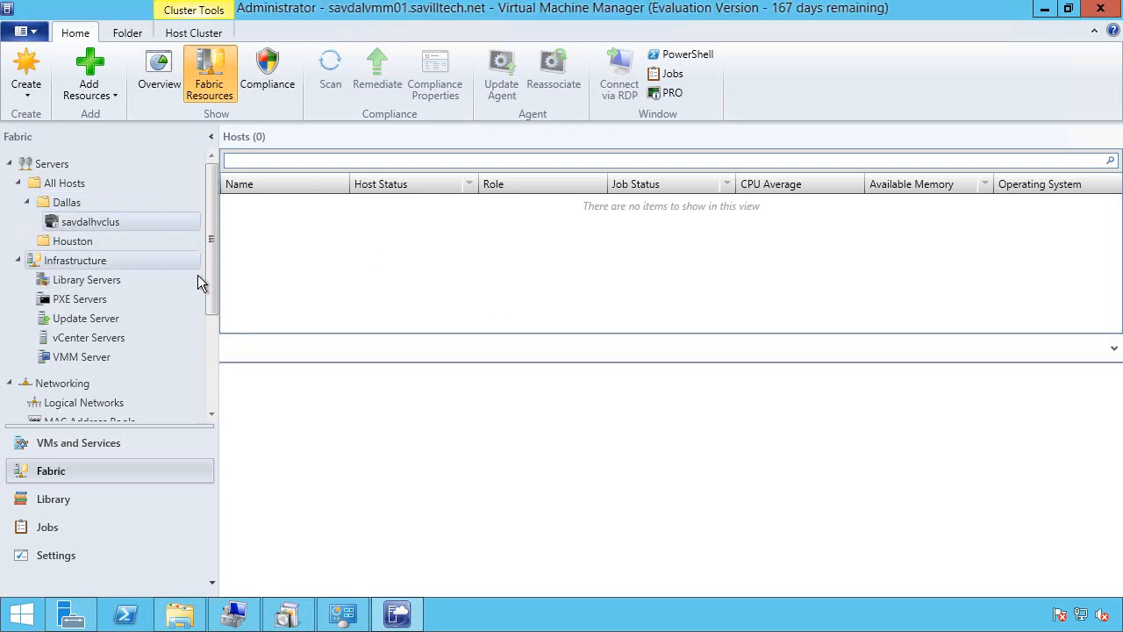
{"action": "scroll", "coordinate": [122, 234], "scroll_direction": "down", "scroll_amount": 1}
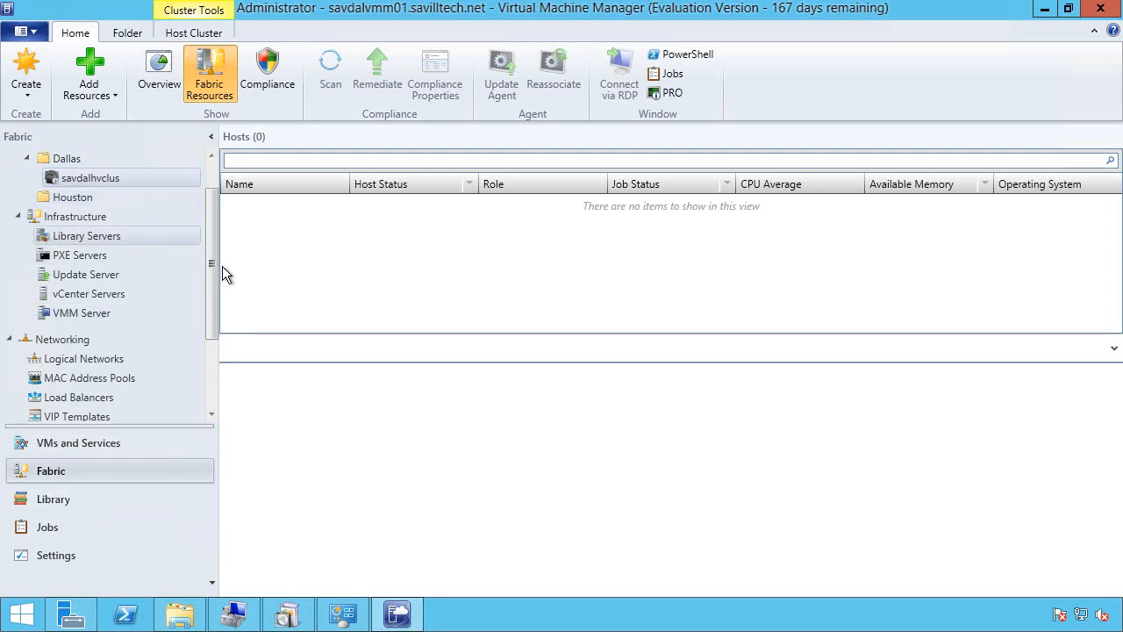
{"action": "left_click", "coordinate": [63, 533]}
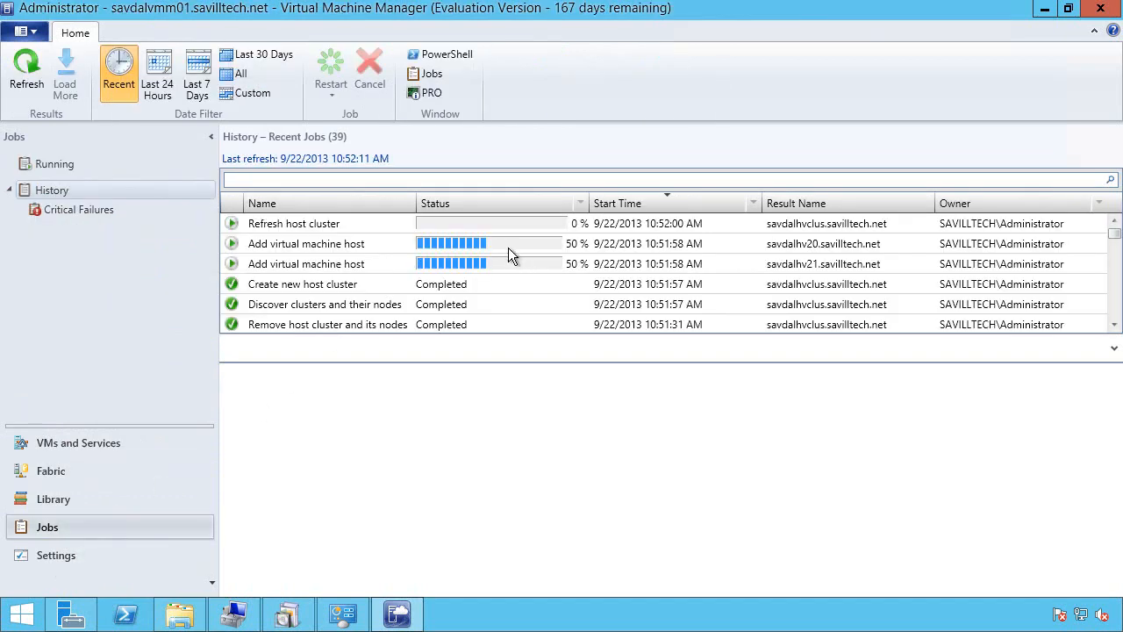
{"action": "left_click", "coordinate": [501, 253]}
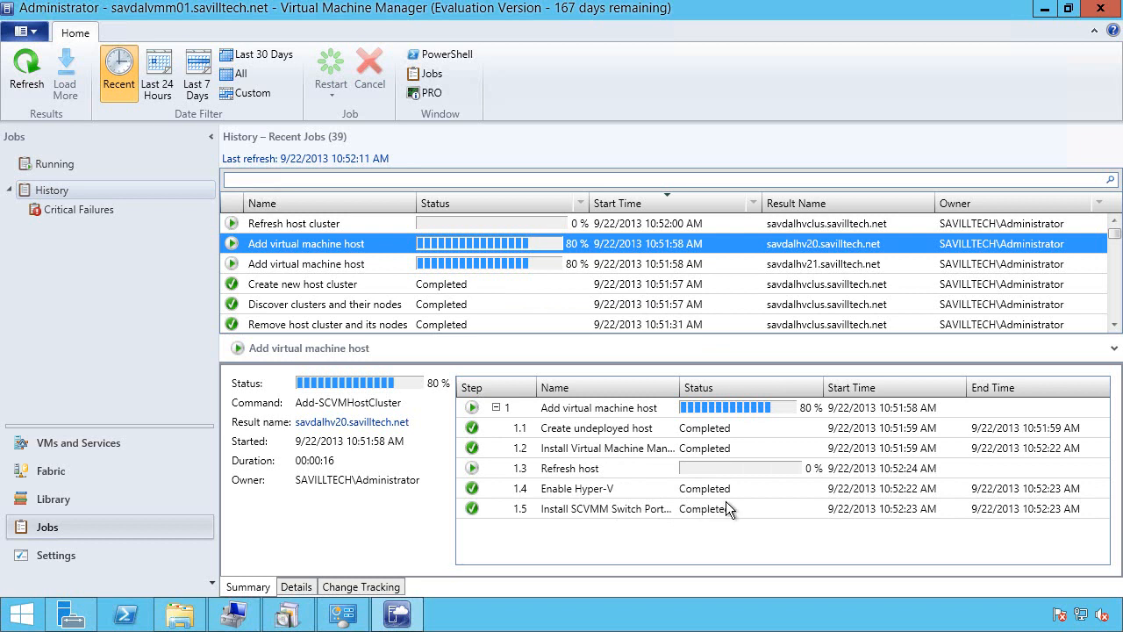
{"action": "left_click_drag", "start_coordinate": [681, 391], "coordinate": [796, 393]}
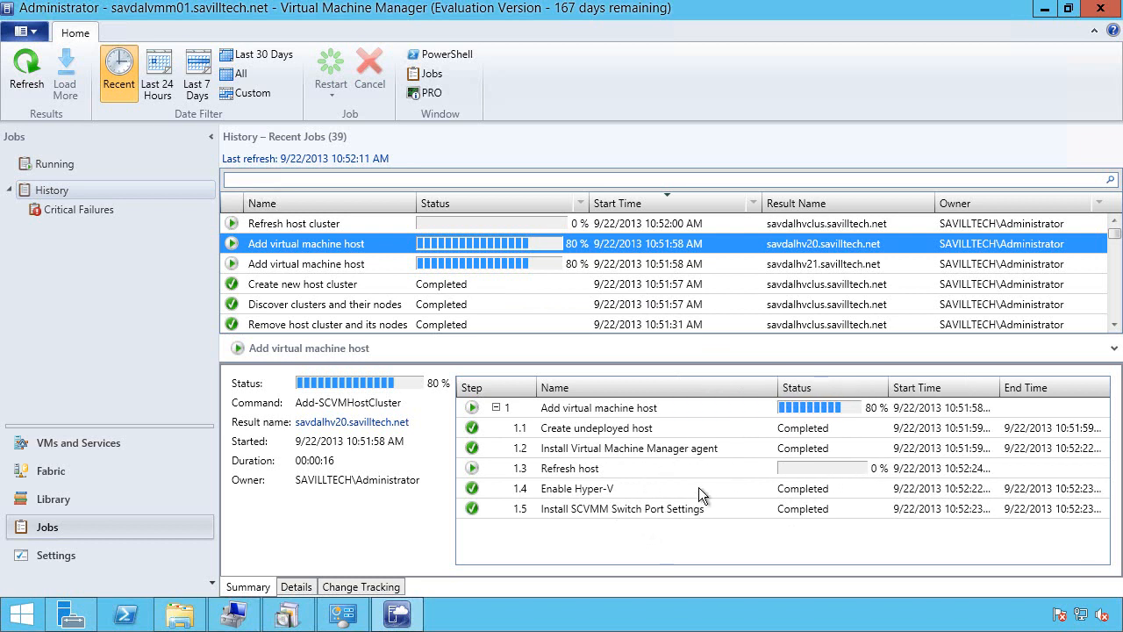
{"action": "left_click", "coordinate": [70, 480]}
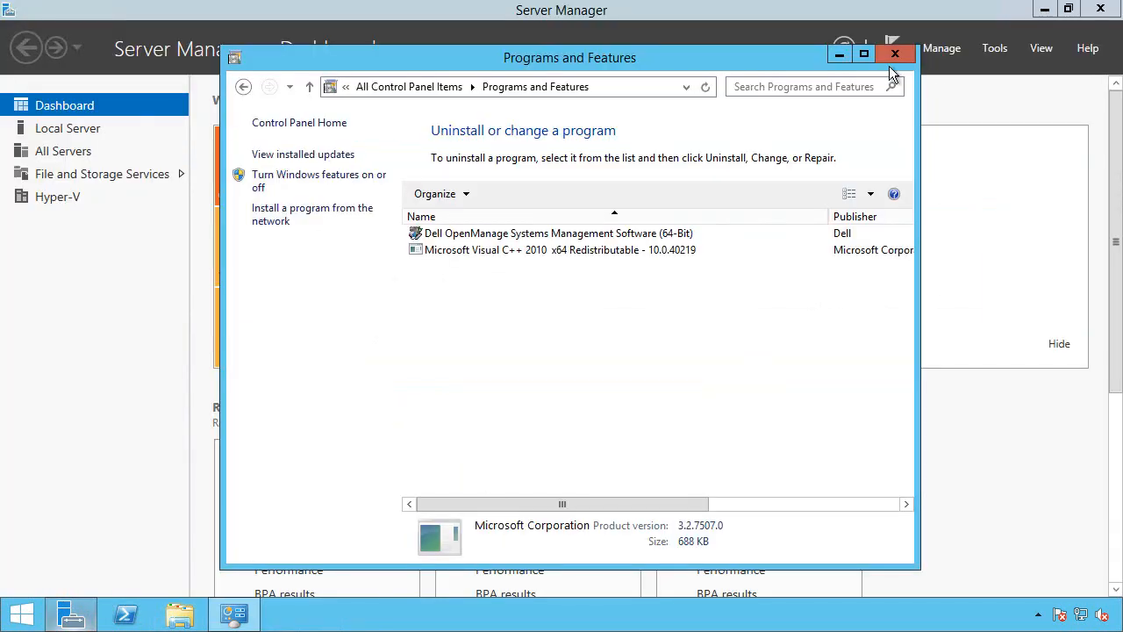
Step: On the SAVDALHV20 host, close Programs and Features and examine the network connections, including TeamNIC 1, TeamNIC 2 and TeamNIC 3
{"action": "left_click", "coordinate": [905, 65]}
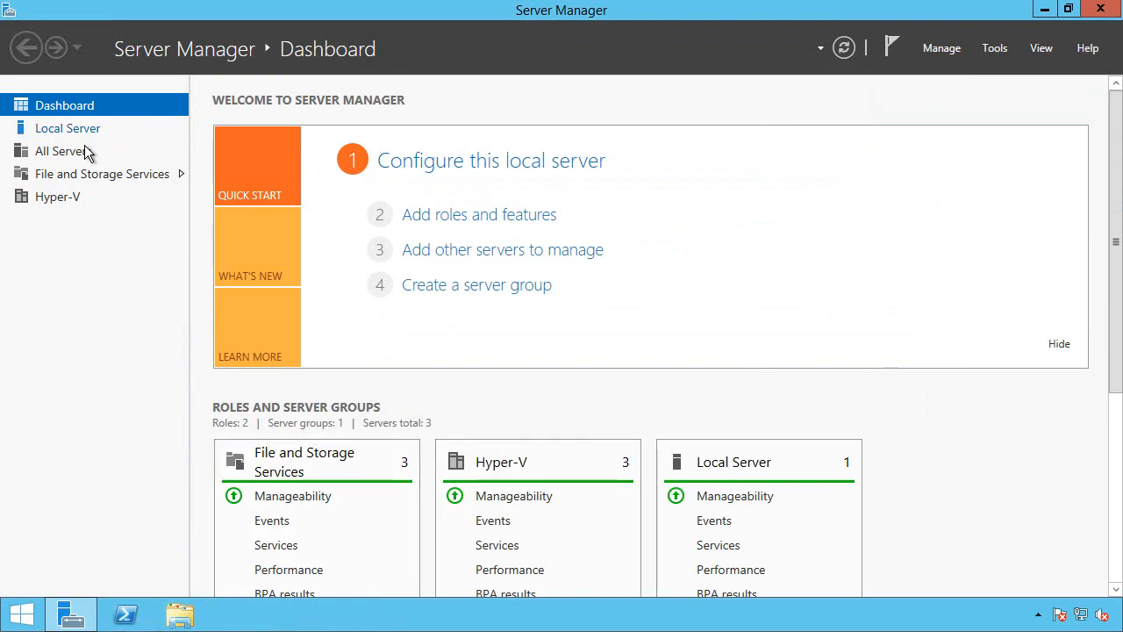
{"action": "right_click", "coordinate": [1094, 621]}
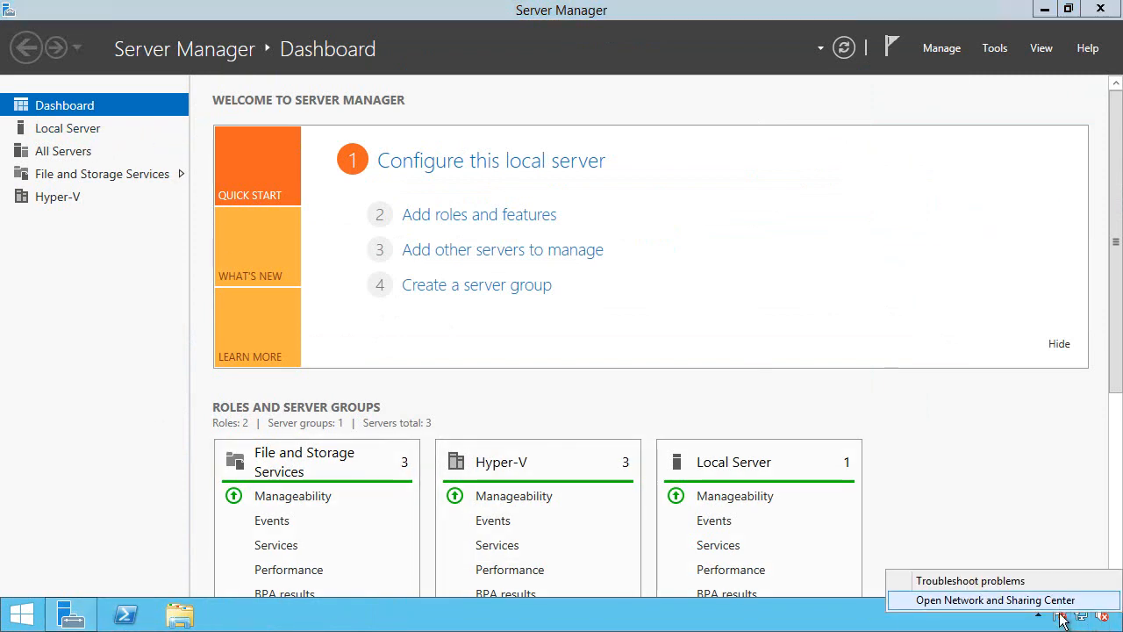
{"action": "left_click", "coordinate": [1065, 604]}
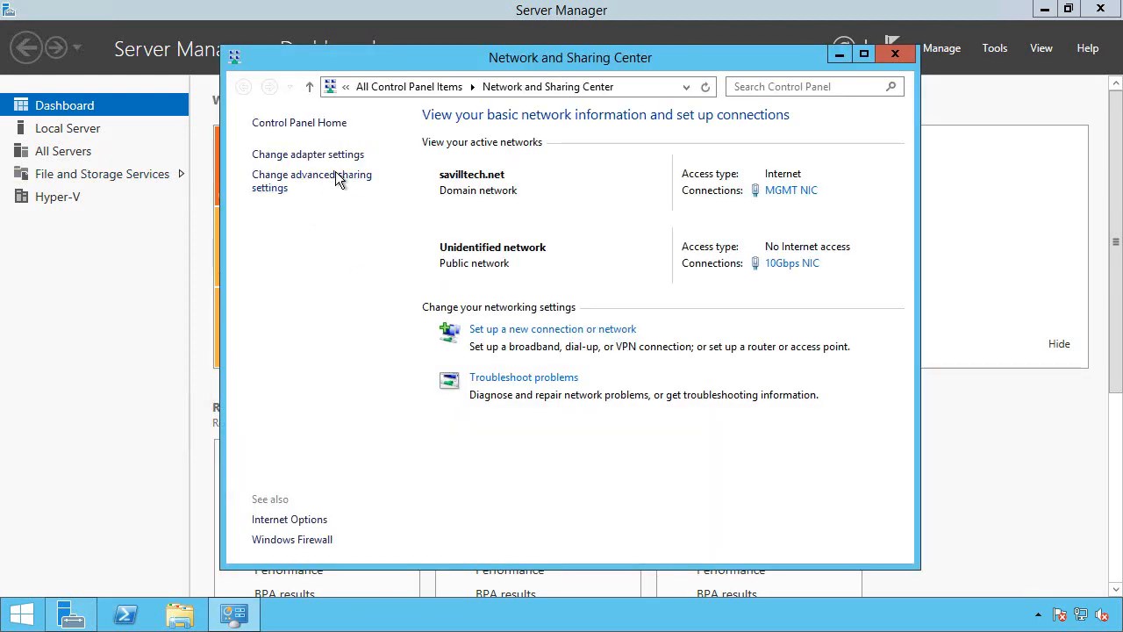
{"action": "left_click", "coordinate": [326, 155]}
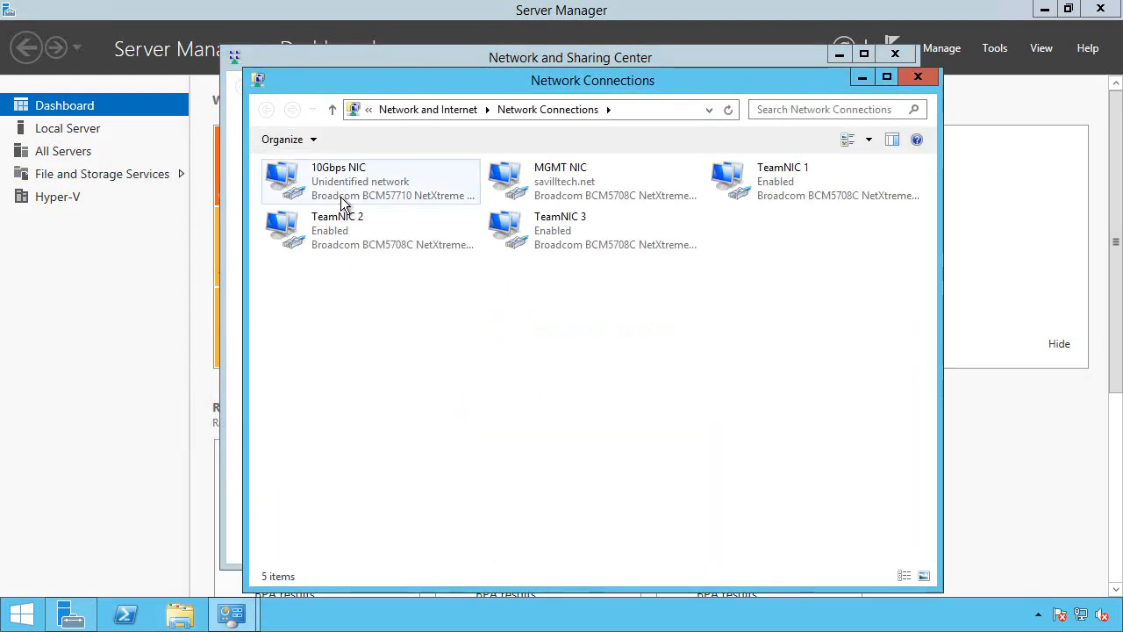
{"action": "left_click", "coordinate": [775, 198]}
{"action": "left_click", "coordinate": [366, 243]}
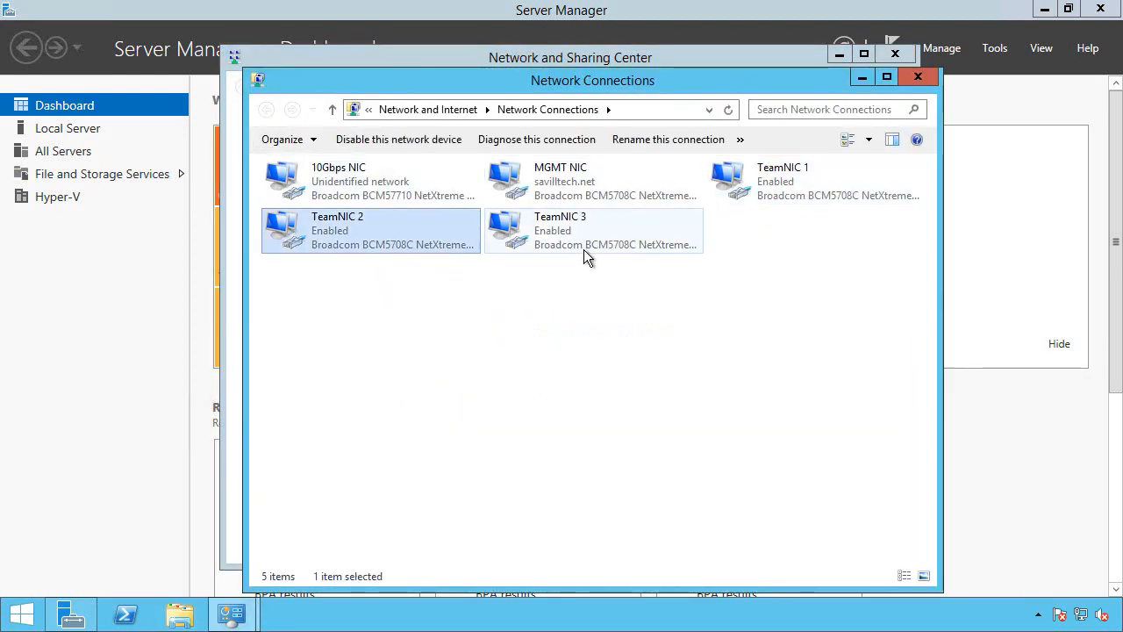
{"action": "left_click", "coordinate": [584, 248]}
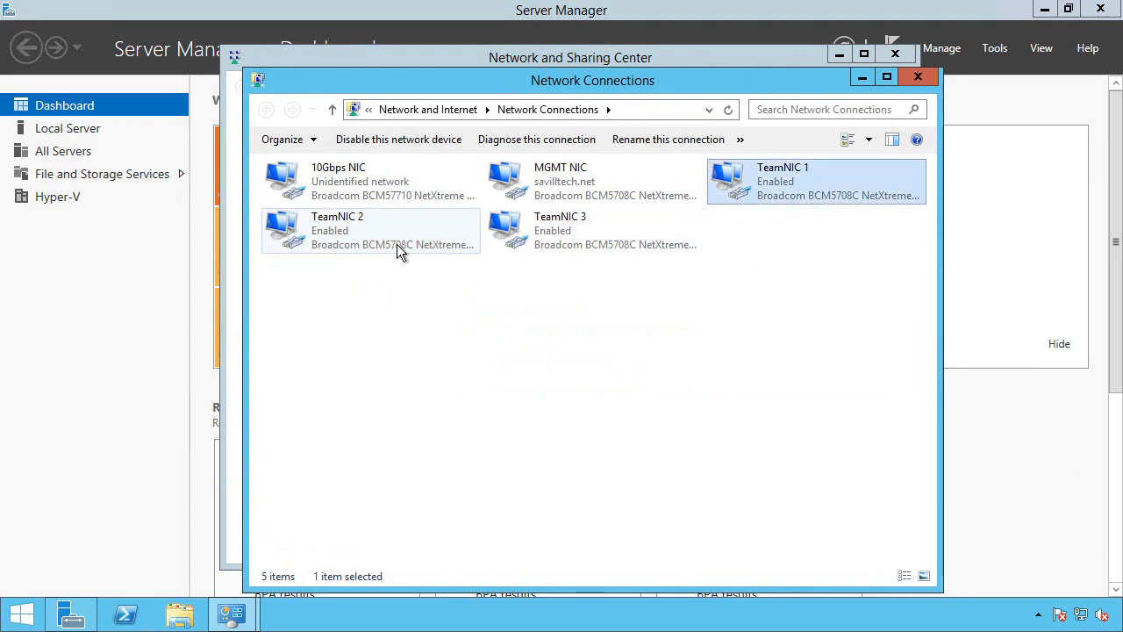
{"action": "left_click", "coordinate": [396, 244]}
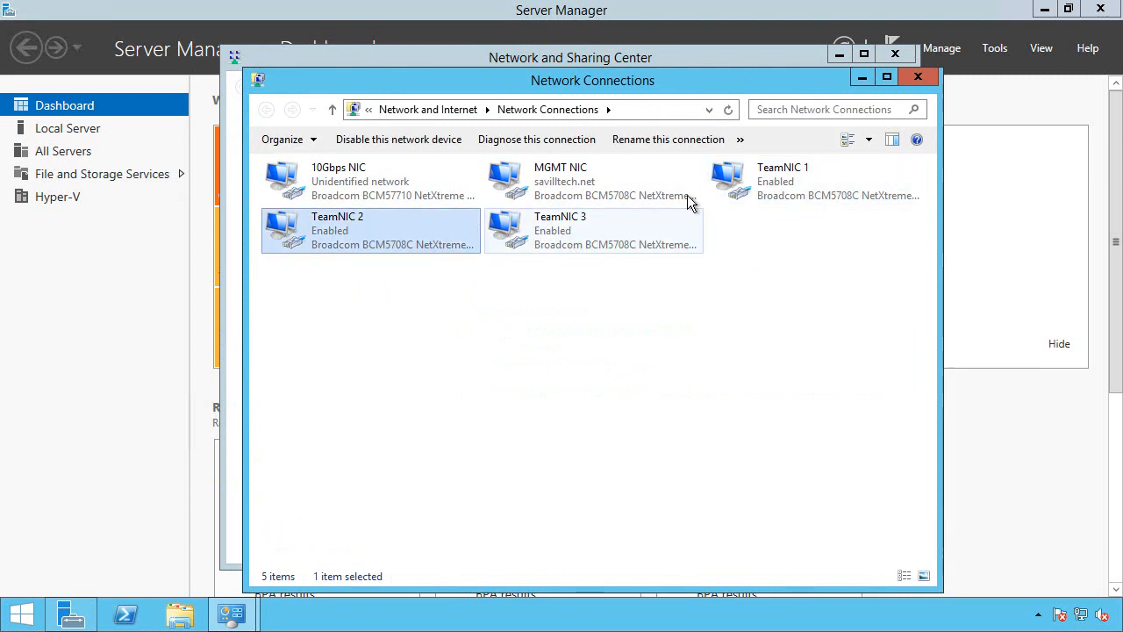
{"action": "left_click", "coordinate": [675, 215]}
Step: Open Hyper-V Manager on SAVDALHV20 and inspect its virtual switches in Virtual Switch Manager without making changes
{"action": "left_click", "coordinate": [999, 51]}
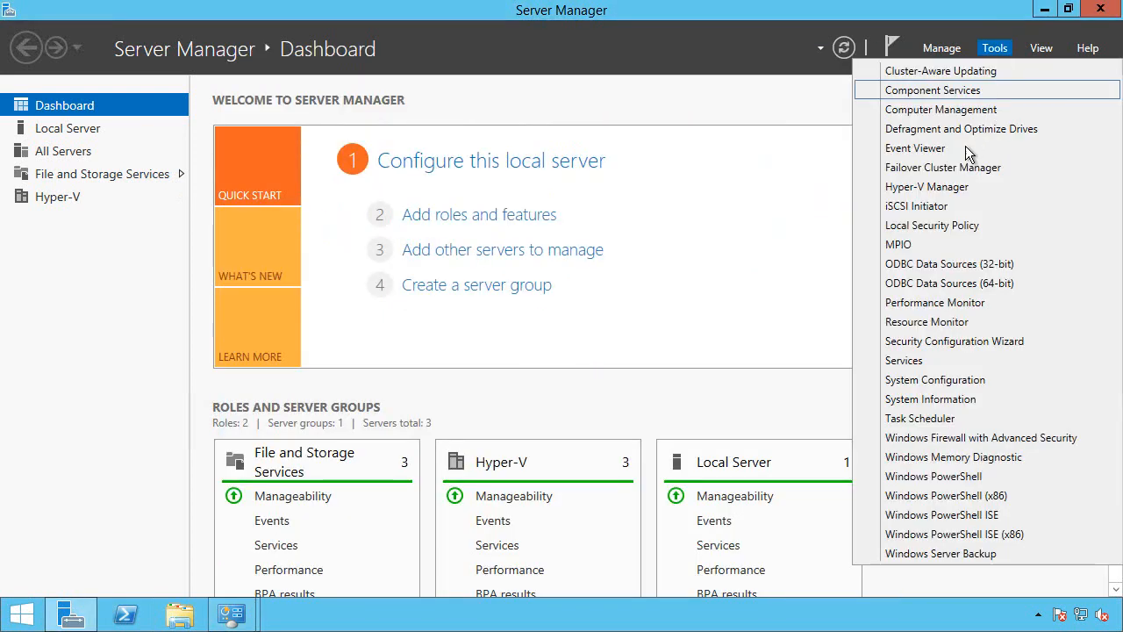
{"action": "left_click", "coordinate": [935, 196]}
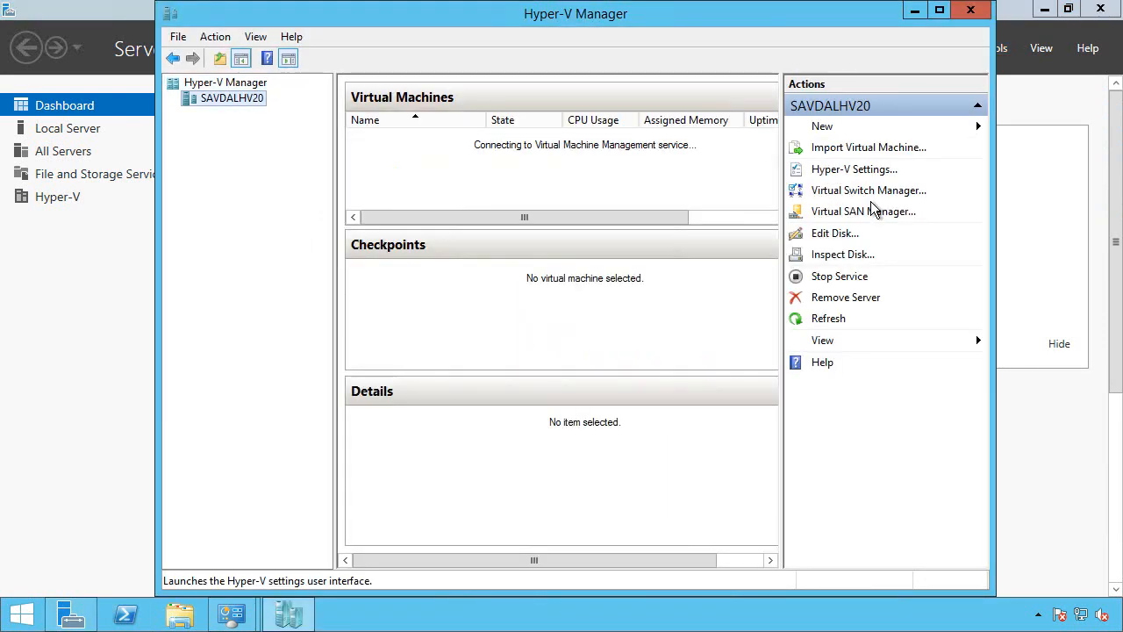
{"action": "left_click", "coordinate": [866, 193]}
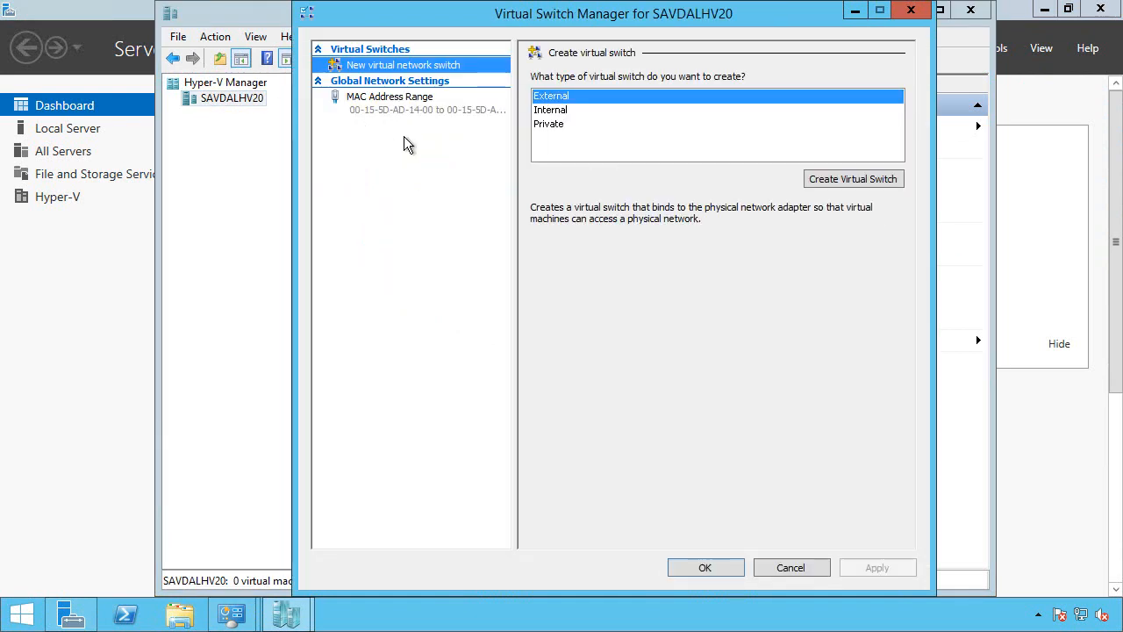
{"action": "left_click", "coordinate": [812, 568]}
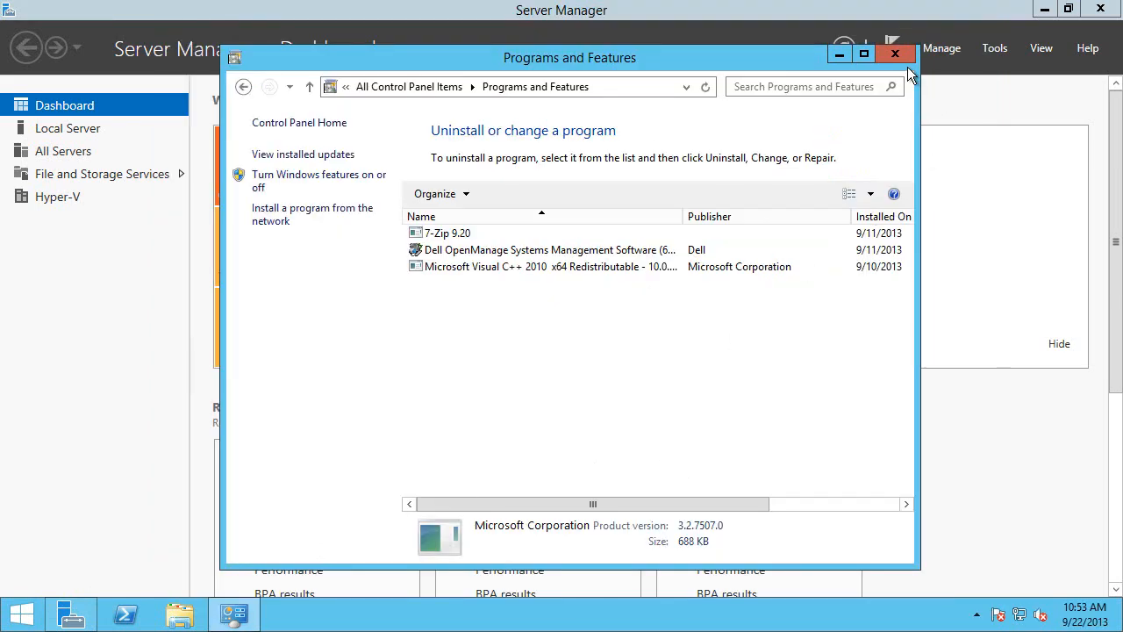
Step: On the other Hyper-V host, close Programs and Features and examine the network adapters in Network Connections
{"action": "left_click", "coordinate": [907, 61]}
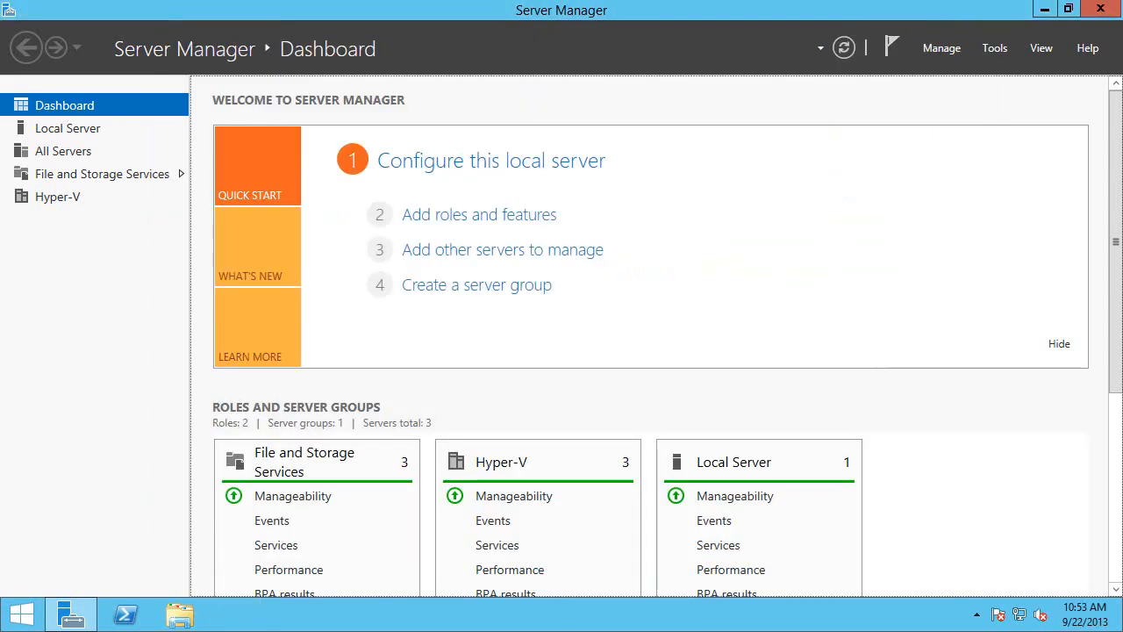
{"action": "right_click", "coordinate": [1024, 616]}
{"action": "left_click", "coordinate": [1029, 604]}
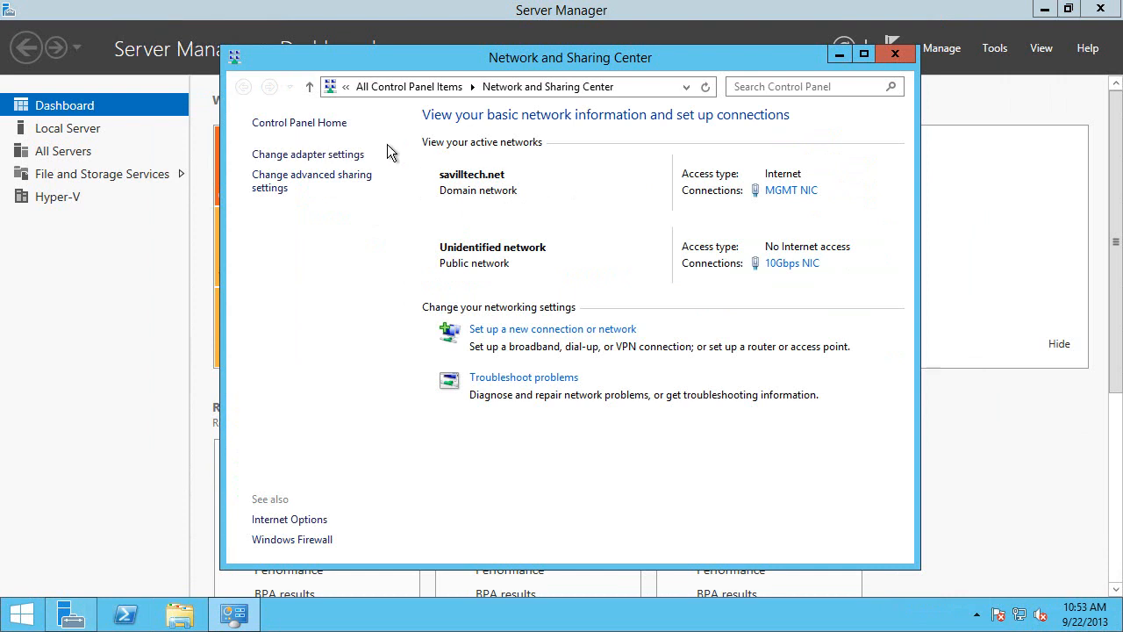
{"action": "left_click", "coordinate": [309, 155]}
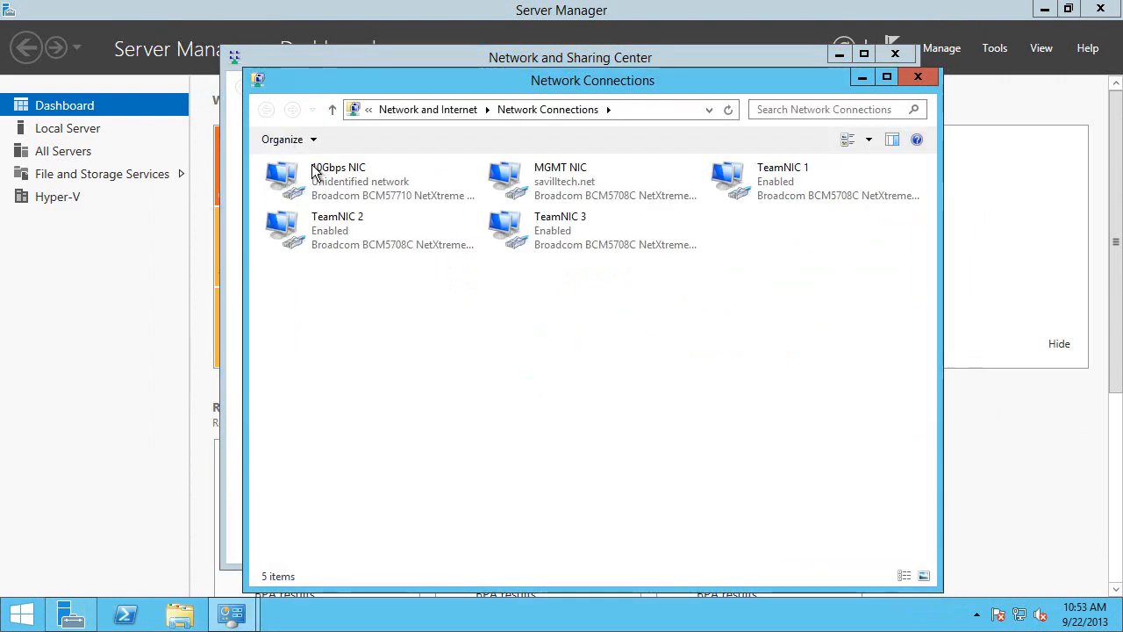
{"action": "left_click", "coordinate": [933, 80]}
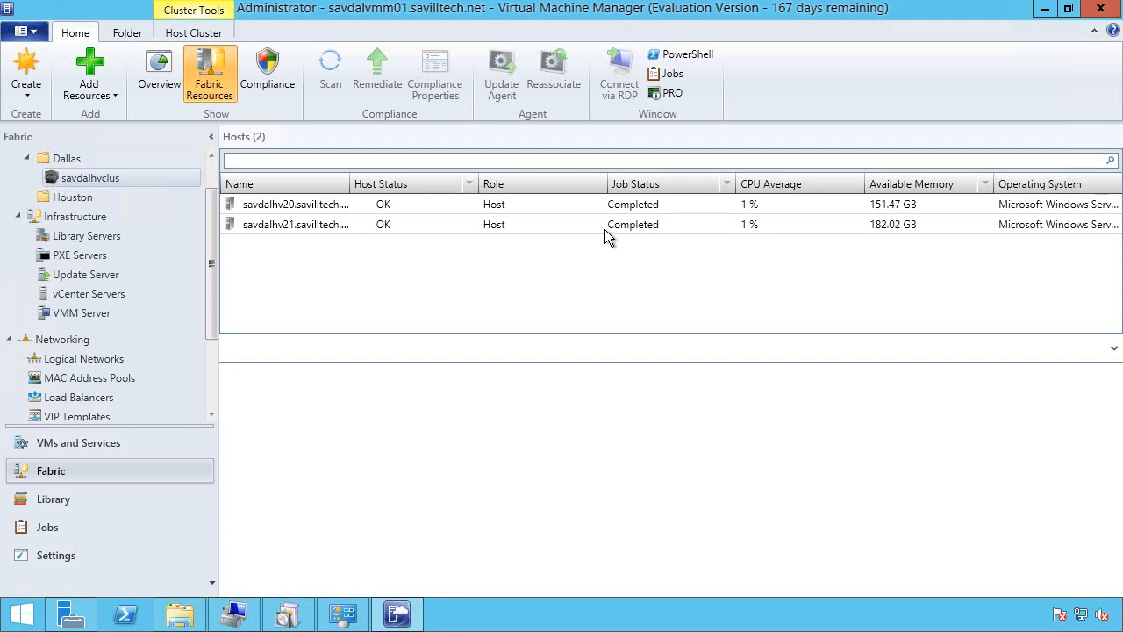
Step: Open the properties of the savdalhv20 host and examine its hardware, including network adapters, and its virtual switches
{"action": "left_click", "coordinate": [325, 212]}
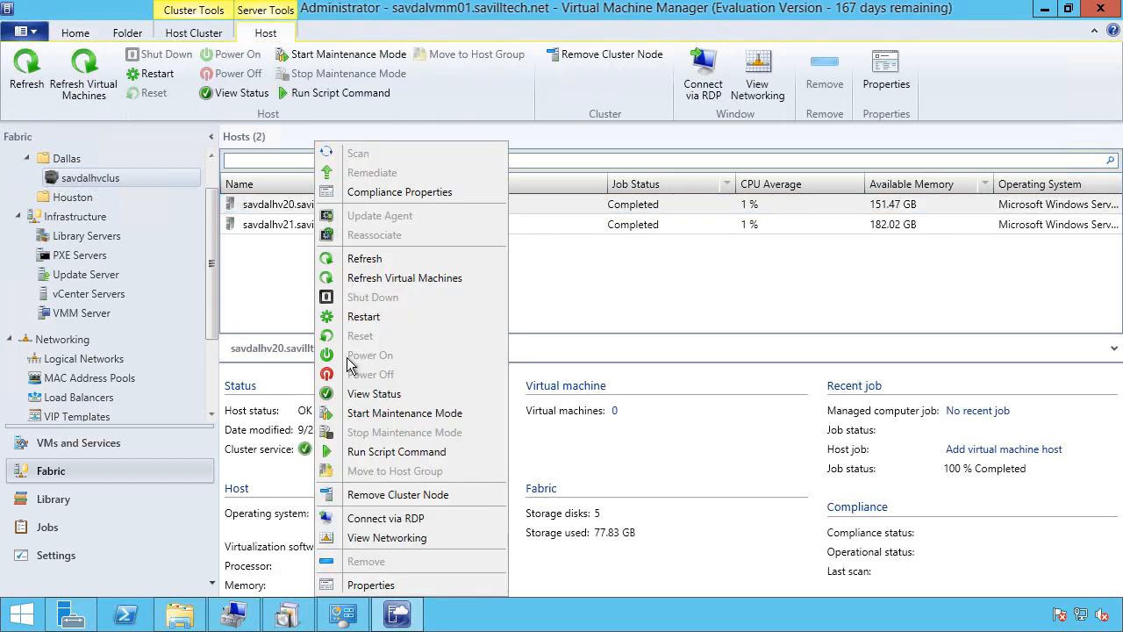
{"action": "left_click", "coordinate": [377, 584]}
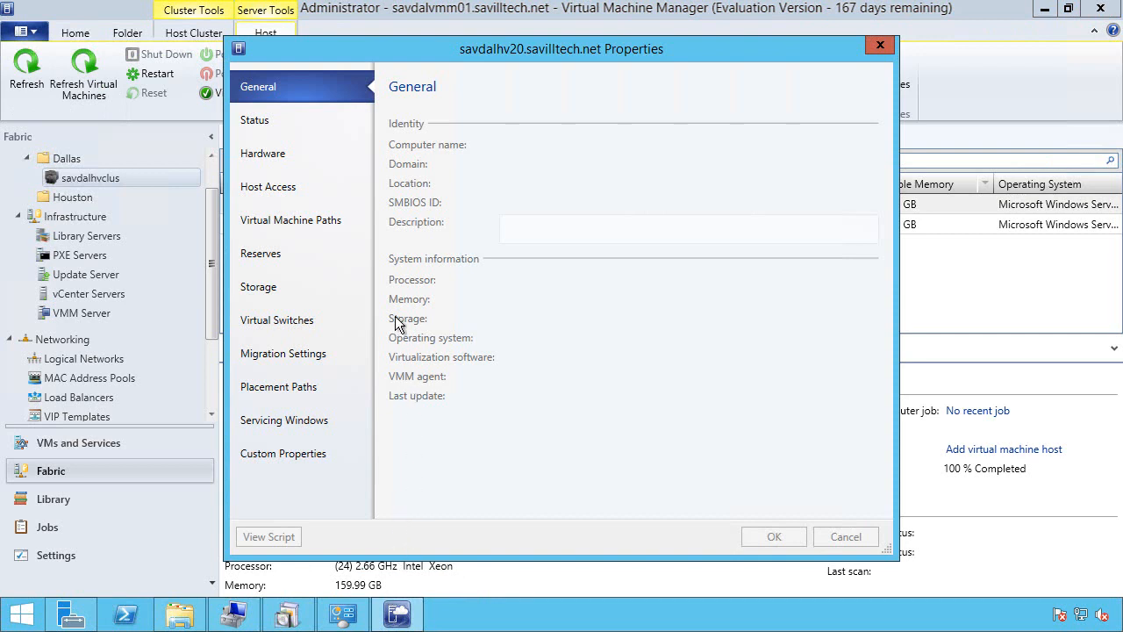
{"action": "left_click", "coordinate": [320, 333]}
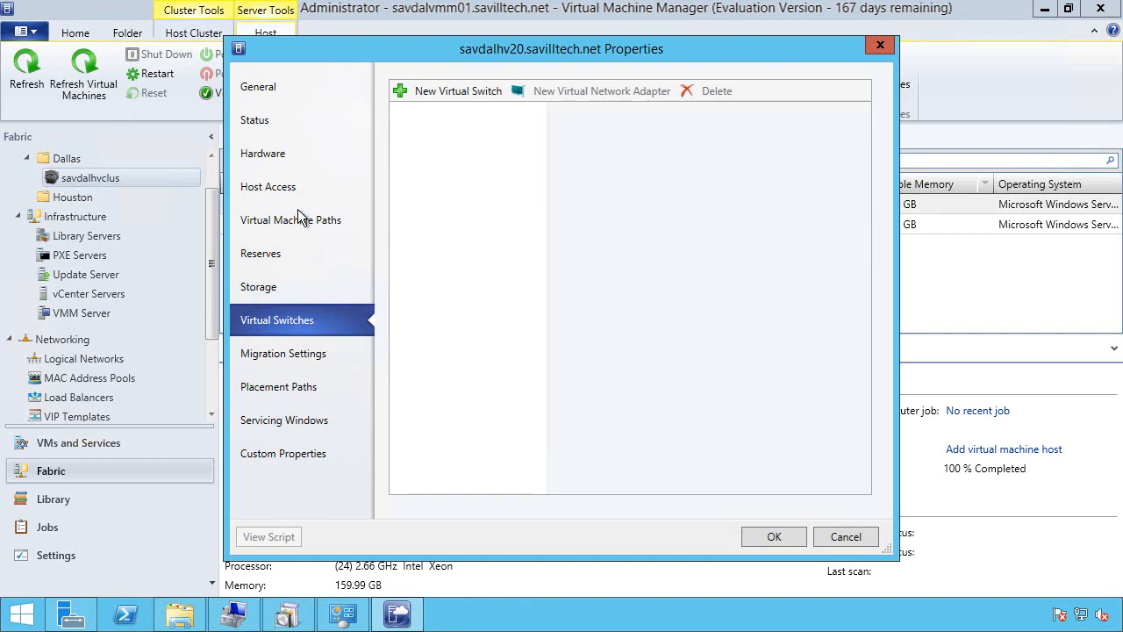
{"action": "left_click", "coordinate": [289, 158]}
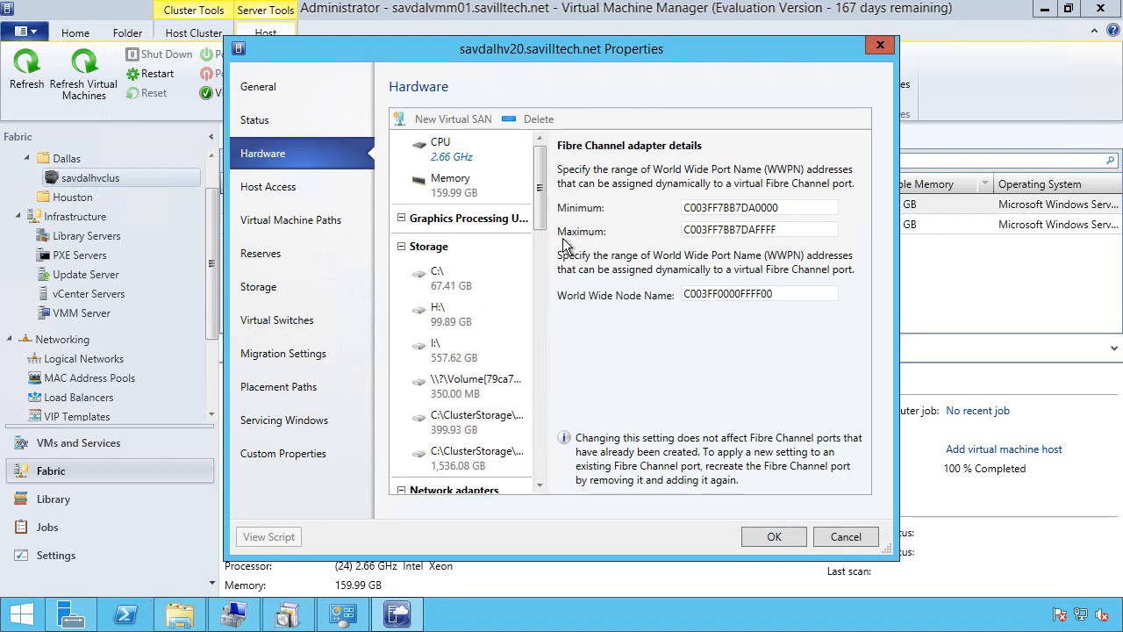
{"action": "left_click_drag", "start_coordinate": [554, 233], "coordinate": [547, 378]}
{"action": "left_click", "coordinate": [295, 319]}
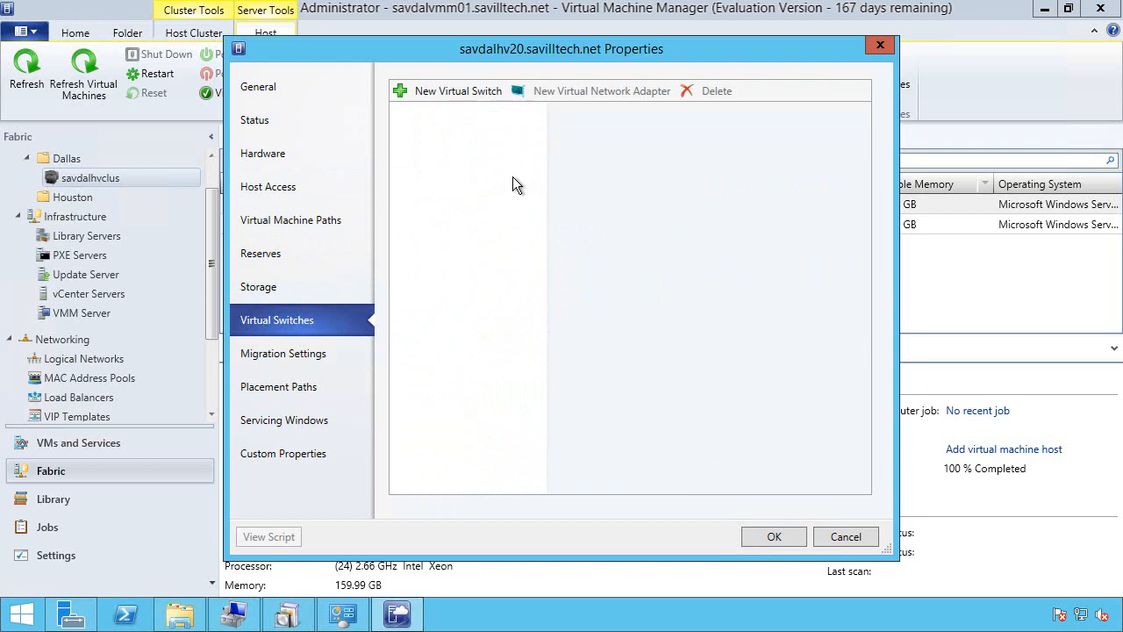
Step: Add the Datacenter Switch logical switch to the host, with TeamNIC 1, TeamNIC 2 and TeamNIC 3 as its physical adapters
{"action": "left_click", "coordinate": [473, 91]}
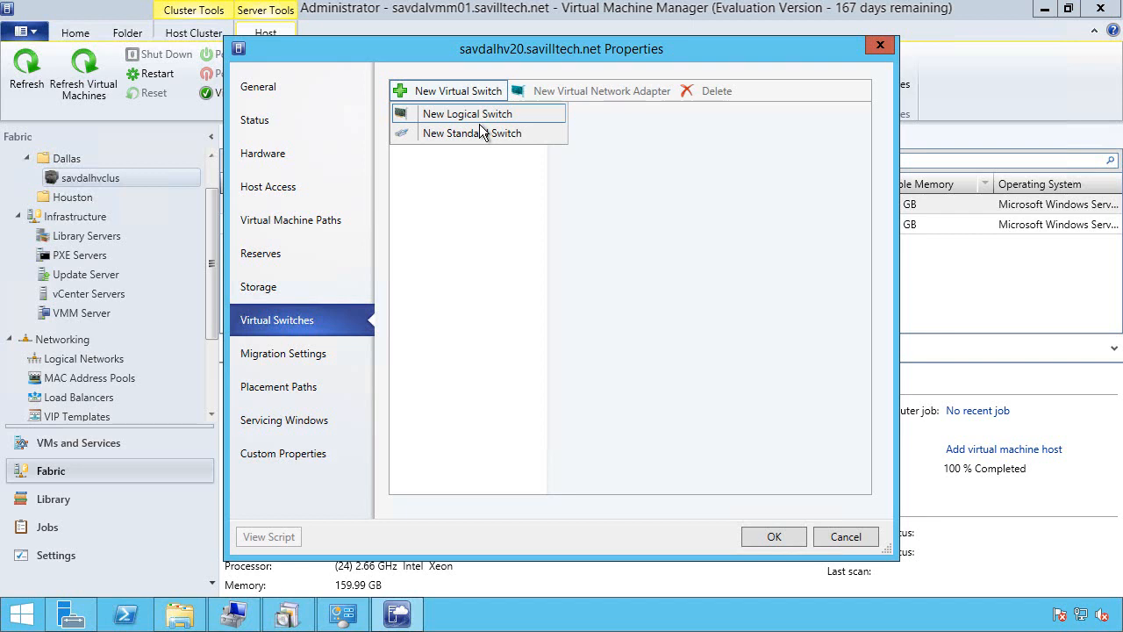
{"action": "left_click", "coordinate": [478, 123]}
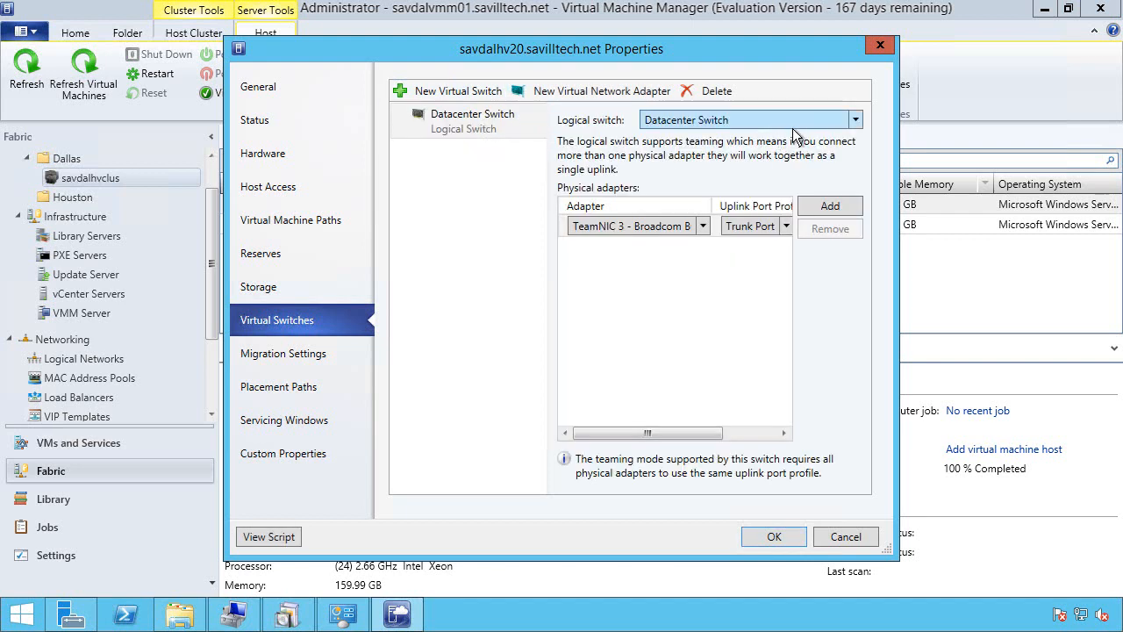
{"action": "left_click", "coordinate": [856, 210]}
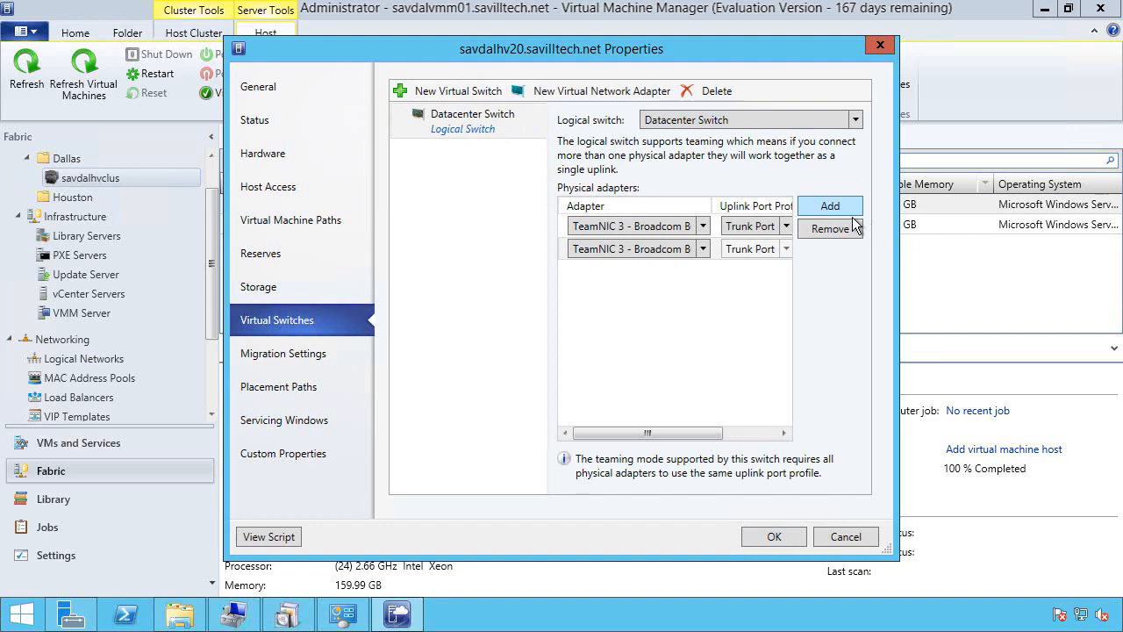
{"action": "left_click", "coordinate": [855, 209]}
{"action": "left_click", "coordinate": [708, 230]}
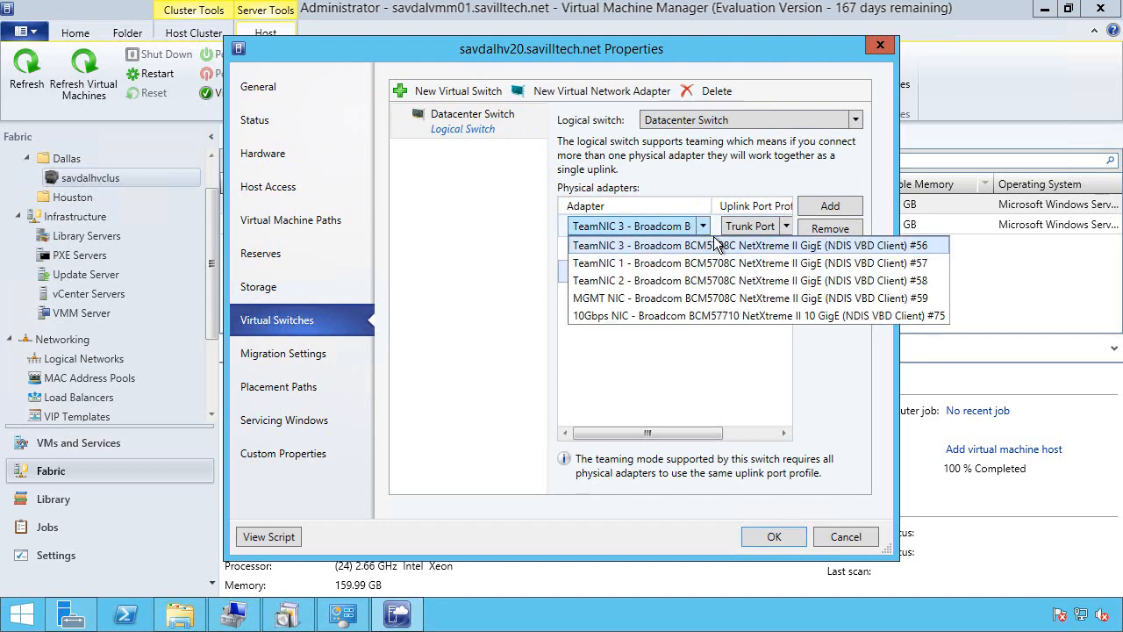
{"action": "left_click", "coordinate": [702, 254]}
{"action": "left_click", "coordinate": [707, 252]}
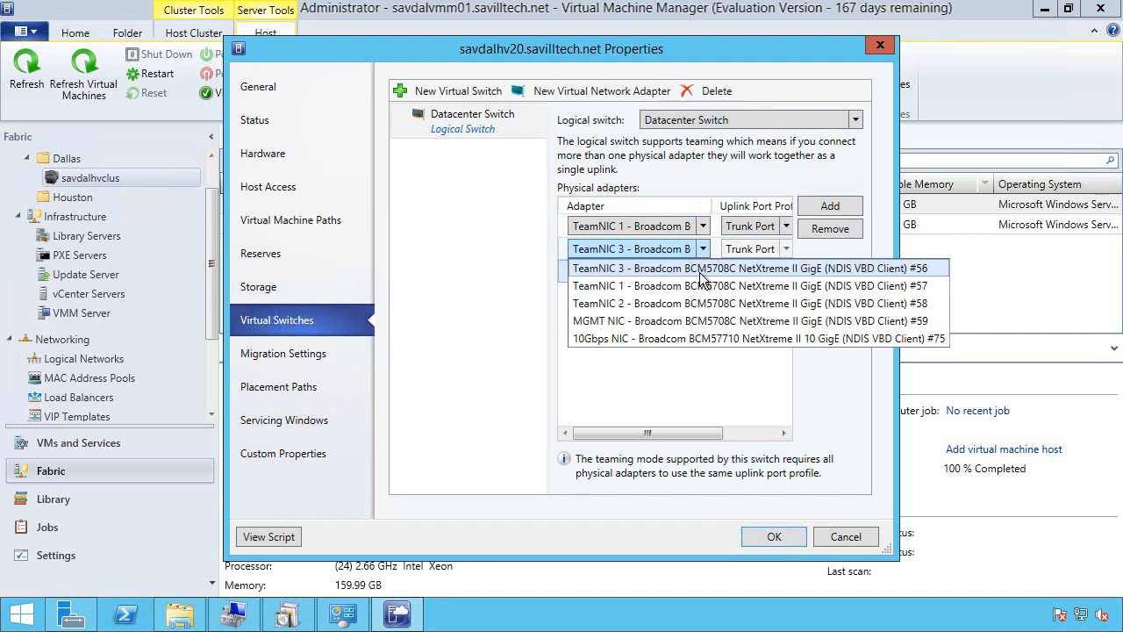
{"action": "left_click", "coordinate": [655, 315]}
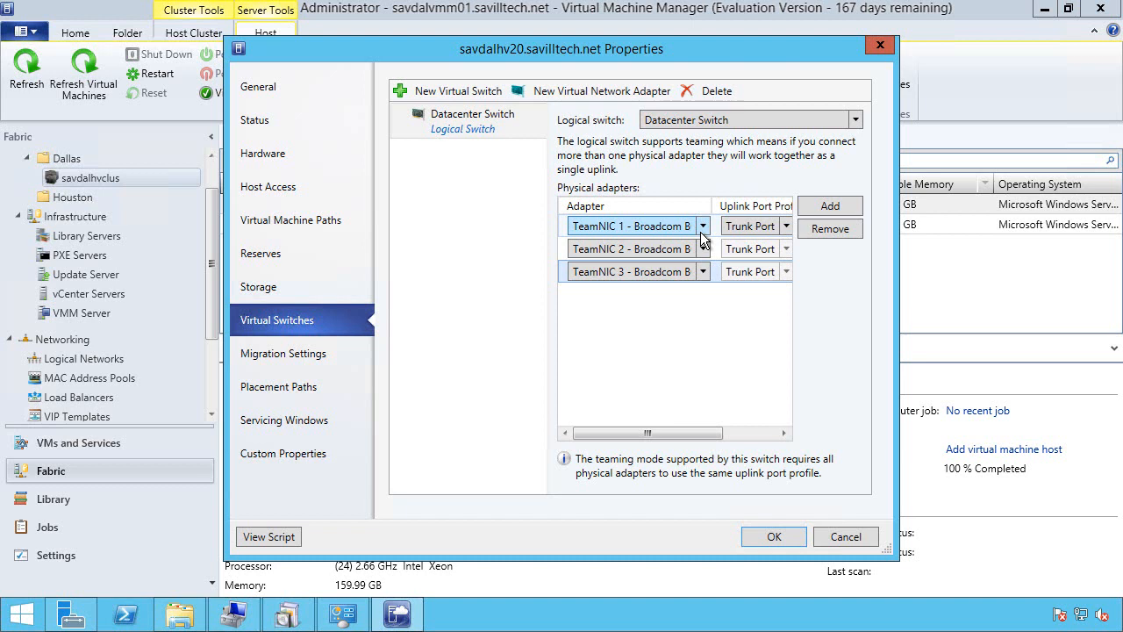
Step: Try a new virtual network adapter on the Datacenter Switch, view its port profile classifications, and delete the adapter
{"action": "left_click", "coordinate": [577, 102]}
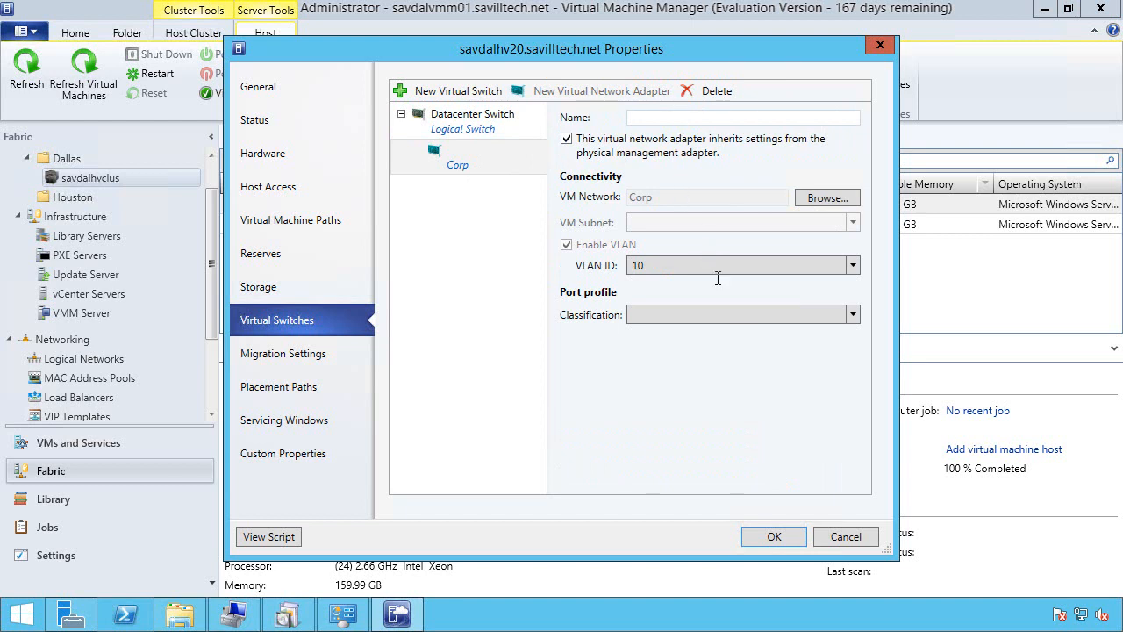
{"action": "left_click", "coordinate": [775, 321]}
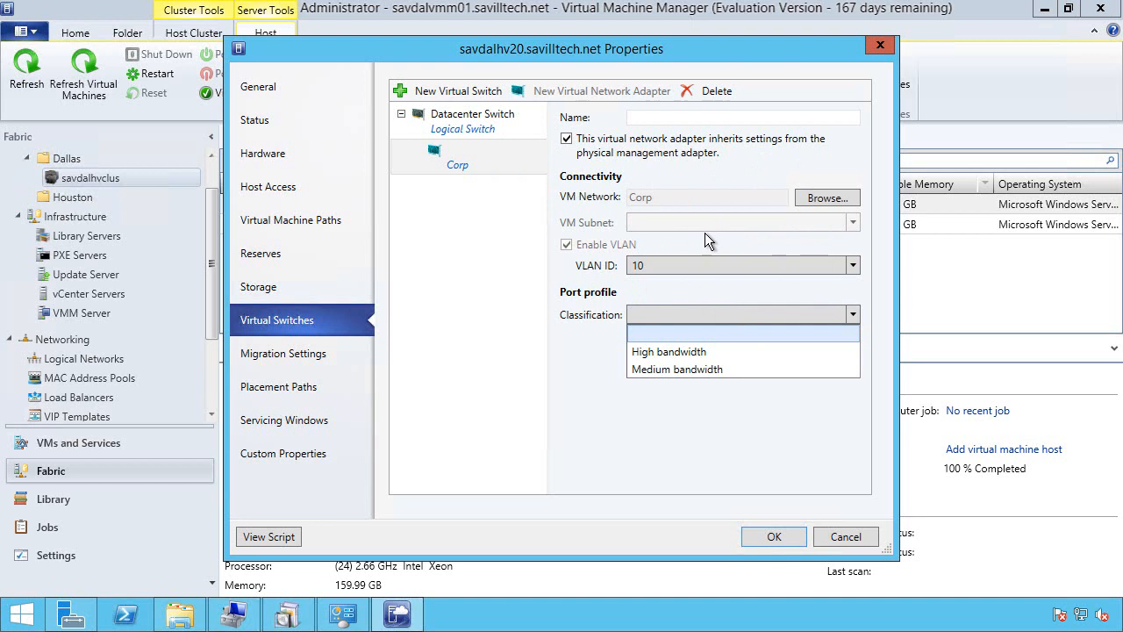
{"action": "left_click", "coordinate": [714, 92]}
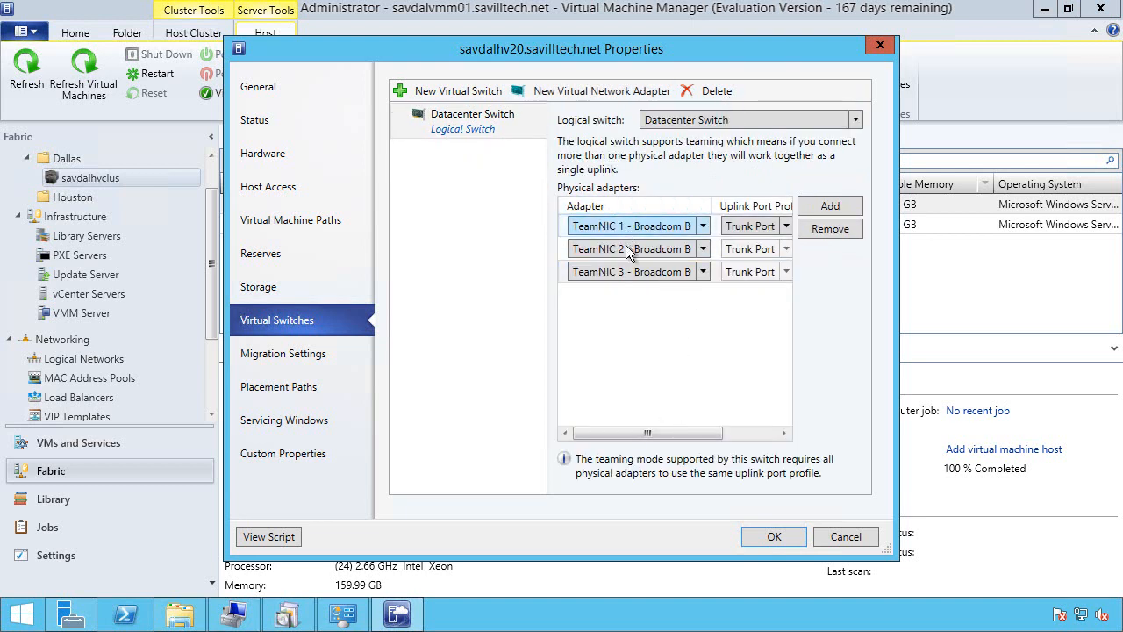
Step: Hold off applying the host changes, view their generated script and save it as VMMApplyLogicalSwitch in Documents
{"action": "left_click", "coordinate": [786, 544]}
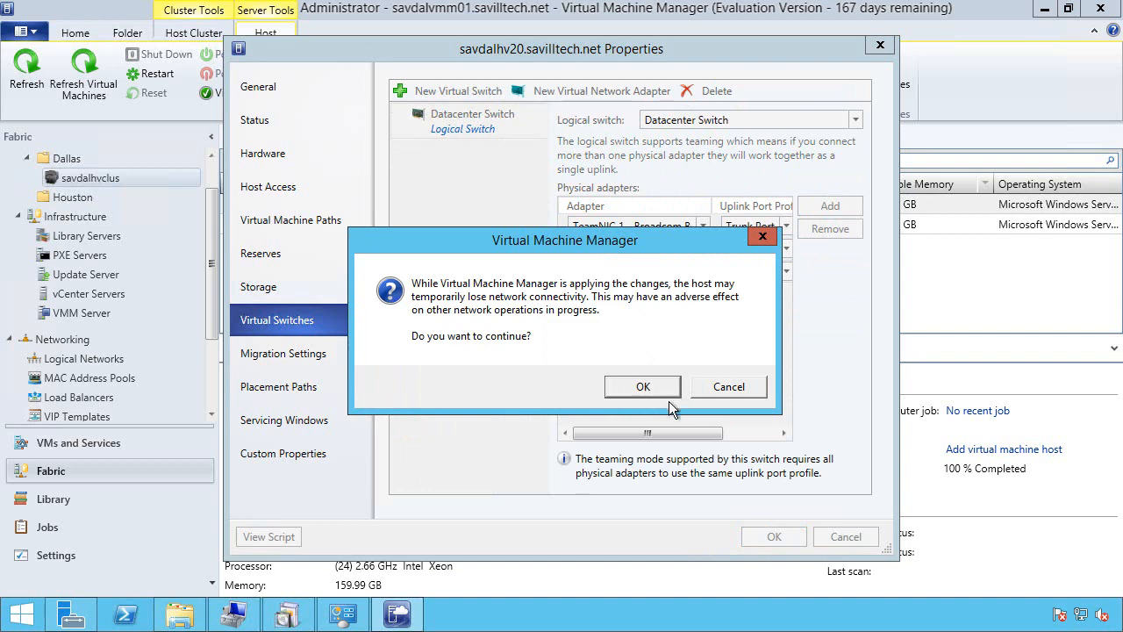
{"action": "left_click", "coordinate": [741, 396]}
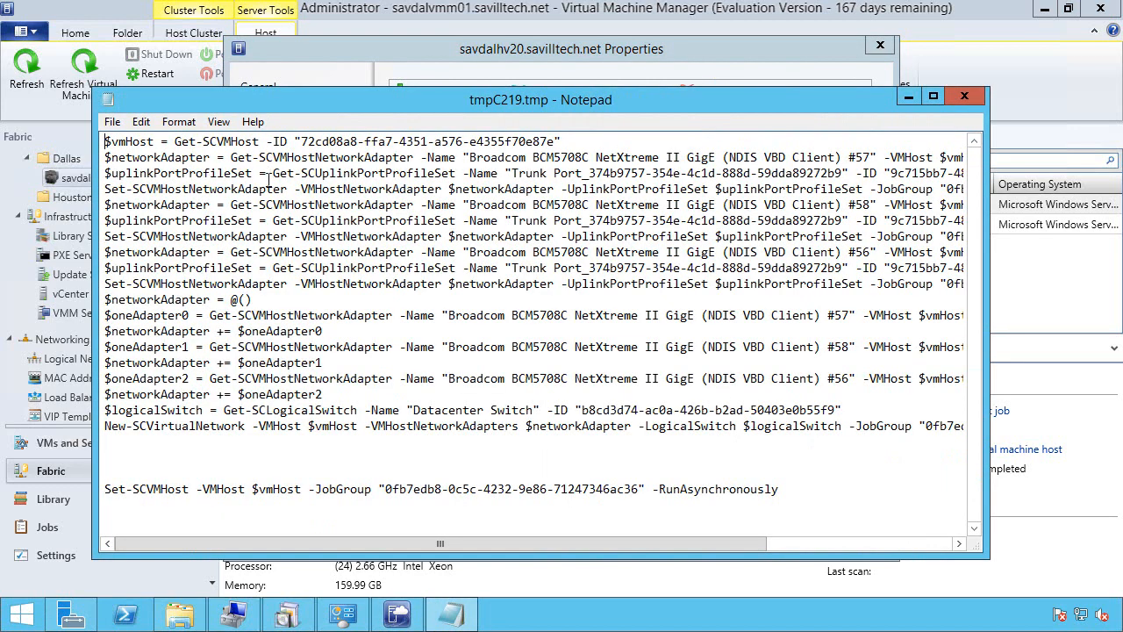
{"action": "left_click", "coordinate": [113, 121]}
{"action": "left_click", "coordinate": [154, 203]}
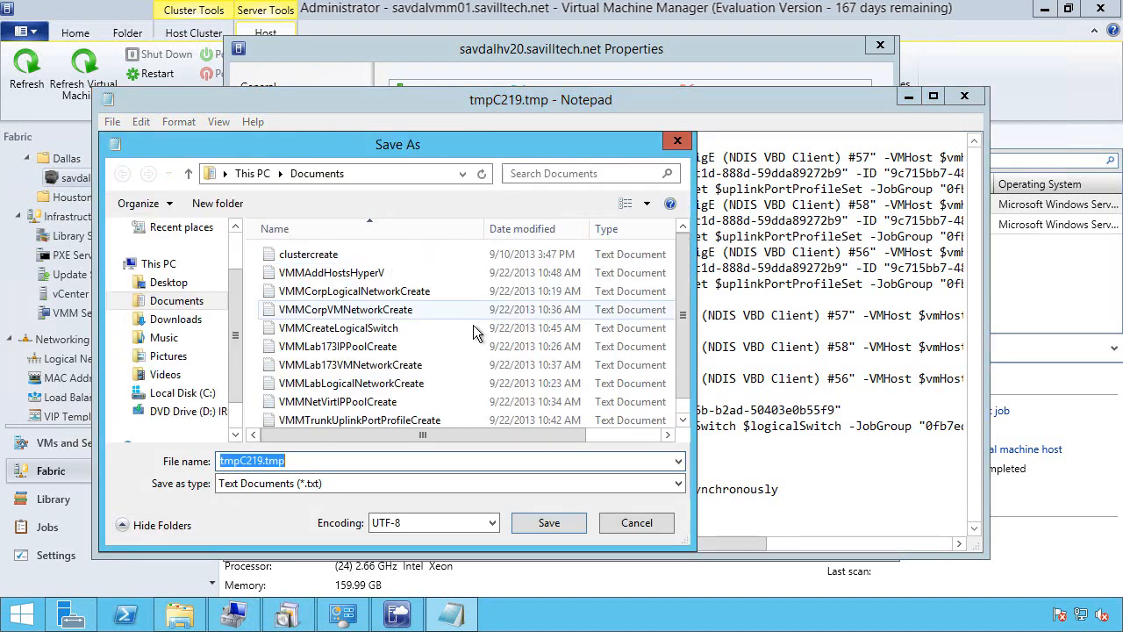
{"action": "type", "text": "VMM"}
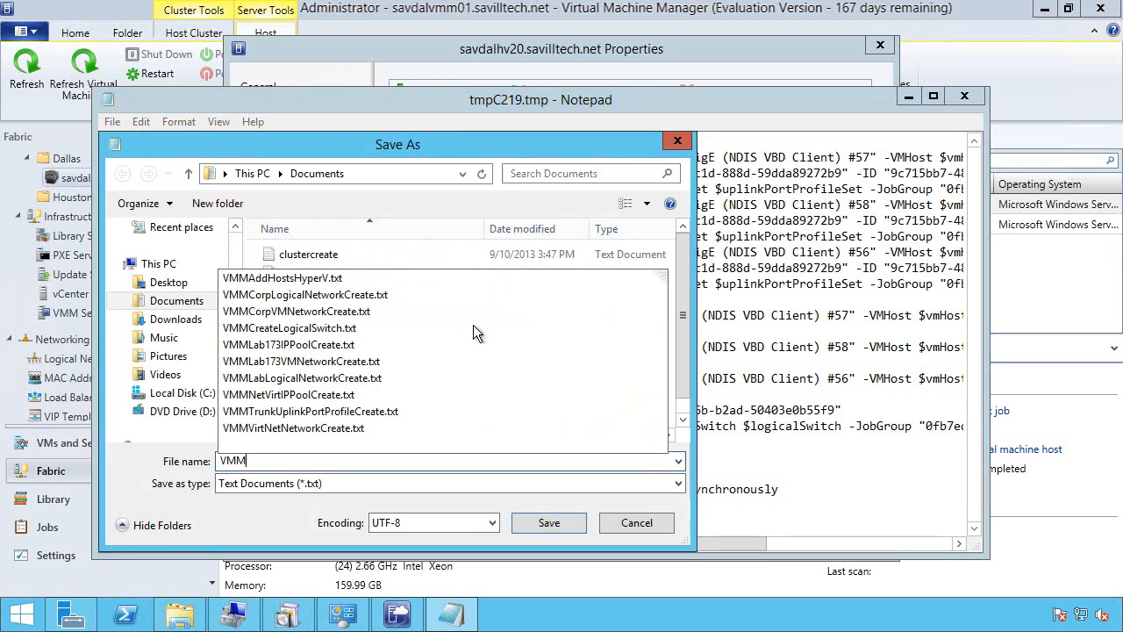
{"action": "type", "text": "ApplyLogicalS"}
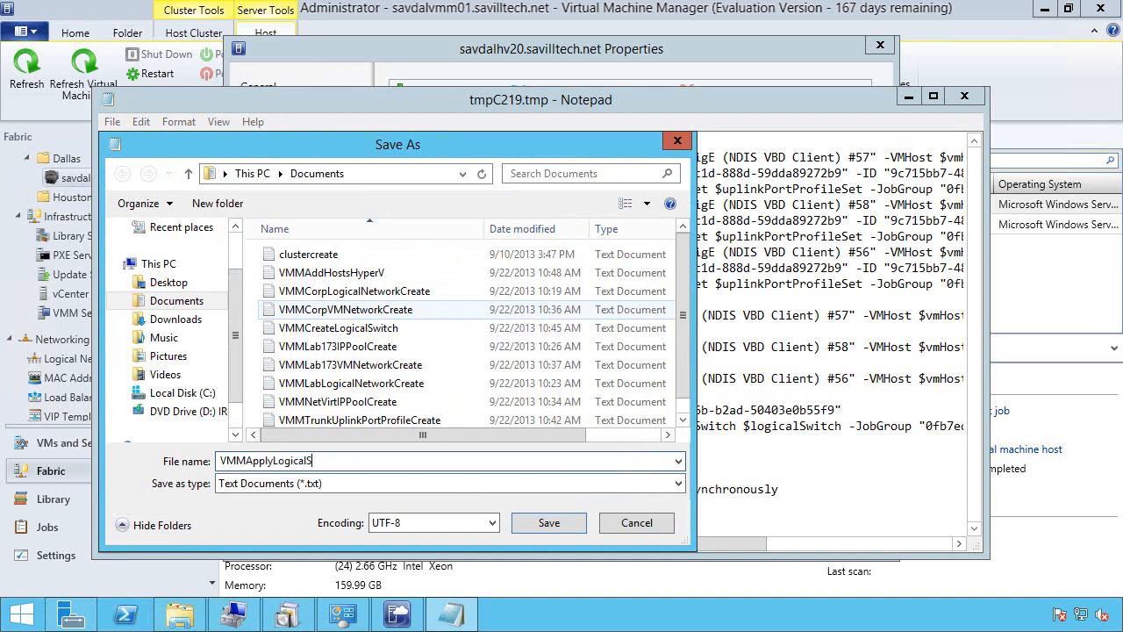
{"action": "type", "text": "witch"}
{"action": "key", "text": "Return"}
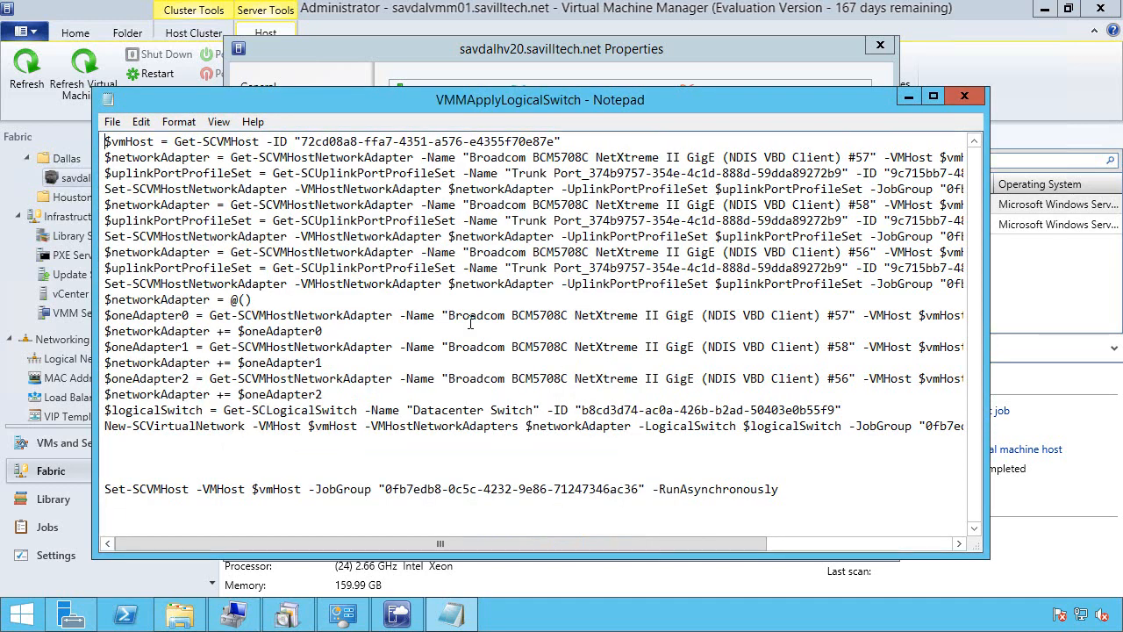
{"action": "left_click", "coordinate": [964, 95]}
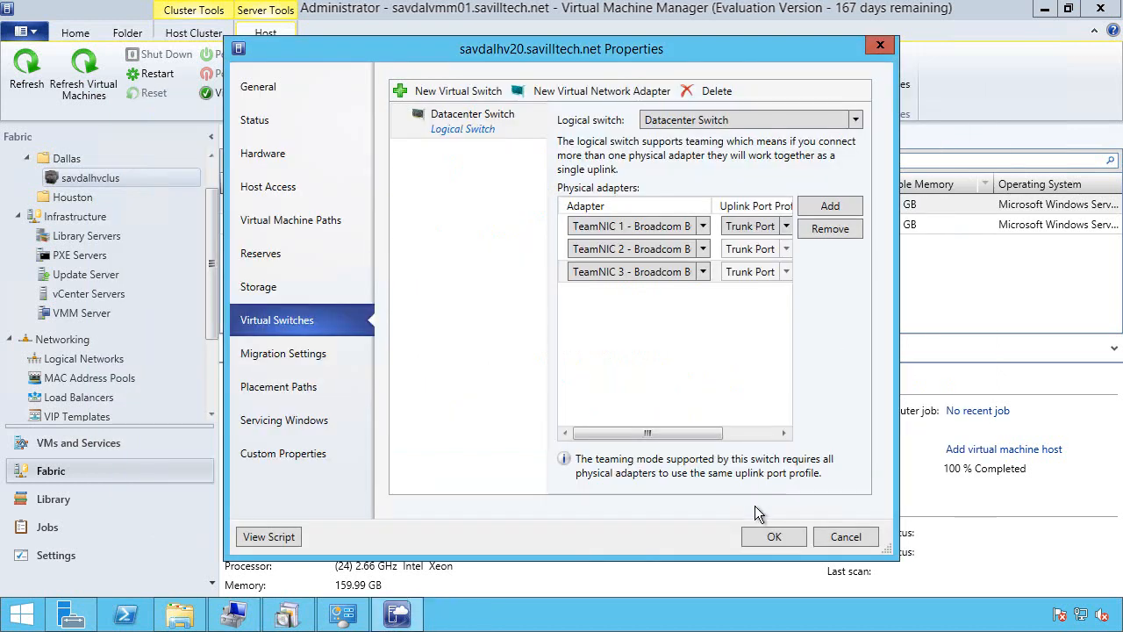
Step: Apply the virtual switch changes to savdalhv20, accepting the temporary loss of connectivity, and check the host's job in the job history
{"action": "left_click", "coordinate": [787, 548]}
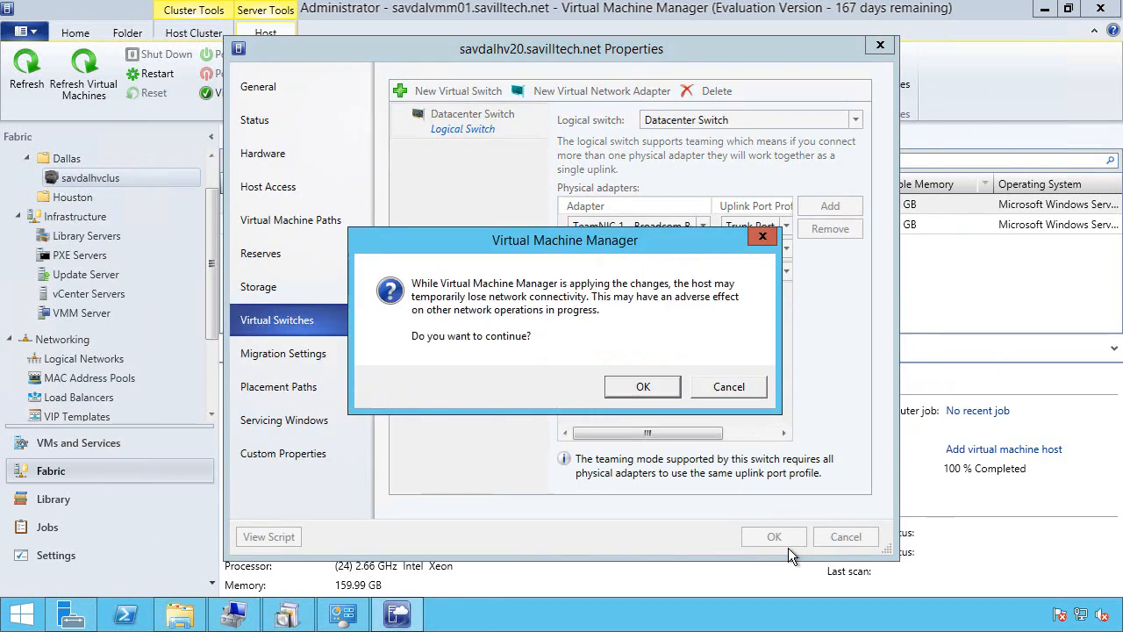
{"action": "left_click", "coordinate": [660, 394]}
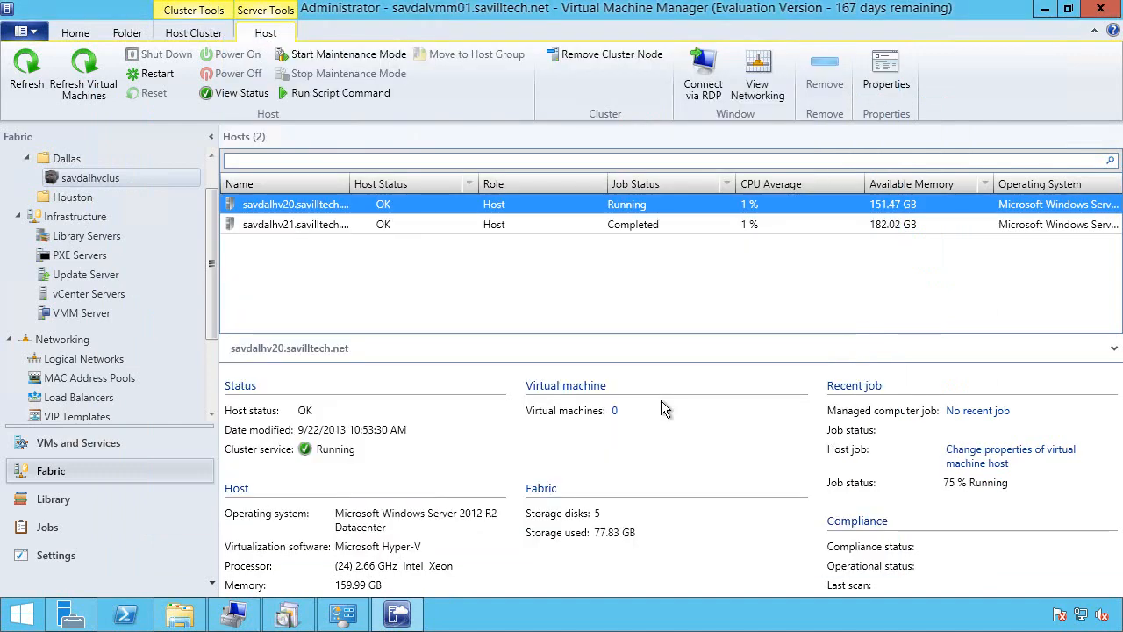
{"action": "left_click", "coordinate": [49, 528]}
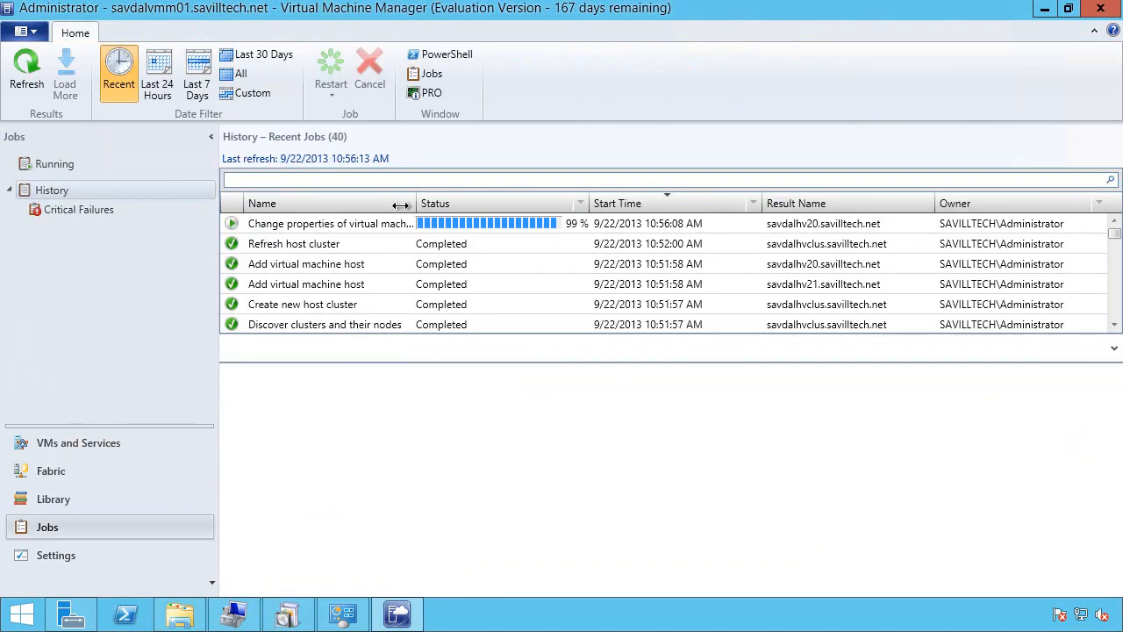
{"action": "left_click", "coordinate": [359, 230]}
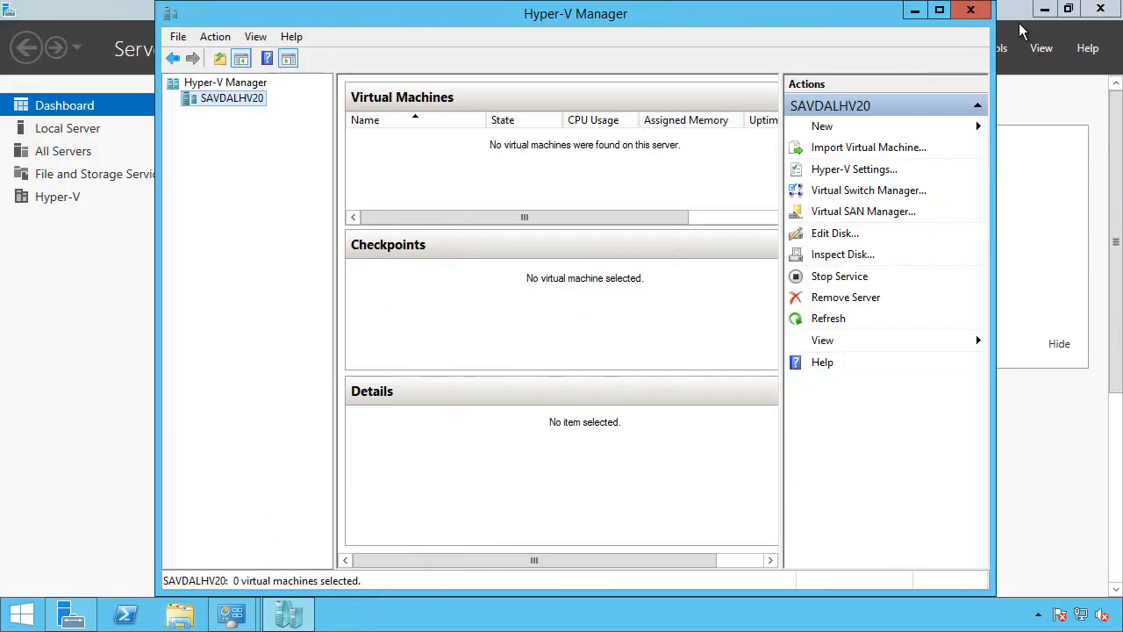
Step: On SAVDALHV20, examine the network connections and the items bound to TeamNIC 1 without changing its properties
{"action": "mouse_move", "coordinate": [232, 616]}
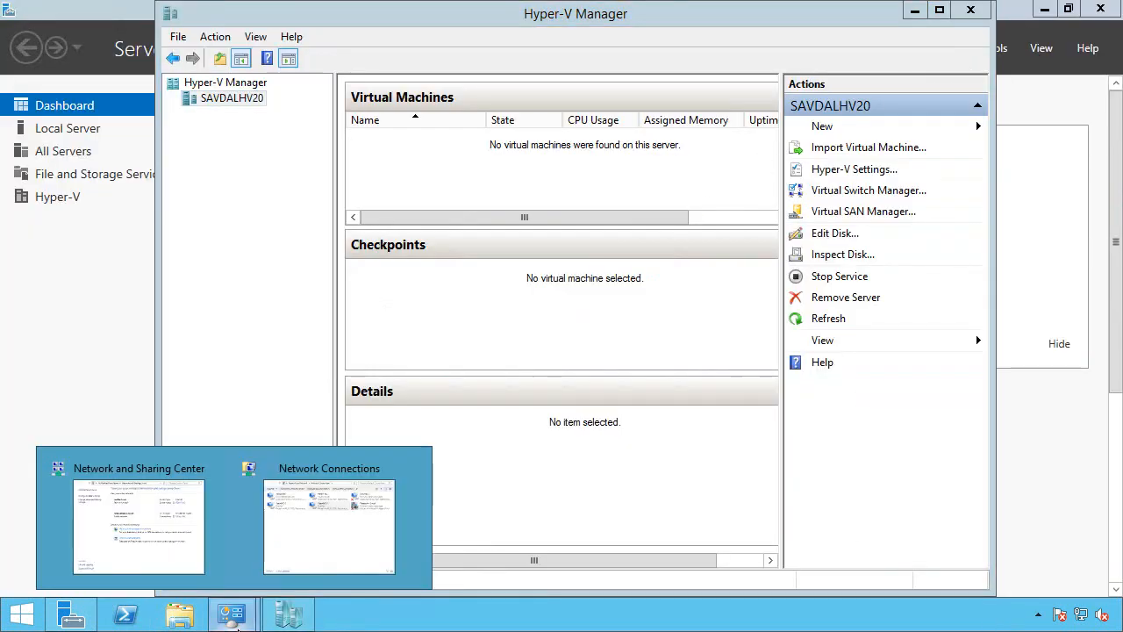
{"action": "left_click", "coordinate": [317, 552]}
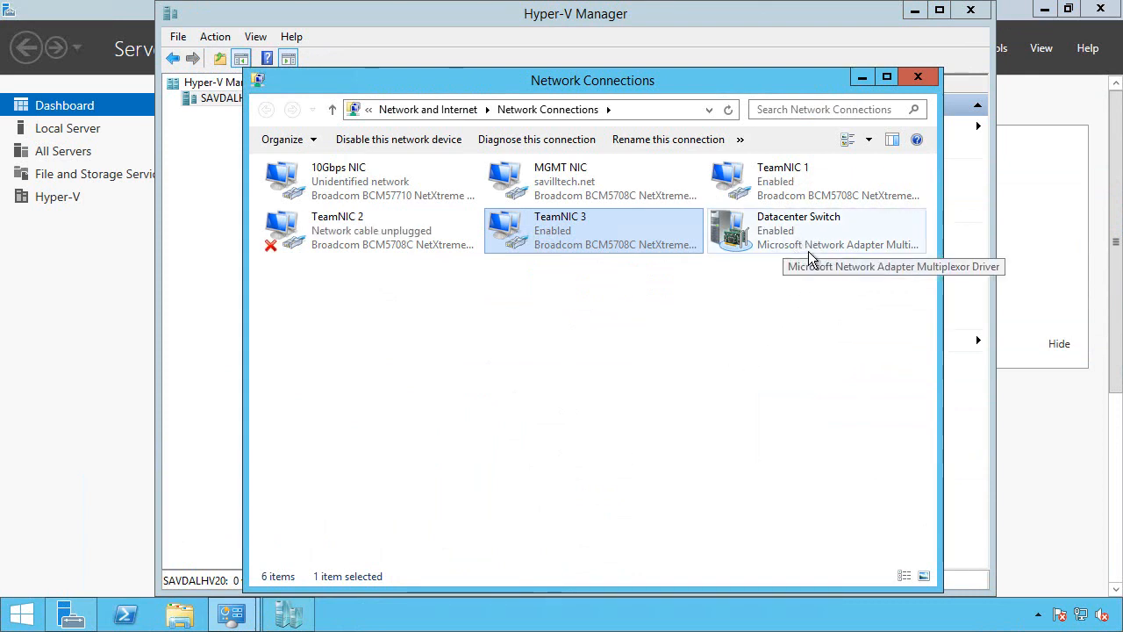
{"action": "right_click", "coordinate": [788, 193]}
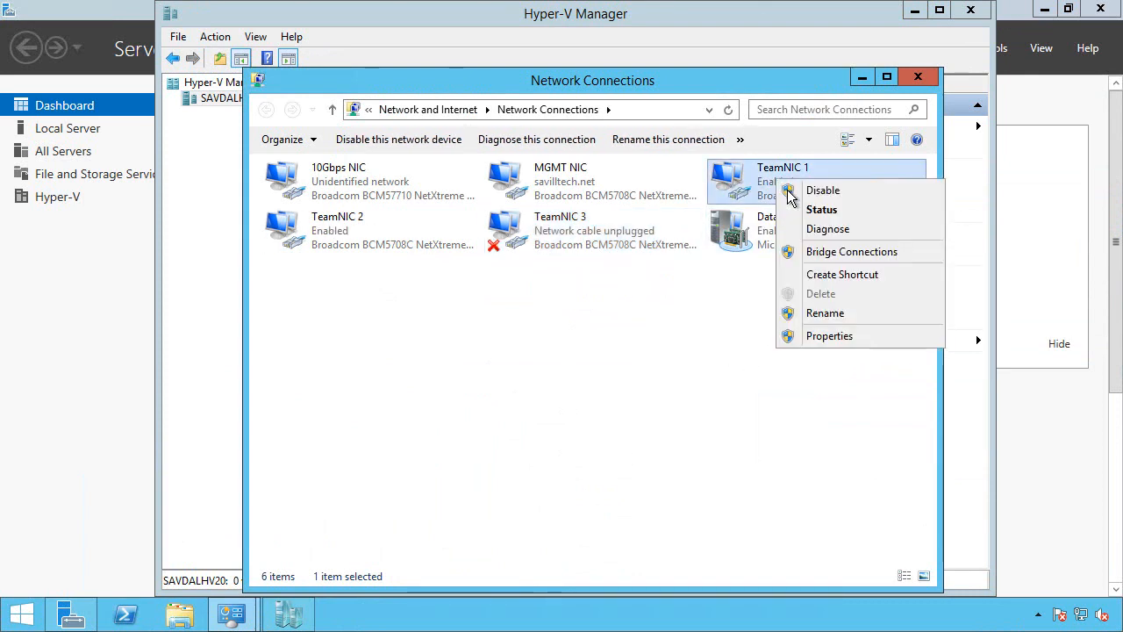
{"action": "left_click", "coordinate": [836, 340]}
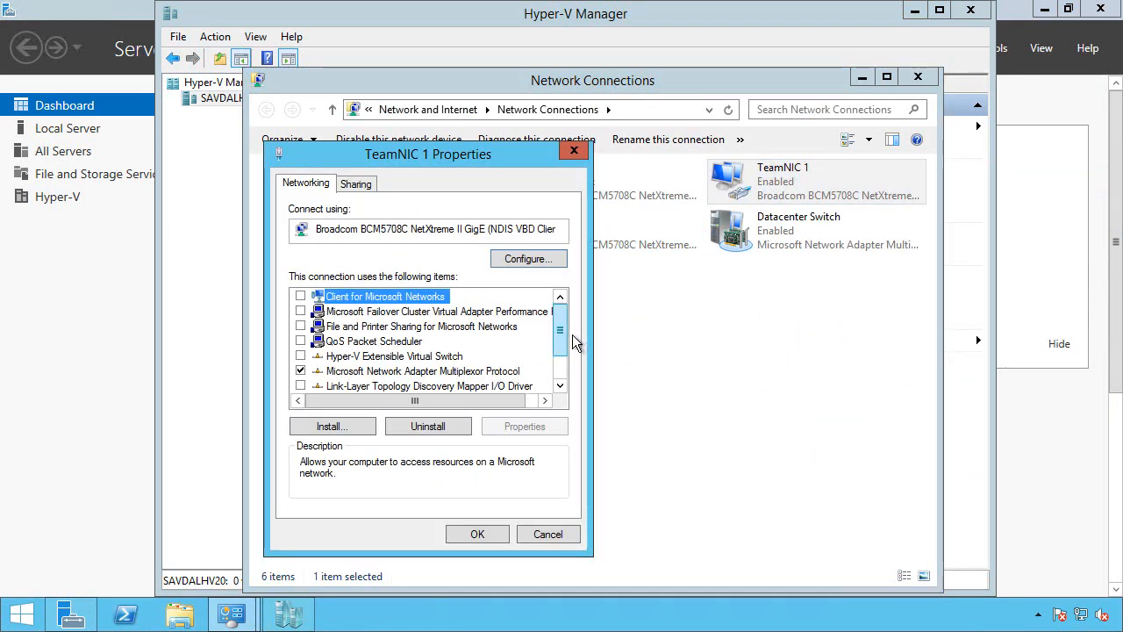
{"action": "left_click_drag", "start_coordinate": [572, 338], "coordinate": [571, 371]}
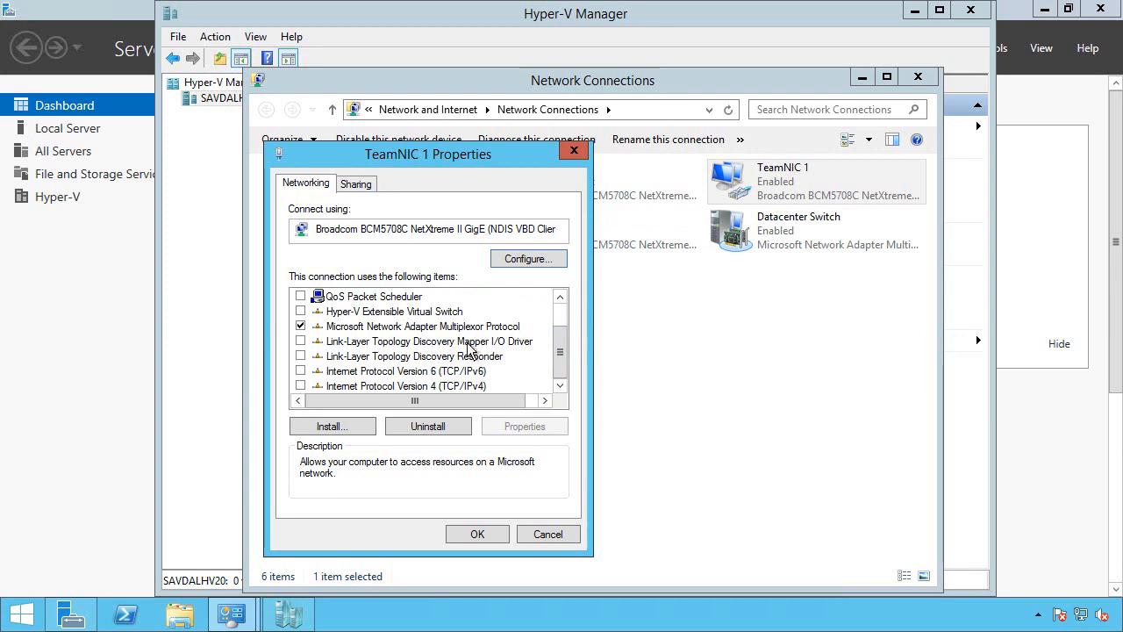
{"action": "left_click", "coordinate": [546, 535]}
Step: Open NIC Teaming from the local server's properties in Server Manager, examine the Datacenter Switch team's adapters, and close it
{"action": "left_click", "coordinate": [90, 274]}
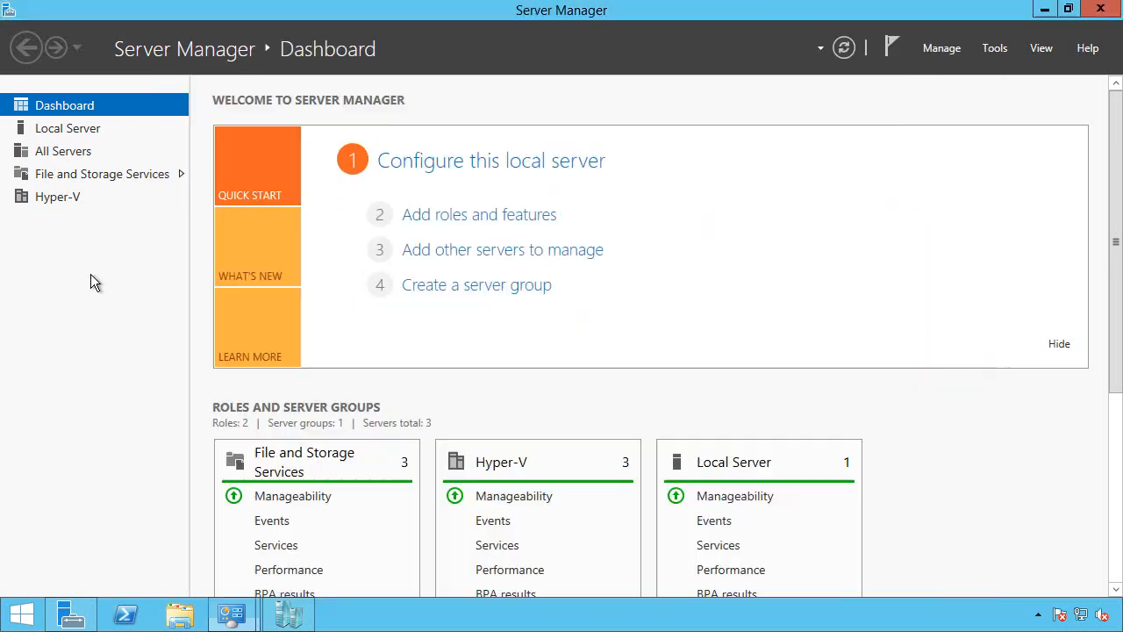
{"action": "left_click", "coordinate": [66, 137]}
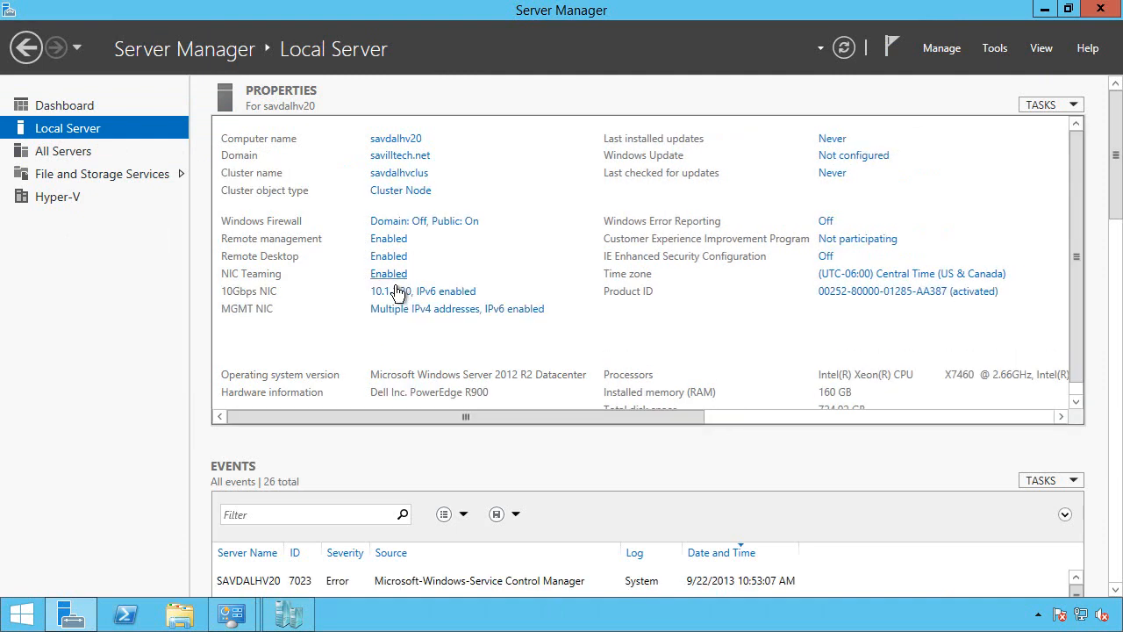
{"action": "left_click", "coordinate": [394, 284]}
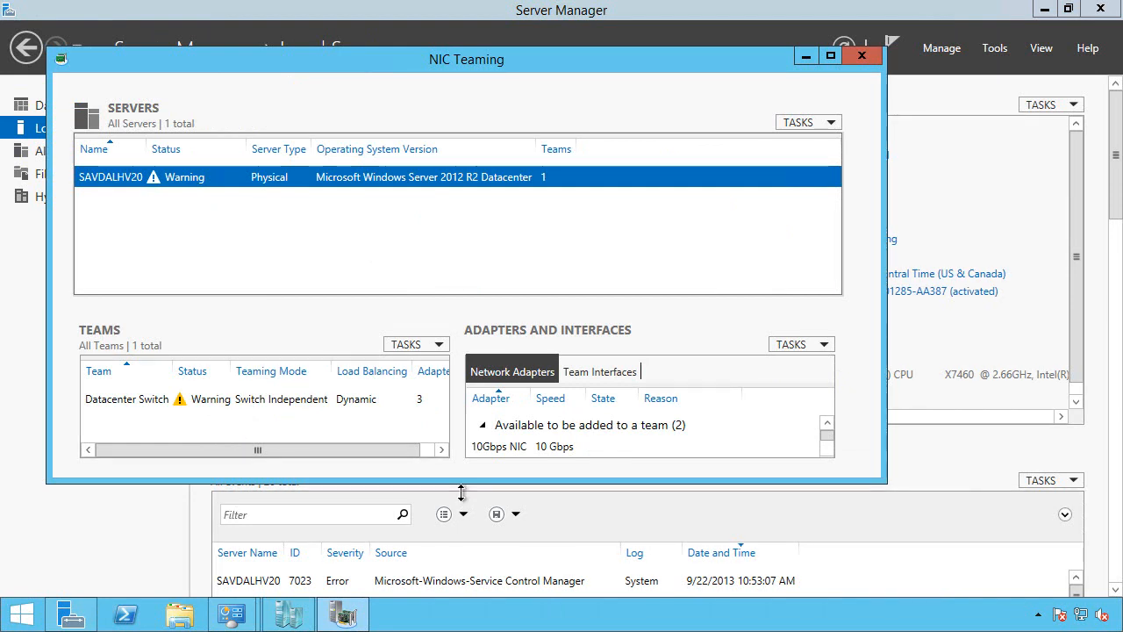
{"action": "left_click_drag", "start_coordinate": [459, 482], "coordinate": [459, 593]}
{"action": "left_click_drag", "start_coordinate": [828, 489], "coordinate": [839, 542]}
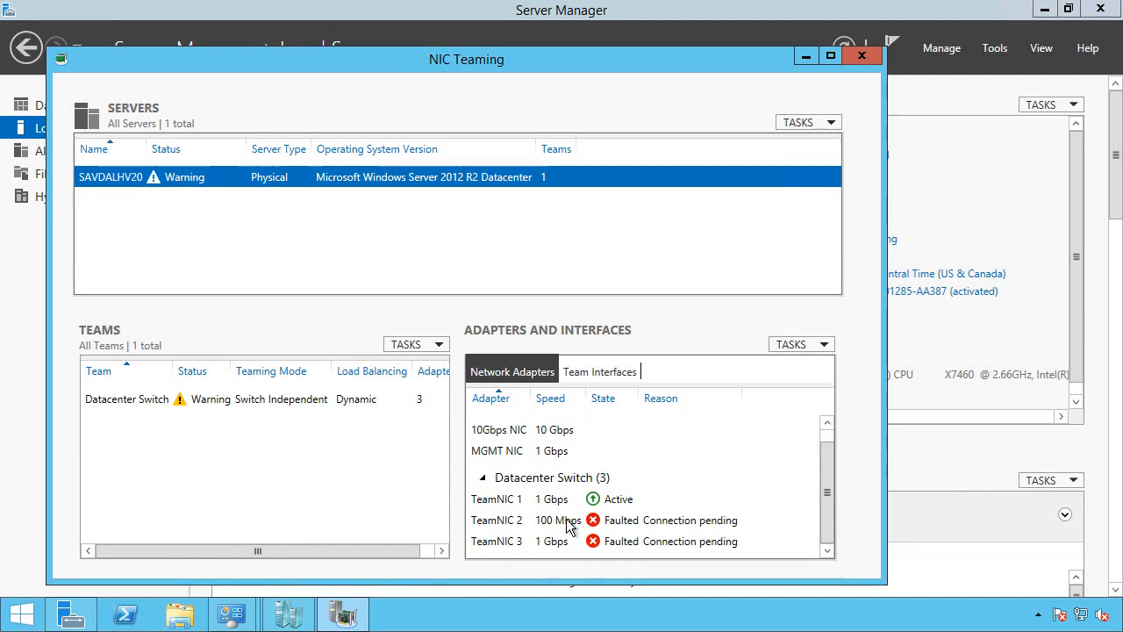
{"action": "left_click", "coordinate": [882, 70]}
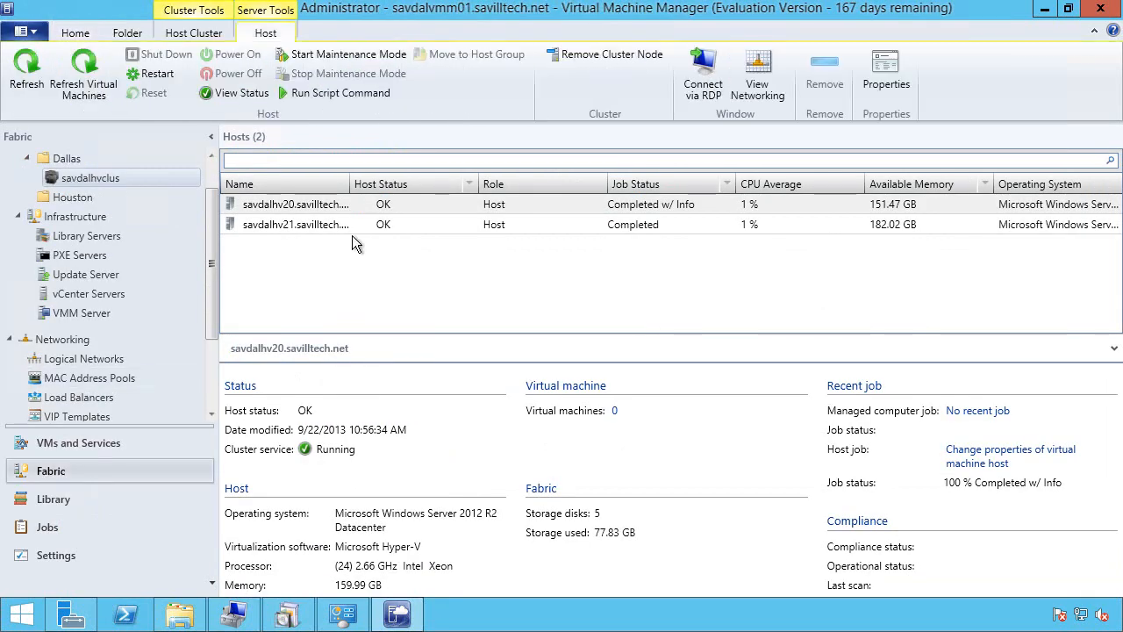
Step: Open the properties of host savdalhv21 and add the Datacenter Switch as a new logical switch
{"action": "right_click", "coordinate": [354, 232]}
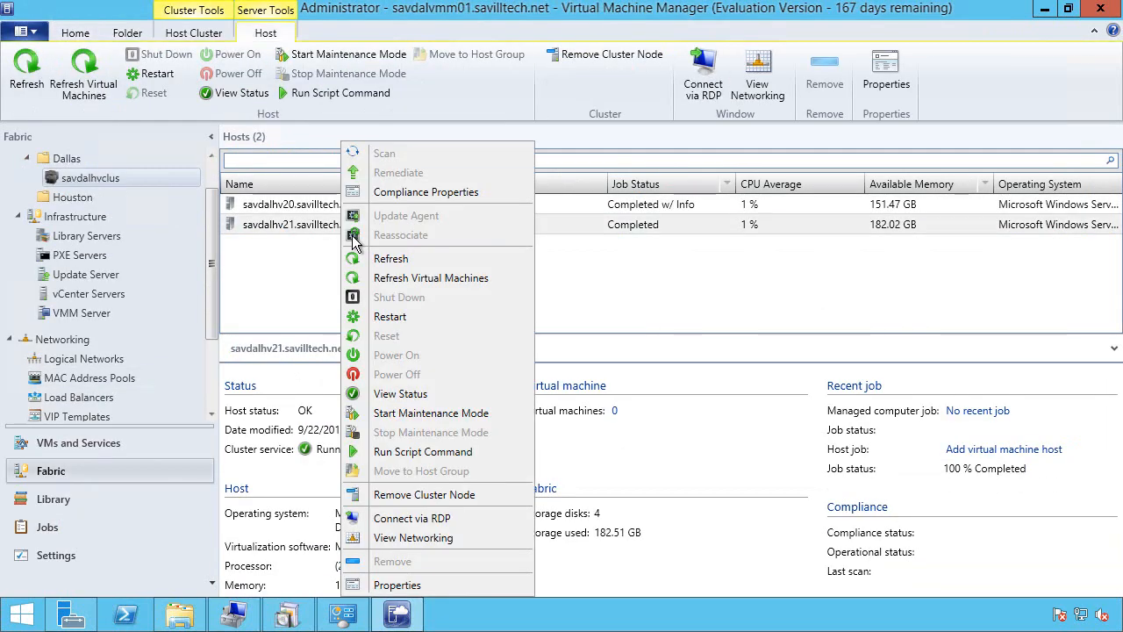
{"action": "left_click", "coordinate": [418, 586]}
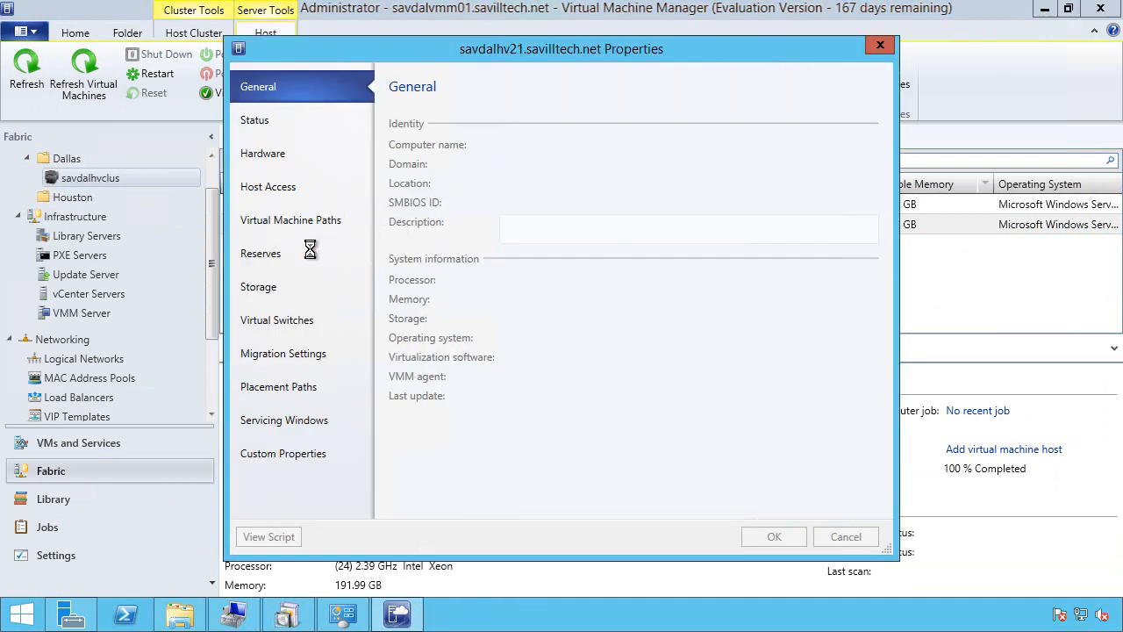
{"action": "left_click", "coordinate": [297, 327]}
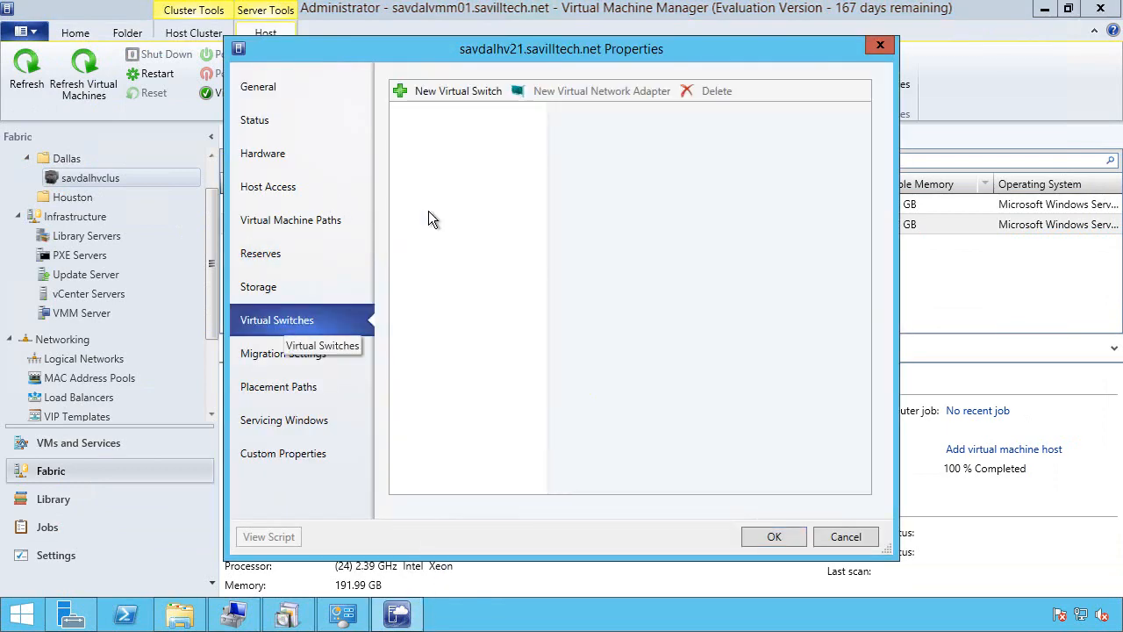
{"action": "left_click", "coordinate": [451, 93]}
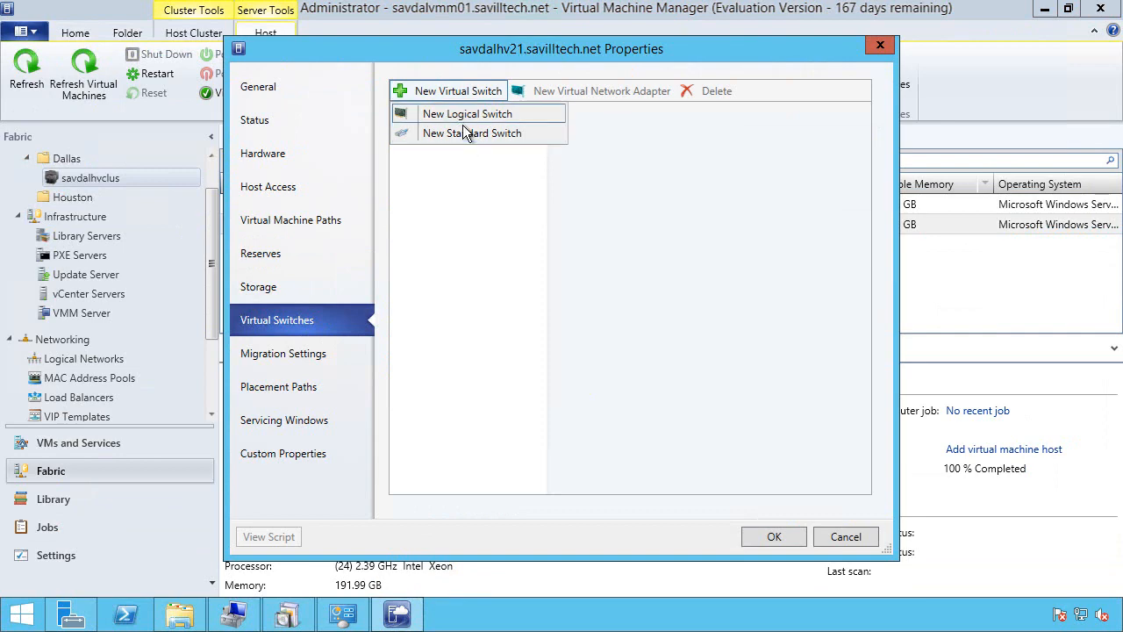
{"action": "left_click", "coordinate": [461, 114]}
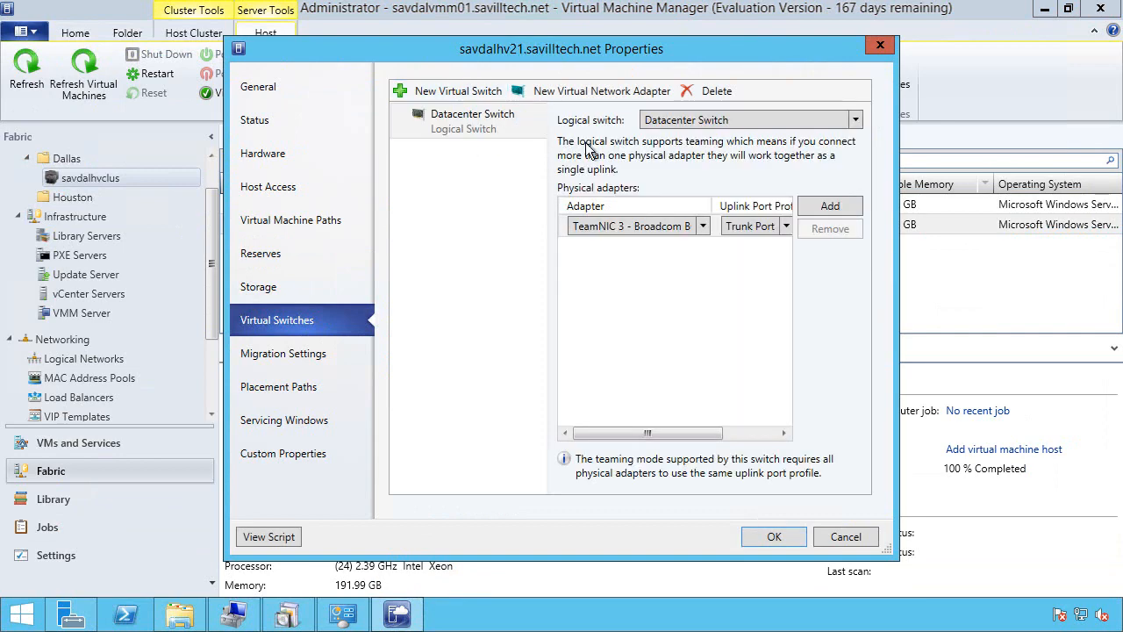
Step: Add two more physical adapters to the Datacenter Switch and assign TeamNIC 1, TeamNIC 2 and TeamNIC 3 in that order
{"action": "left_click", "coordinate": [830, 206]}
{"action": "left_click", "coordinate": [830, 205]}
{"action": "left_click", "coordinate": [697, 226]}
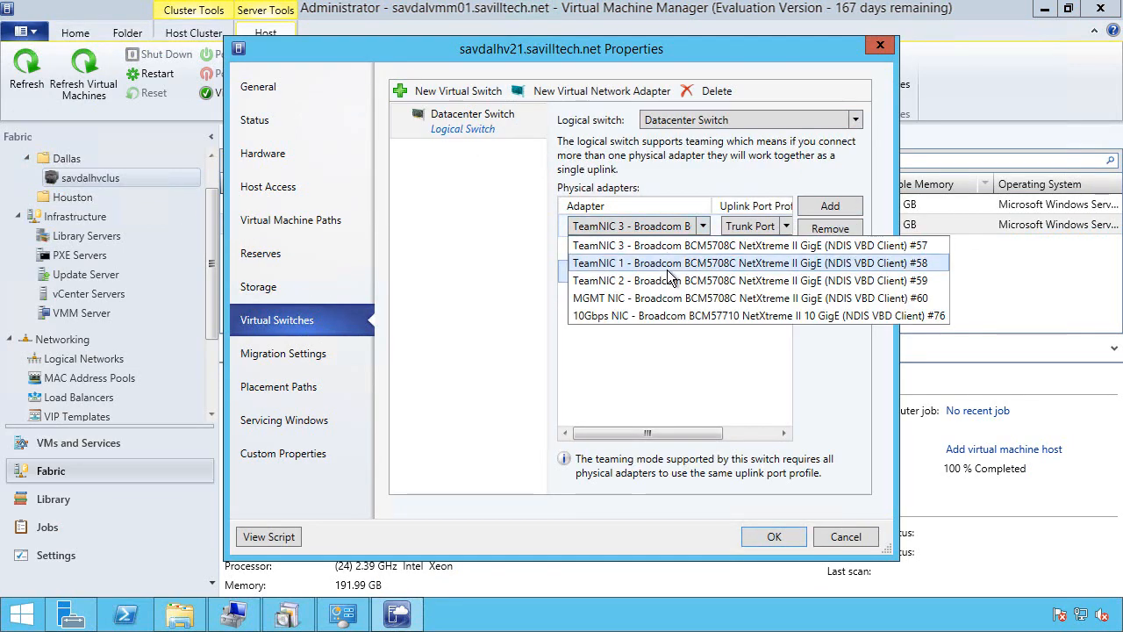
{"action": "left_click", "coordinate": [700, 262]}
{"action": "left_click", "coordinate": [702, 249]}
{"action": "left_click", "coordinate": [651, 304]}
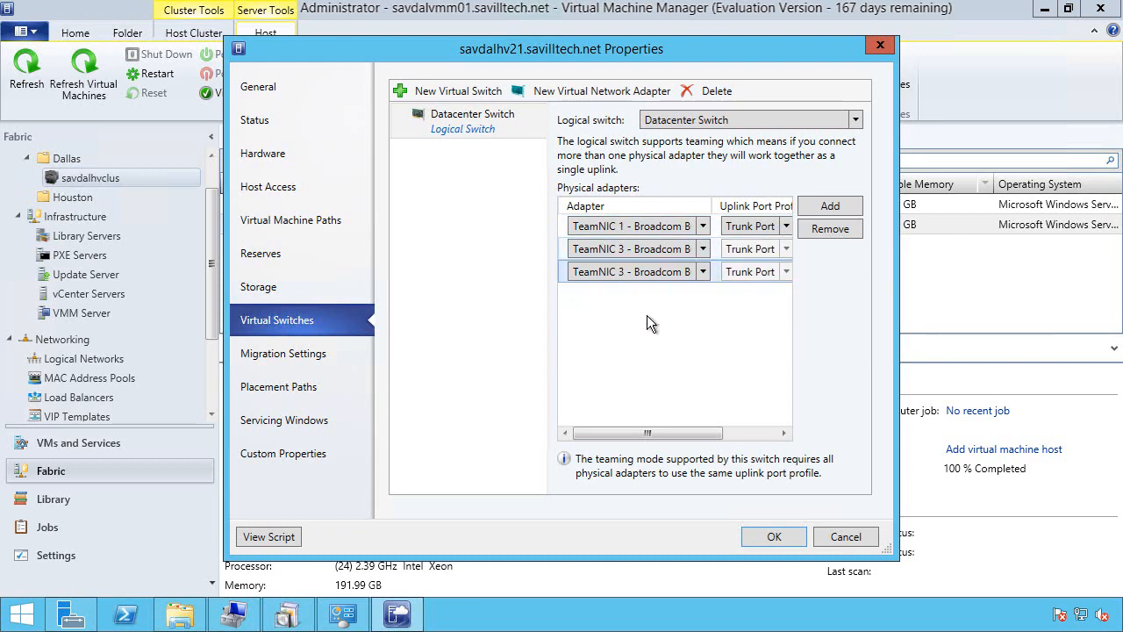
{"action": "left_click", "coordinate": [786, 230]}
{"action": "left_click", "coordinate": [779, 253]}
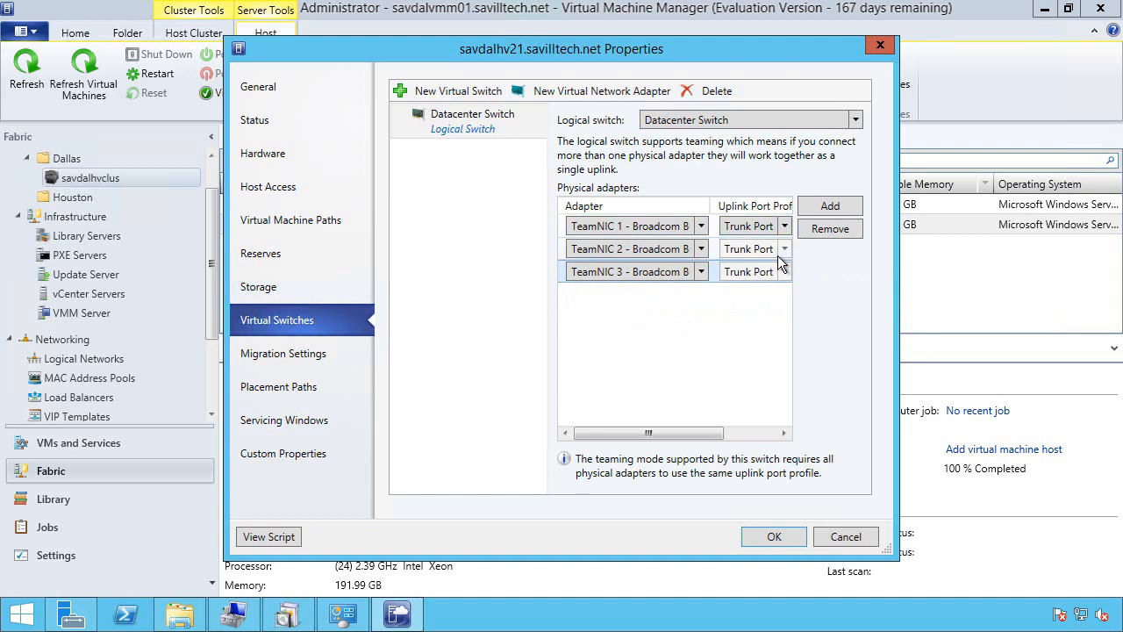
Step: Apply the virtual switch changes to savdalhv21, accepting the temporary loss of connectivity, and check the host's job in the job history
{"action": "left_click", "coordinate": [788, 546]}
{"action": "left_click", "coordinate": [654, 396]}
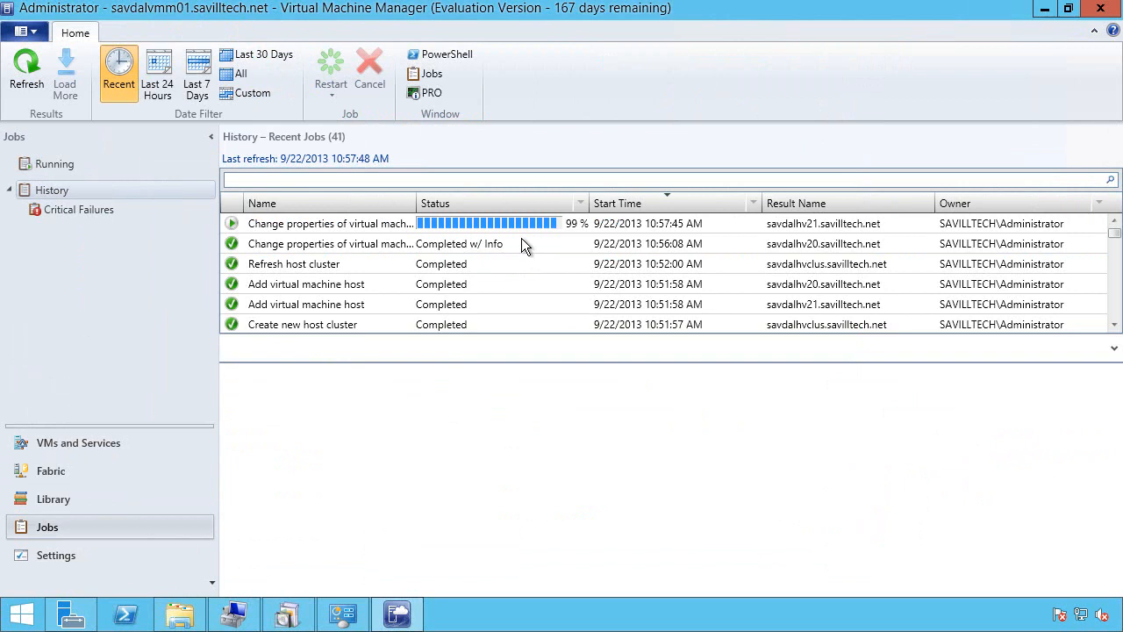
{"action": "left_click", "coordinate": [402, 234]}
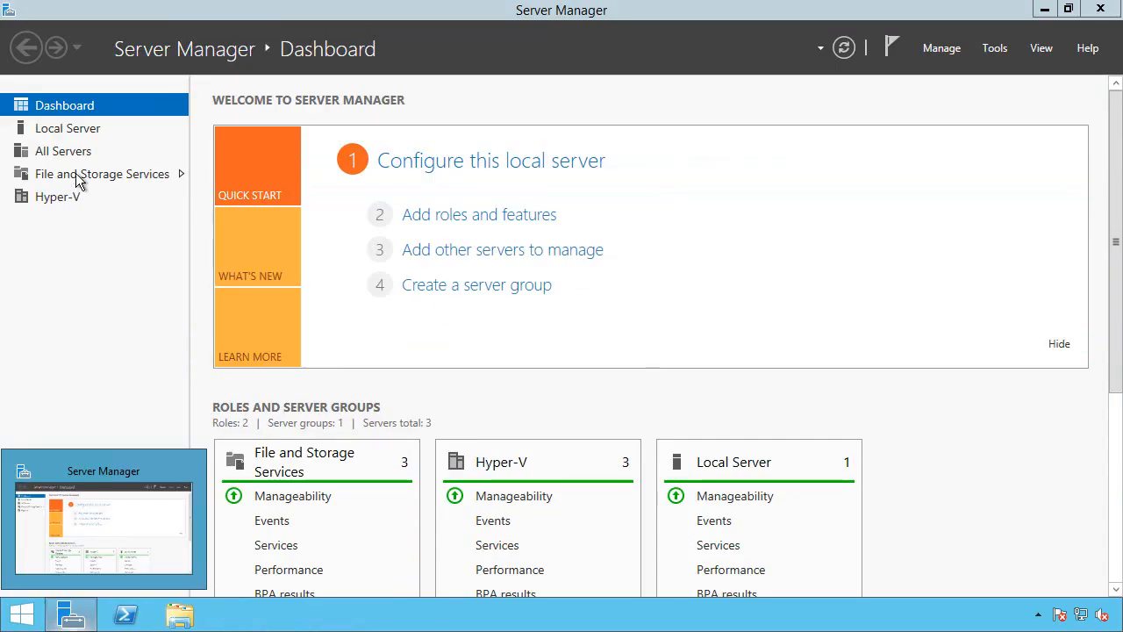
Step: On savdalhv21, open NIC Teaming from the local server's properties, enlarge the window and examine the Datacenter Switch team and its adapters
{"action": "left_click", "coordinate": [81, 133]}
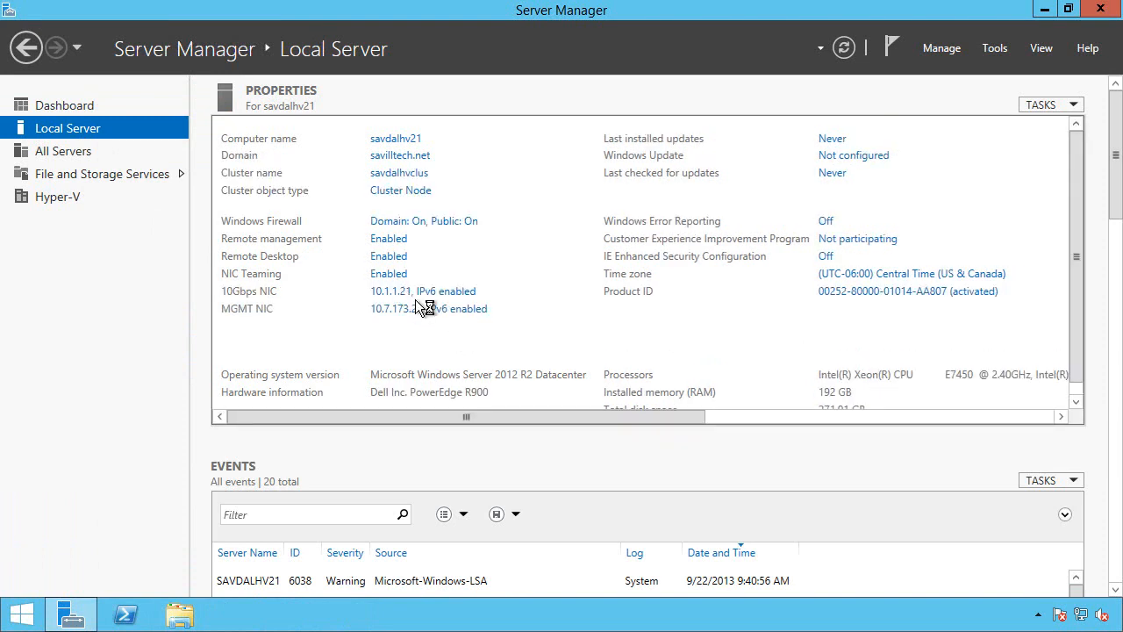
{"action": "left_click", "coordinate": [395, 275]}
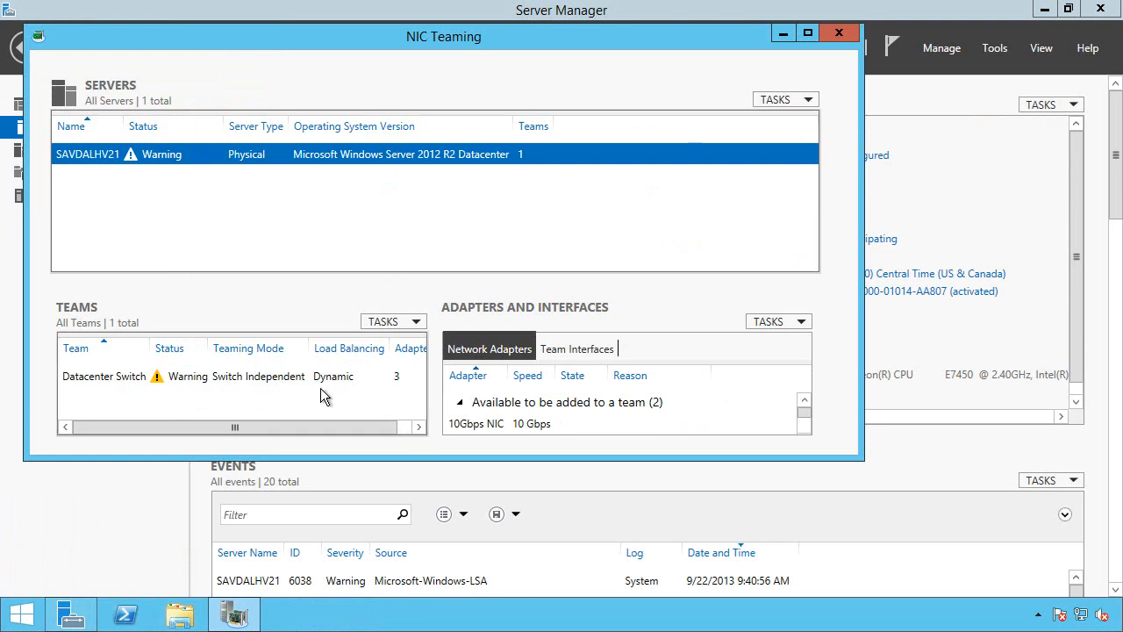
{"action": "left_click_drag", "start_coordinate": [825, 471], "coordinate": [844, 630]}
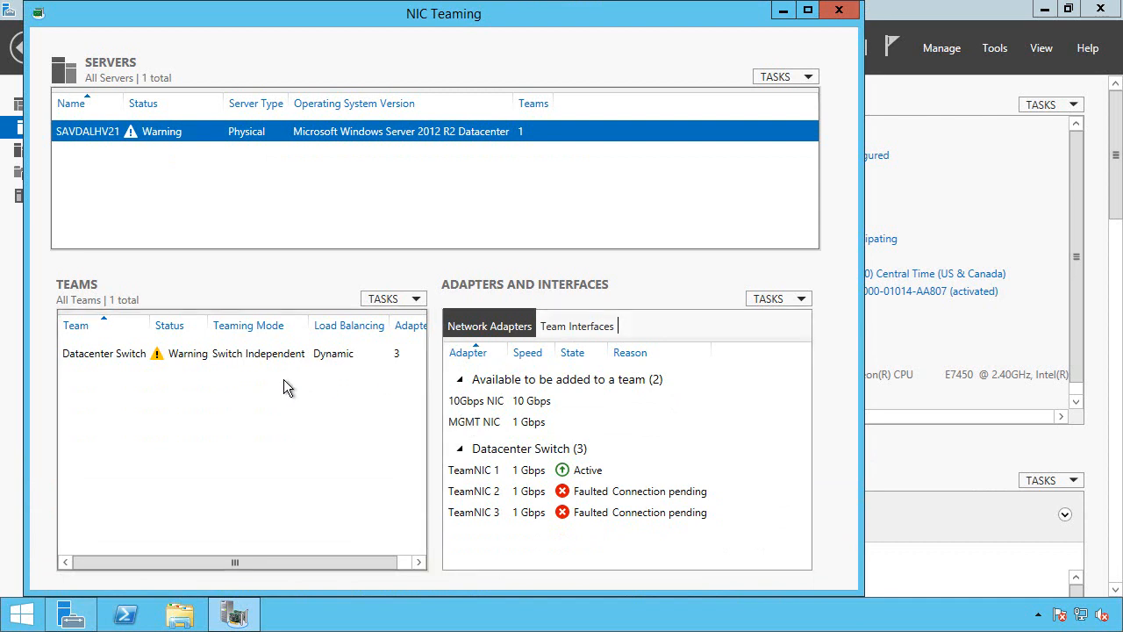
{"action": "left_click", "coordinate": [242, 359]}
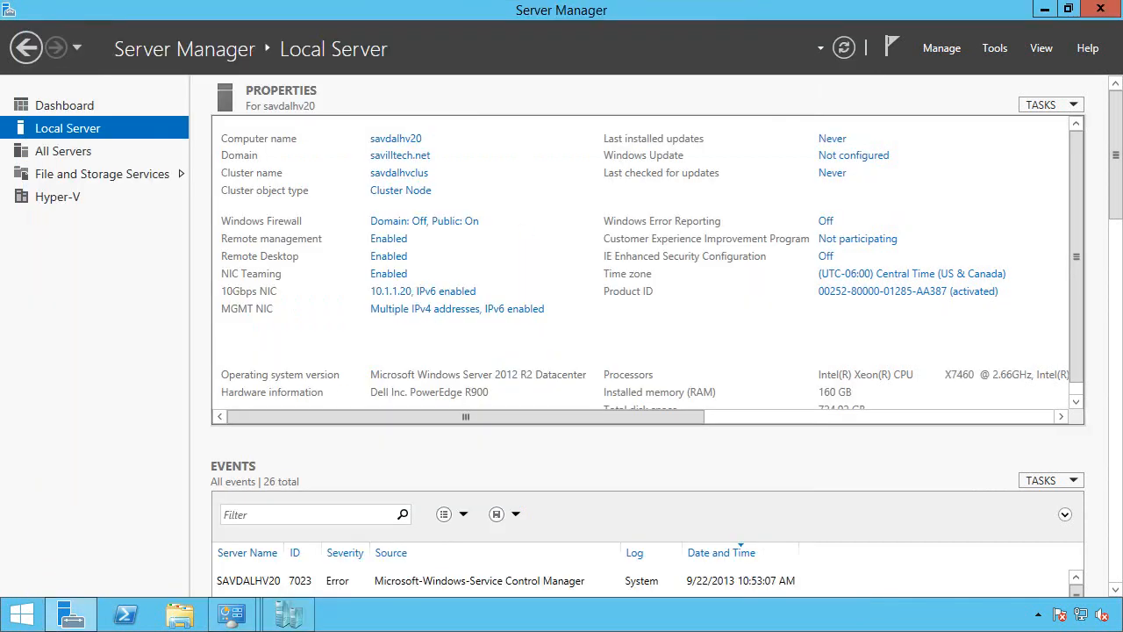
Step: Examine the Datacenter Switch team's adapters in NIC Teaming on savdalhv20, recheck savdalhv21's team, and close both NIC Teaming windows
{"action": "left_click", "coordinate": [411, 282]}
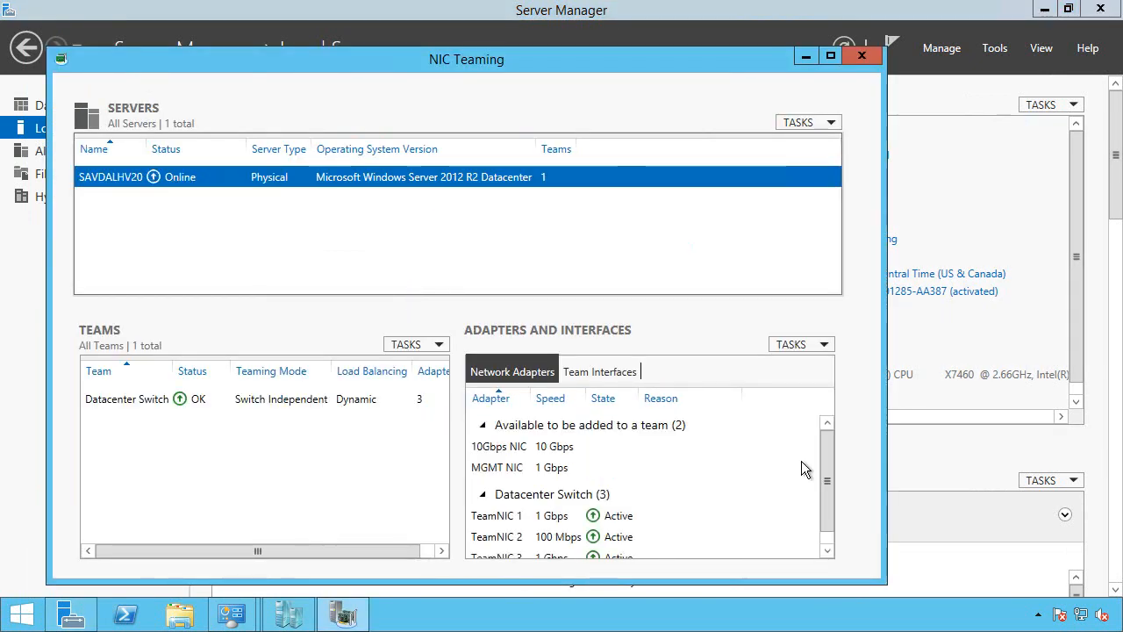
{"action": "scroll", "coordinate": [843, 491], "scroll_direction": "down", "scroll_amount": 1}
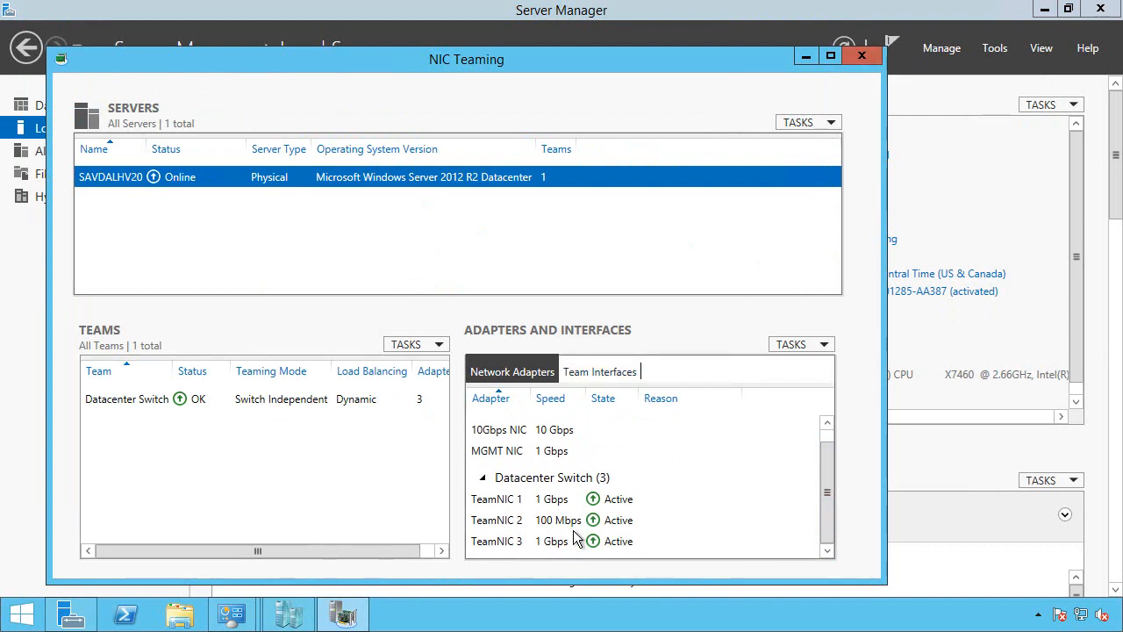
{"action": "left_click", "coordinate": [861, 56]}
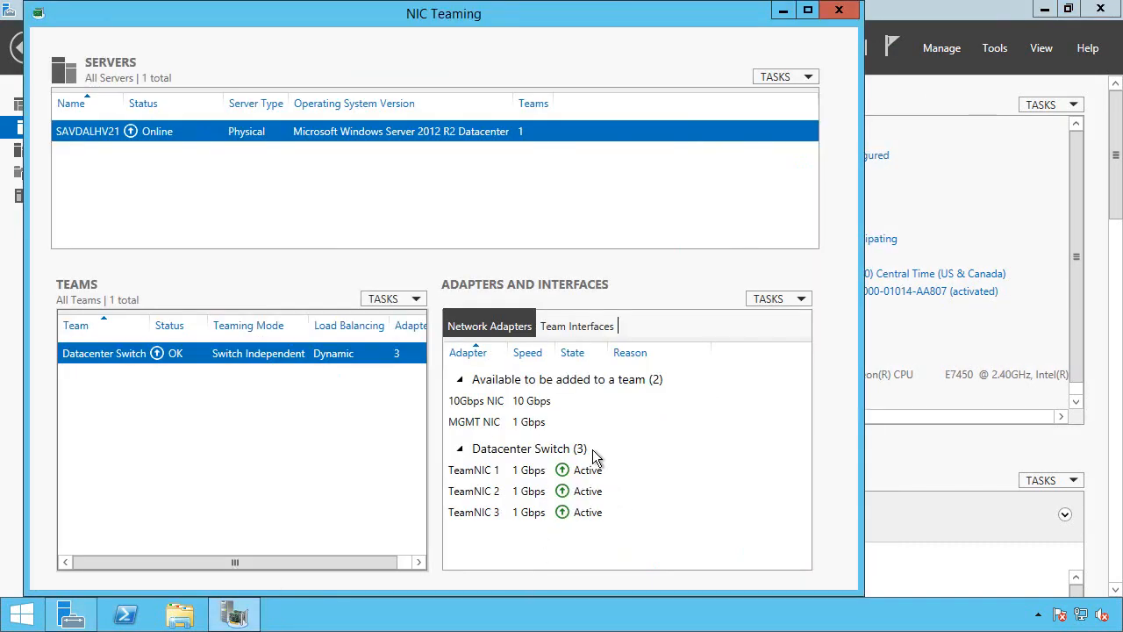
{"action": "left_click", "coordinate": [844, 9]}
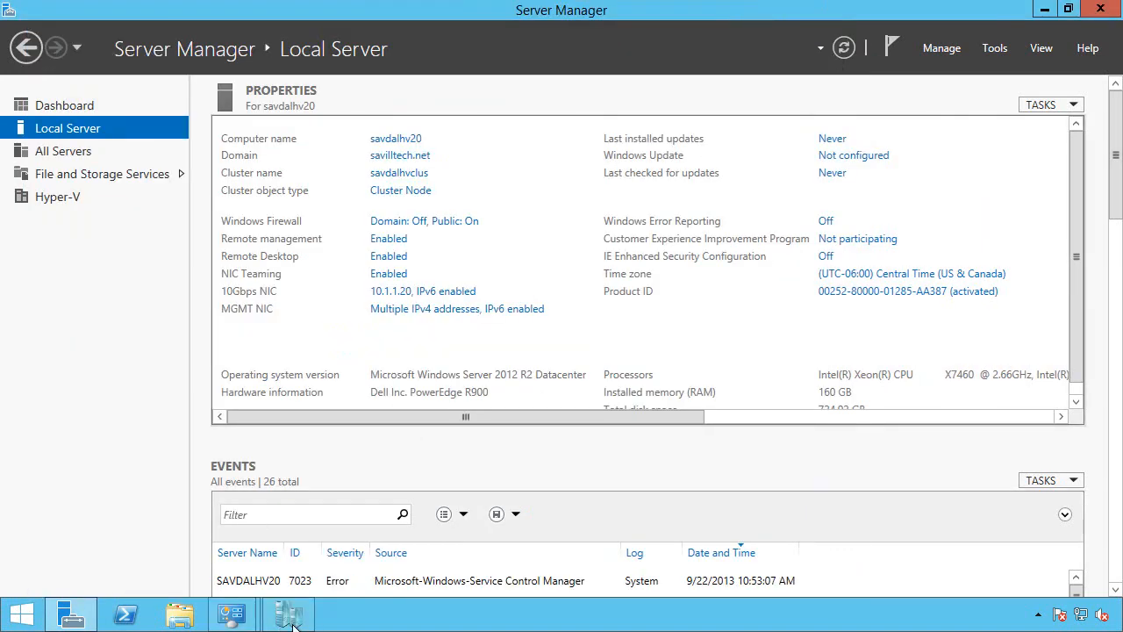
Step: In Hyper-V Manager on SAVDALHV20, examine the Datacenter Switch's properties and extensions without changing them, and close the manager
{"action": "left_click", "coordinate": [292, 620]}
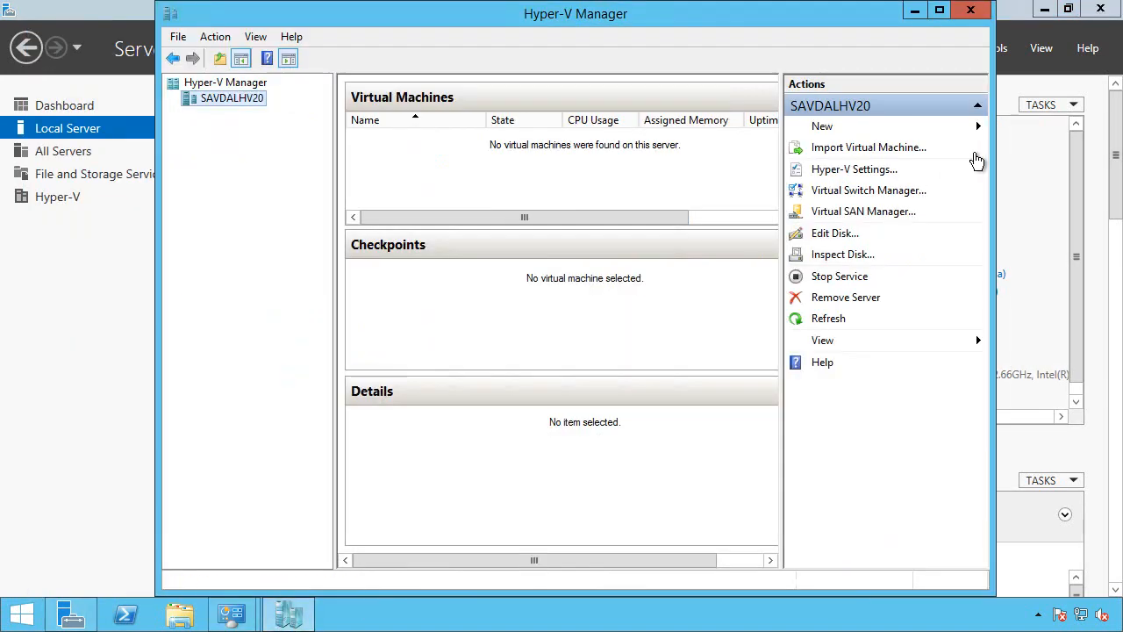
{"action": "left_click", "coordinate": [885, 197]}
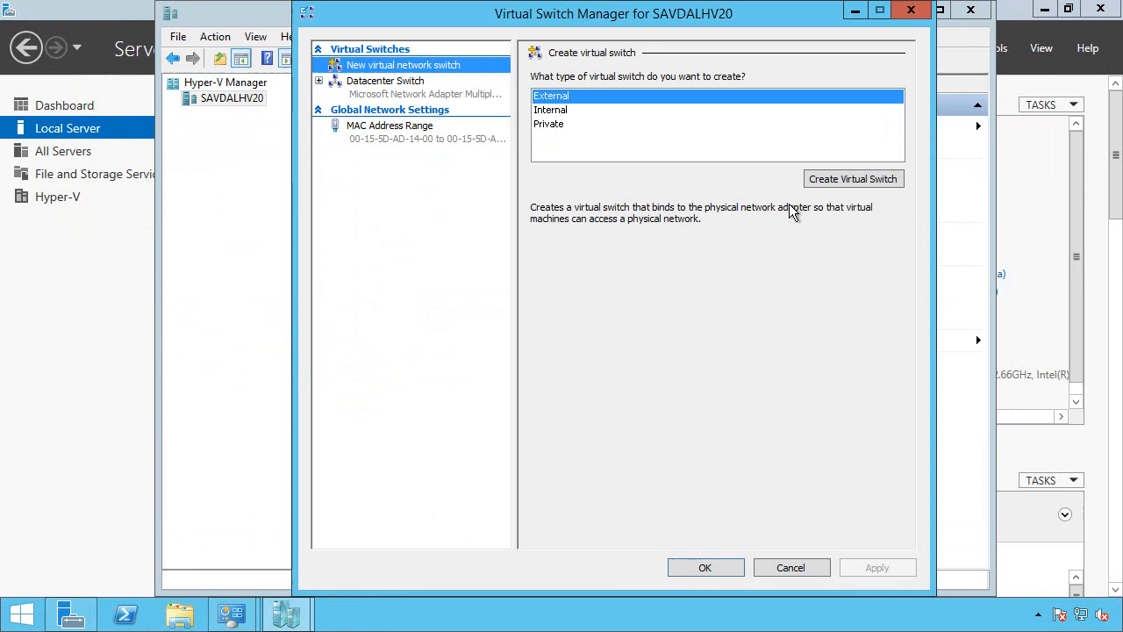
{"action": "left_click", "coordinate": [408, 94]}
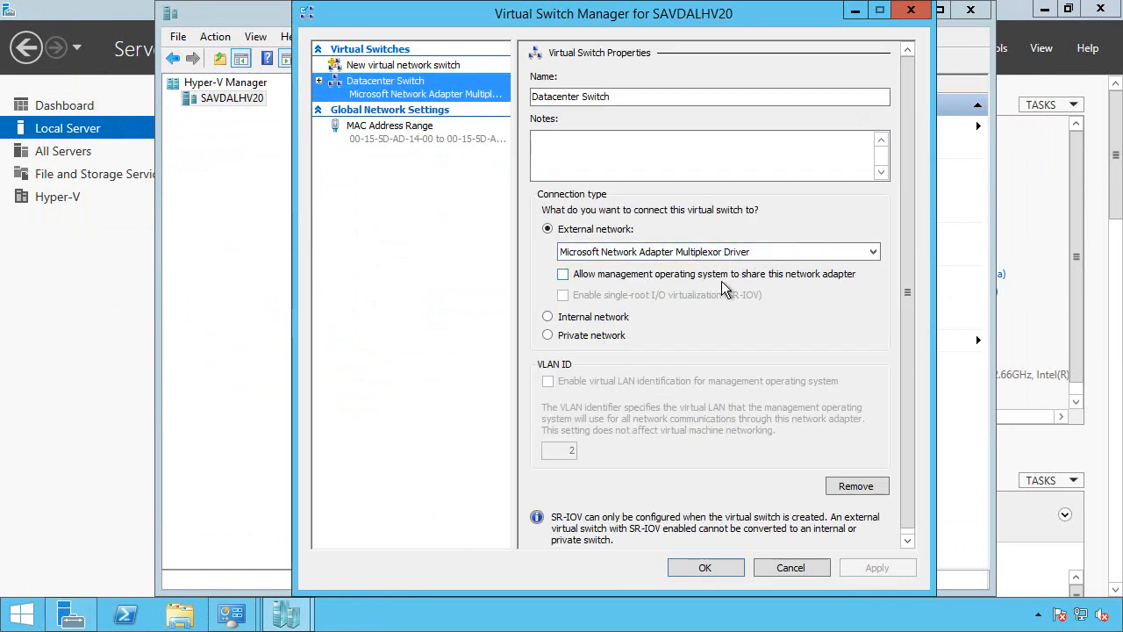
{"action": "left_click", "coordinate": [318, 81]}
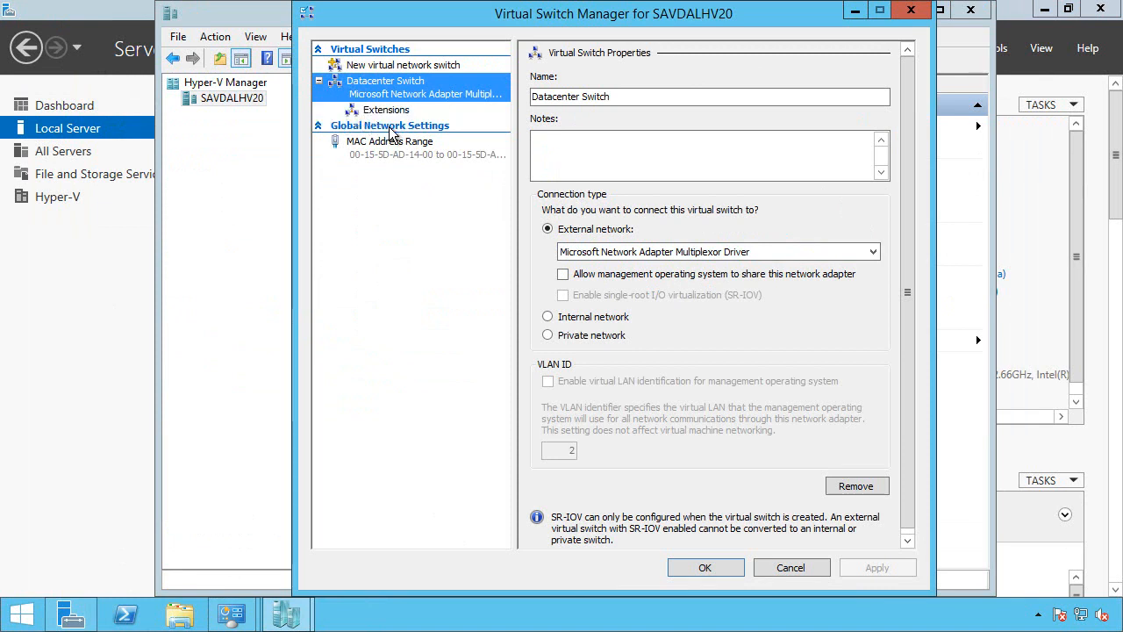
{"action": "left_click", "coordinate": [386, 109]}
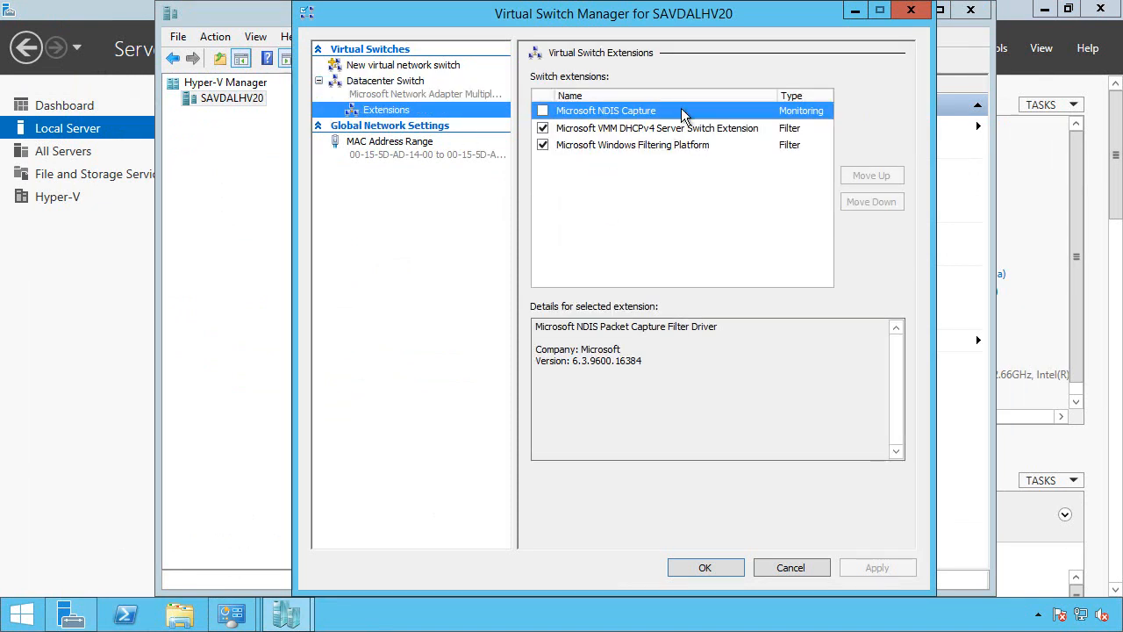
{"action": "left_click", "coordinate": [795, 572]}
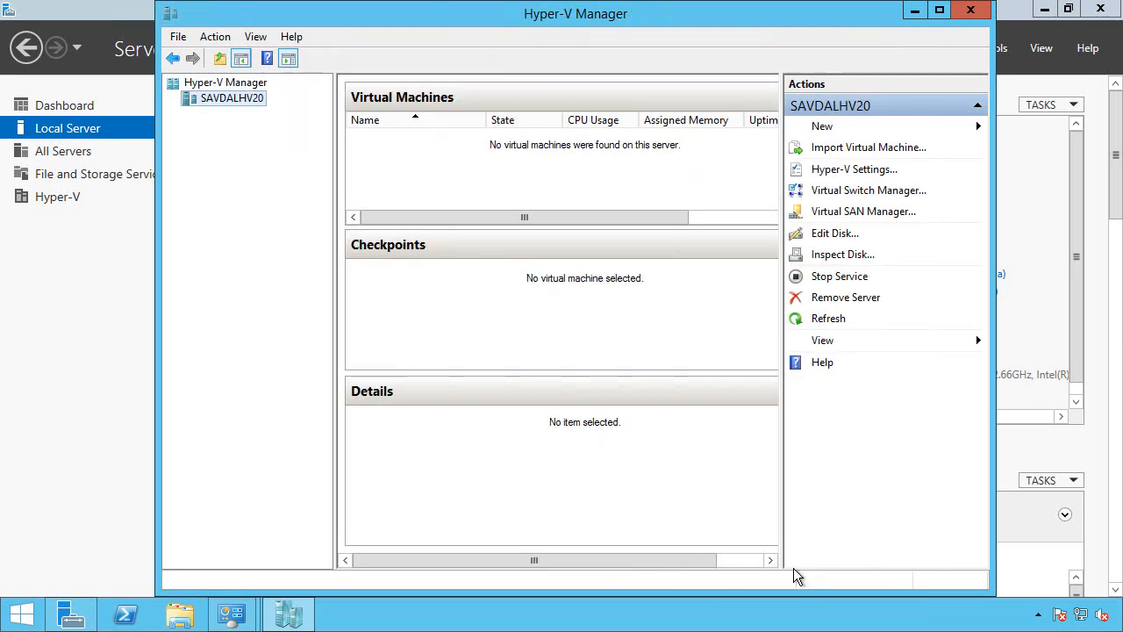
{"action": "left_click", "coordinate": [983, 25]}
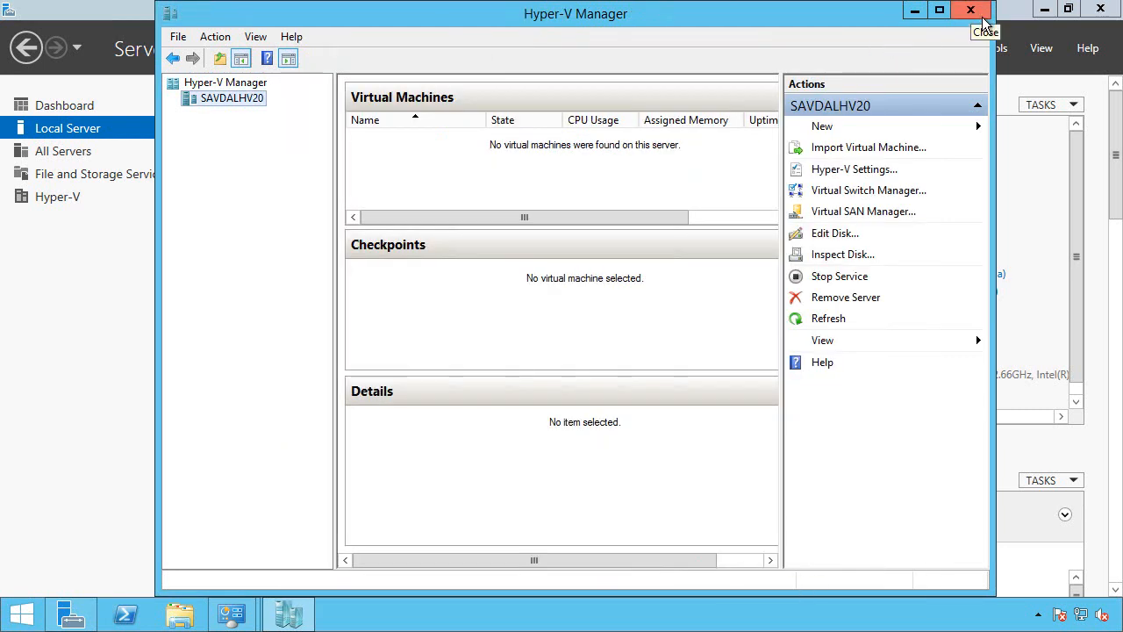